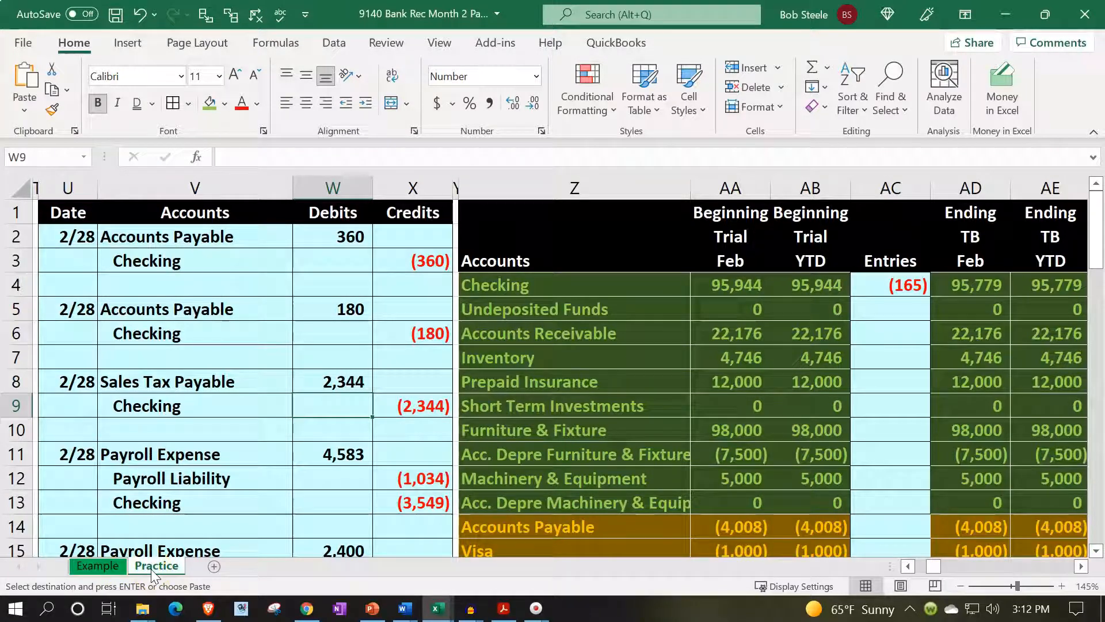
Open the Example sheet and review its February draws and bank service charge entries, trial balance and general ledger accounts
left_click(115, 573)
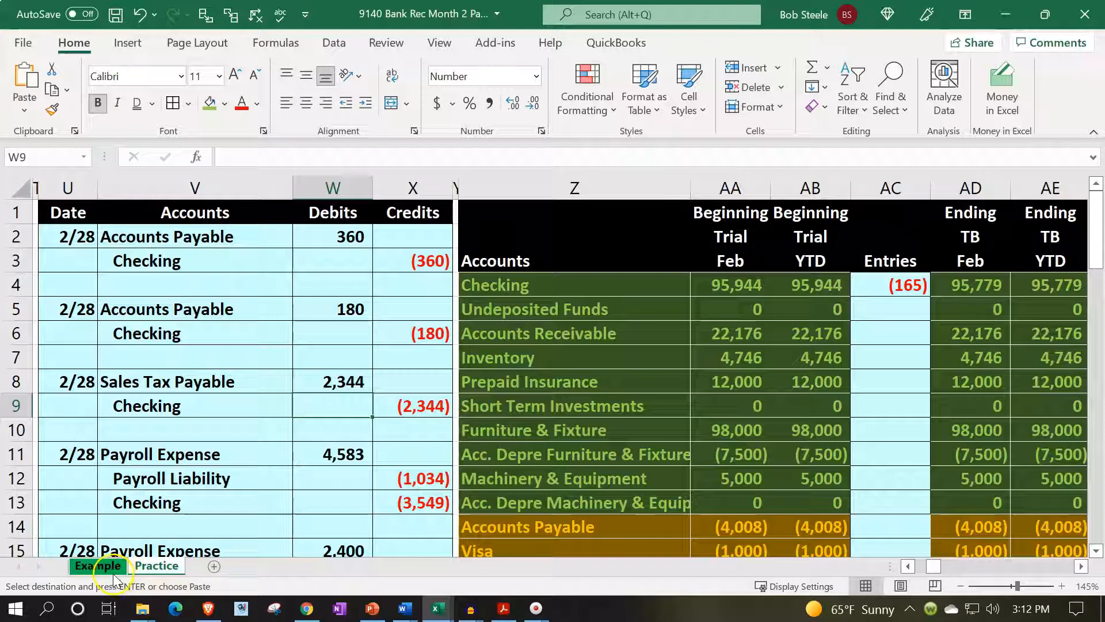
left_click(114, 572)
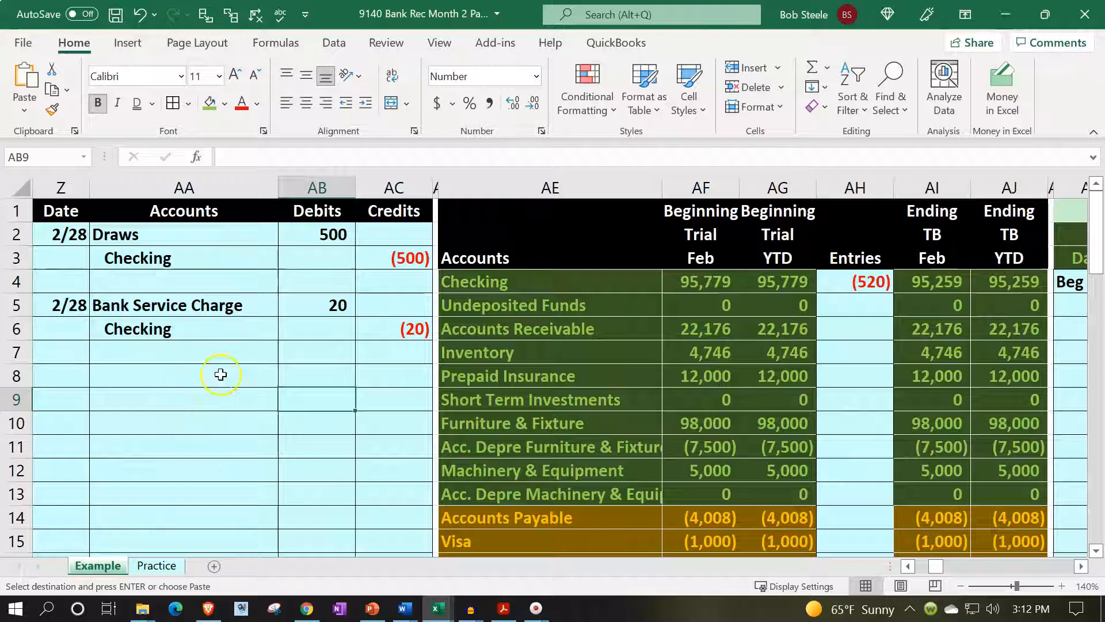
left_click(329, 294)
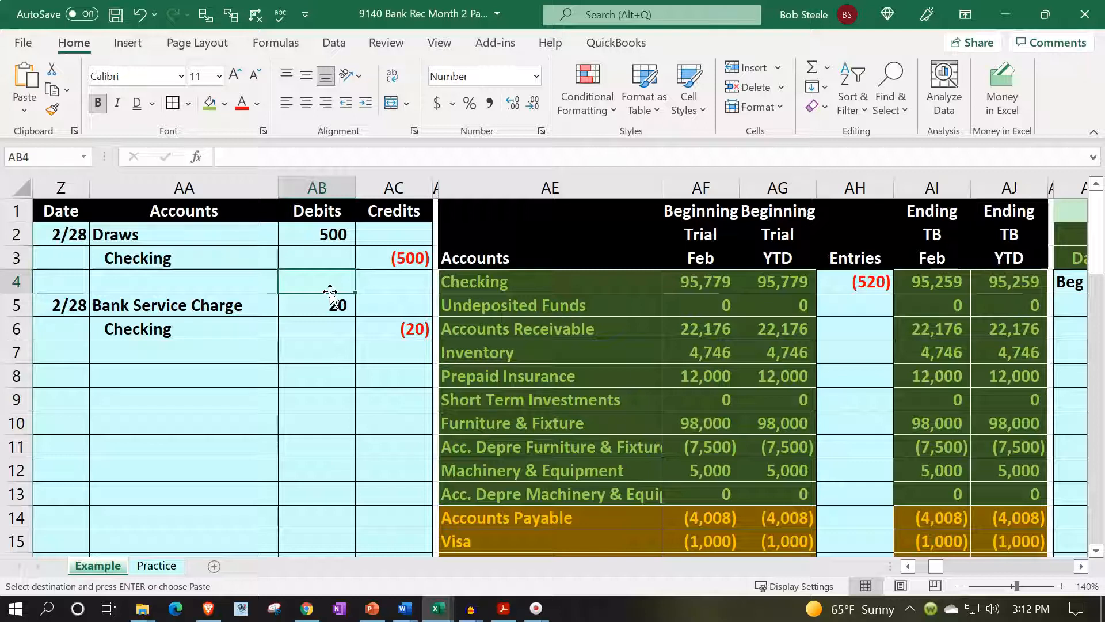
key("Right")
key("Right")
key("Right")
key("Right")
key("Right")
key("Right")
key("Right")
key("Right")
key("Right")
key("Right")
key("Right")
key("Right")
key("Right")
key("Right")
key("Right")
key("Right")
key("Right")
key("Right")
key("Right")
key("Right")
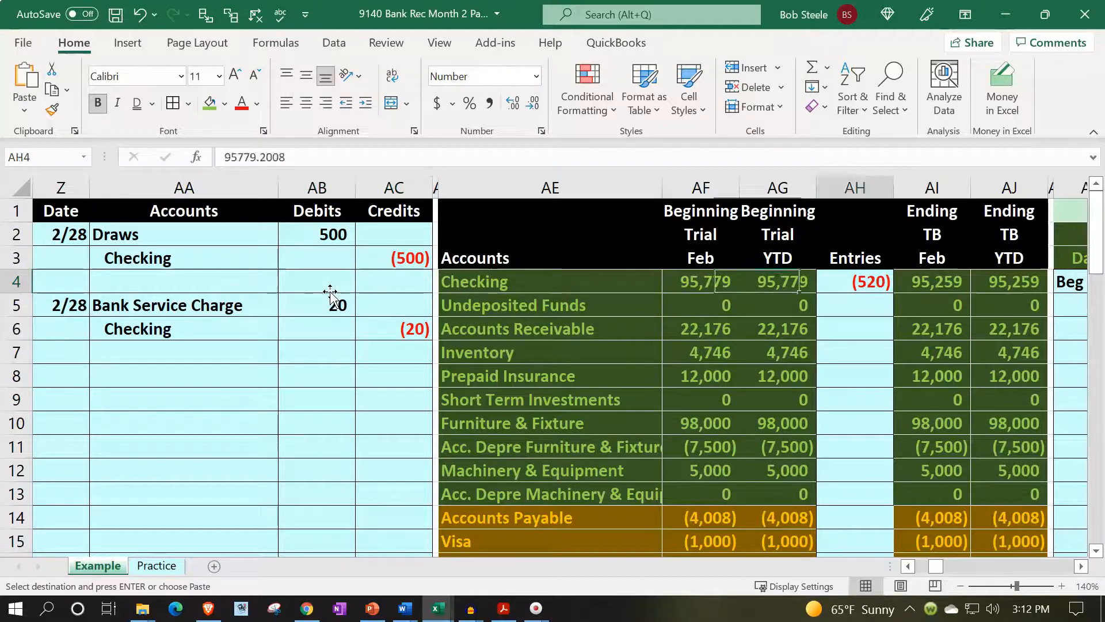
key("Right")
key("Right")
key("Right")
key("Right")
key("Right")
key("Right")
key("Right")
key("Right")
key("Right")
key("Right")
key("Right")
key("Right")
key("Right")
key("Right")
key("Right")
key("Right")
key("Right")
key("Right")
key("Right")
key("Right")
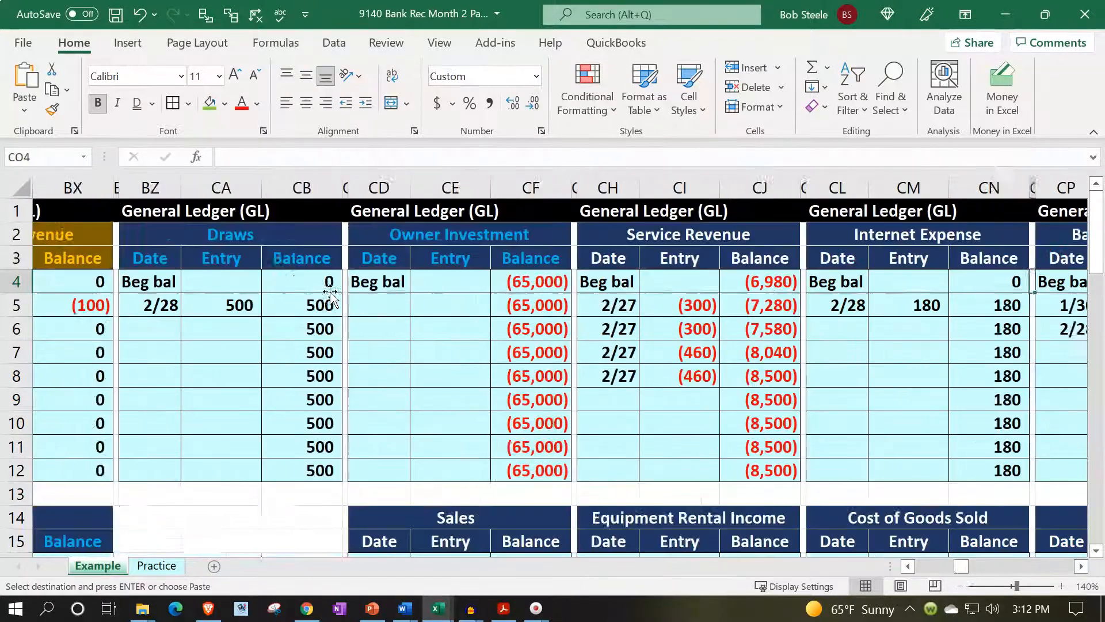
Look through the Example sheet's customer, vendor and inventory subsidiary ledgers, the time records and the loan amortization schedule
key("Right")
key("Right")
key("Right")
key("Right")
key("Right")
key("Right")
key("Right")
key("Right")
key("Right")
key("Right")
key("Right")
key("Right")
key("Right")
key("Right")
key("Right")
key("Right")
key("Right")
key("Right")
key("Right")
key("Right")
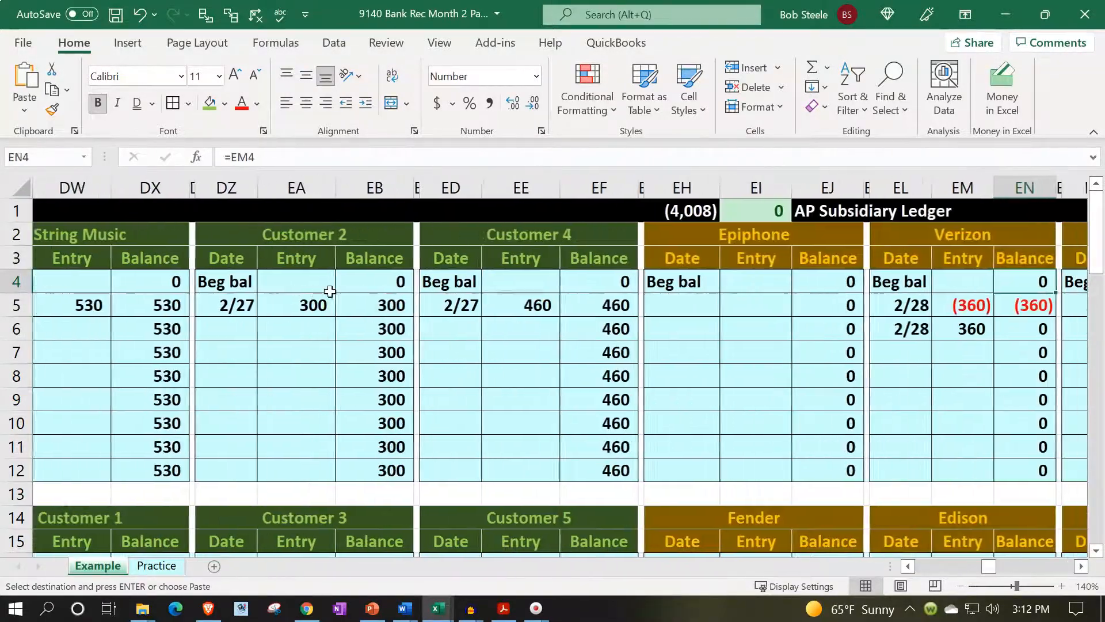
key("Right")
key("Right")
key("Right")
key("Right")
key("Right")
key("Right")
key("Right")
key("Right")
key("Right")
key("Right")
key("Right")
key("Right")
key("Right")
key("Right")
key("Right")
key("Right")
key("Right")
key("Right")
key("Right")
key("Right")
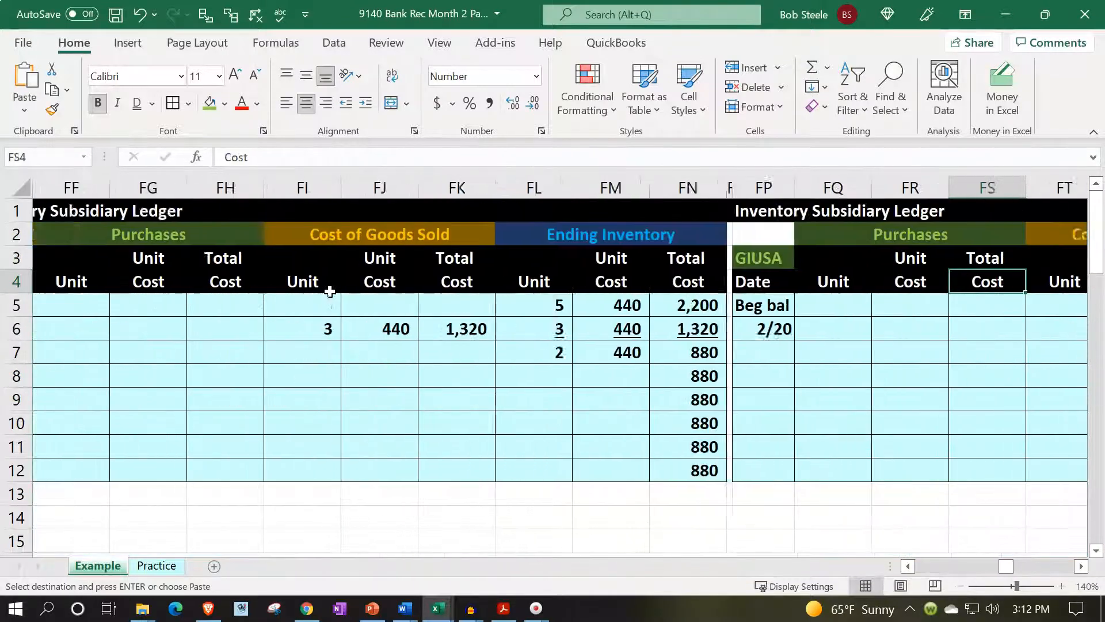
key("Right")
key("Right")
key("Right")
key("Right")
key("Right")
key("Right")
key("Right")
key("Right")
key("Right")
key("Right")
key("Right")
key("Right")
key("Right")
key("Right")
key("Right")
key("Right")
key("Right")
key("Right")
key("Right")
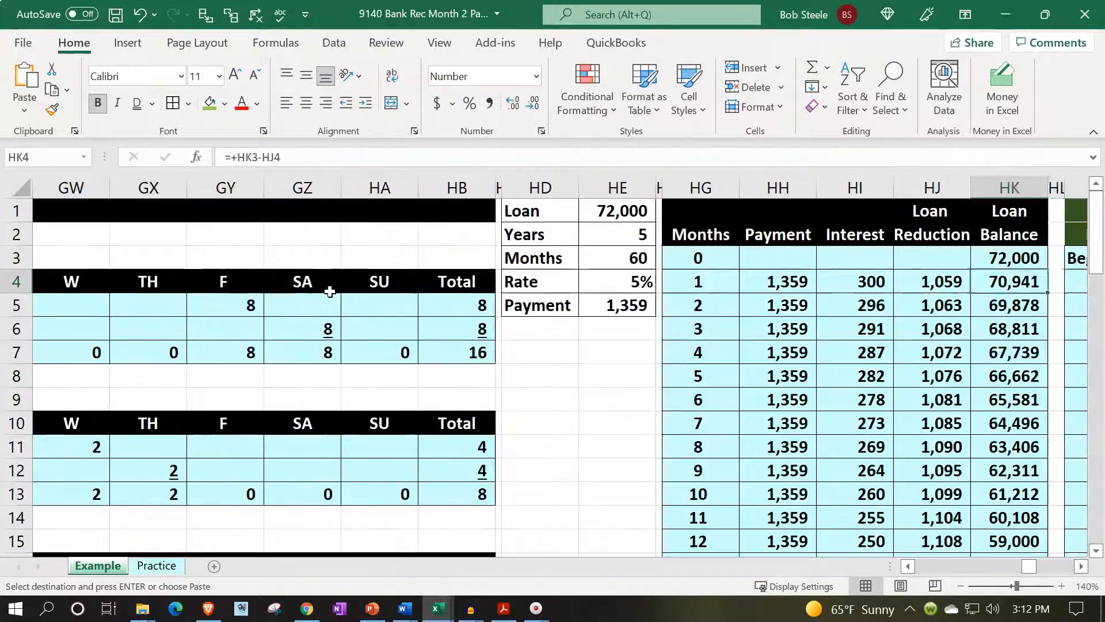
Examine the first month's bank reconciliation on the Example sheet, from the January checking ledger to the bank balance section
key("Right")
key("Right")
key("Right")
key("Right")
key("Right")
key("Right")
key("Right")
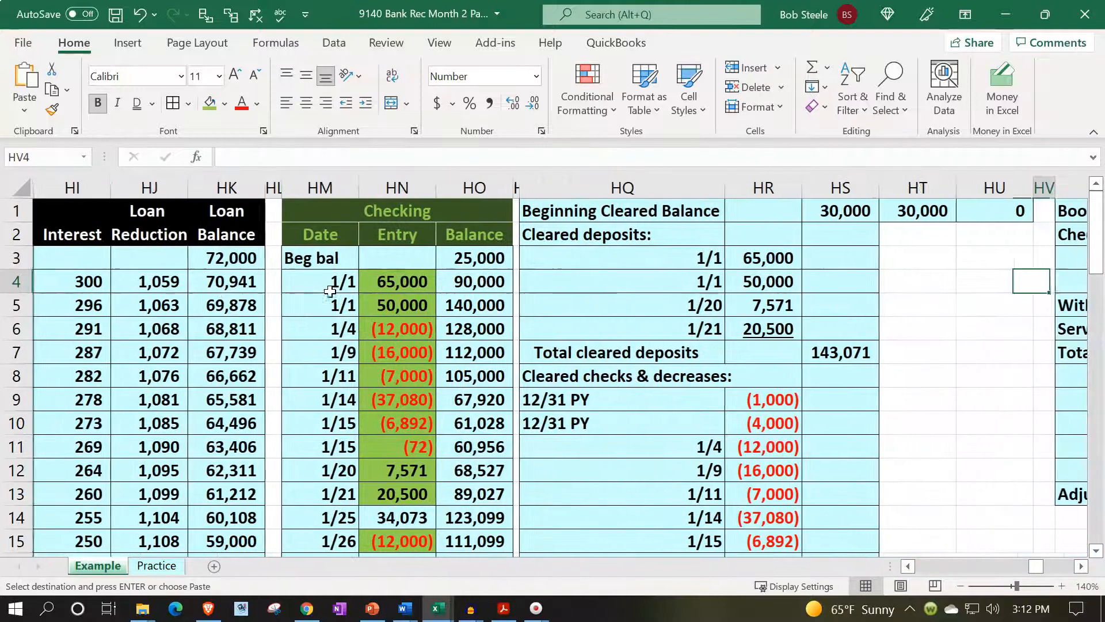
key("Left")
key("Left")
key("Left")
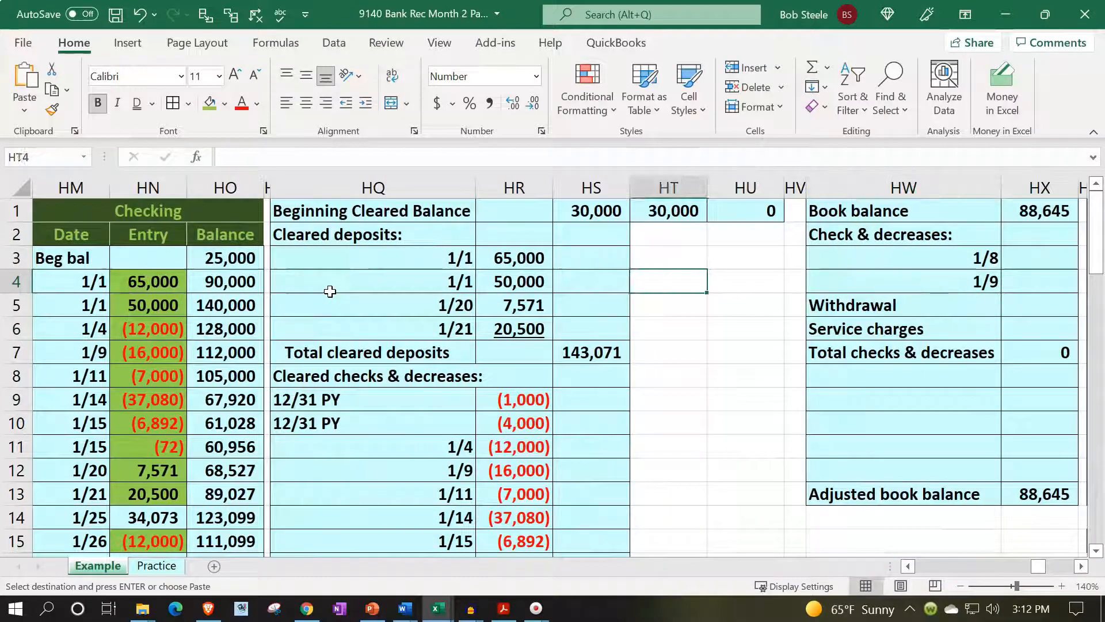
key("Right")
key("Right")
key("Right")
key("Right")
key("Right")
key("Right")
key("Right")
key("Right")
key("Right")
key("Right")
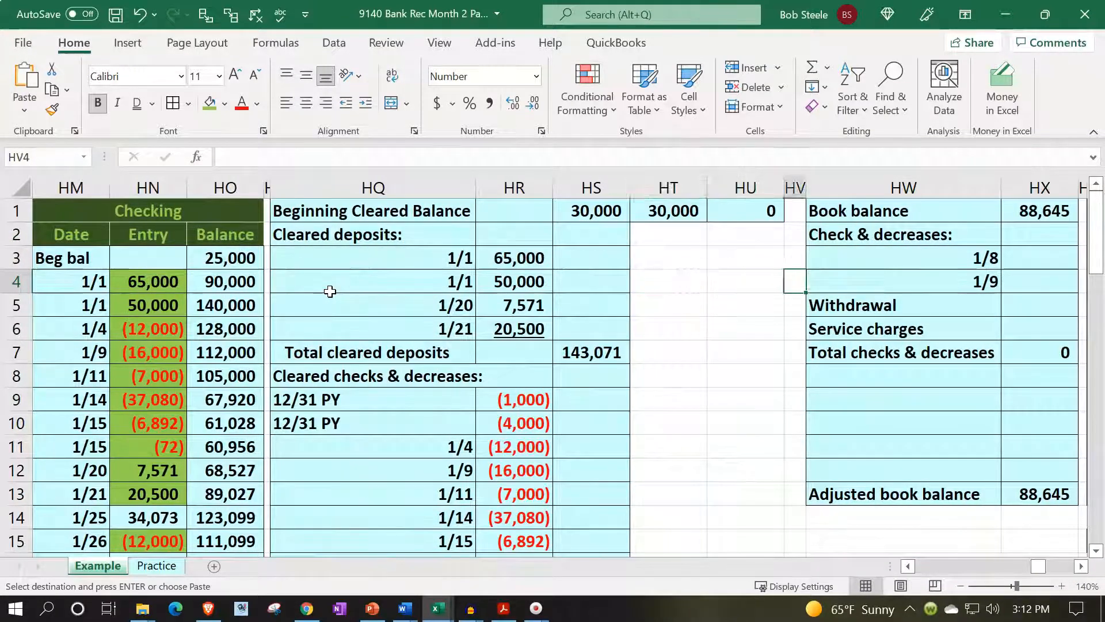
key("Right")
key("Right")
key("Right")
key("Right")
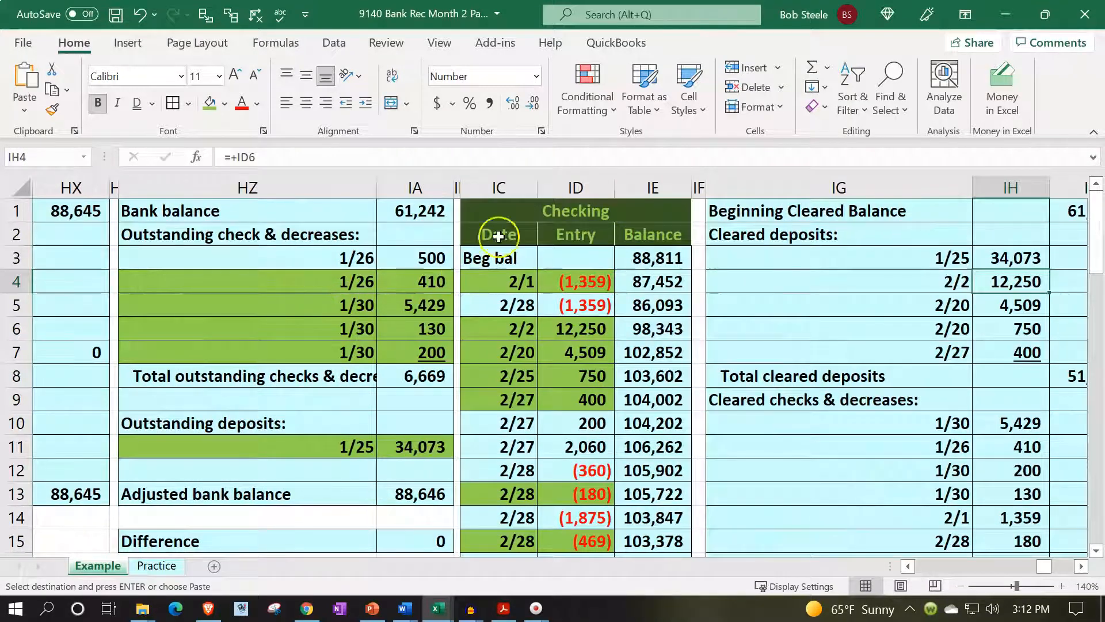
Review the February checking ledger entries and the prior month's outstanding checks and decreases on the Example sheet
left_click_drag(500, 213, 653, 495)
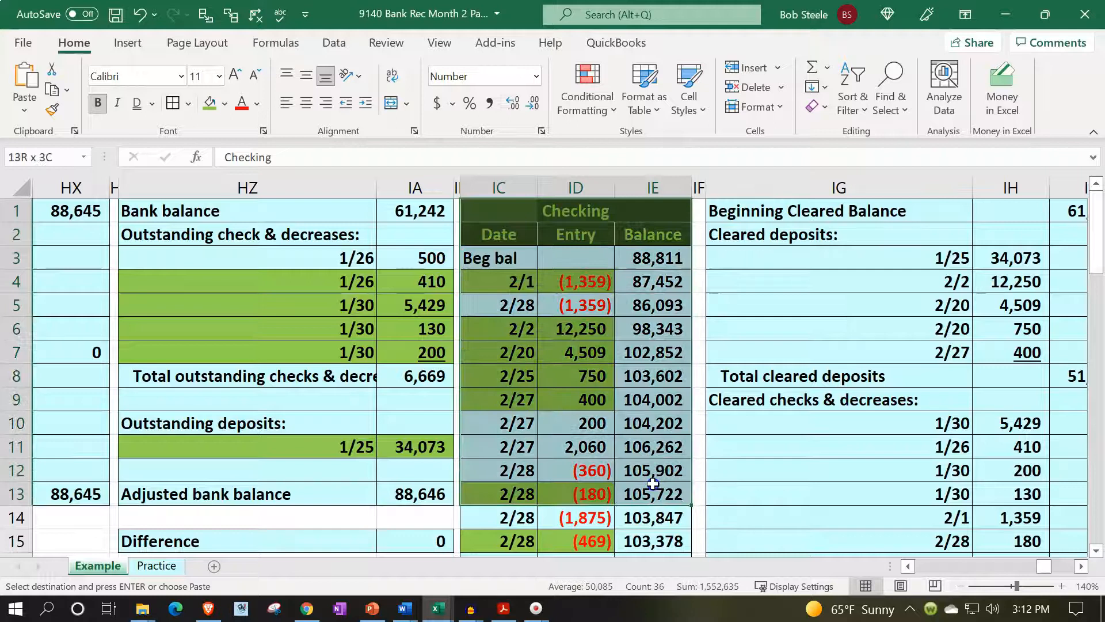
left_click(512, 283)
left_click_drag(516, 303, 510, 438)
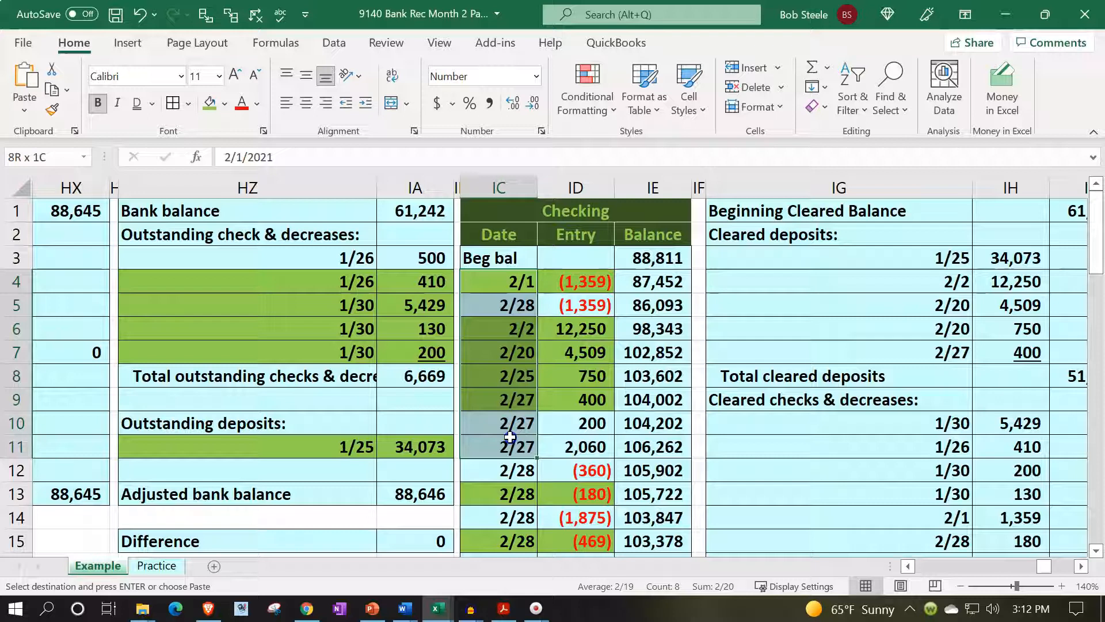
key("ctrl+v")
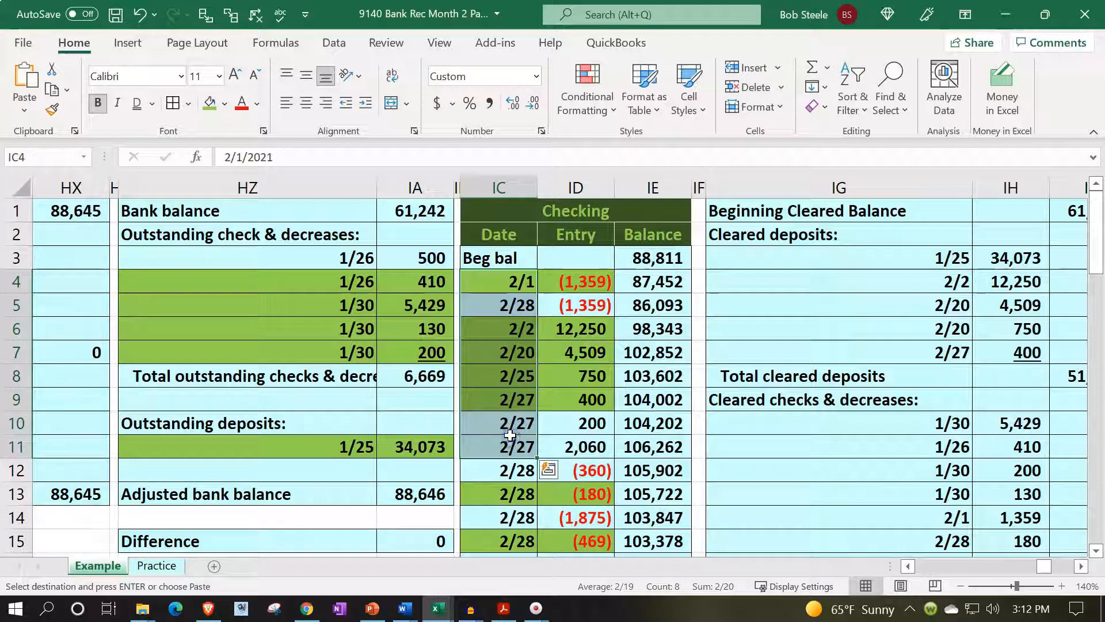
left_click_drag(230, 256, 386, 343)
key("ctrl+v")
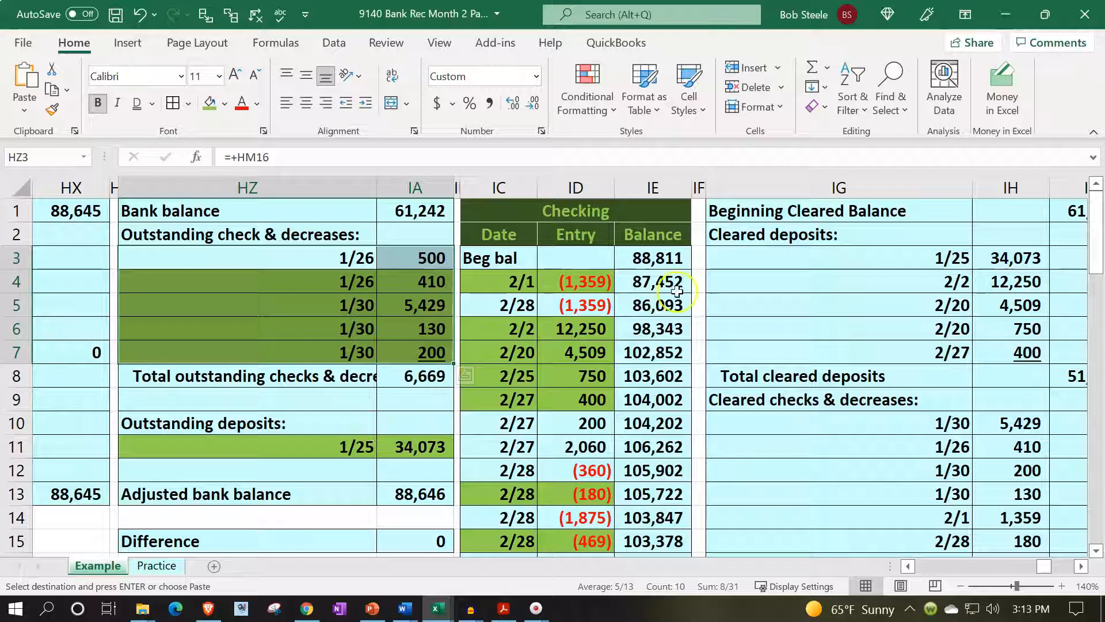
Examine the February reconciliation layout on the Example sheet, covering the beginning cleared balance, book balance, bank balance and outstanding checks
left_click(708, 236)
key("Up")
key("Right")
key("Right")
key("Right")
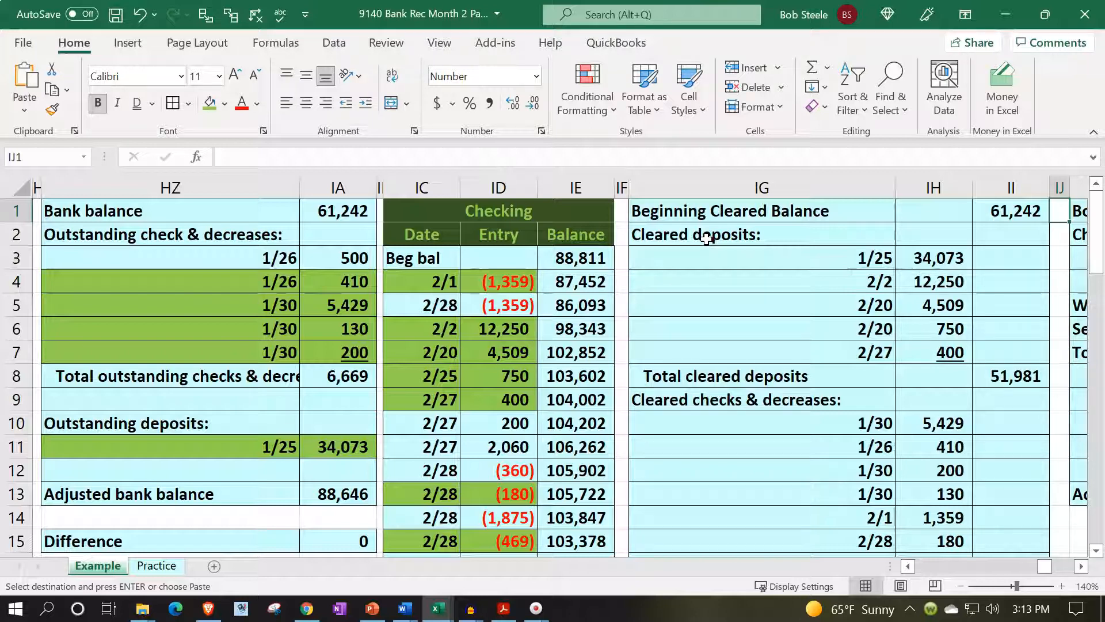
key("Left")
key("Right")
key("Right")
key("Right")
key("Right")
key("Right")
key("Right")
key("Right")
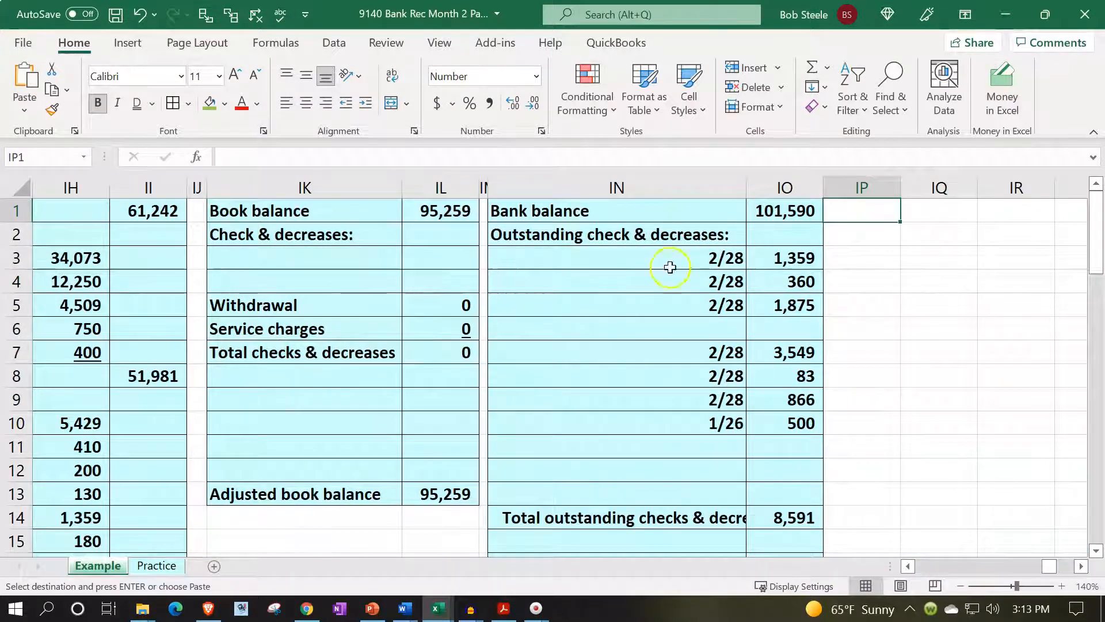
left_click(556, 309)
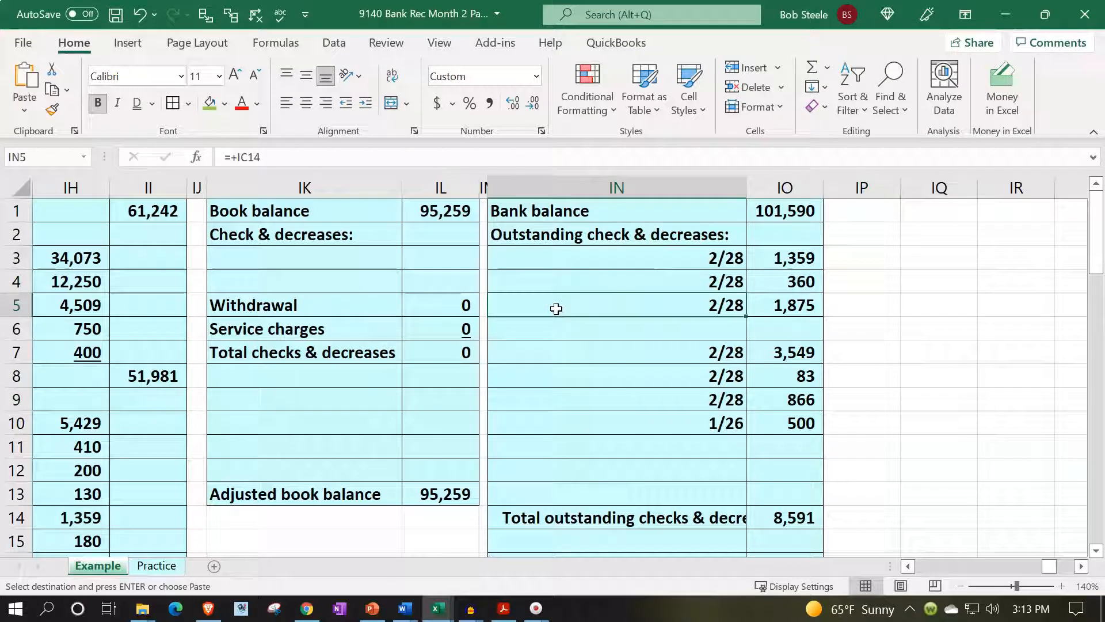
left_click_drag(544, 212, 719, 454)
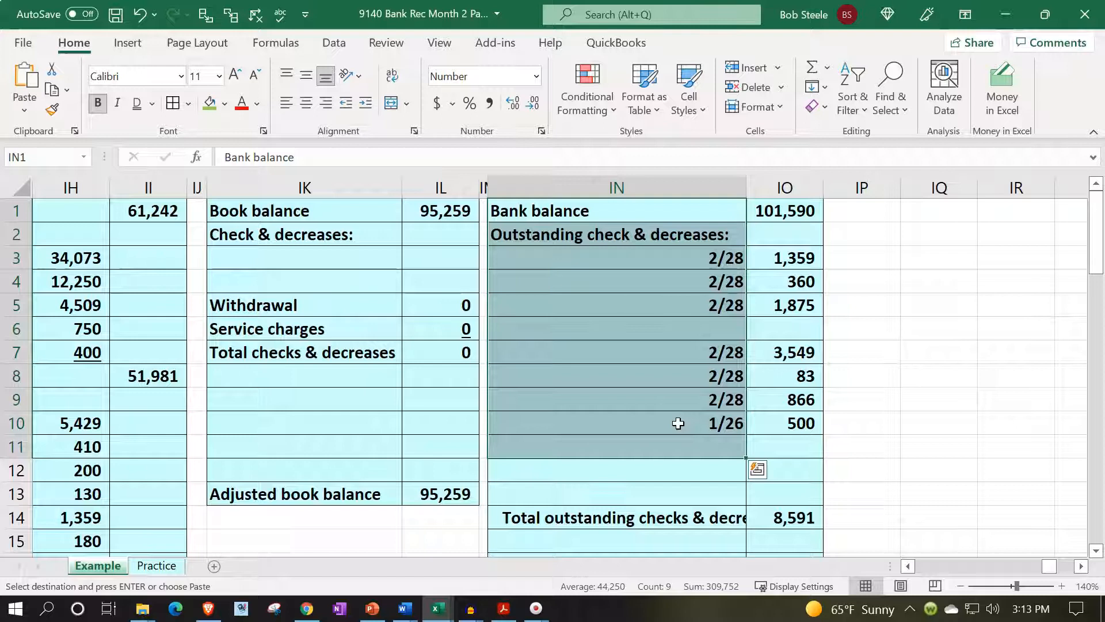
On the Practice sheet, copy the ending trial balance AD4:AE36 and paste it as values over the beginning trial balance from AA4
left_click(169, 569)
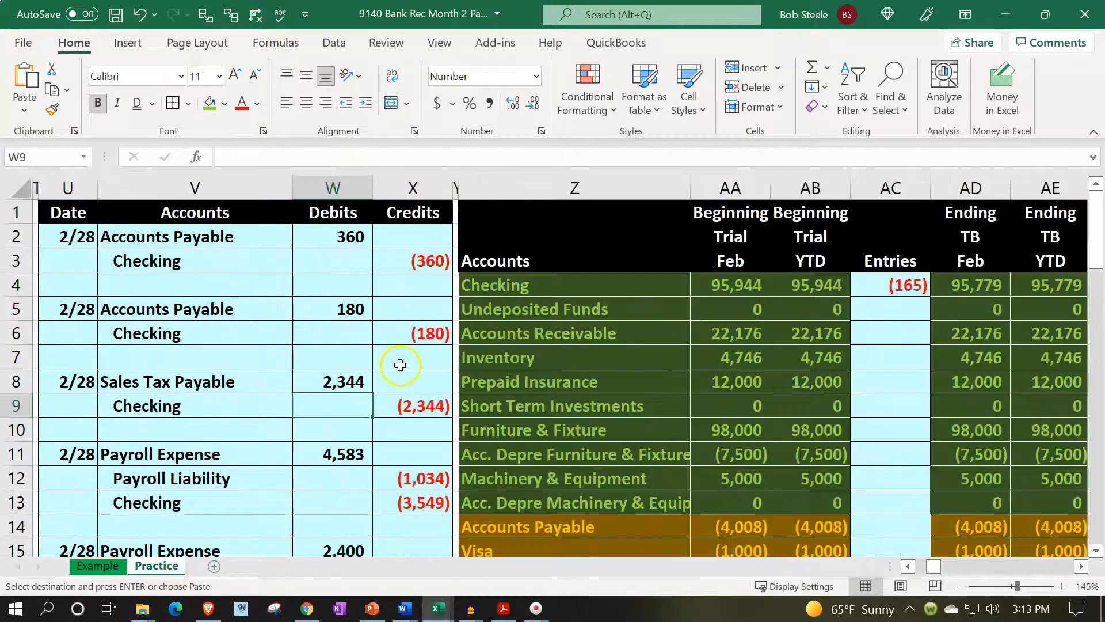
key("F10")
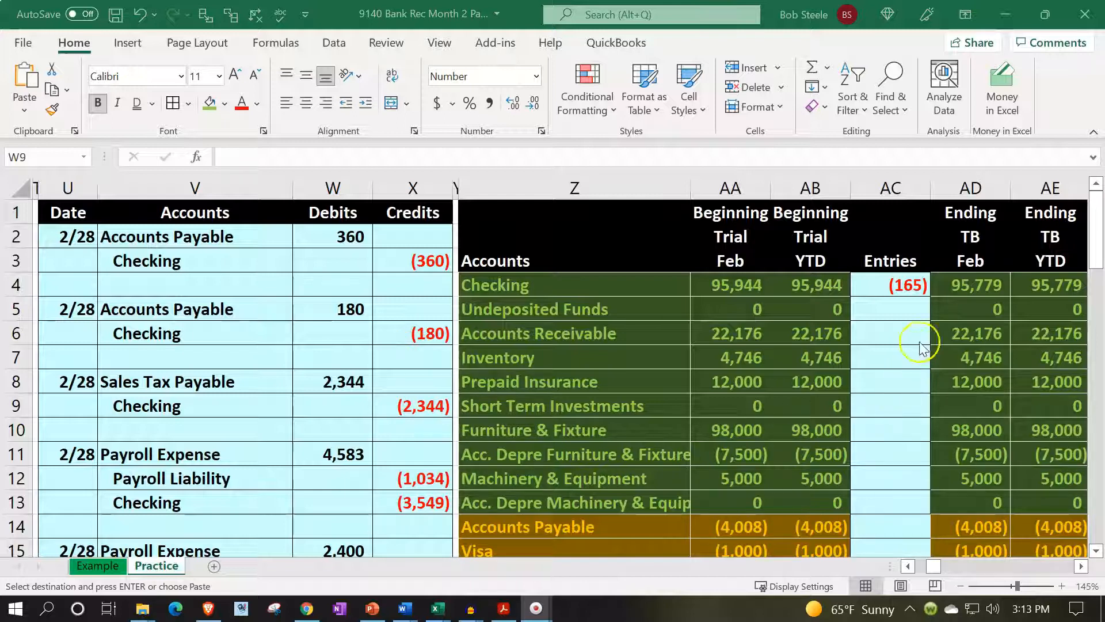
left_click(942, 299)
left_click_drag(960, 290, 1039, 448)
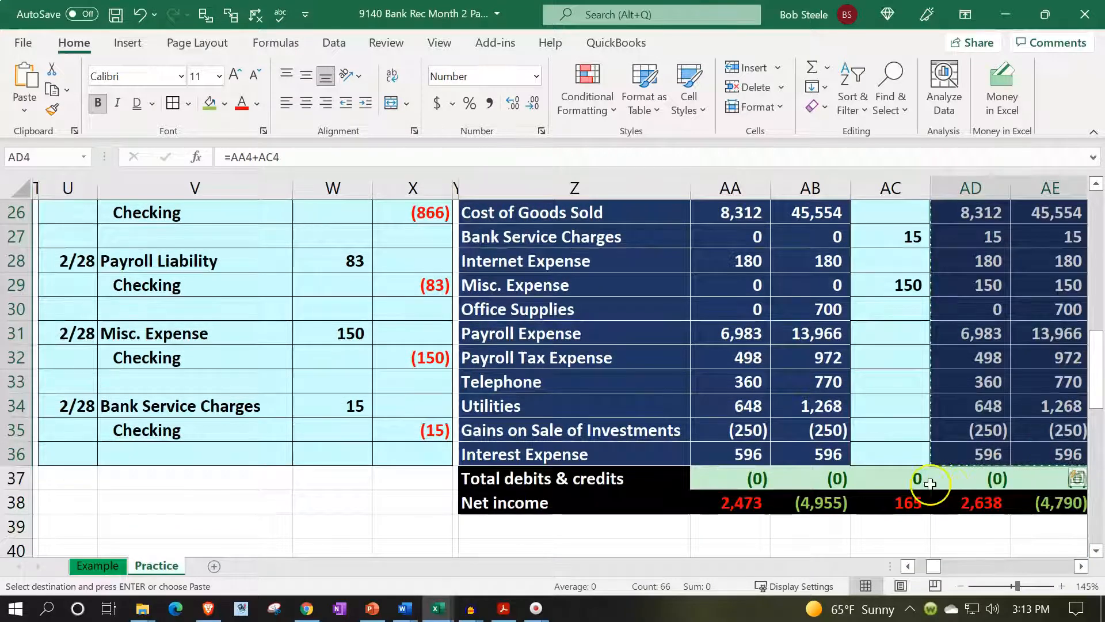
scroll(930, 483, "up", 8)
left_click(733, 261)
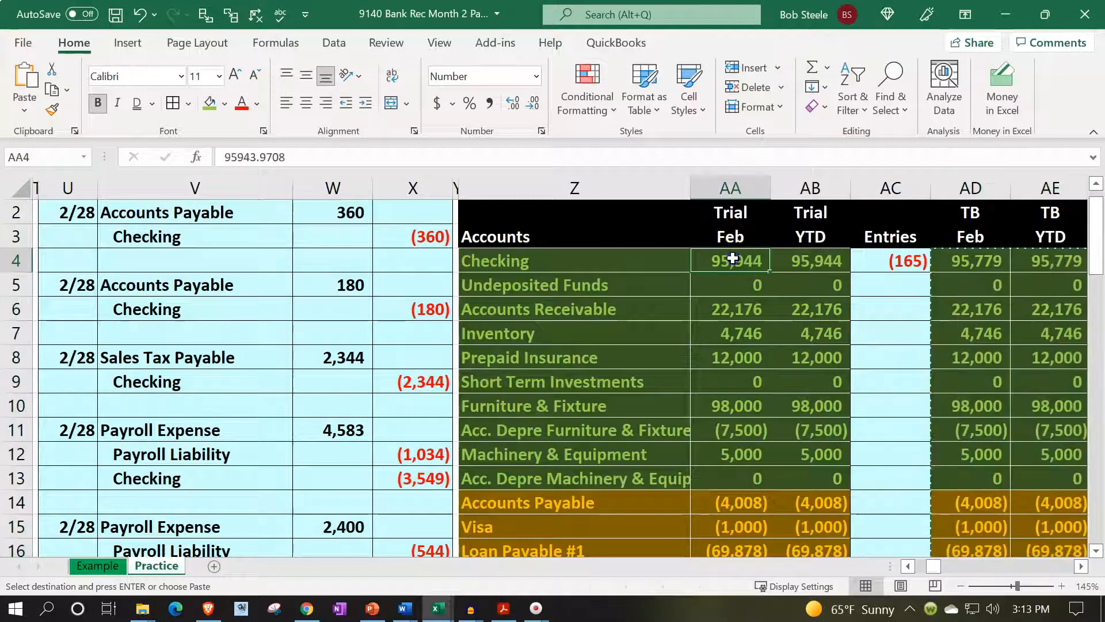
right_click(734, 262)
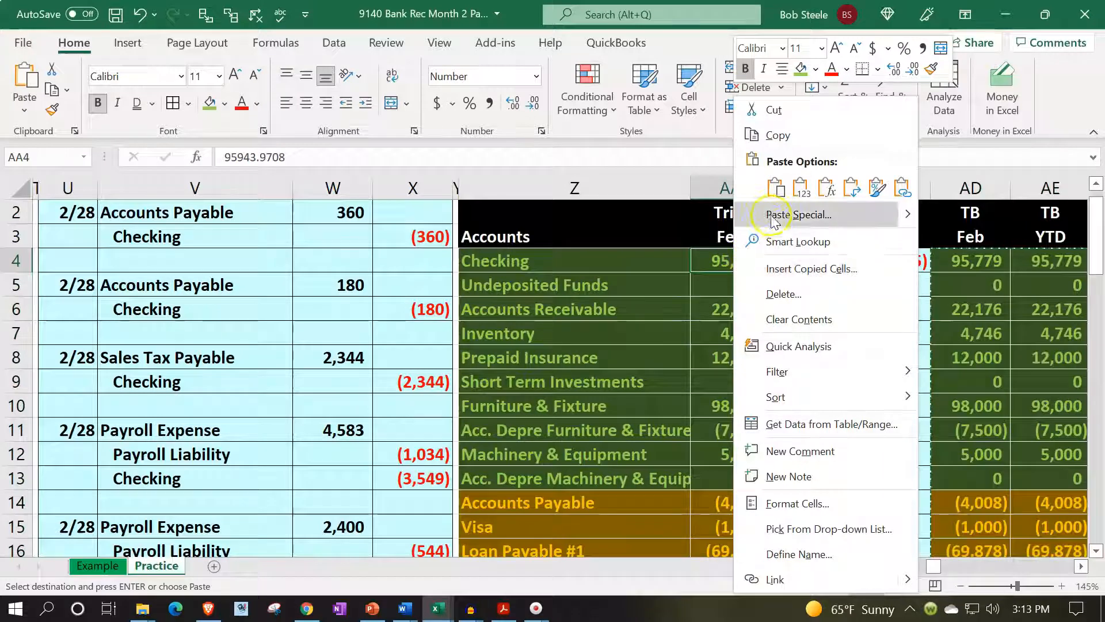
left_click(800, 190)
Clear the trial balance worksheet's Entries column from AC4 through AC36
left_click_drag(881, 264, 897, 481)
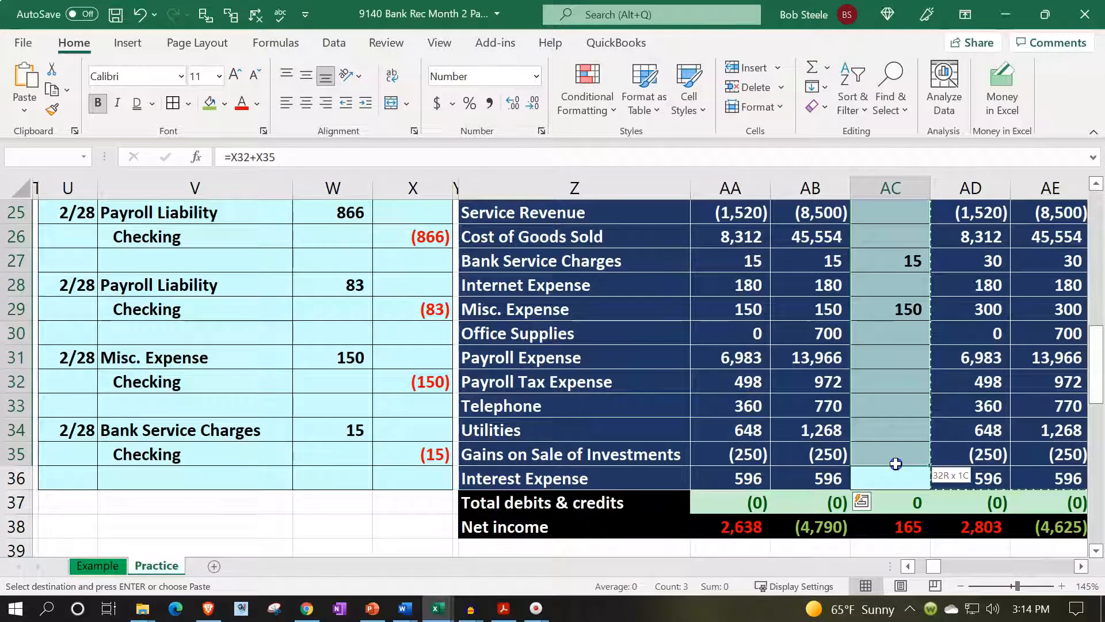
key("ctrl+v")
key("ctrl+z")
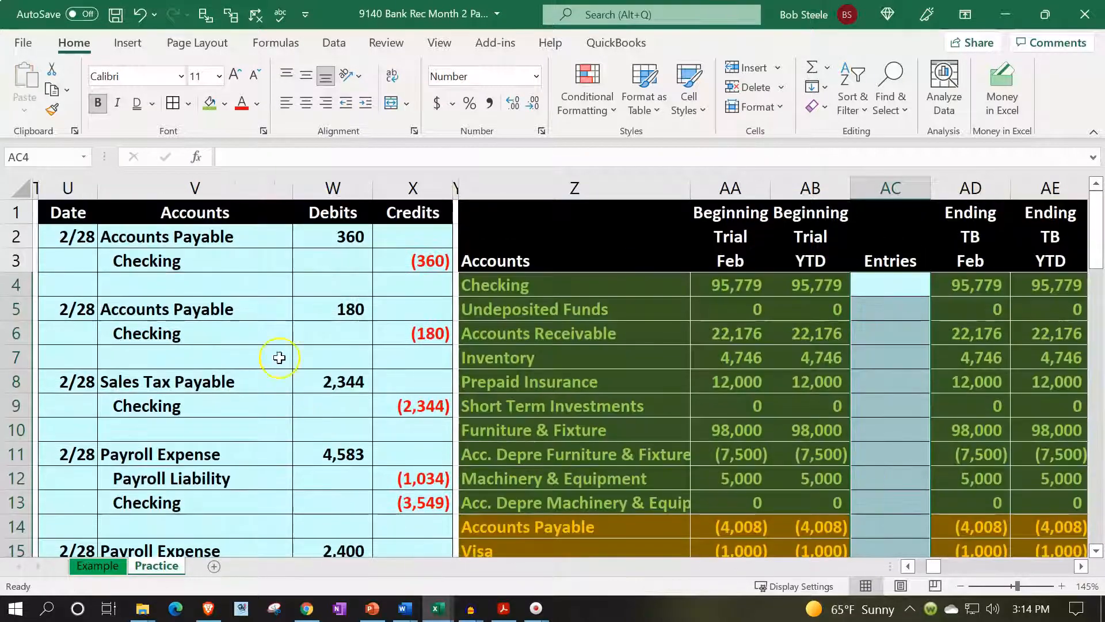
left_click(456, 177)
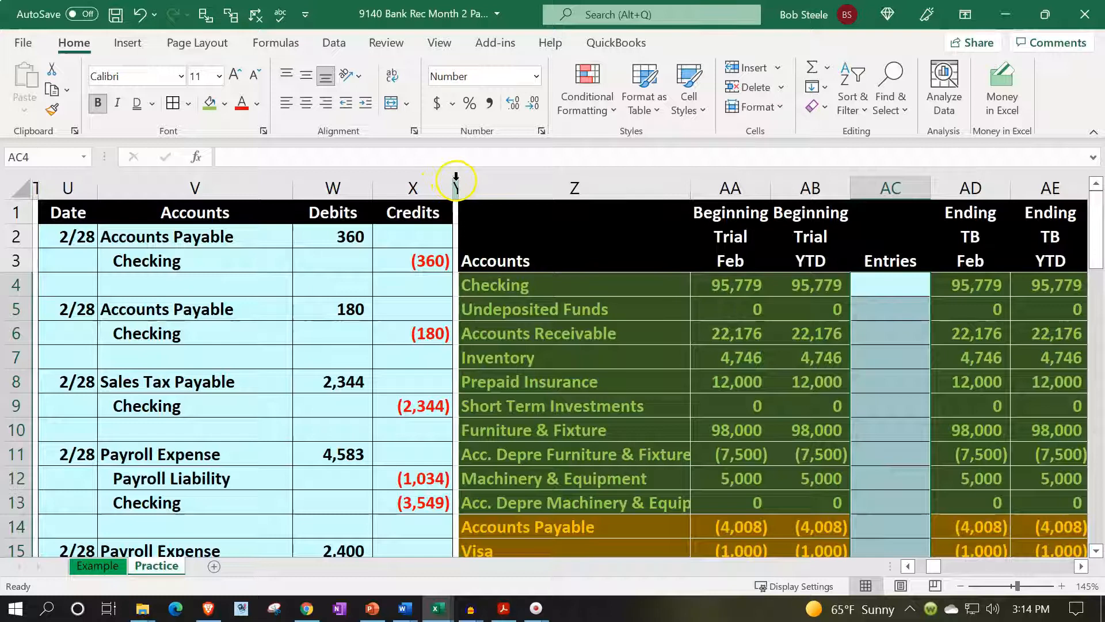
Hide columns A through Y, which hold the journal entries, on the Practice sheet
left_click_drag(456, 179, 23, 187)
right_click(184, 304)
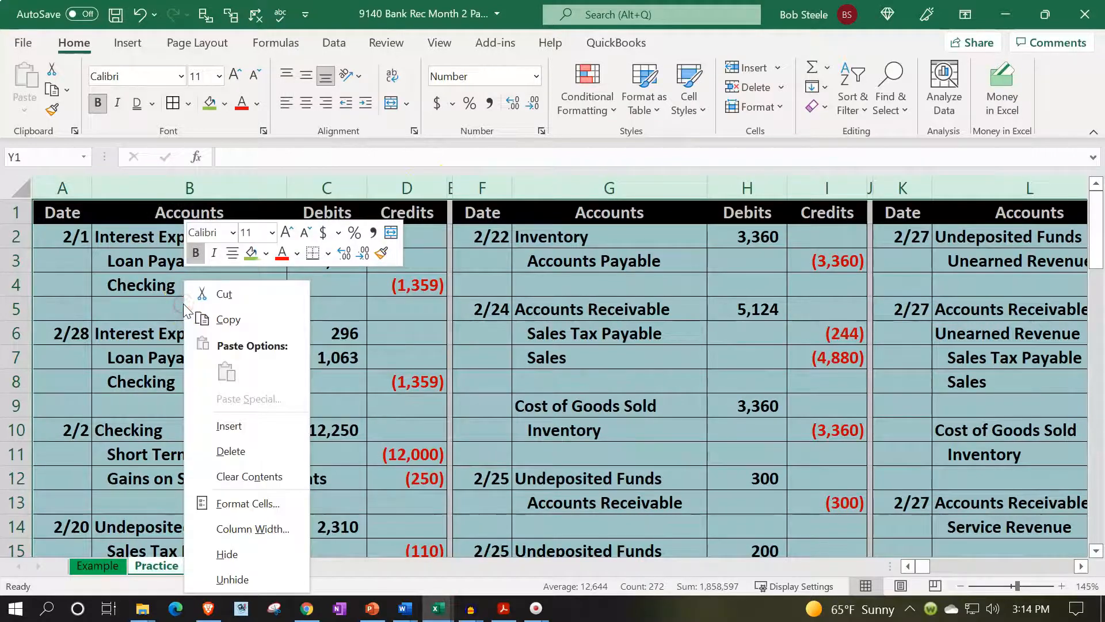
left_click(243, 553)
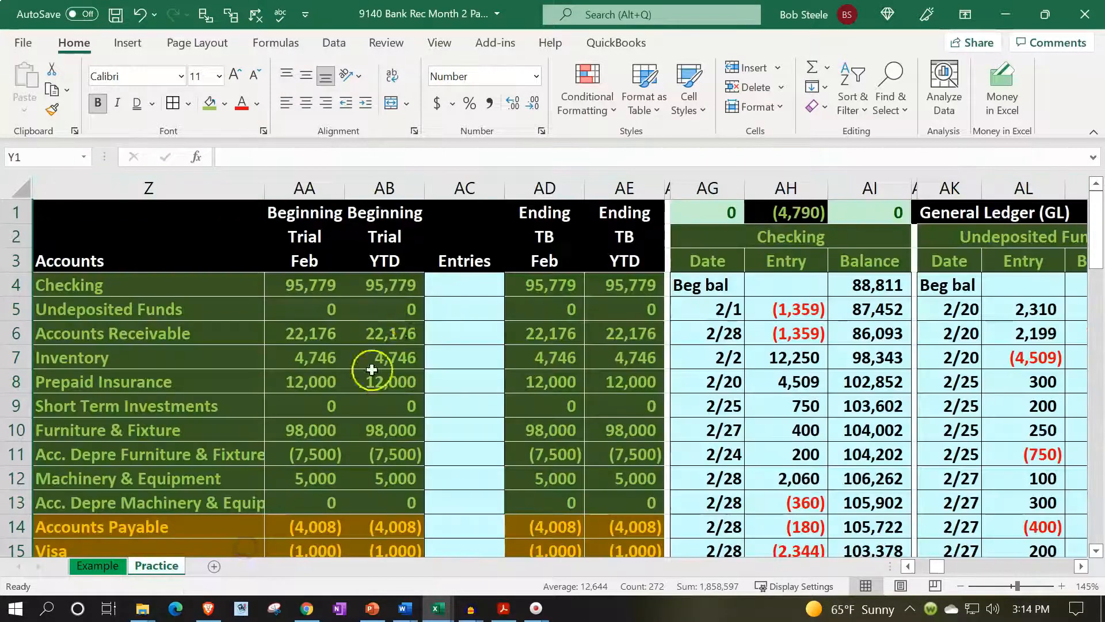
Compare the trial balance's Checking balance with the ending balance of the checking general ledger in column AI
left_click(418, 282)
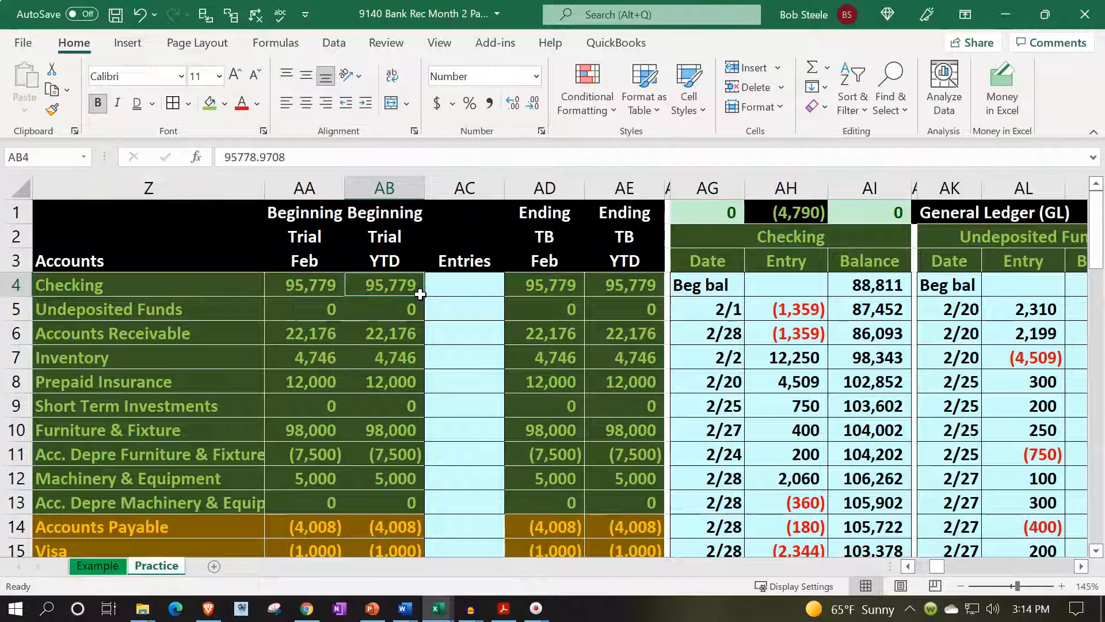
key("Right")
key("Right")
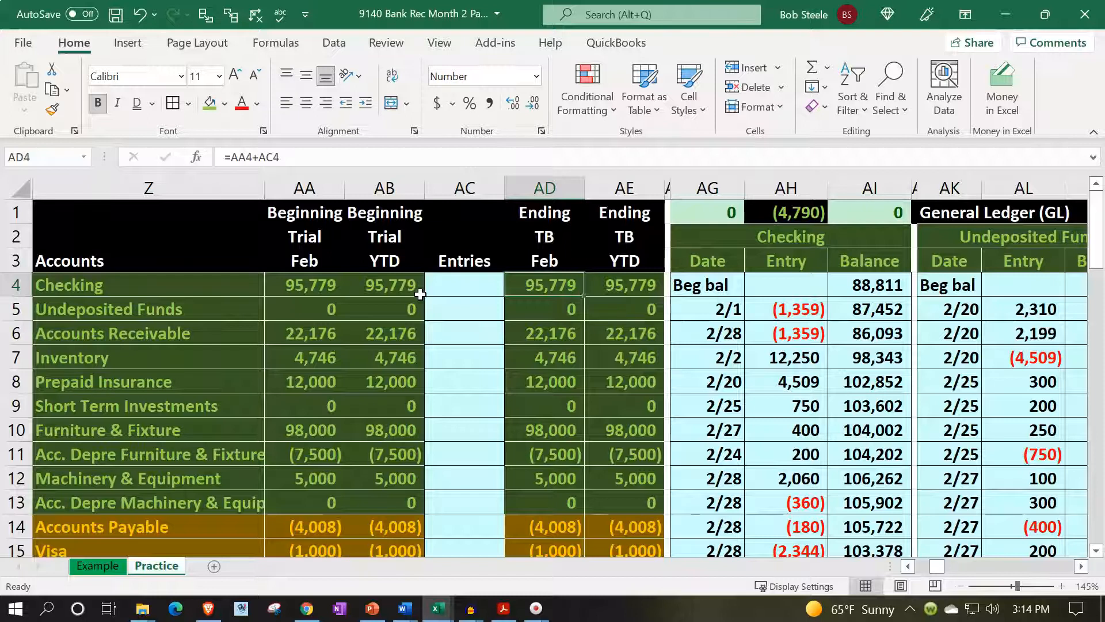
key("Right")
key("Right")
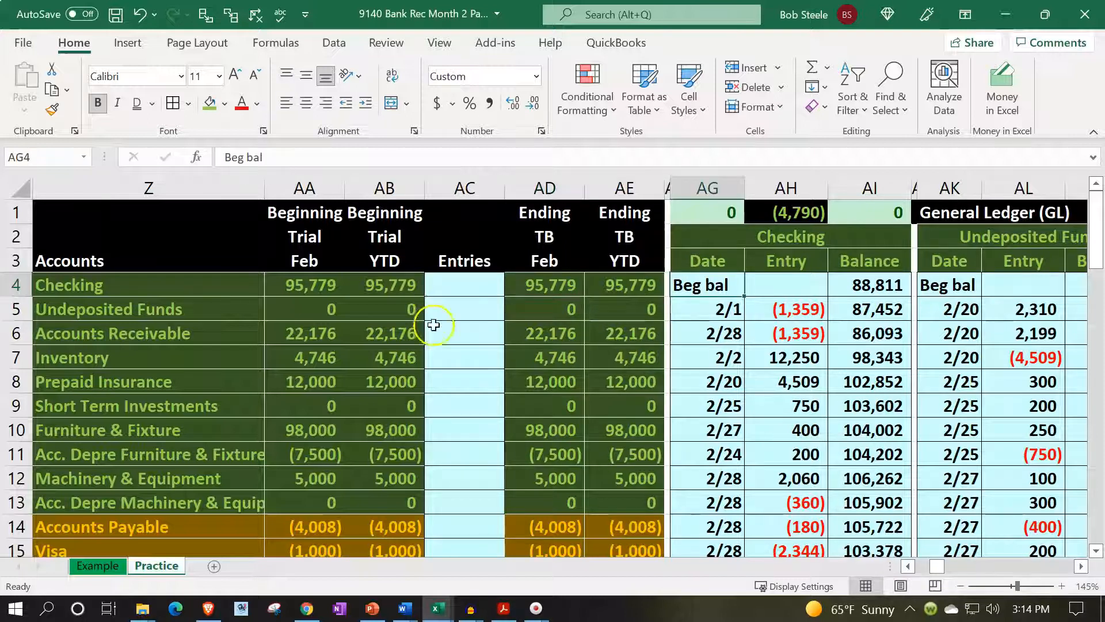
scroll(740, 369, "down", 5)
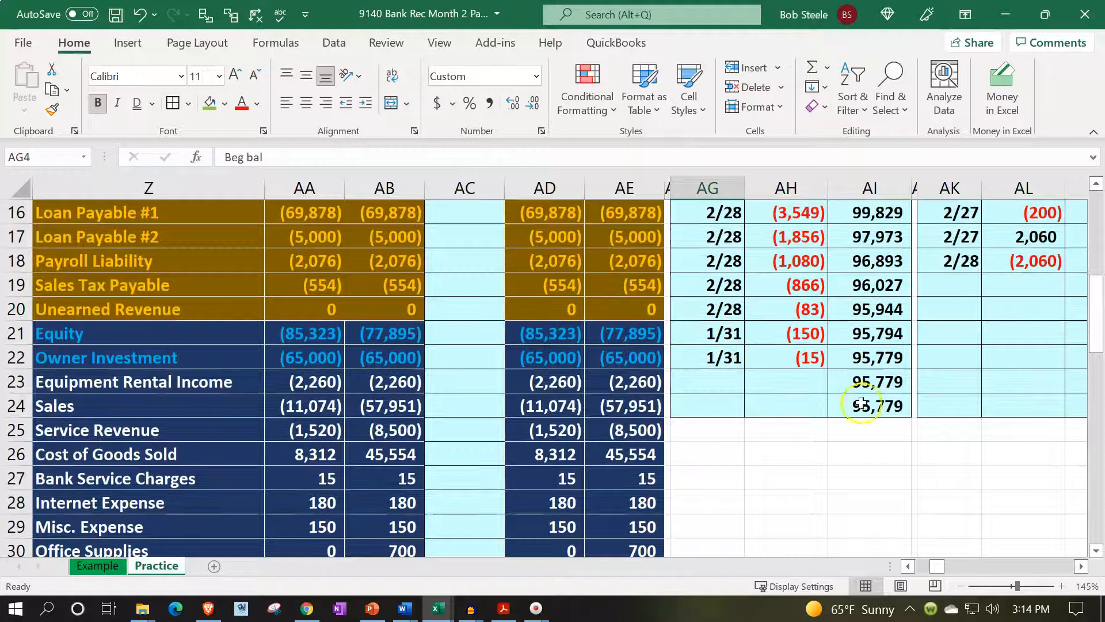
left_click(861, 403)
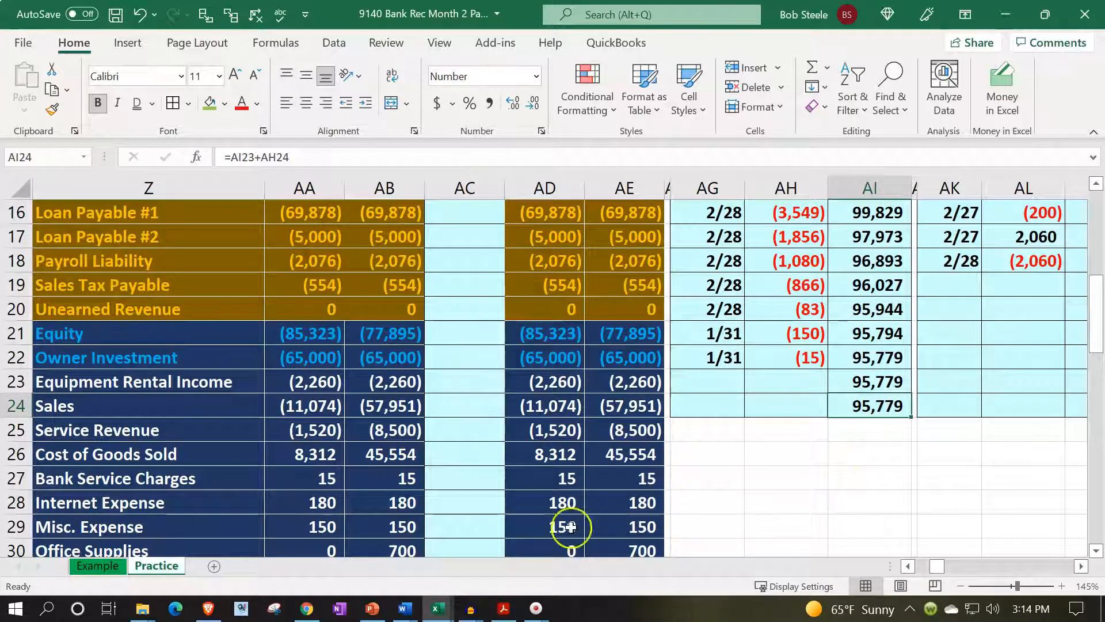
Switch to Adobe Acrobat to review the February bank statement's balances, deposits and checks, and return to the Excel workbook
left_click(501, 609)
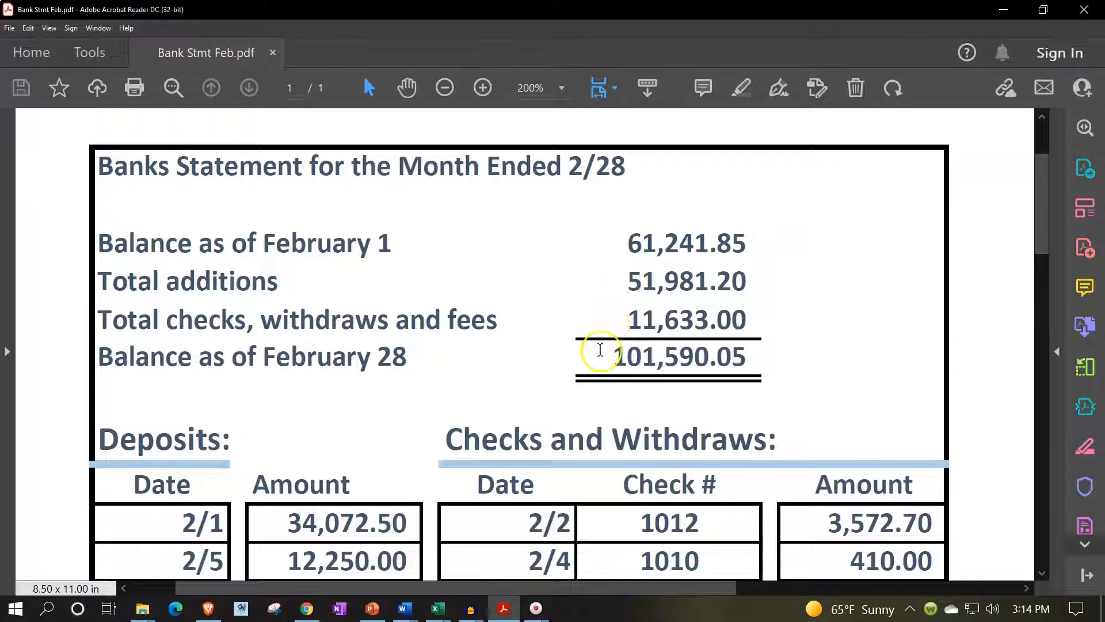
scroll(600, 349, "down", 3)
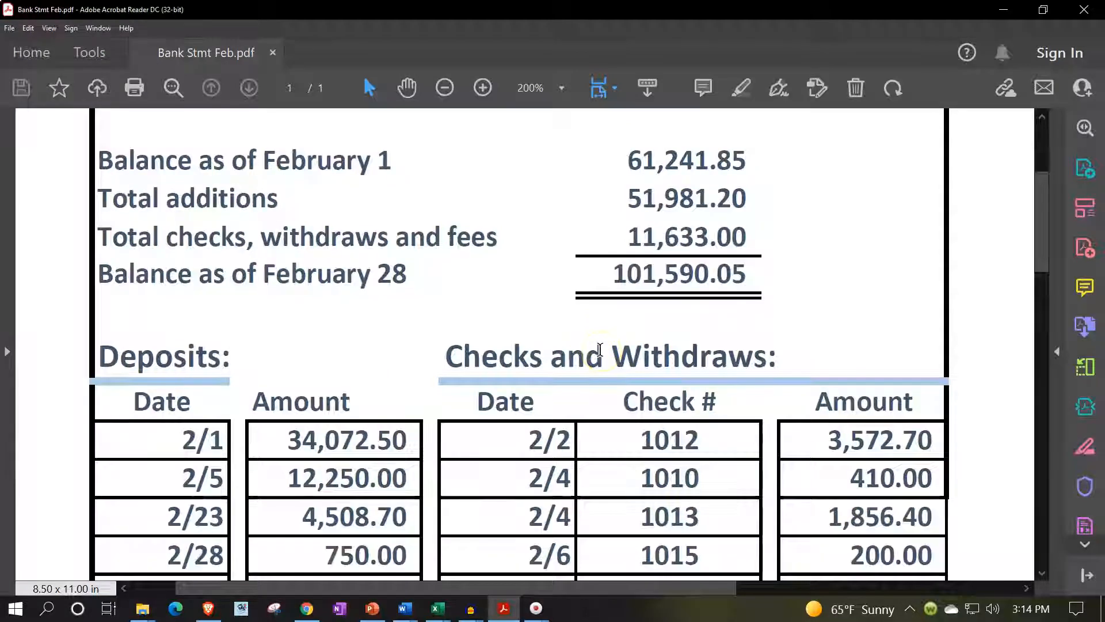
scroll(599, 350, "up", 4)
left_click(504, 609)
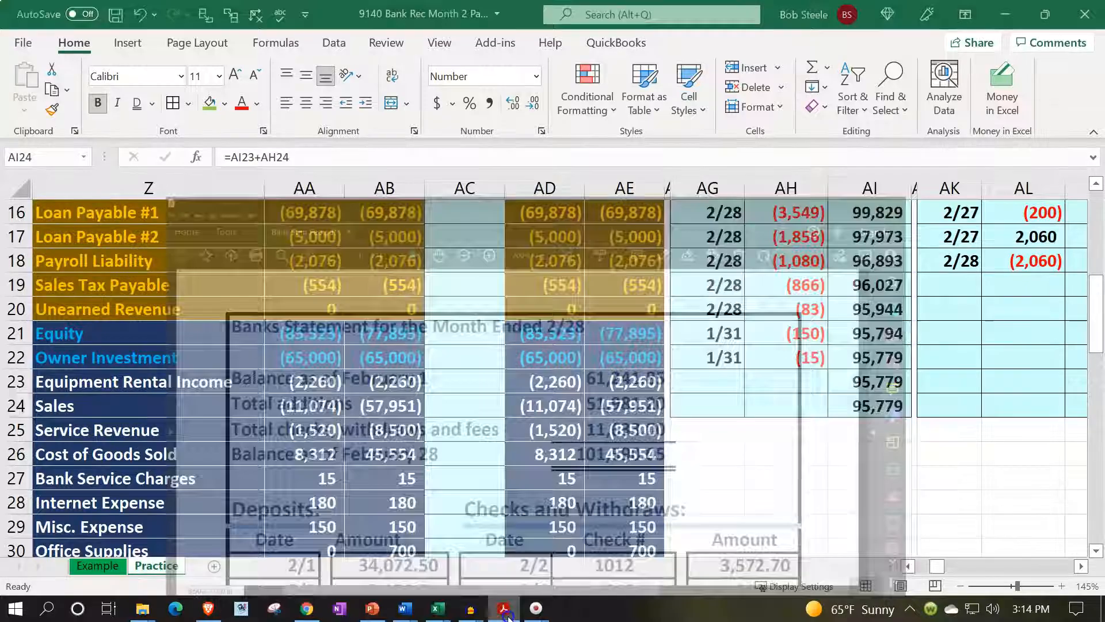
Insert nine blank columns at HU through IC, between the January bank reconciliation and the balance sheet
scroll(648, 314, "up", 5)
left_click(745, 248)
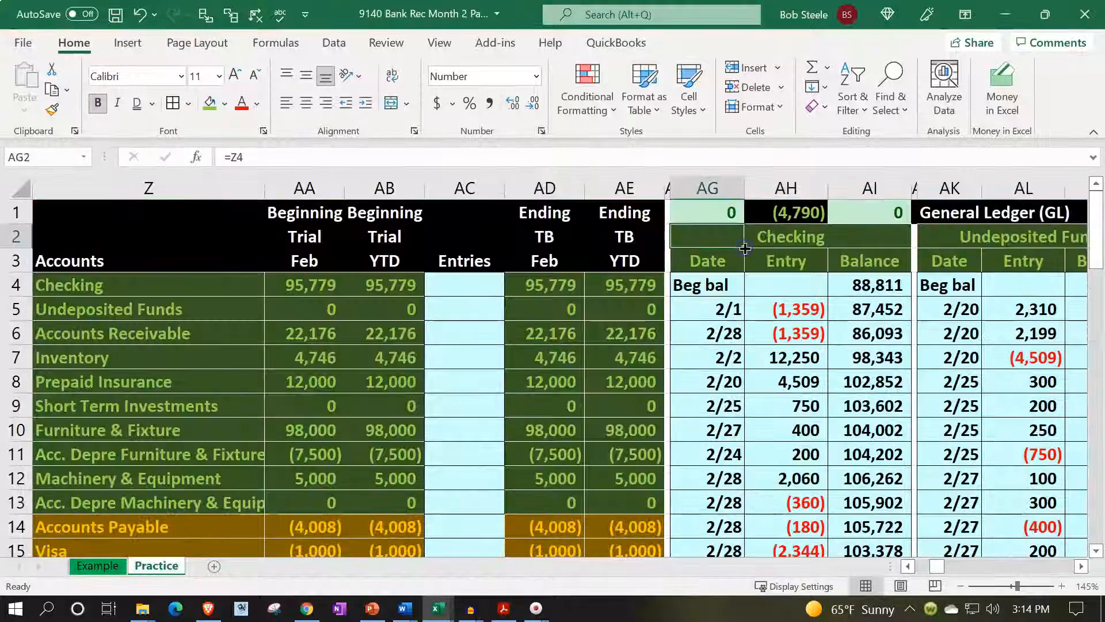
key("Right")
key("Right")
key("Right")
key("Right")
key("Right")
key("Right")
key("Right")
key("Right")
key("Right")
key("Right")
key("Right")
key("Right")
key("Right")
key("Right")
key("Right")
key("Right")
key("Right")
key("Right")
key("Right")
key("Right")
key("Right")
key("Right")
key("Right")
key("Right")
key("Right")
key("Right")
key("Right")
key("Right")
key("Right")
key("Right")
key("Right")
key("Right")
key("Right")
key("Right")
key("Right")
key("Right")
key("Right")
key("Right")
key("Right")
key("Right")
key("Right")
key("Right")
key("Right")
key("Right")
key("Right")
key("Right")
key("Right")
key("Right")
key("Right")
key("Right")
key("Right")
key("Right")
key("Right")
key("Right")
key("Right")
key("Right")
key("Right")
key("Right")
key("Right")
key("Right")
key("Right")
key("Right")
key("Right")
key("Right")
key("Right")
key("Right")
key("Right")
key("Right")
key("Right")
key("Right")
key("Right")
key("Right")
key("Right")
key("Right")
key("Right")
key("Right")
key("Right")
key("Right")
key("Right")
key("Right")
key("Right")
key("Right")
key("Right")
key("Right")
key("Right")
key("Right")
key("Right")
key("Right")
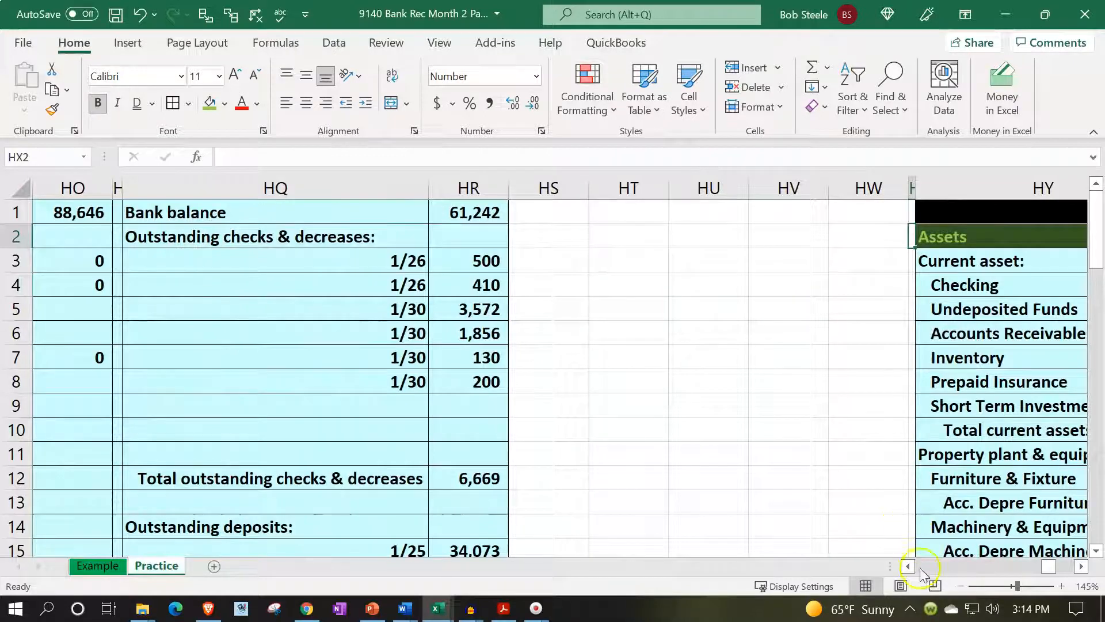
left_click(1081, 566)
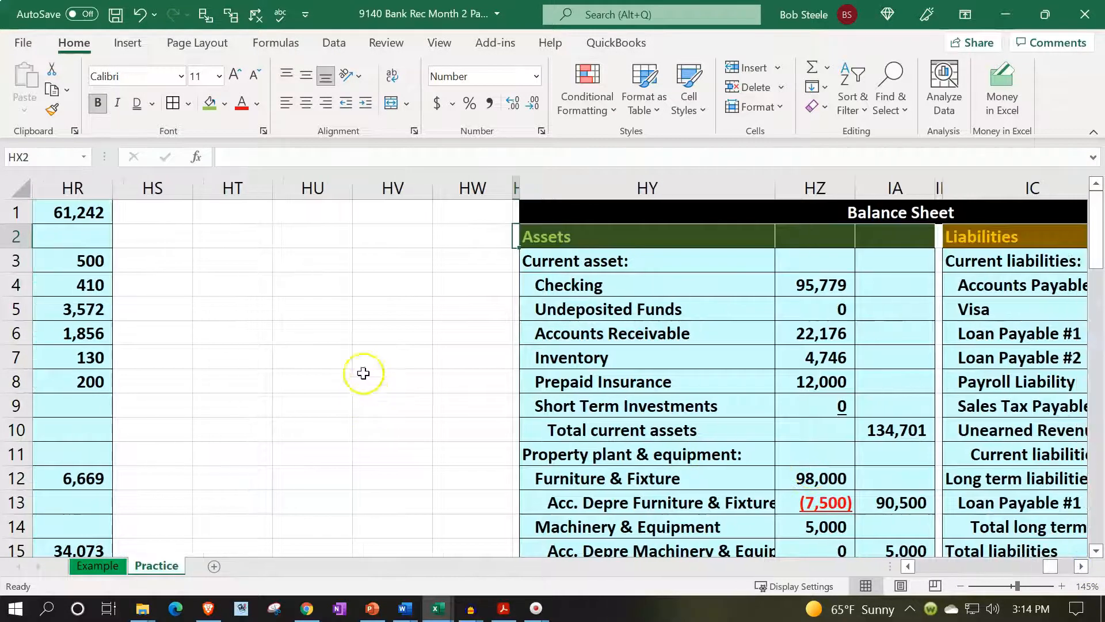
mouse_move(316, 189)
left_mouse_down()
mouse_move(975, 212)
mouse_move(1055, 212)
mouse_move(1084, 190)
mouse_move(891, 267)
left_mouse_up()
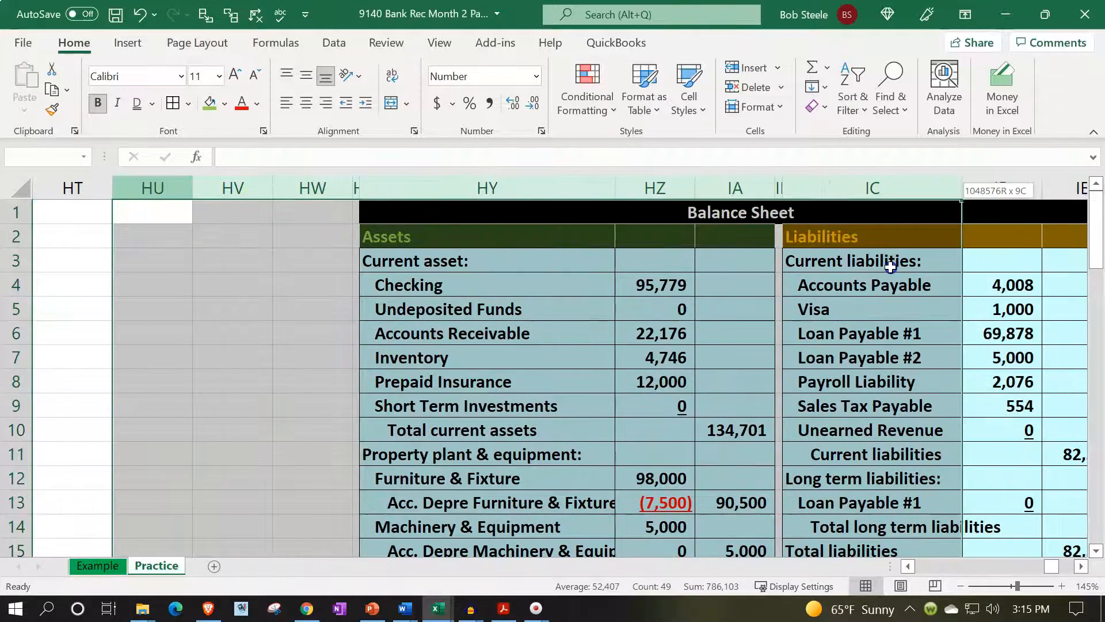
right_click(547, 344)
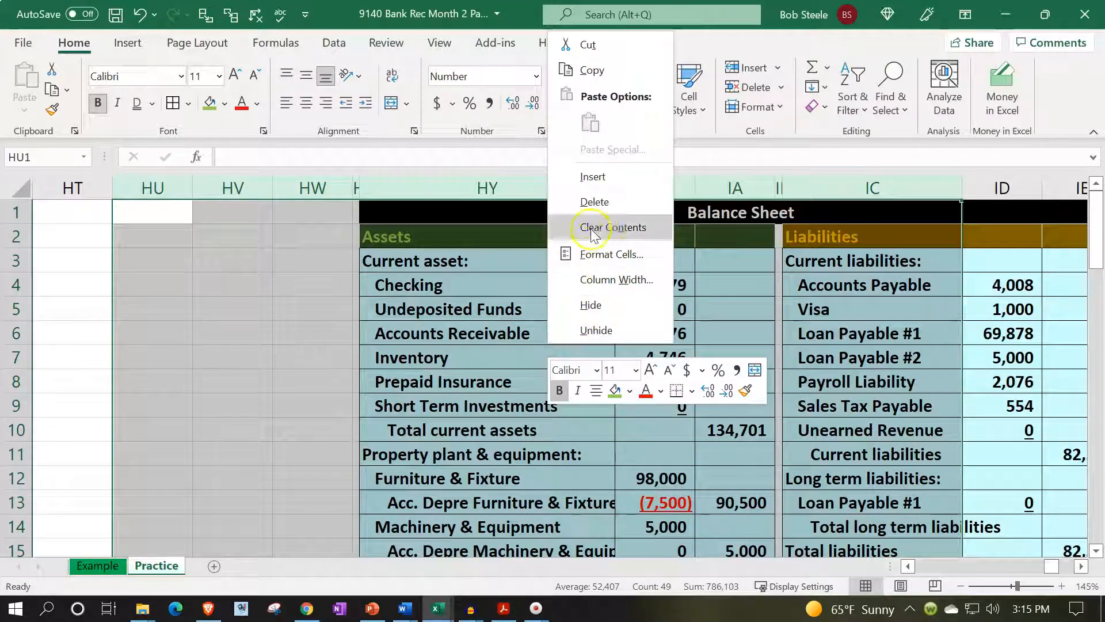
left_click(591, 177)
left_click(517, 239)
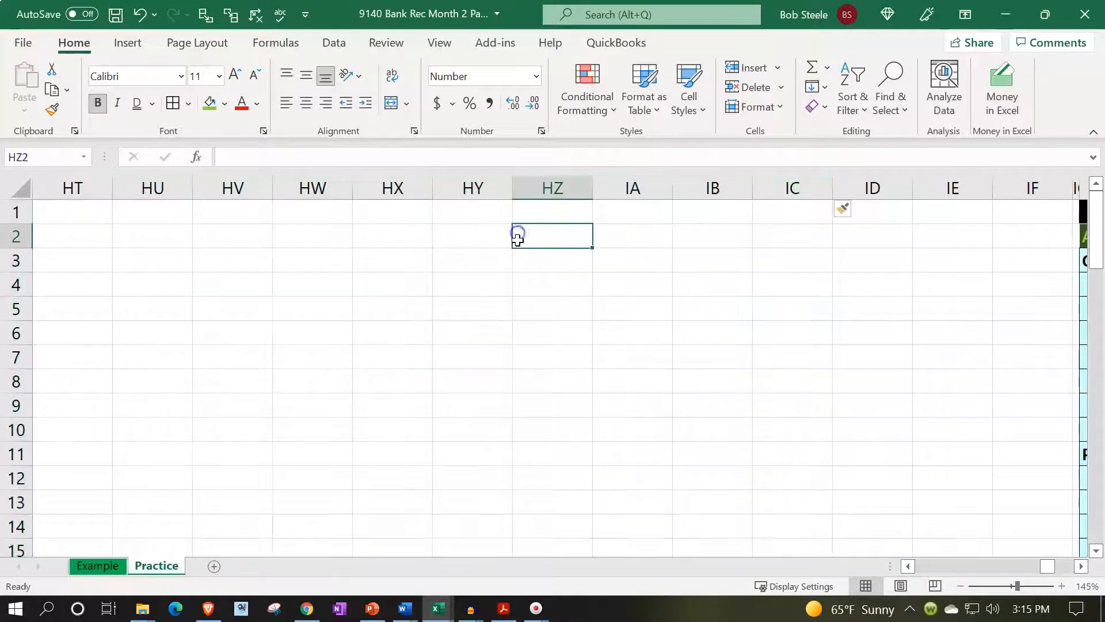
Examine the January reconciliation, covering the book and bank balances, outstanding items, cleared deposits and checks, and its checking ledger
key("Down")
key("Left")
key("Left")
key("Left")
key("Left")
key("Left")
key("Left")
key("Left")
key("Left")
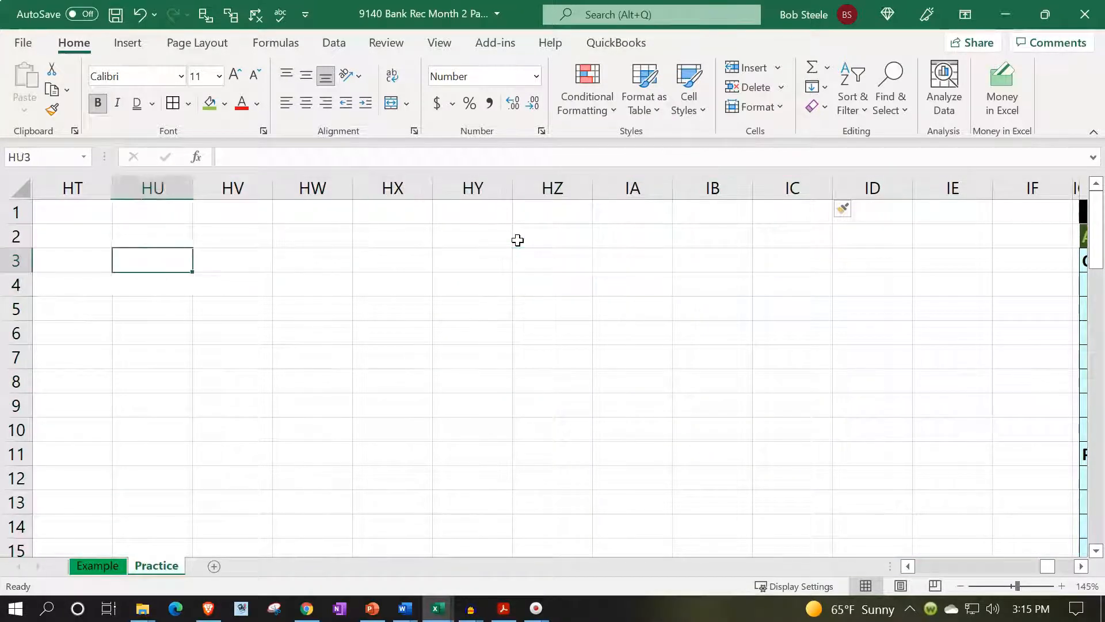
key("Left")
key("Left")
key("Left")
key("Left")
key("Left")
key("Left")
key("Left")
key("Left")
key("Left")
key("Left")
key("Left")
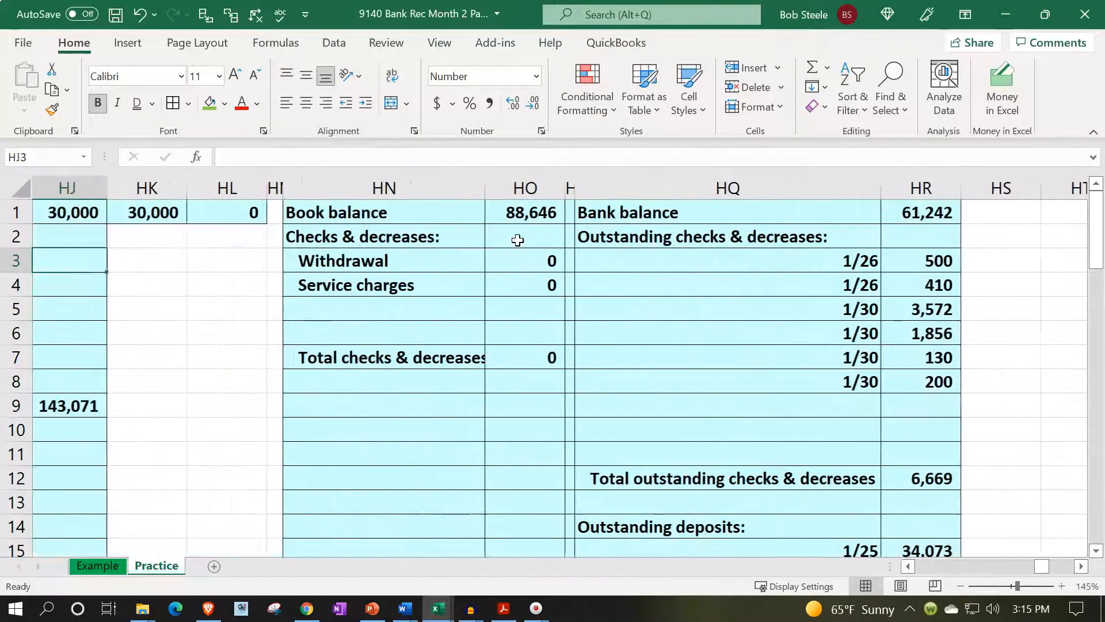
key("Left")
key("Left")
key("Left")
key("Left")
key("Left")
key("Left")
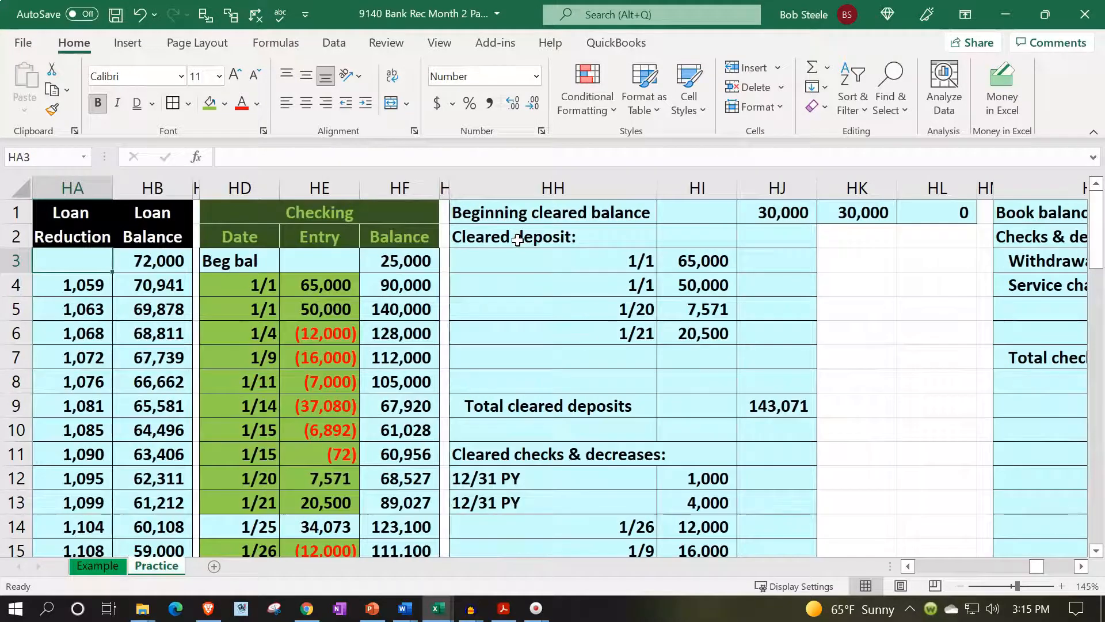
left_click_drag(257, 215, 407, 429)
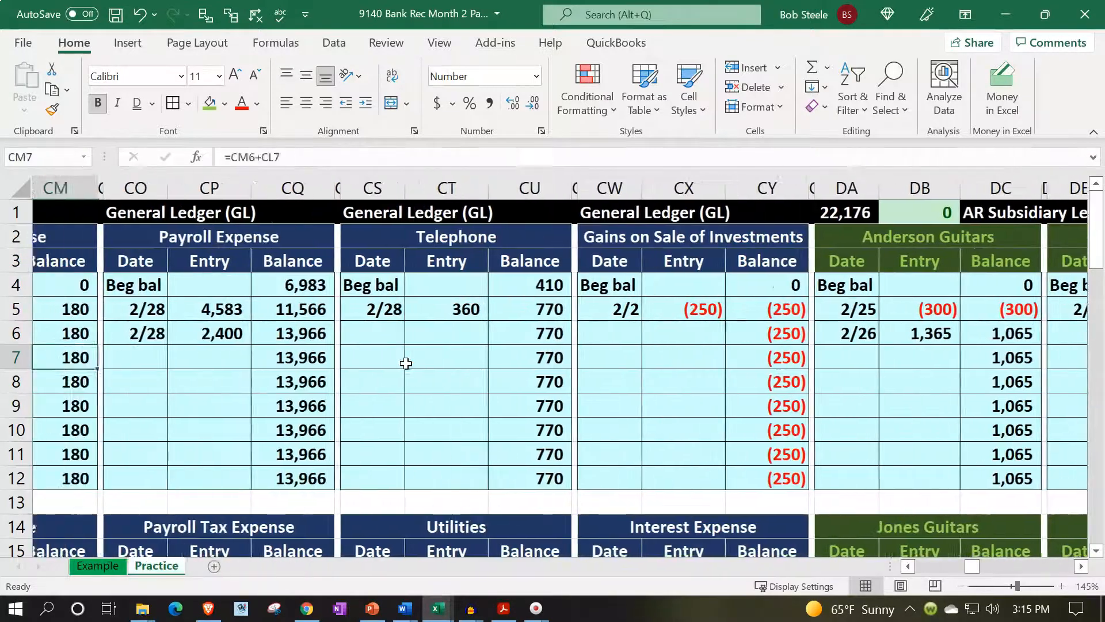
Examine the checking general ledger in columns AG:AI, including its beginning balance, February entries and the two 1/31 entries in rows 21 and 22
key("Left")
key("Left")
key("Left")
key("Left")
key("Left")
key("Left")
key("Left")
key("Left")
key("Left")
key("Left")
key("Left")
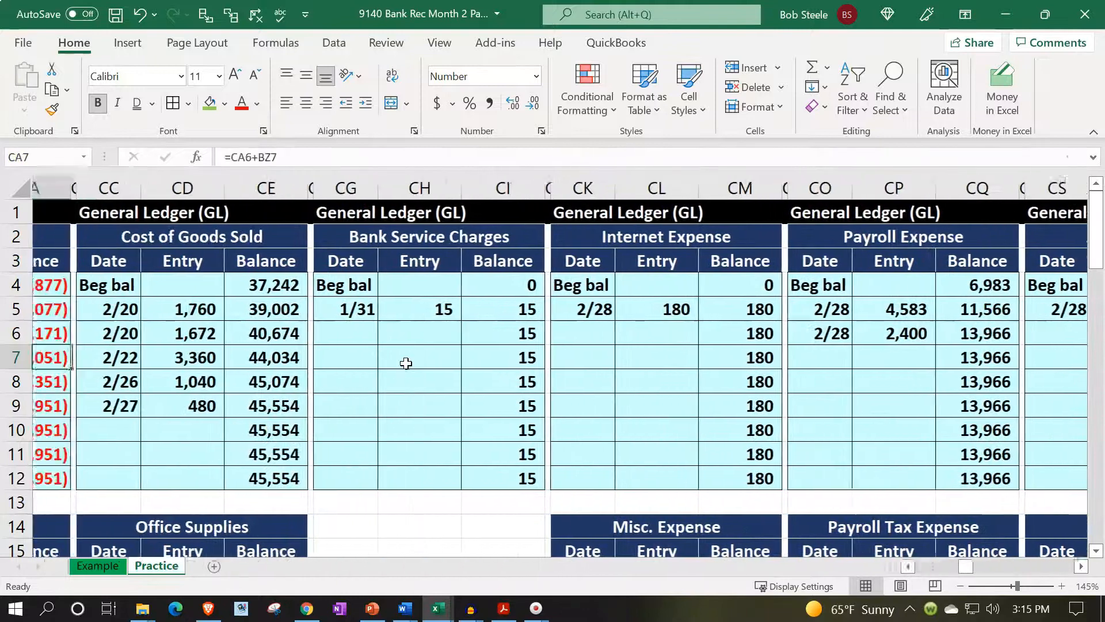
key("Left")
key("Left")
key("Left")
key("Left")
key("Left")
key("Left")
key("Left")
key("Left")
key("Left")
key("Left")
key("Left")
key("Left")
key("Left")
key("Left")
key("Left")
key("Left")
key("Left")
key("Left")
key("Left")
key("Left")
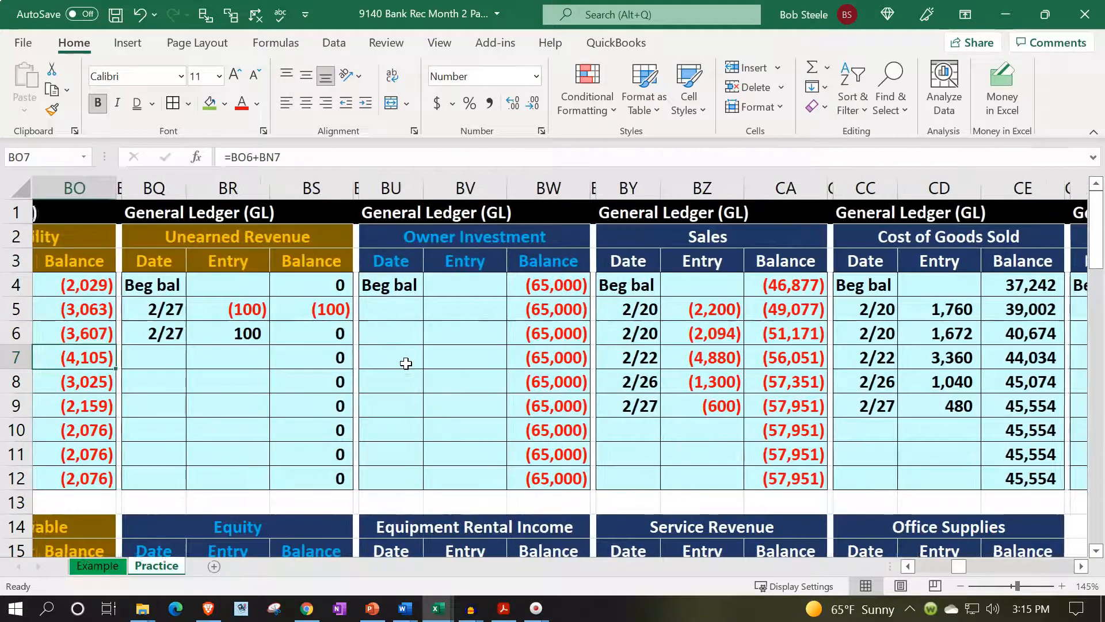
key("Left")
key("Left")
key("Left")
key("Left")
key("Left")
key("Left")
key("Left")
key("Left")
key("Left")
key("Left")
key("Left")
key("Left")
key("Left")
key("Left")
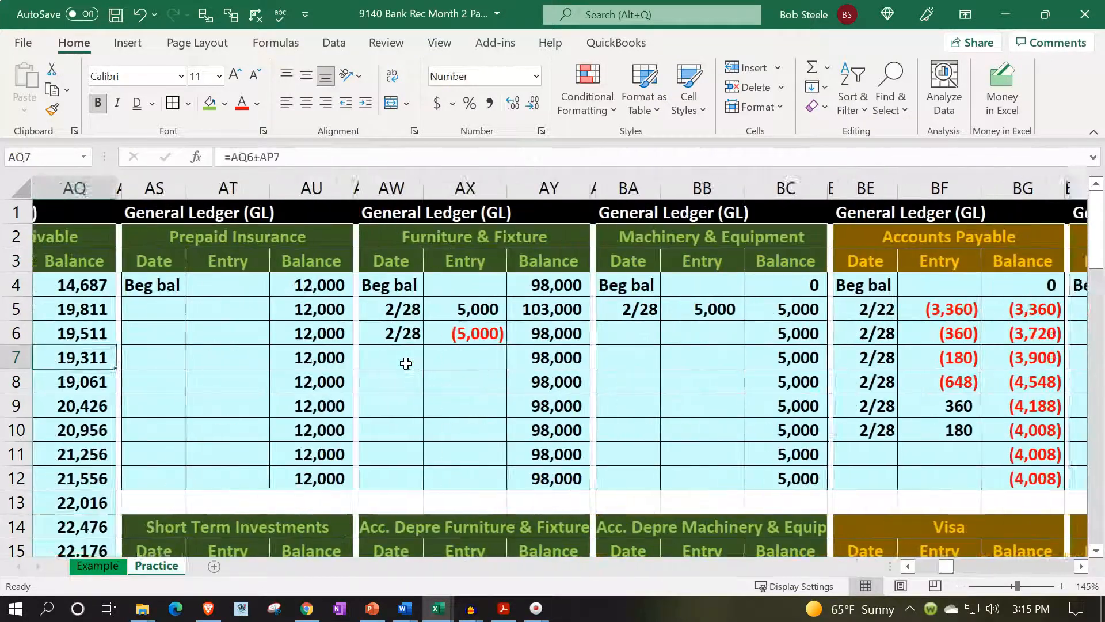
key("Left")
key("Left")
key("Left")
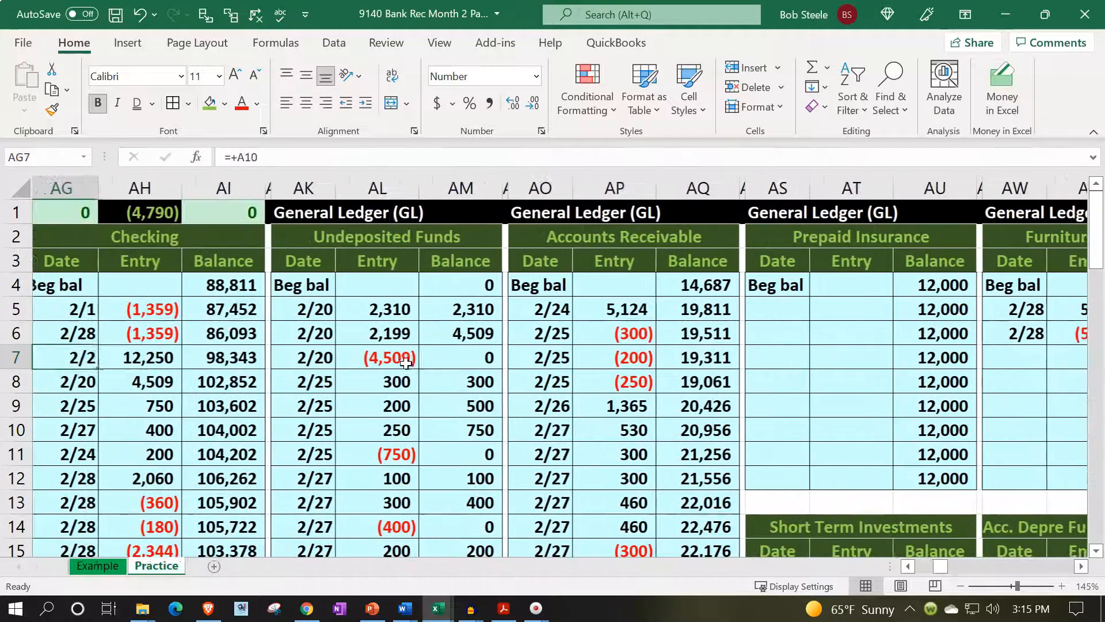
left_click(85, 238)
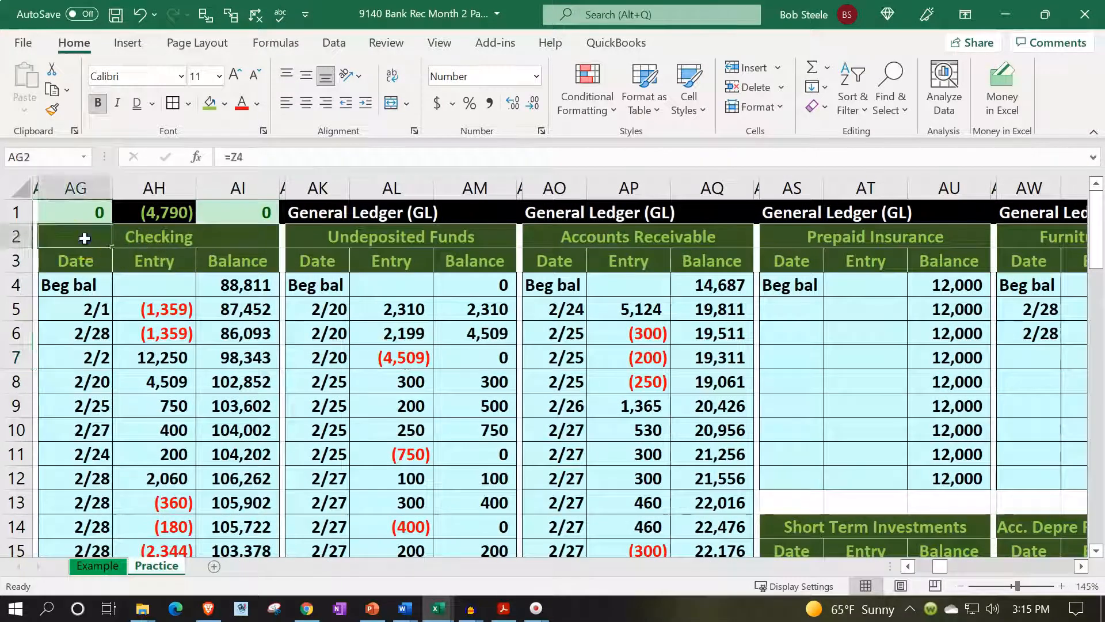
left_click_drag(86, 237, 201, 436)
left_click(234, 289)
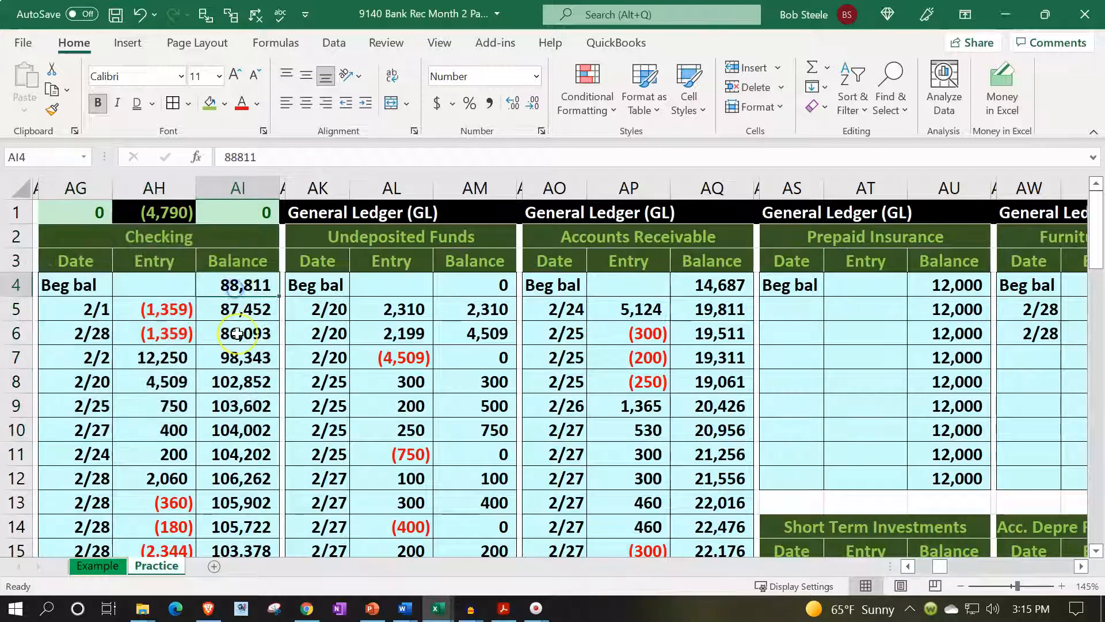
scroll(237, 334, "down", 3)
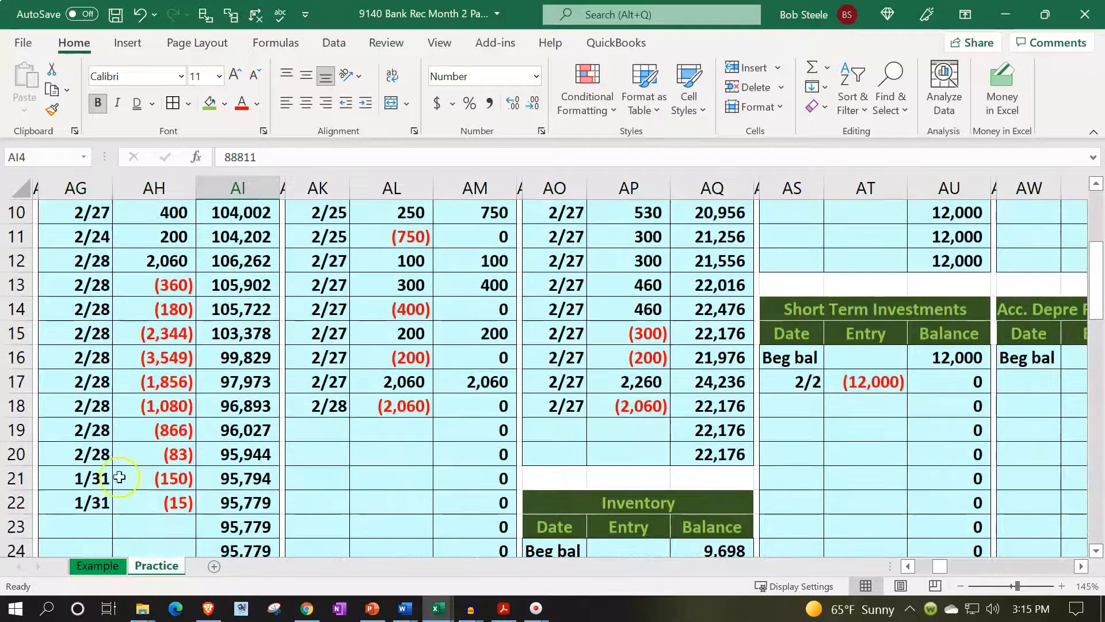
left_click_drag(86, 481, 236, 508)
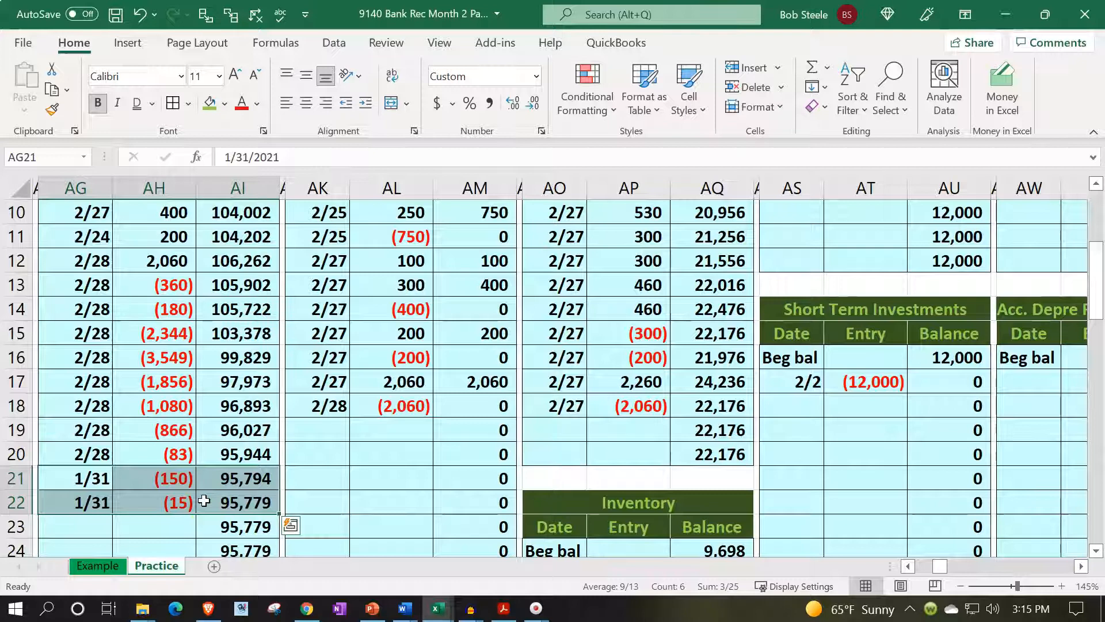
Copy the checking general ledger, range AG2:AI24, including its headings
scroll(203, 501, "up", 3)
left_click_drag(67, 239, 218, 507)
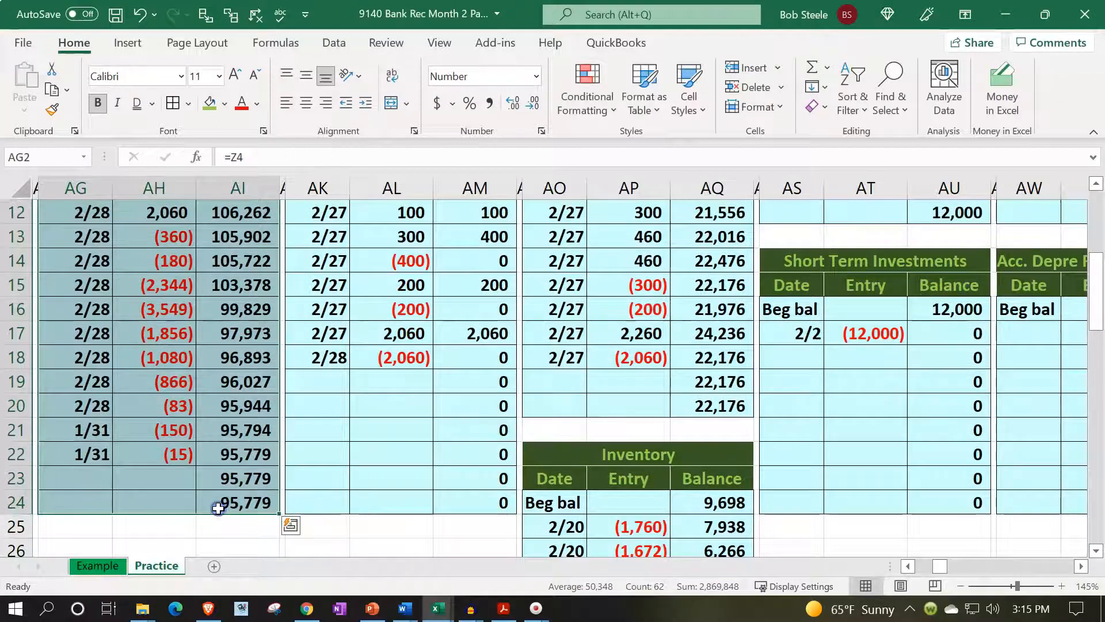
key("ctrl+c")
scroll(575, 382, "up", 4)
Return to the blank columns beside January's bank reconciliation and narrow column HS into a thin spacer
left_click(621, 290)
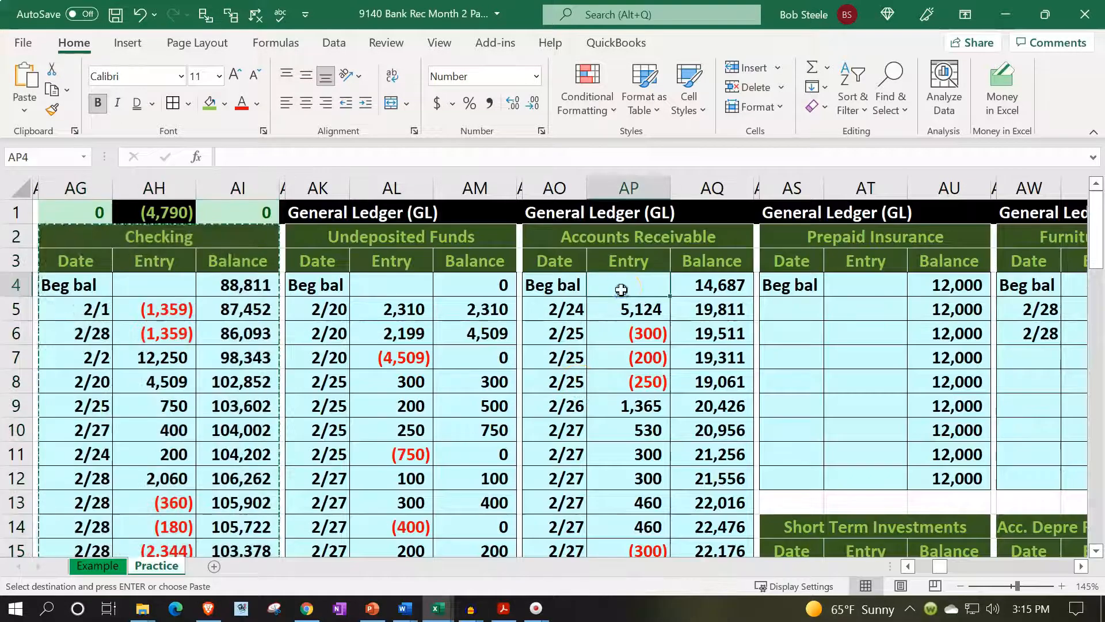
key("Right")
key("Right")
key("Right")
key("Right")
key("Right")
key("Right")
key("Right")
key("Right")
key("Right")
key("Right")
key("Right")
key("Right")
key("Right")
key("Right")
key("Right")
key("Right")
key("Right")
key("Right")
key("Right")
key("Right")
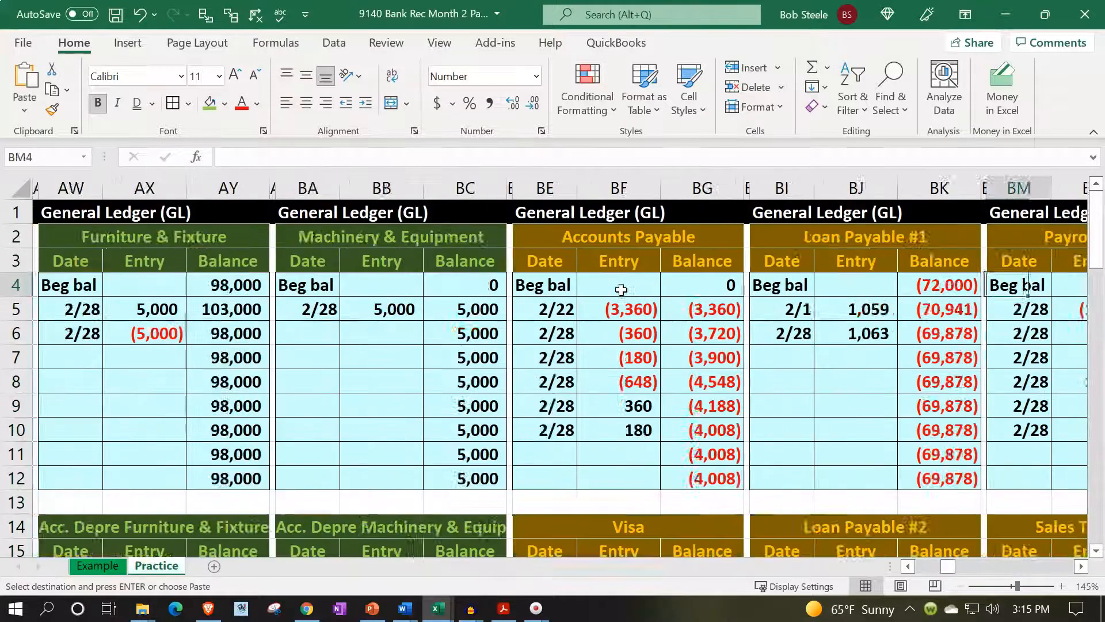
key("Right")
key("Right")
key("Right")
key("Right")
key("Right")
key("Right")
key("Right")
key("Right")
key("Right")
key("Right")
key("Right")
key("Right")
key("Right")
key("Right")
key("Right")
key("Right")
key("Right")
key("Right")
key("Right")
key("Right")
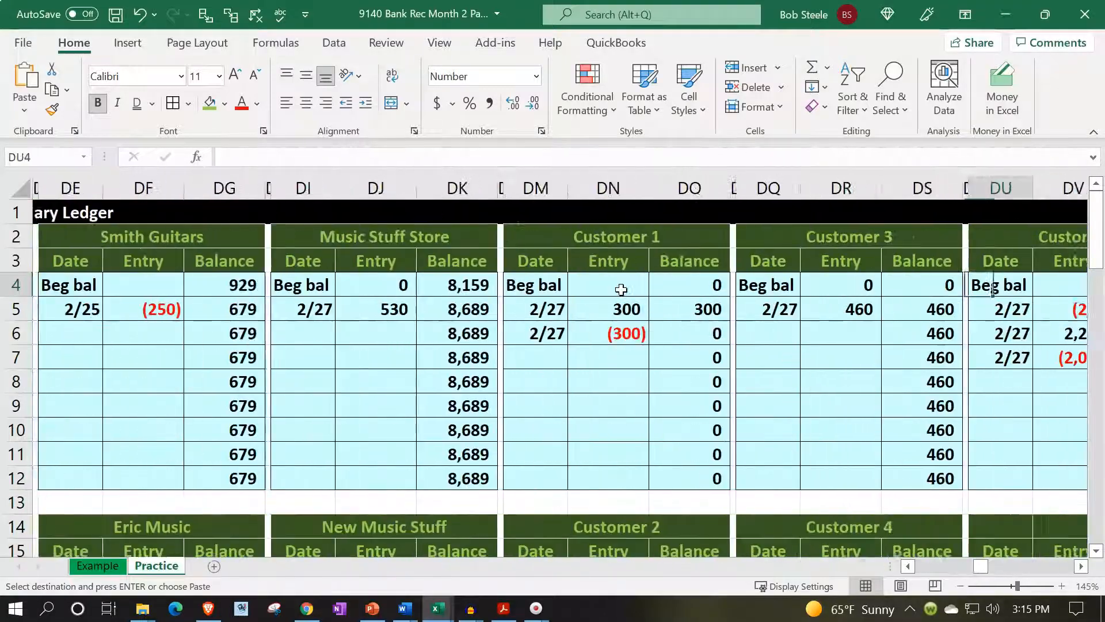
key("Right")
key("Right")
key("Right")
key("Right")
key("Right")
key("Right")
key("Right")
key("Right")
key("Right")
key("Right")
key("Right")
key("Right")
key("Right")
key("Right")
key("Right")
key("Right")
key("Right")
key("Right")
key("Right")
key("Right")
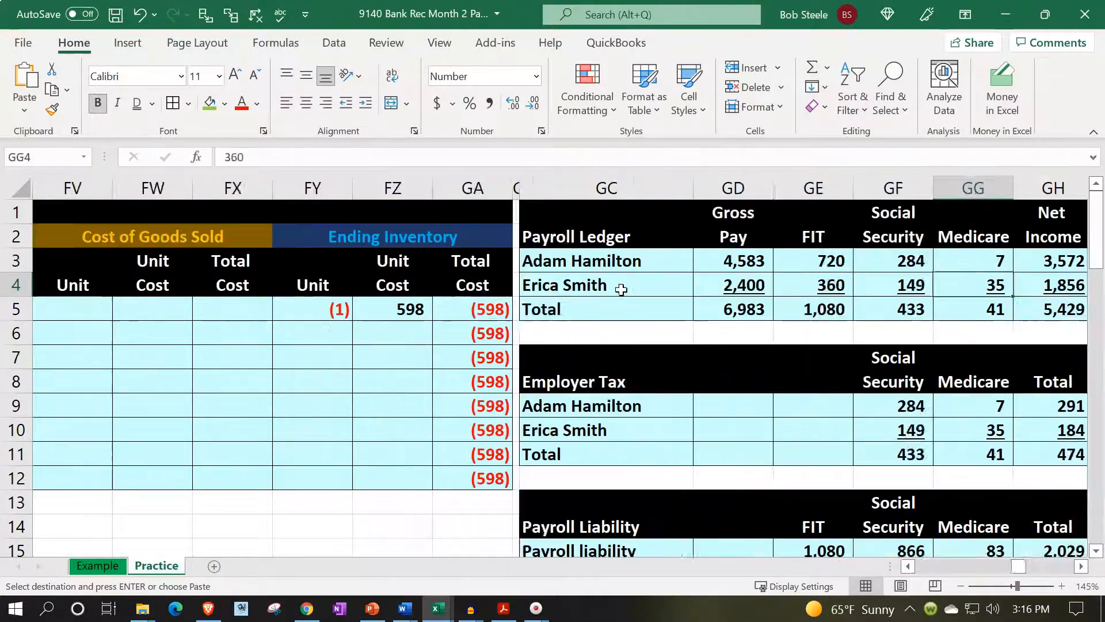
key("Right")
key("Right")
key("Right")
key("Right")
key("Right")
key("Right")
key("Right")
key("Right")
key("Right")
key("Right")
key("Right")
key("Right")
key("Right")
key("Right")
key("Right")
key("Right")
key("Right")
key("Right")
key("Right")
key("Right")
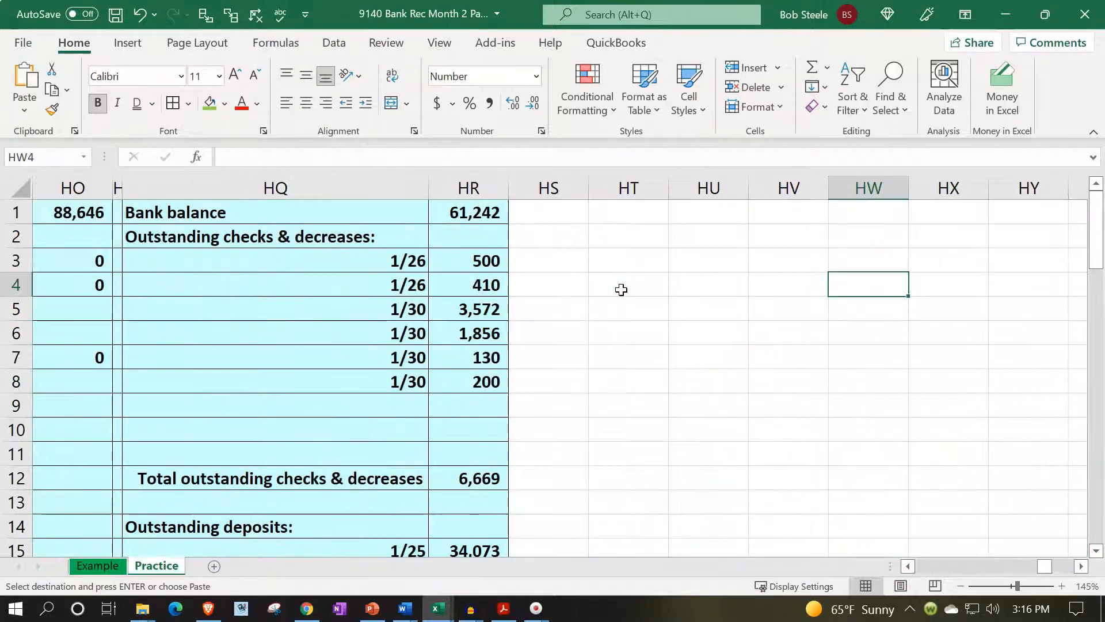
key("Right")
key("Right")
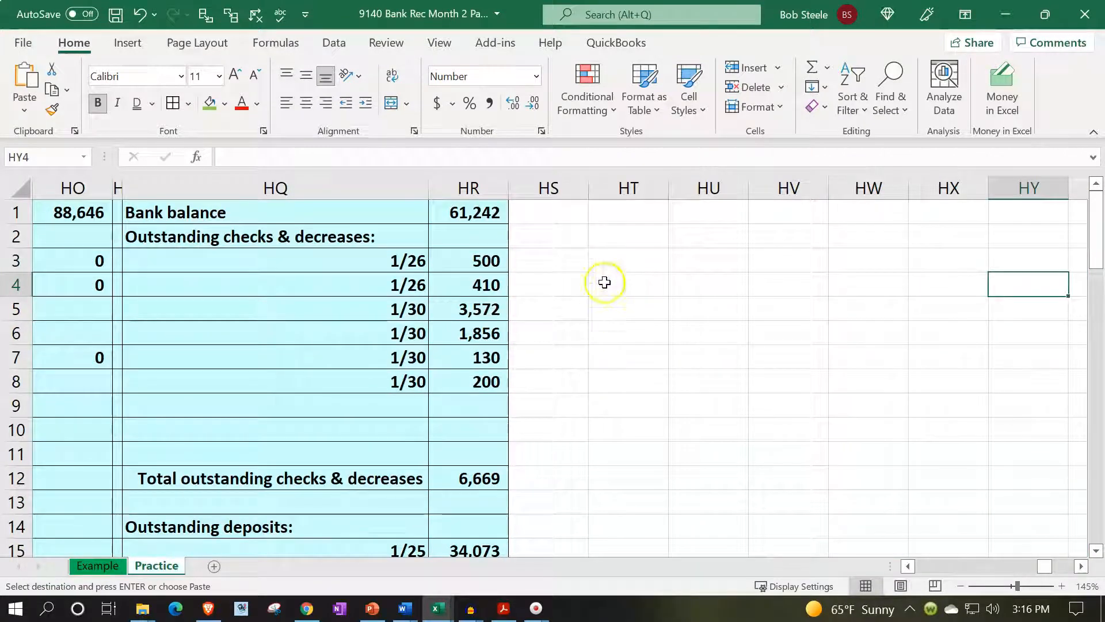
left_click_drag(588, 188, 514, 193)
Paste the copied checking ledger at HT1 as values only, and apply the source formatting to it
left_click(557, 217)
right_click(557, 217)
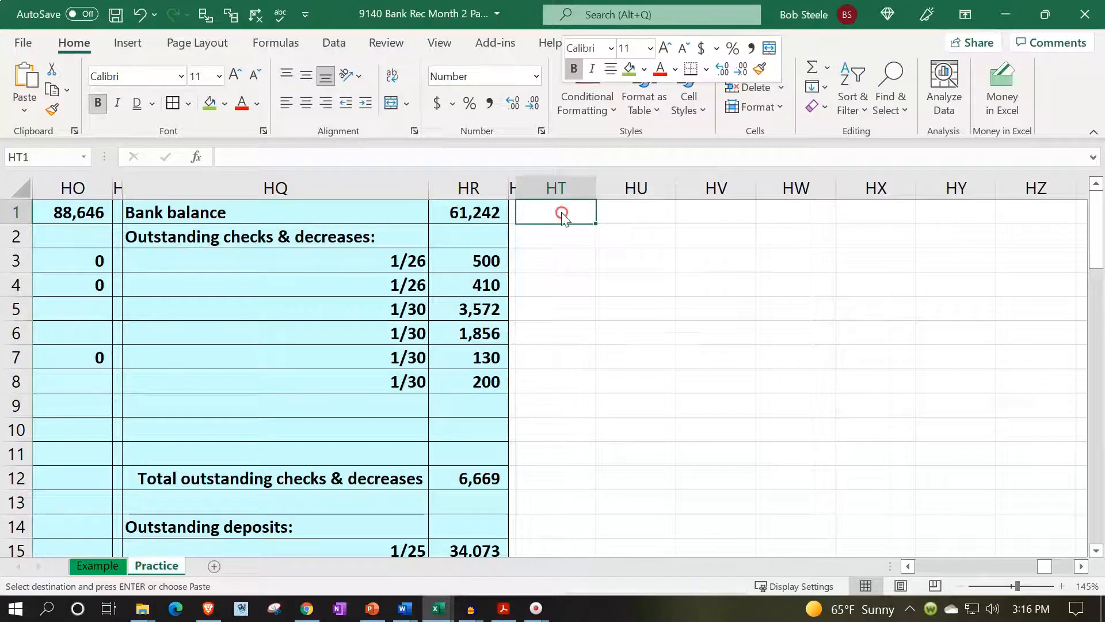
left_click(627, 189)
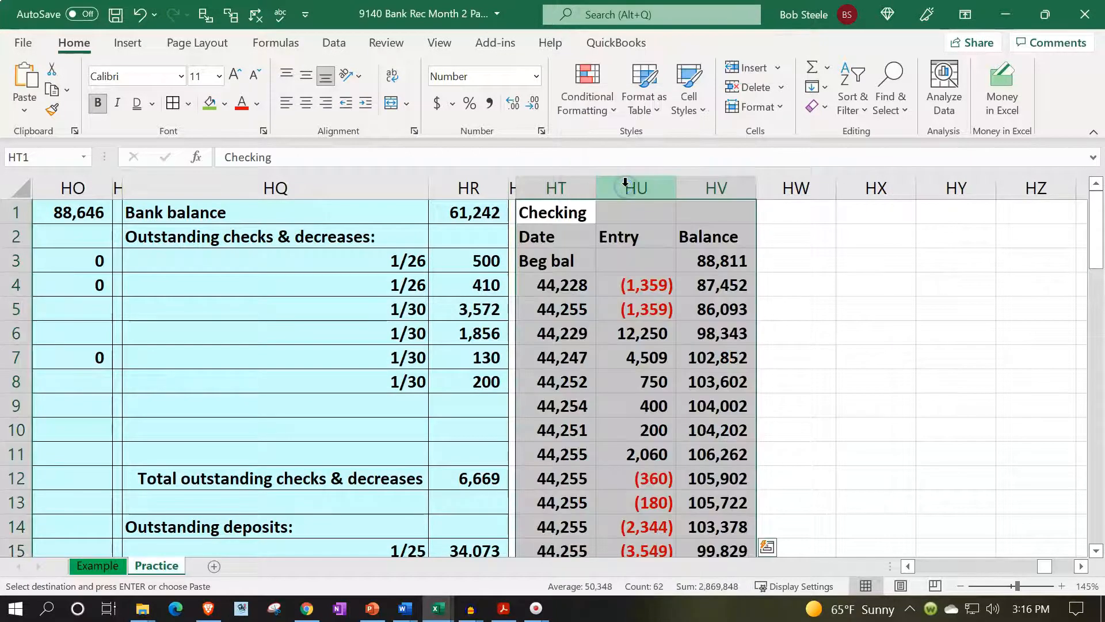
right_click(609, 270)
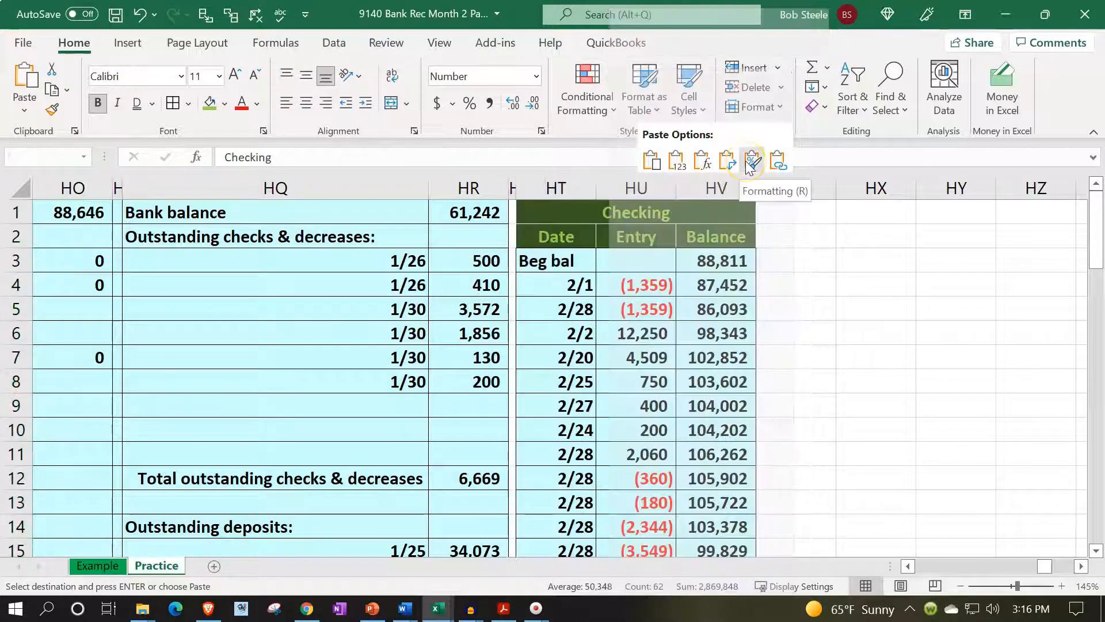
left_click(750, 165)
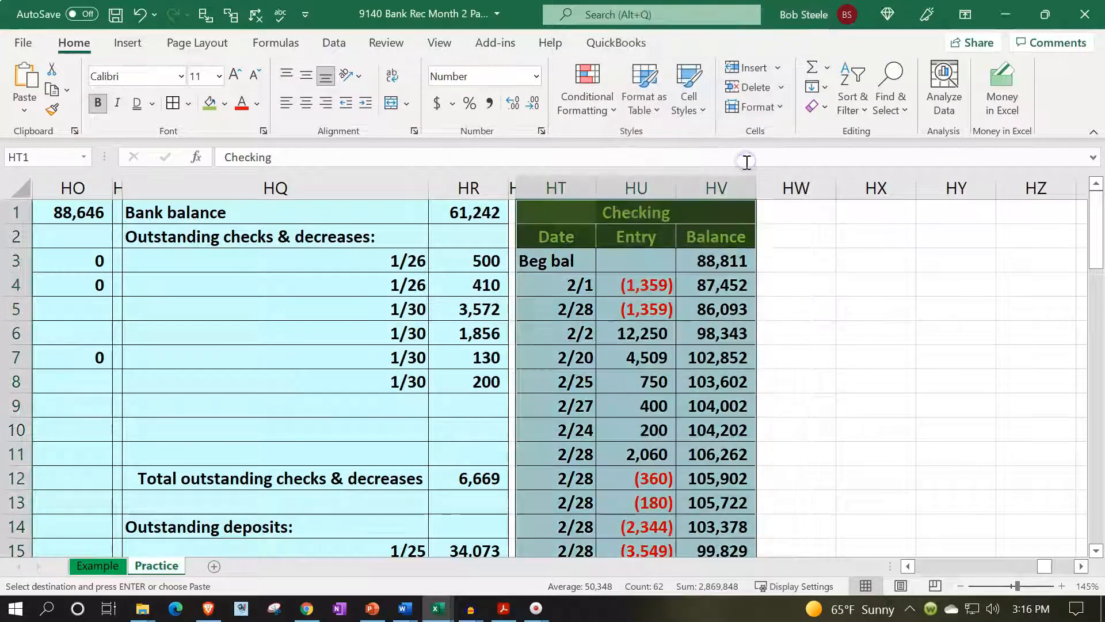
right_click(719, 284)
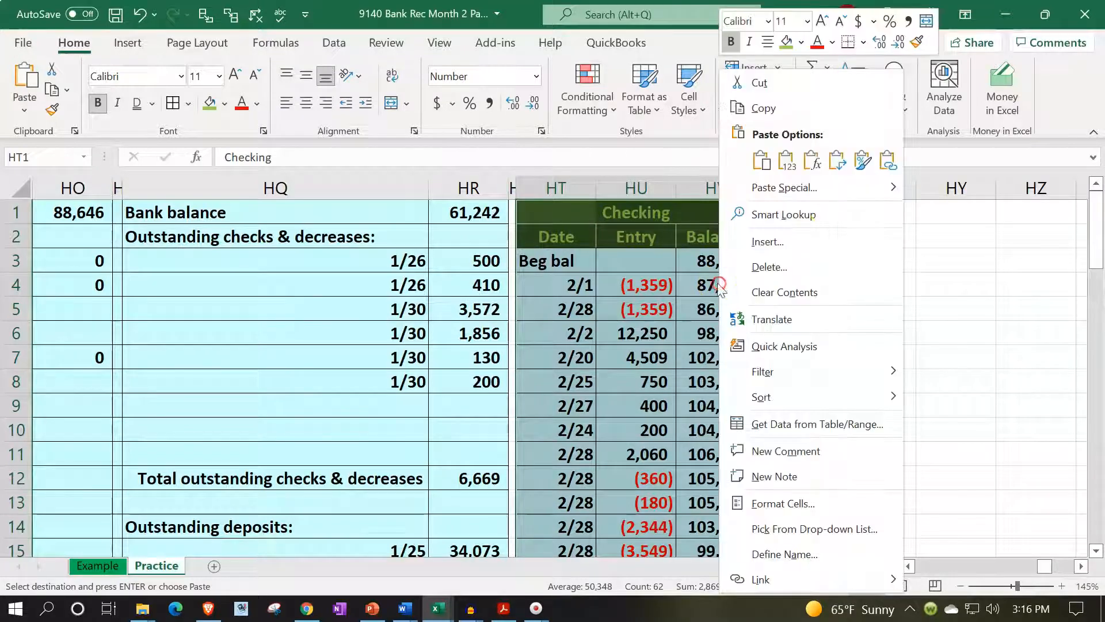
left_click(858, 164)
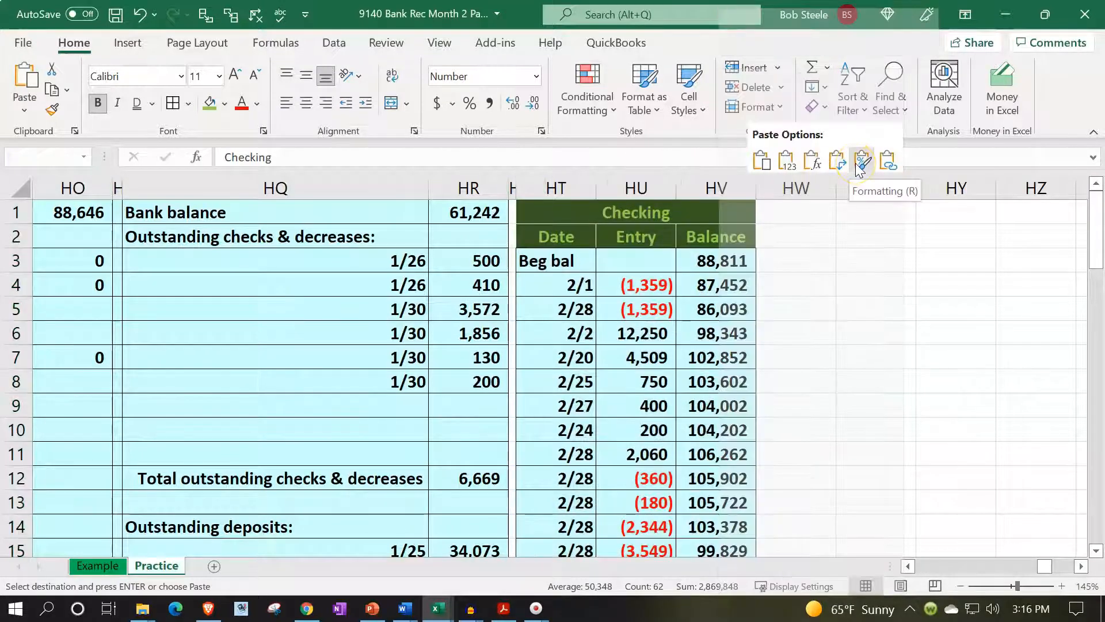
Enter a running balance formula in HV4 that adds the entry in HU4 to the balance in HV3
left_click(698, 281)
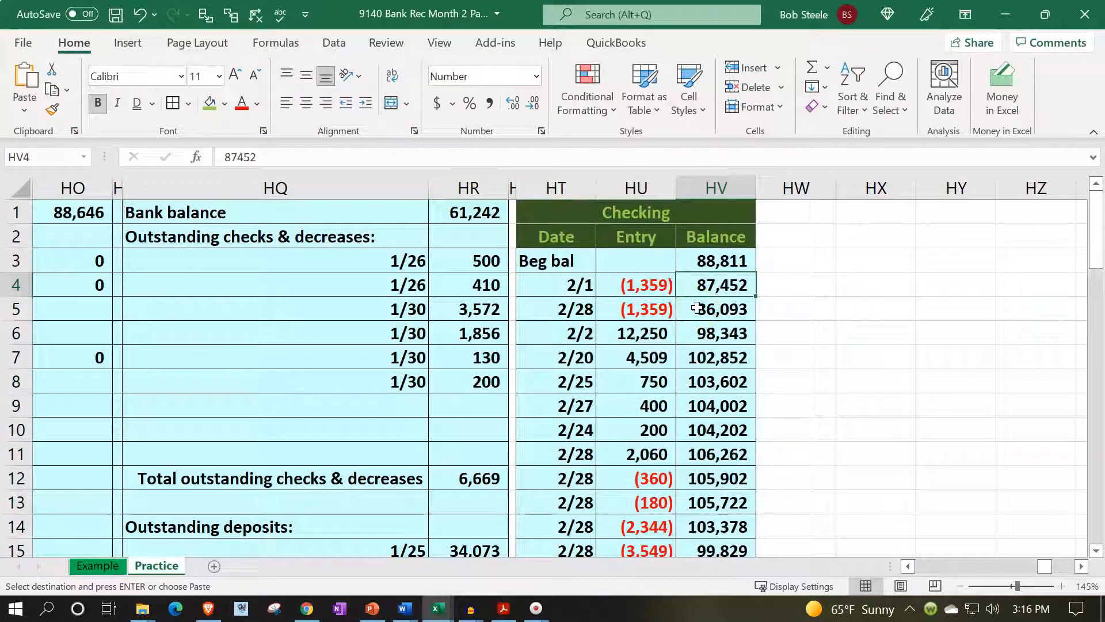
type("=")
key("Up")
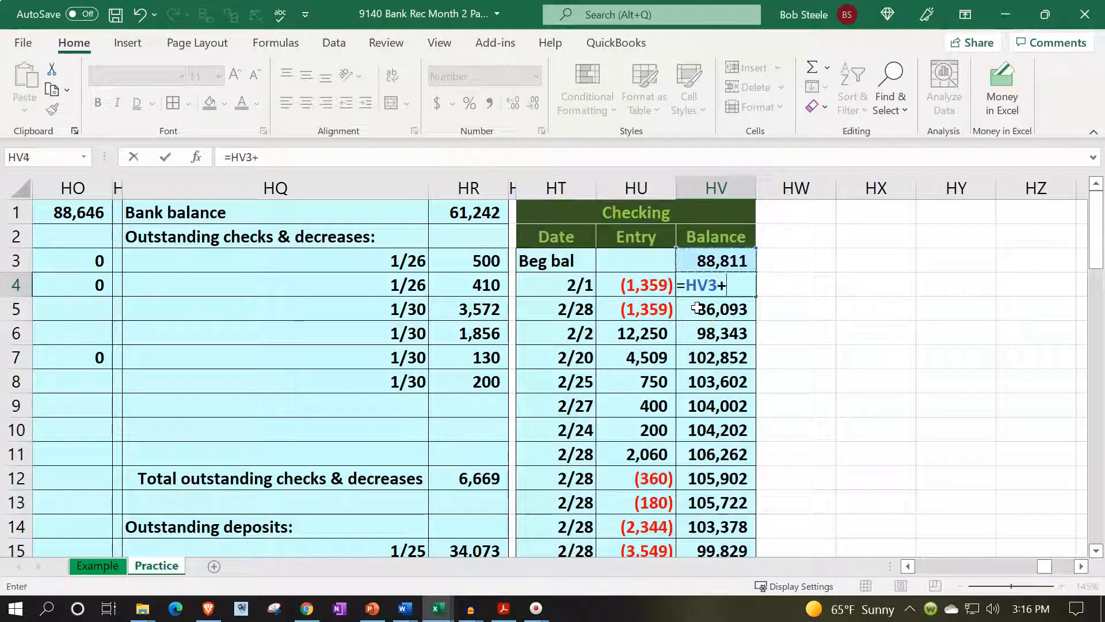
type("+")
key("Left")
key("Return")
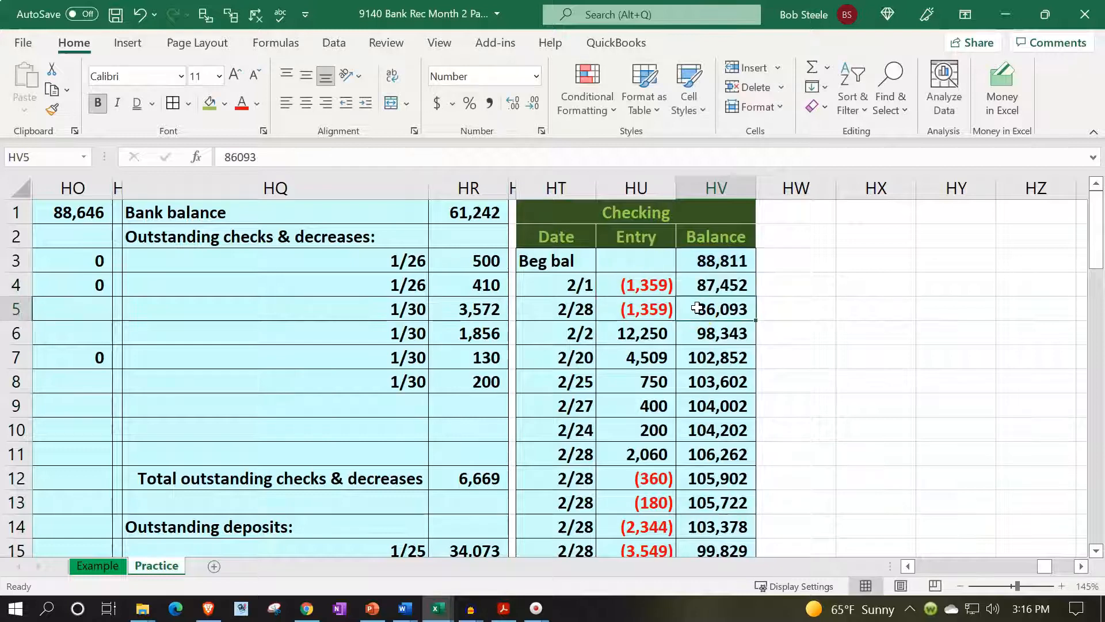
Fill the running balance formula from HV4 down to HV23 in the pasted checking ledger
left_click(735, 287)
left_click_drag(756, 296, 748, 521)
left_click(719, 504)
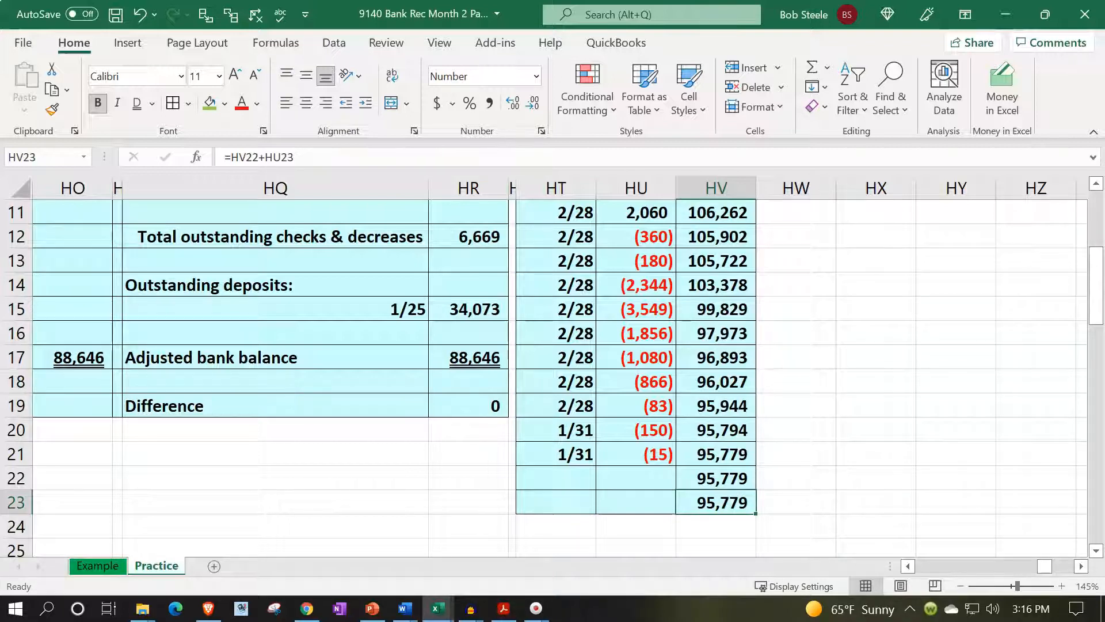
left_click(865, 458)
scroll(853, 463, "up", 3)
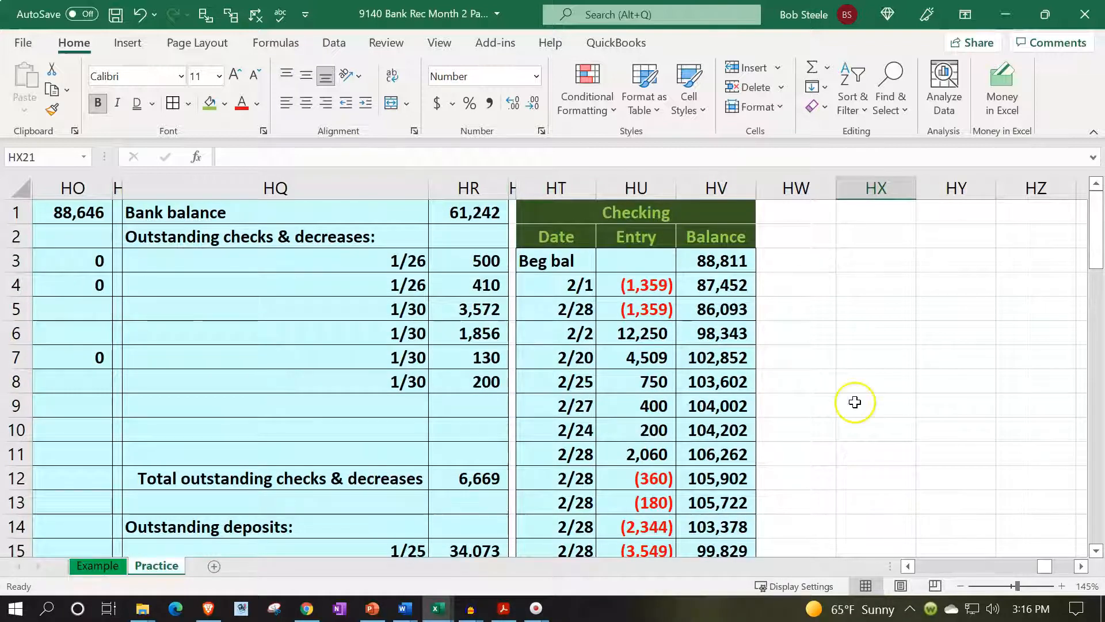
left_click(290, 337)
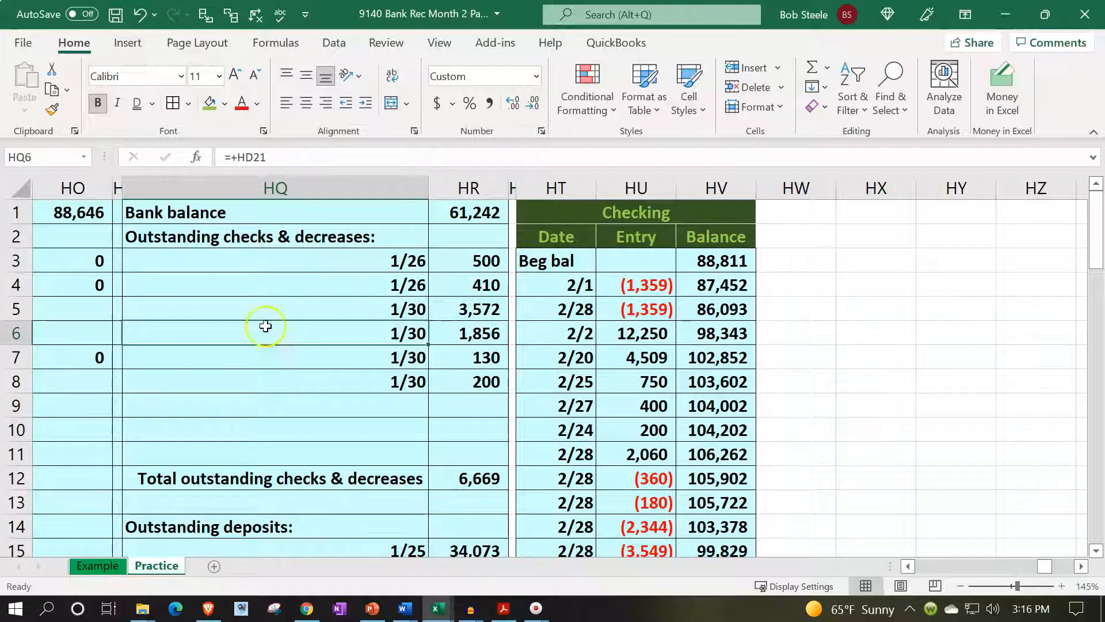
Copy columns HH through HJ, which hold January's cleared balance reconciliation
key("Left")
key("Left")
key("Left")
key("Left")
key("Left")
key("Left")
key("Left")
key("Left")
key("Left")
key("Left")
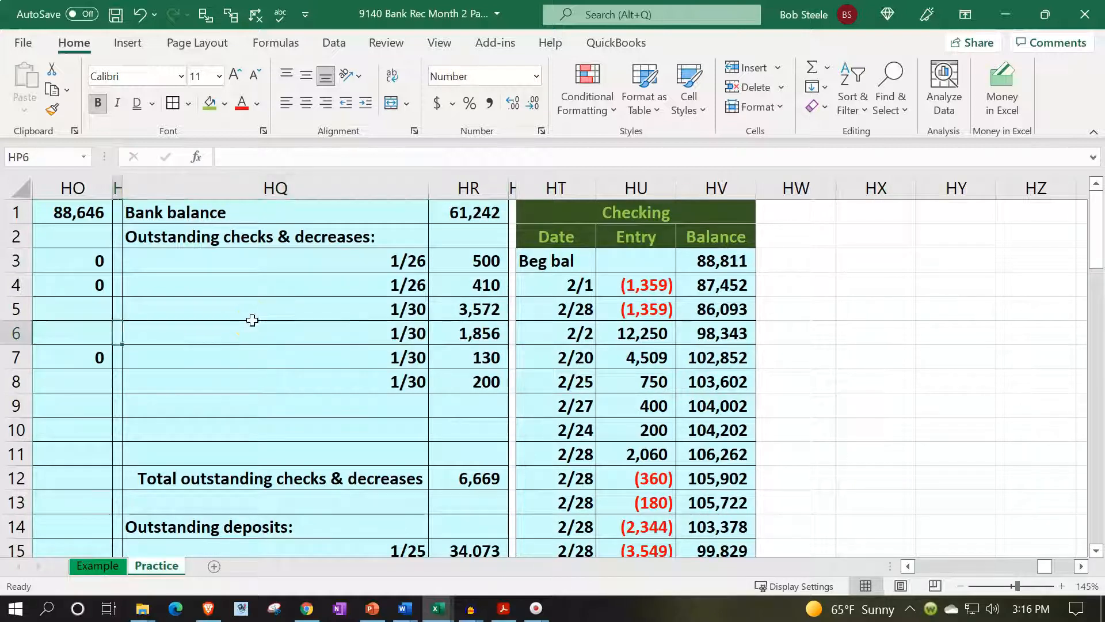
key("Left")
key("Left")
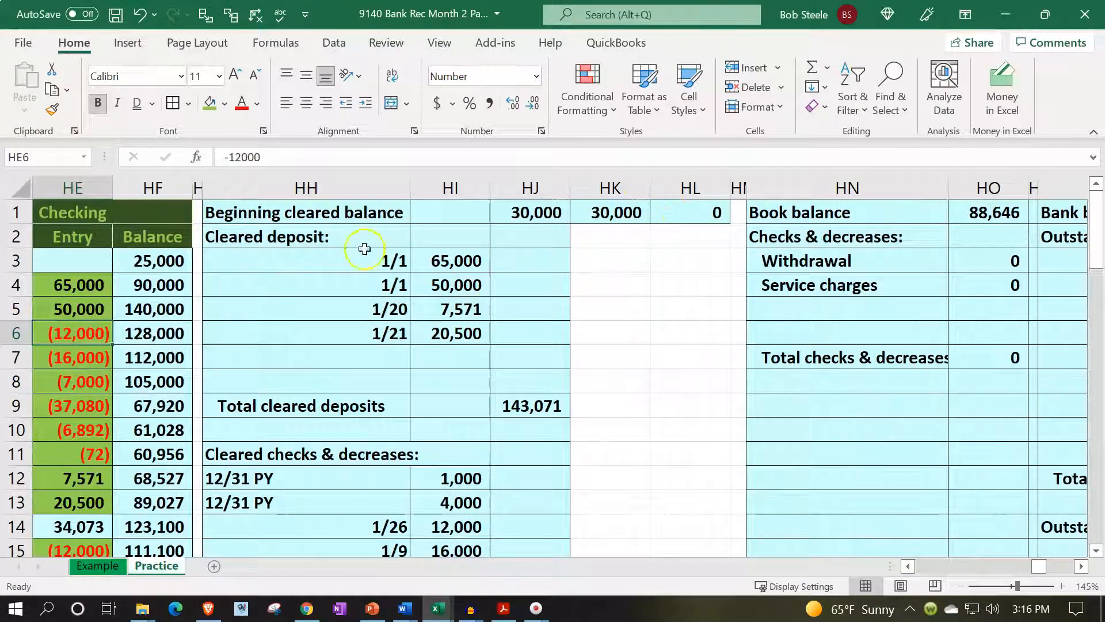
left_click_drag(260, 189, 530, 206)
key("ctrl+c")
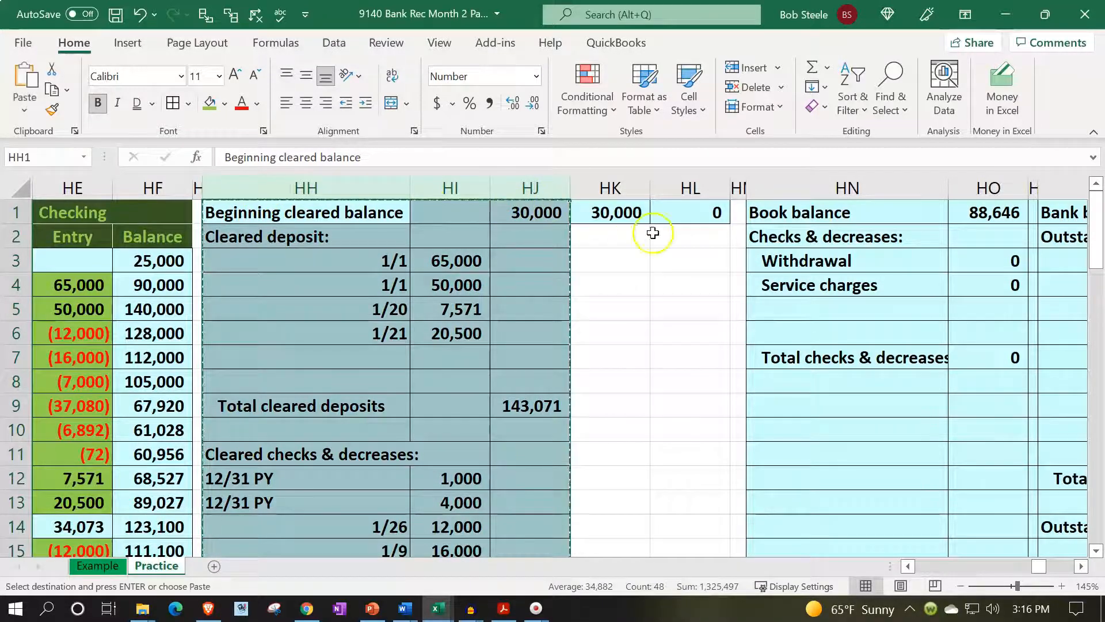
Narrow column HW beside the February checking ledger into a thin spacer and paste the copied reconciliation columns at HX1
left_click(898, 206)
key("Right")
key("Right")
key("Right")
key("Right")
key("Right")
key("Right")
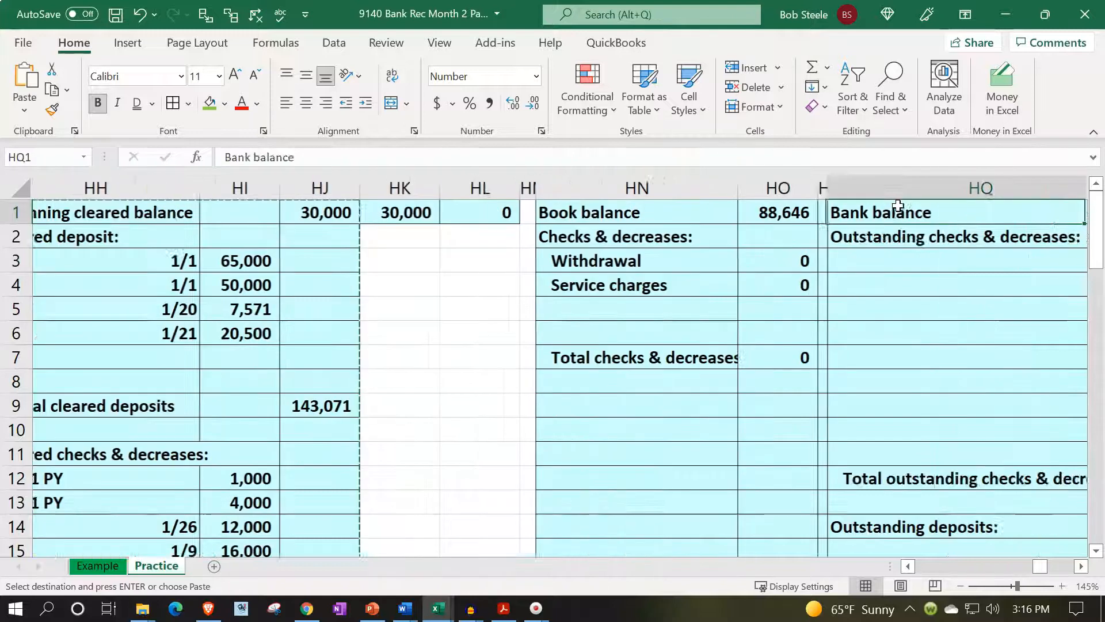
key("Right")
key("Right")
key("Right")
key("Right")
key("Right")
key("Right")
key("Right")
key("Right")
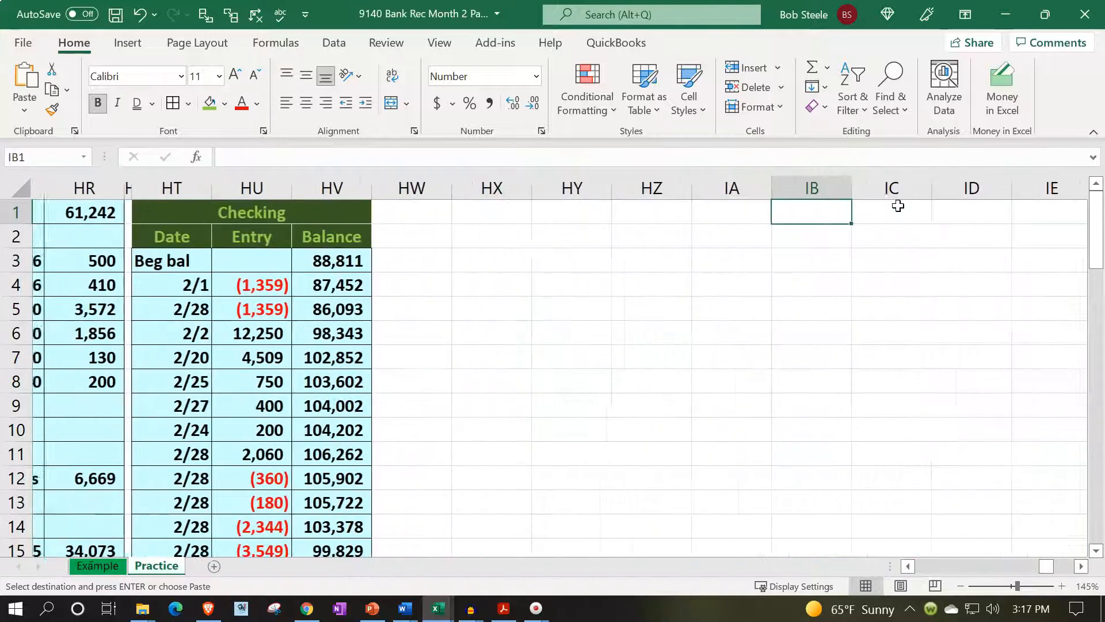
left_click_drag(440, 189, 368, 207)
left_click(406, 212)
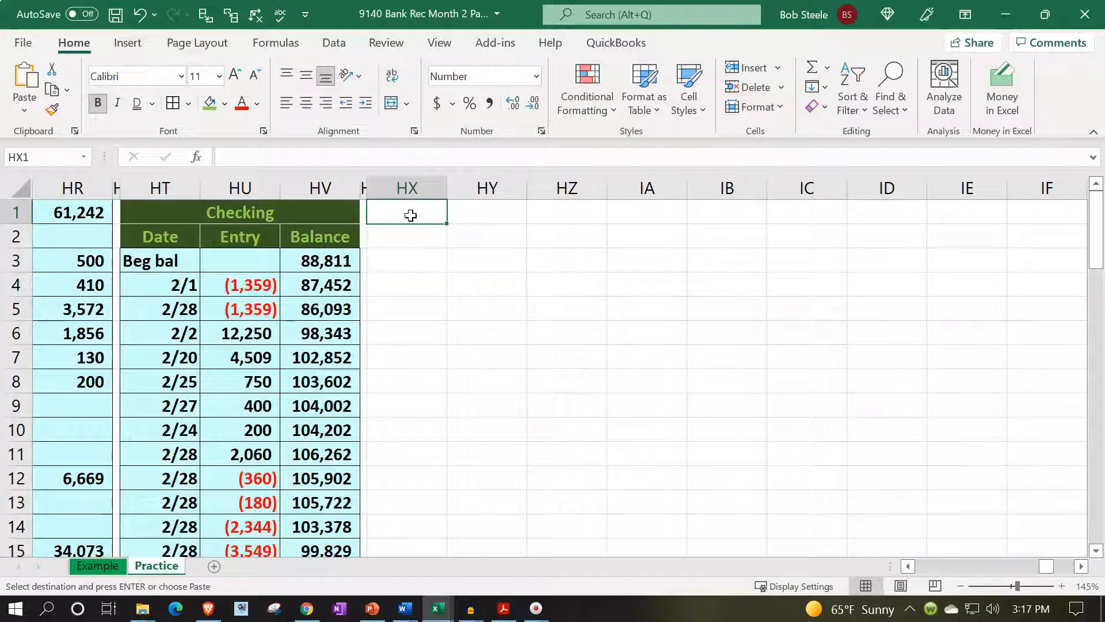
key("ctrl+v")
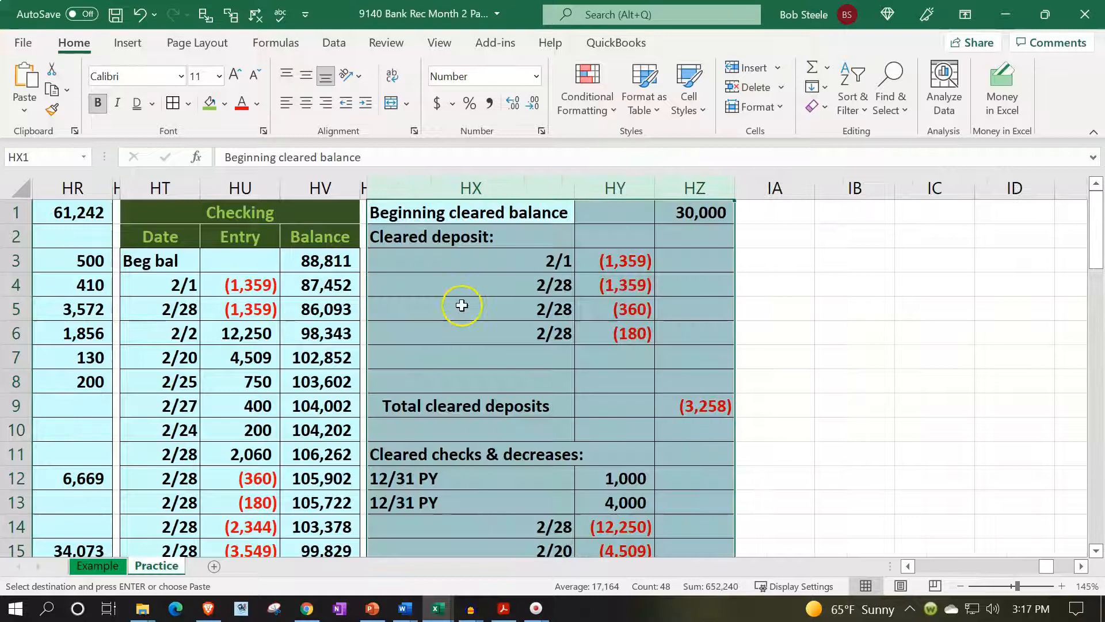
Clear the dates and amounts under cleared deposits in HX3:HY6 and under cleared checks and decreases in HX12:HY24
left_click(462, 305)
left_click_drag(448, 256, 596, 326)
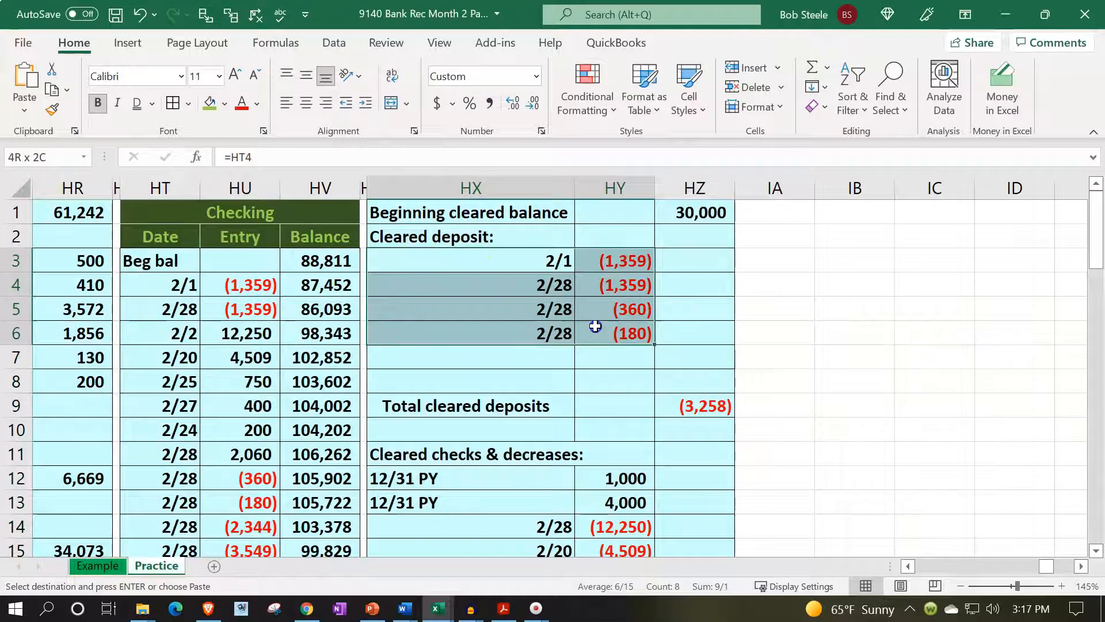
key("Delete")
scroll(563, 444, "down", 2)
left_click_drag(440, 336, 604, 511)
key("Delete")
scroll(566, 463, "down", 2)
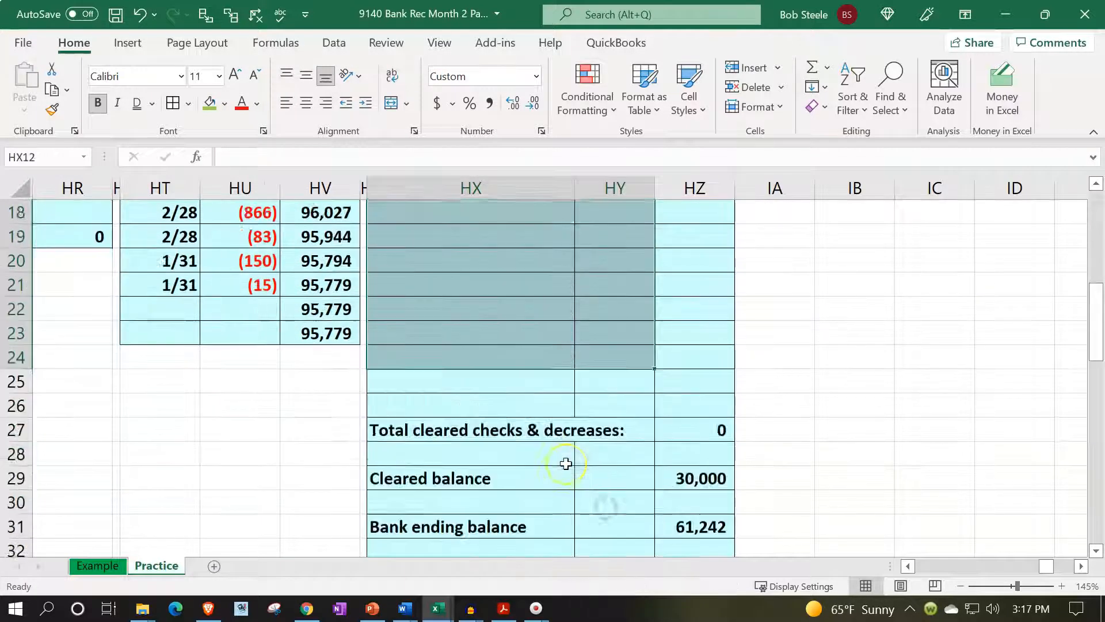
scroll(566, 464, "down", 1)
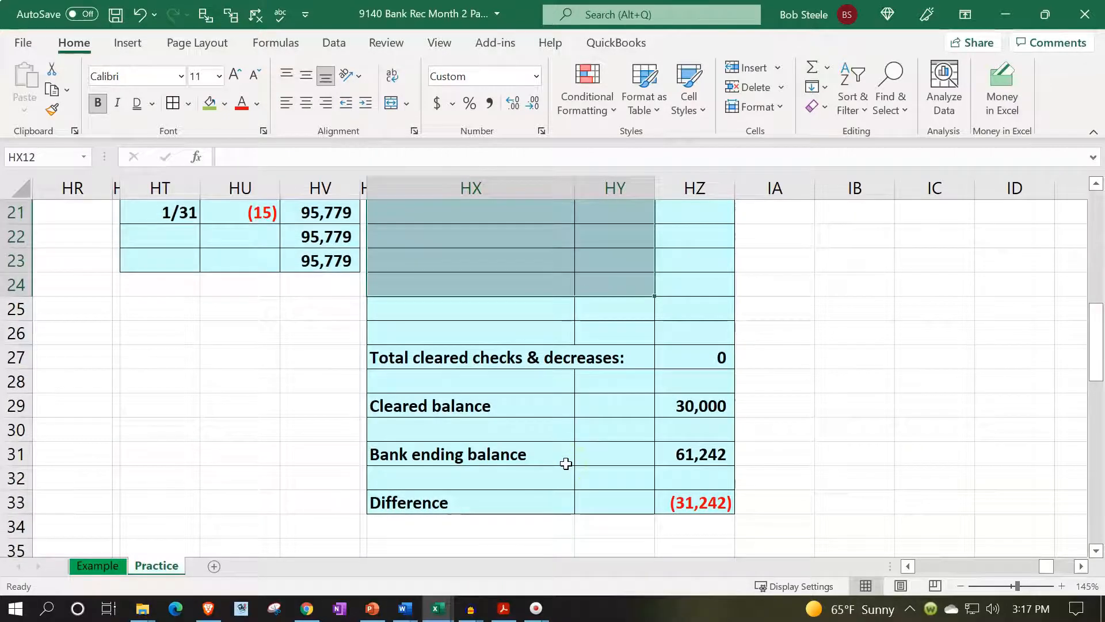
scroll(566, 468, "up", 7)
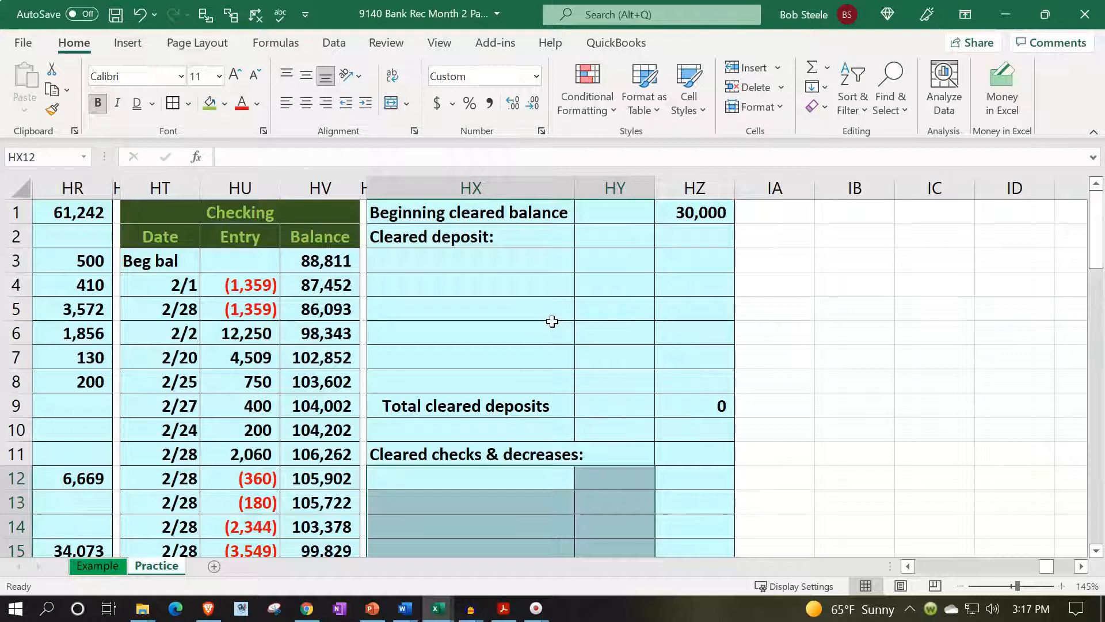
Check the February 1 balance in Bank Stmt Feb.pdf and link the beginning cleared balance in HZ1 to January's bank ending balance in HJ31
left_click(667, 218)
left_click(503, 606)
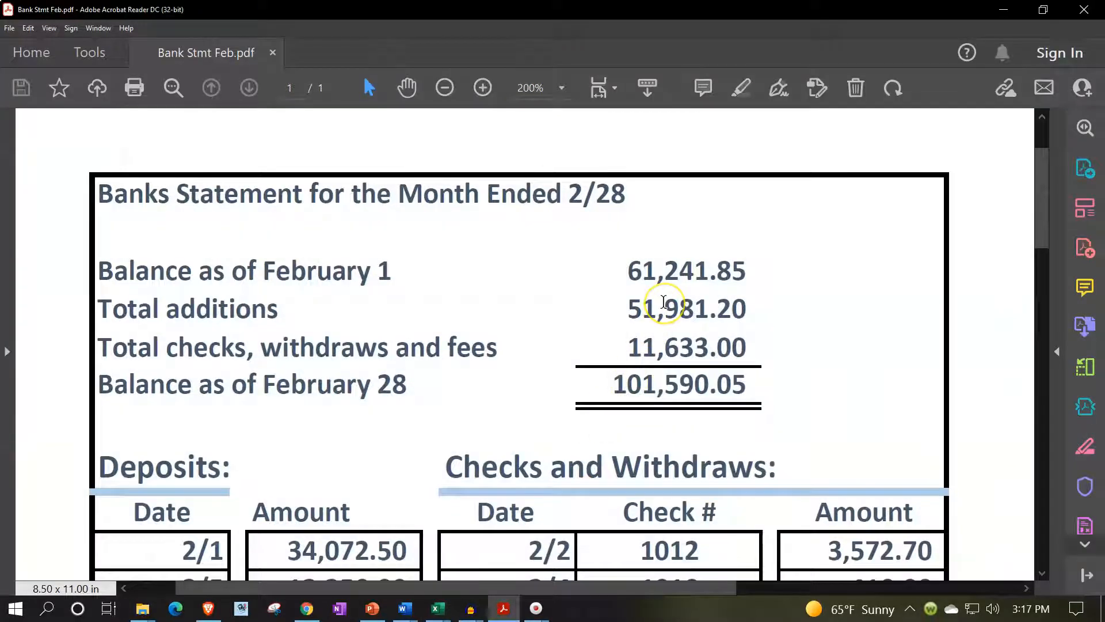
left_click(680, 294)
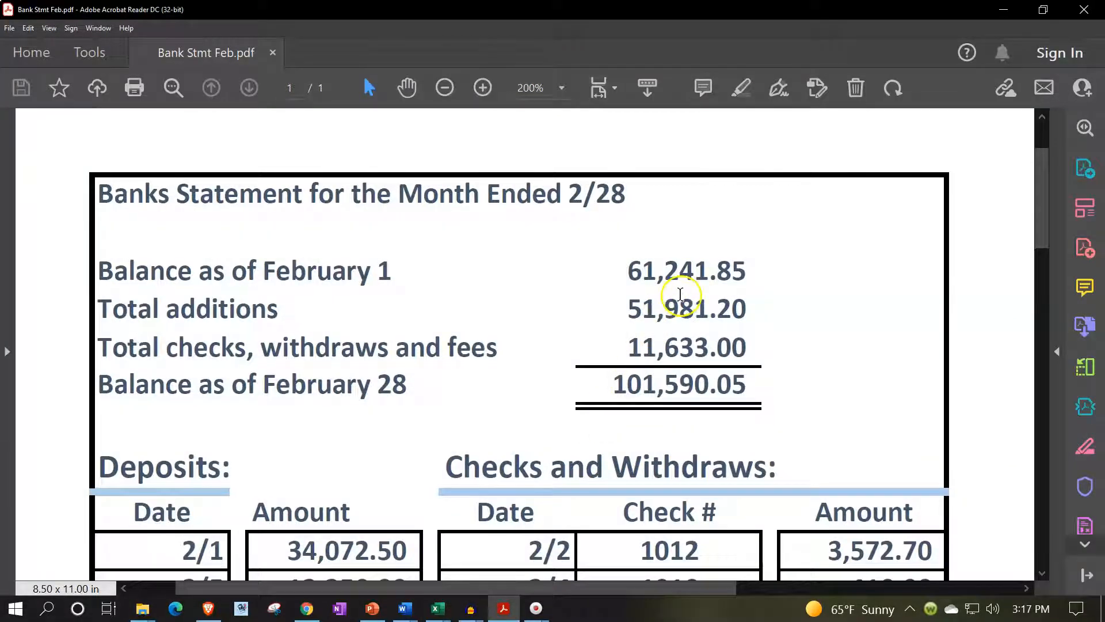
left_click(502, 606)
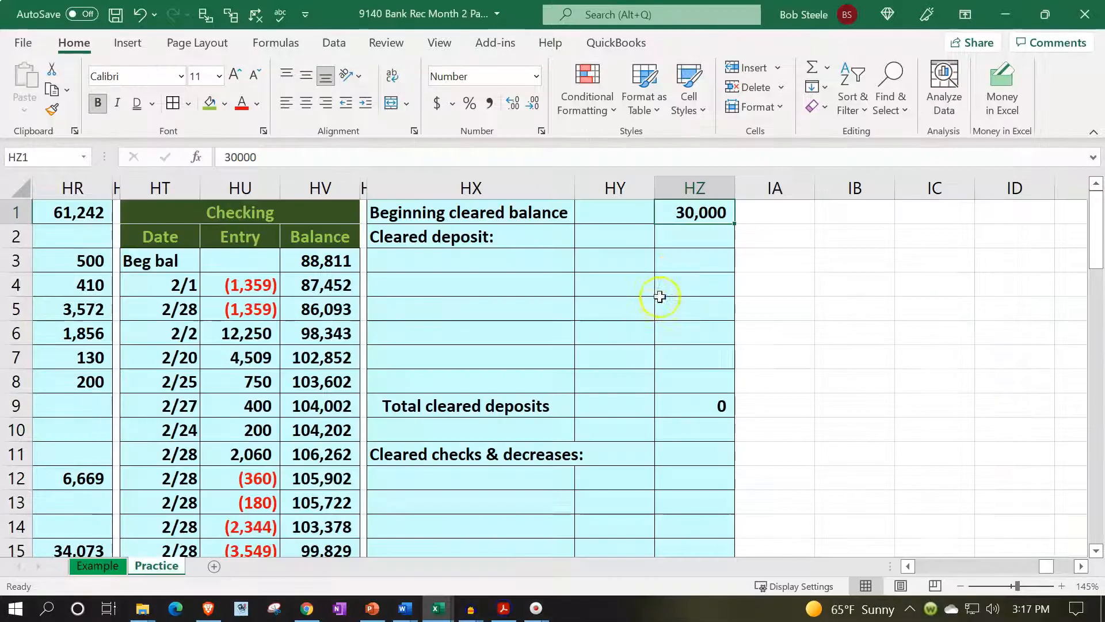
type("=")
key("Left")
key("Left")
key("Left")
key("Left")
key("Left")
key("Left")
key("Left")
key("Left")
key("Left")
key("Left")
key("Left")
key("Left")
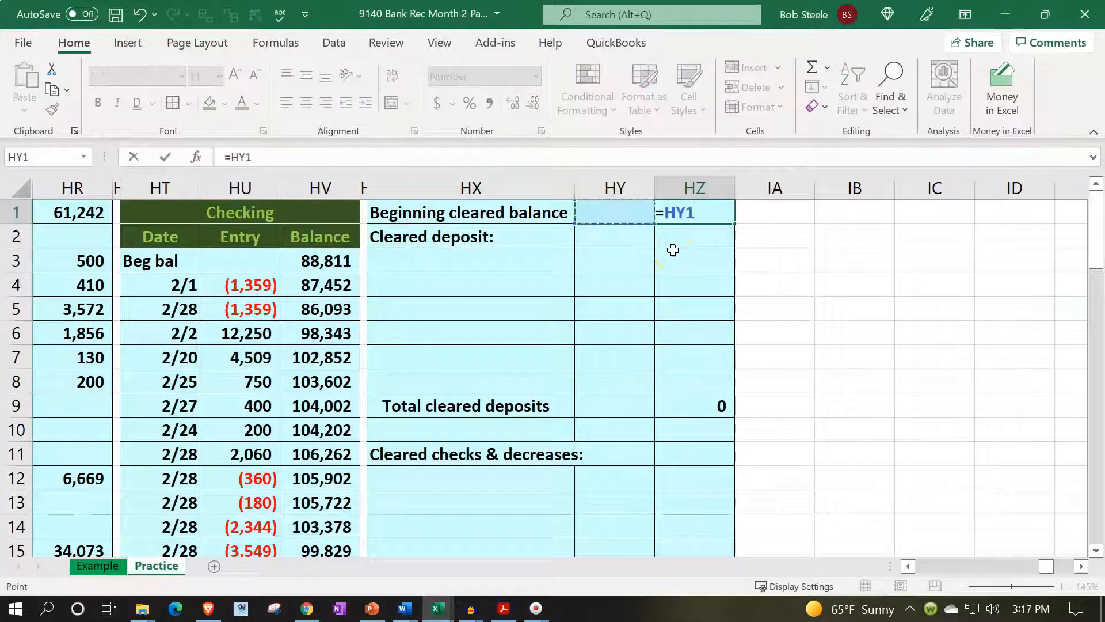
key("Left")
key("Down")
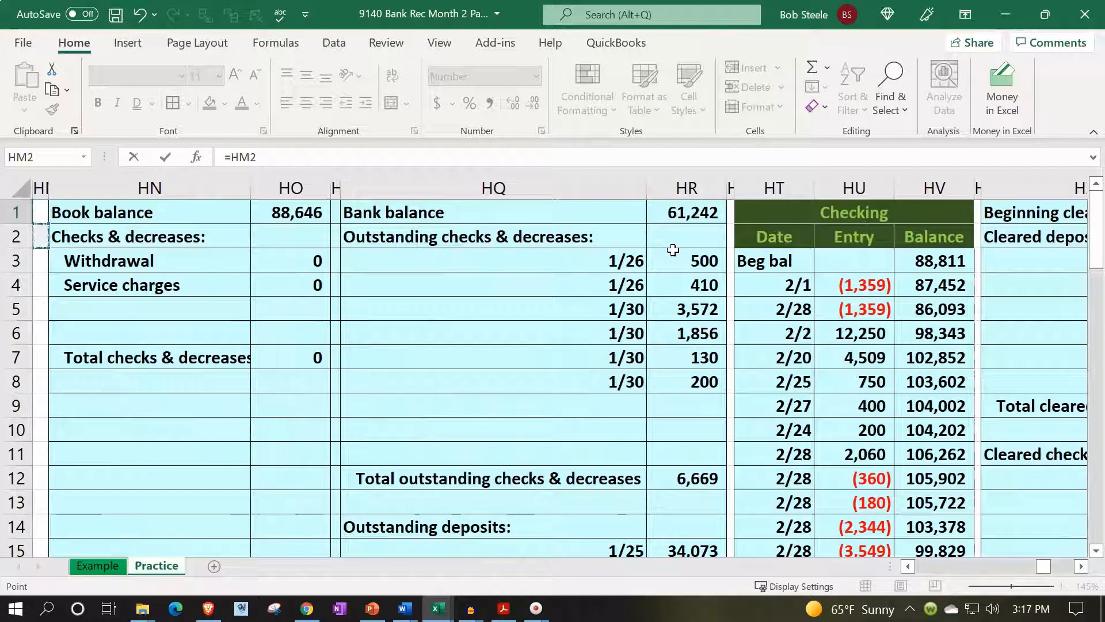
scroll(682, 315, "down", 3)
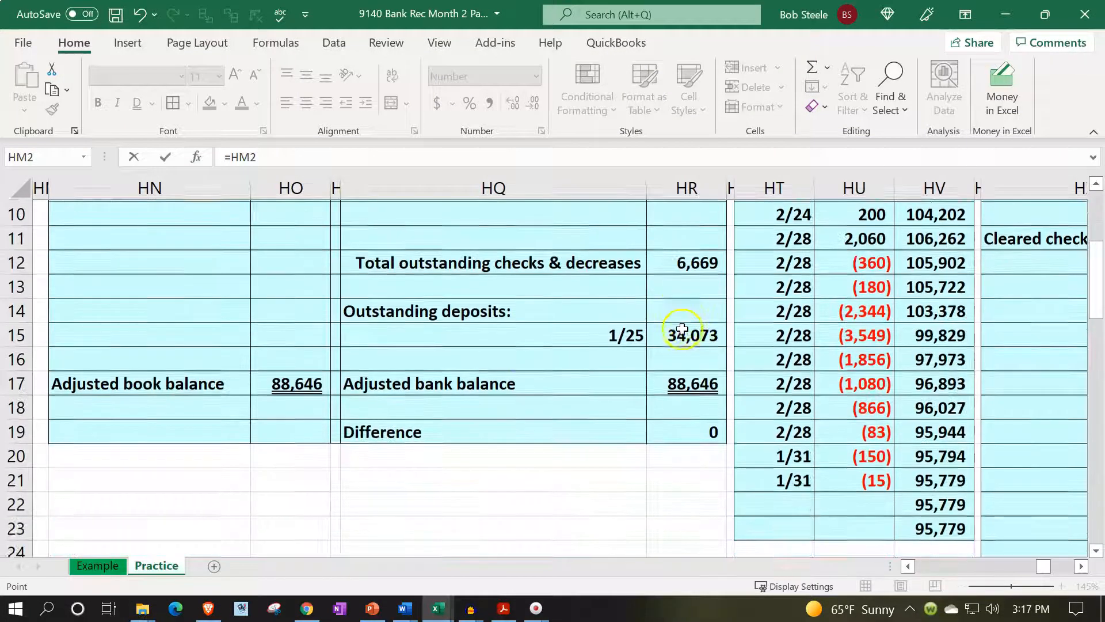
scroll(493, 311, "up", 3)
left_click(516, 238)
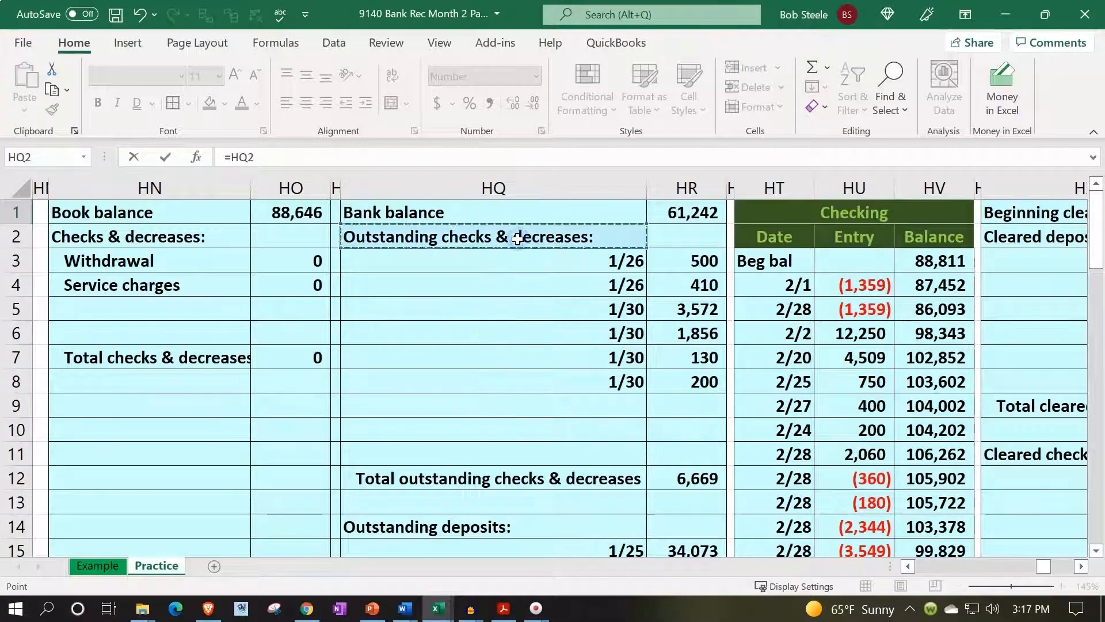
key("Left")
key("Left")
key("Left")
key("Left")
key("Left")
key("Left")
key("Left")
key("Left")
key("Left")
key("Left")
key("Left")
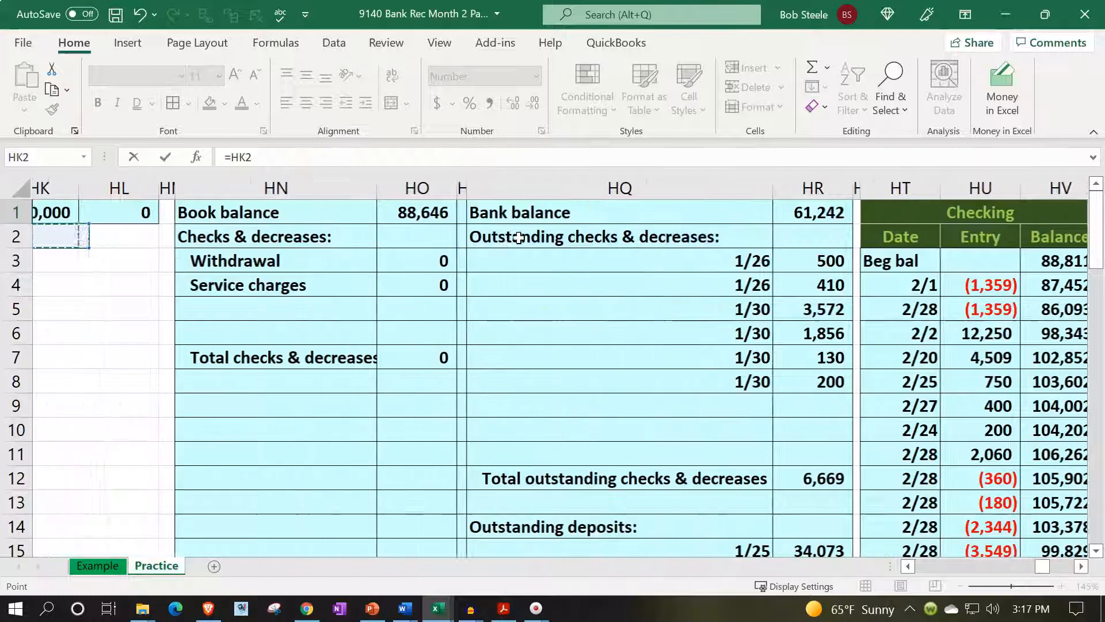
scroll(520, 432, "down", 7)
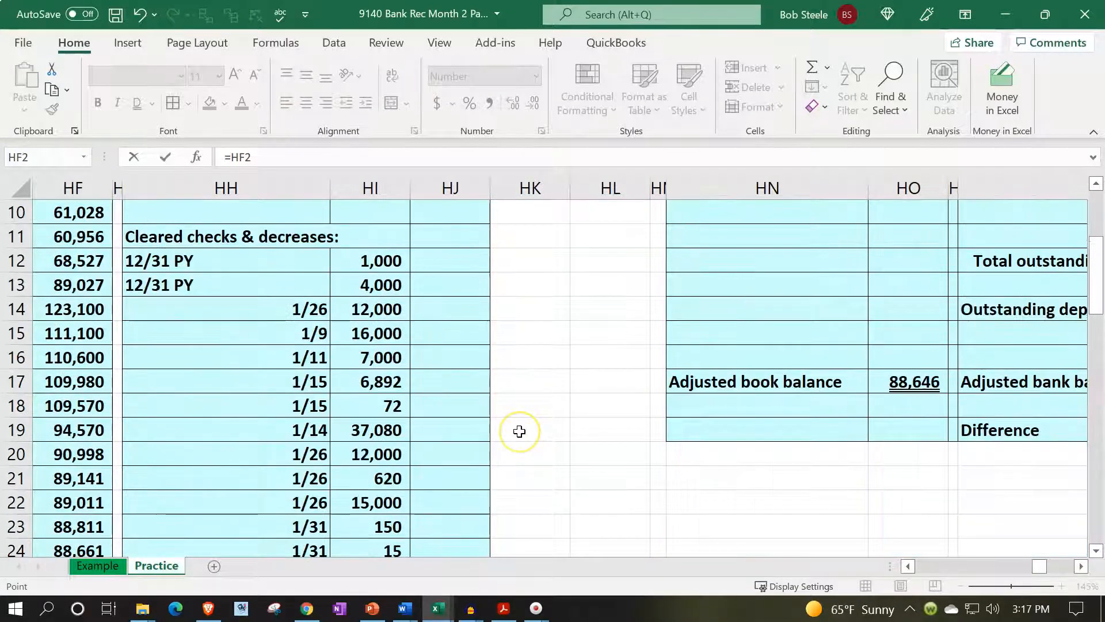
scroll(520, 431, "down", 1)
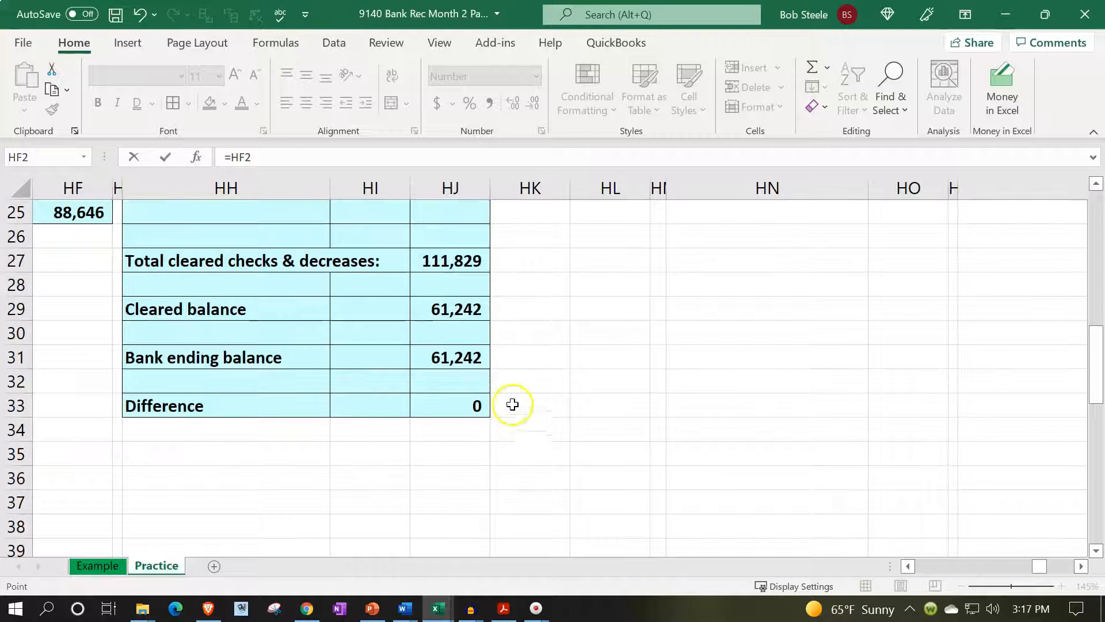
left_click(469, 357)
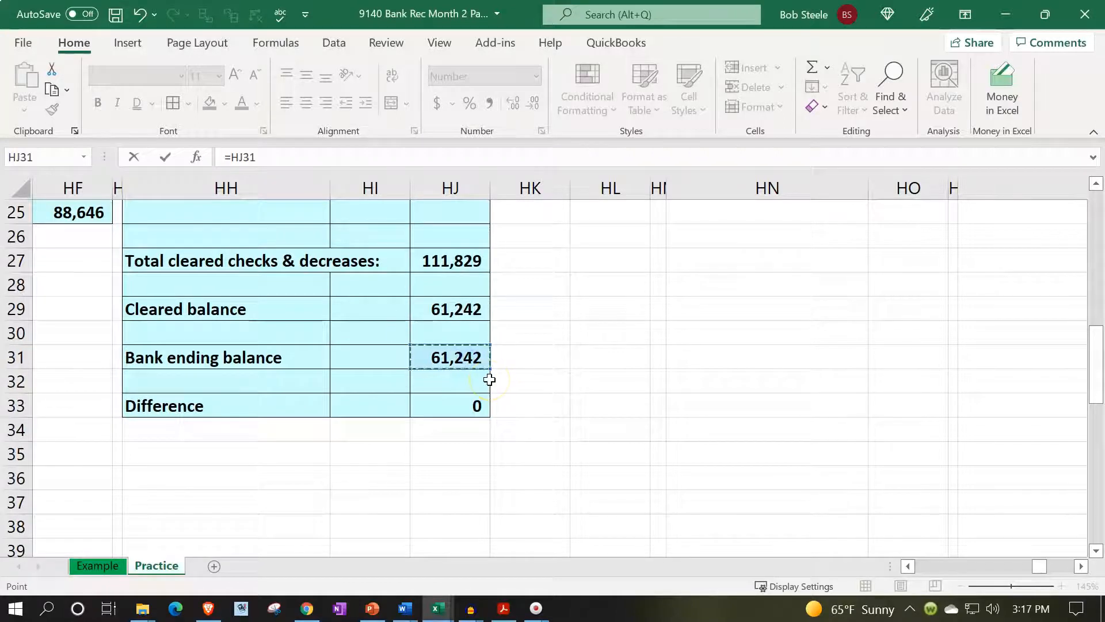
key("Escape")
key("Up")
key("Right")
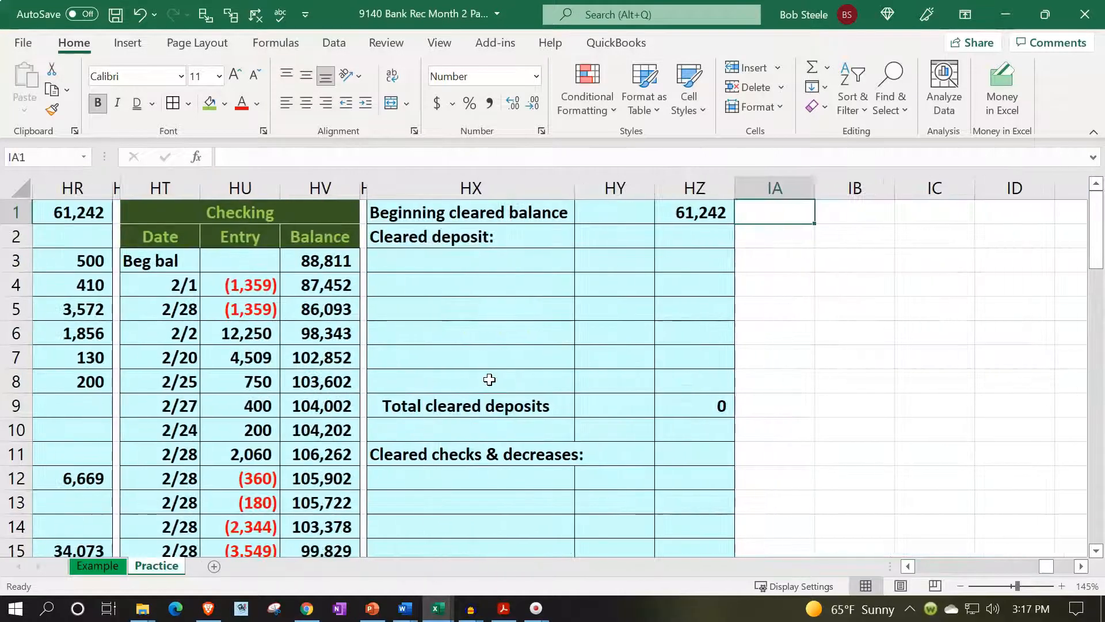
key("Left")
key("Left")
key("Right")
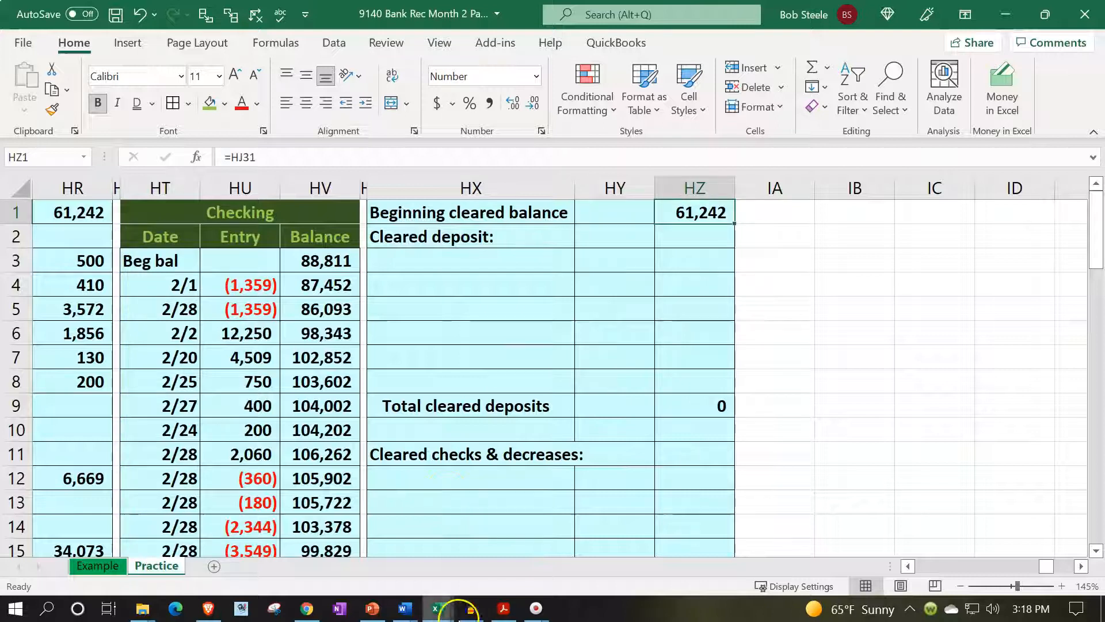
Compare the beginning cleared balance with the bank statement PDF and review January's outstanding checks in HQ3:HR8
left_click(505, 609)
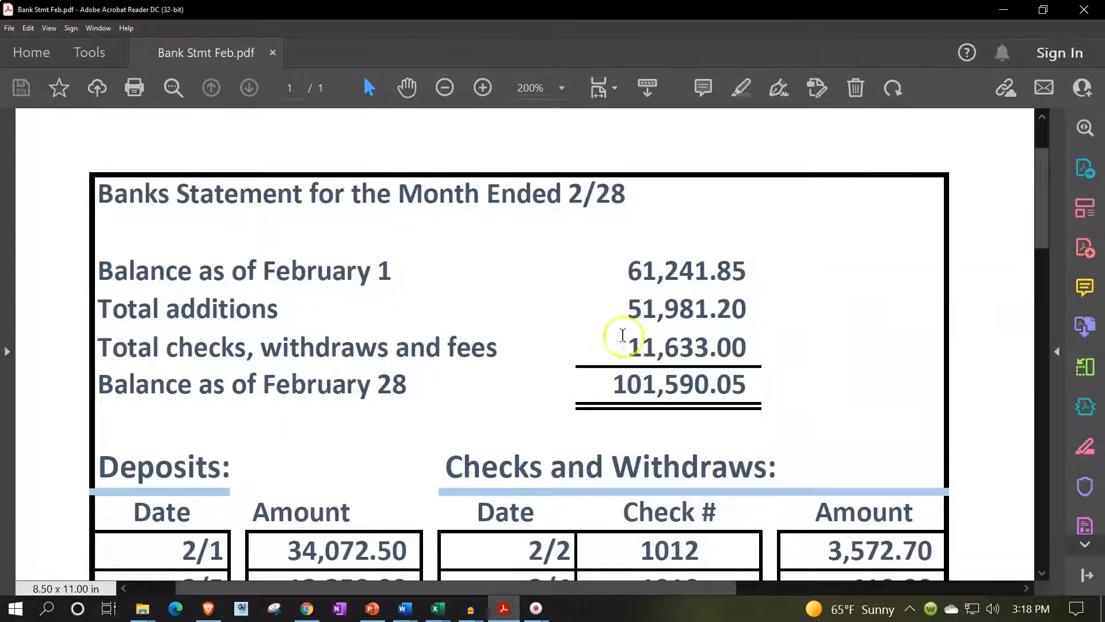
left_click(506, 608)
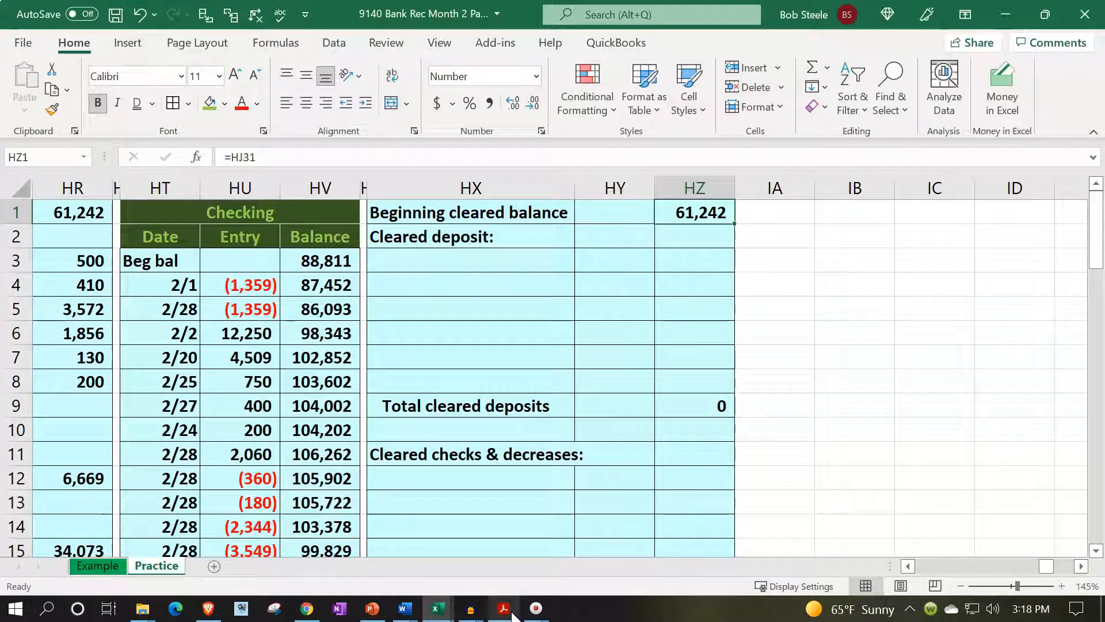
key("Left")
key("Left")
key("Left")
key("Left")
key("Left")
key("Left")
key("Left")
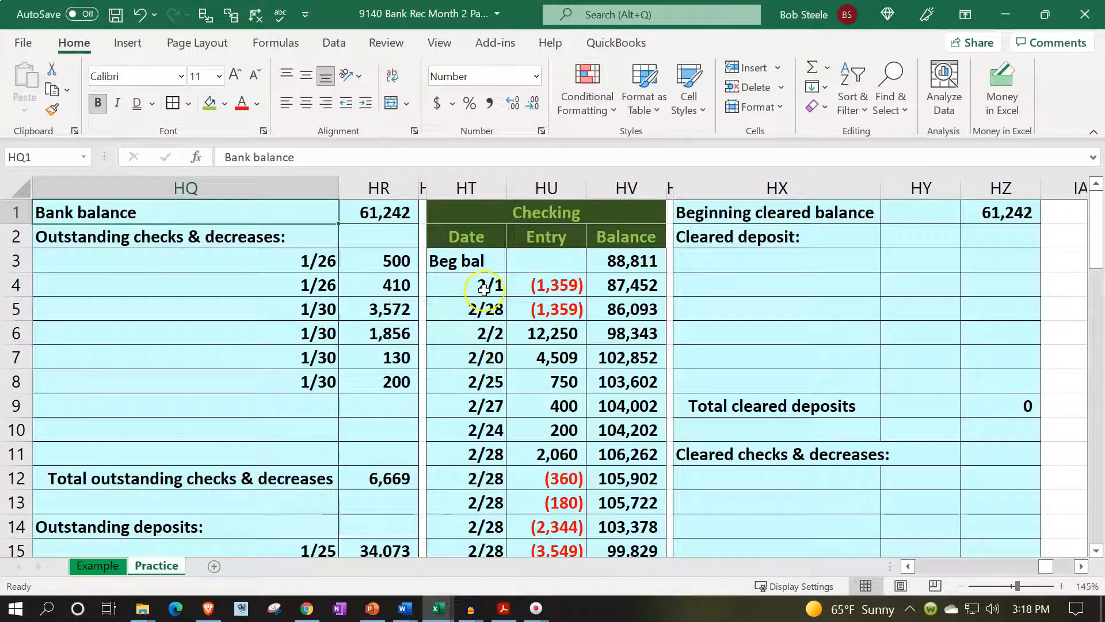
left_click_drag(222, 266, 351, 390)
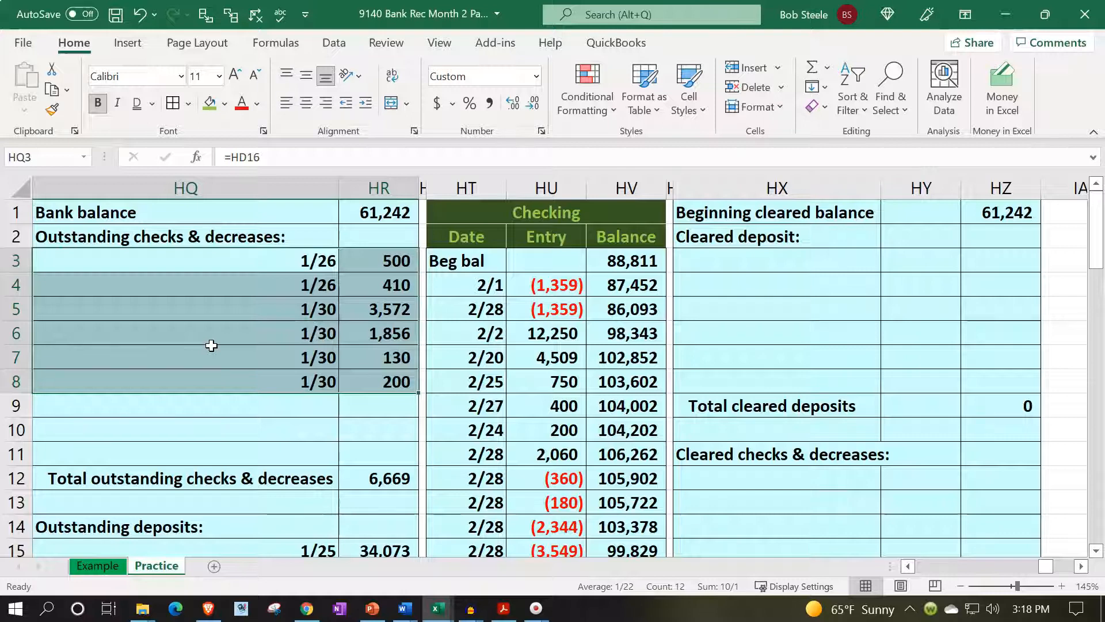
Examine the deposits and checks on the February bank statement PDF and compare them with January's outstanding deposit in HQ15:HR15
left_click(503, 609)
scroll(516, 403, "down", 3)
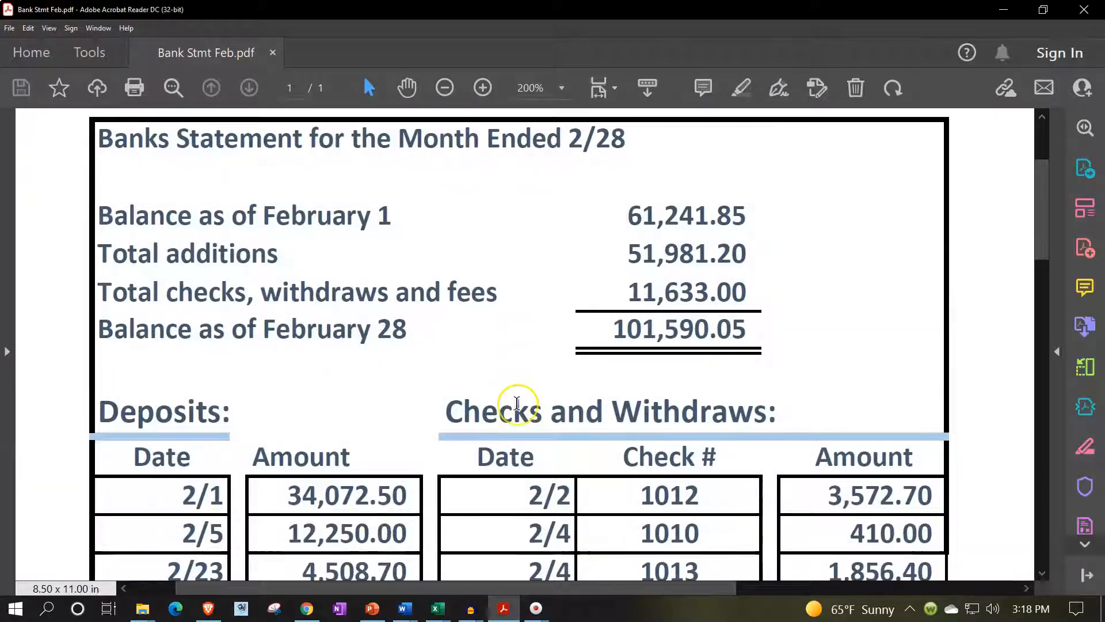
scroll(516, 403, "down", 1)
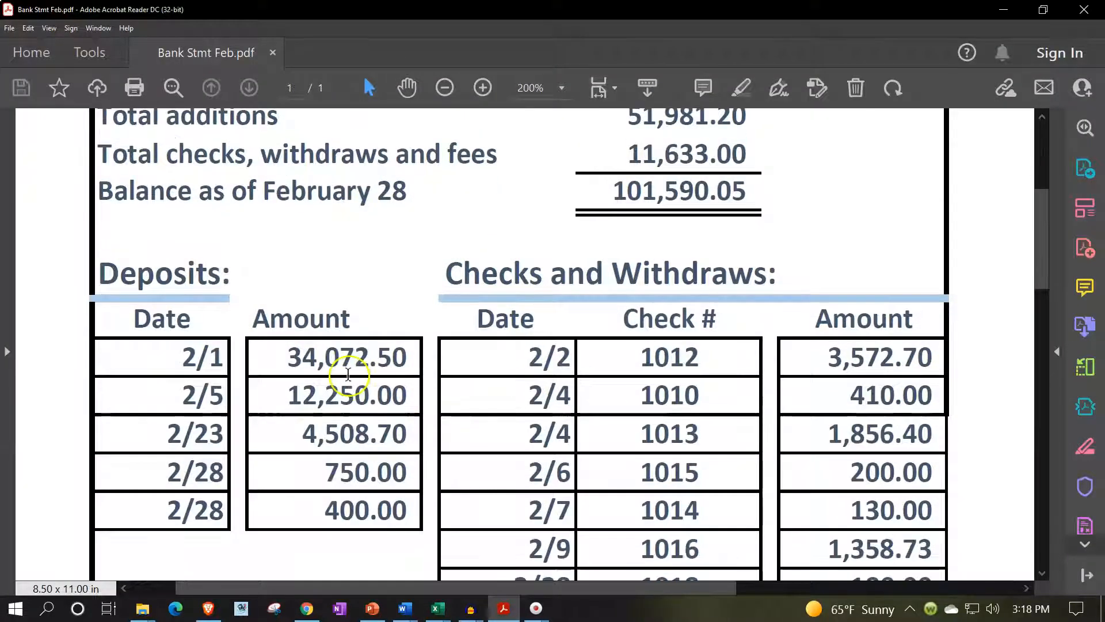
scroll(452, 340, "up", 3)
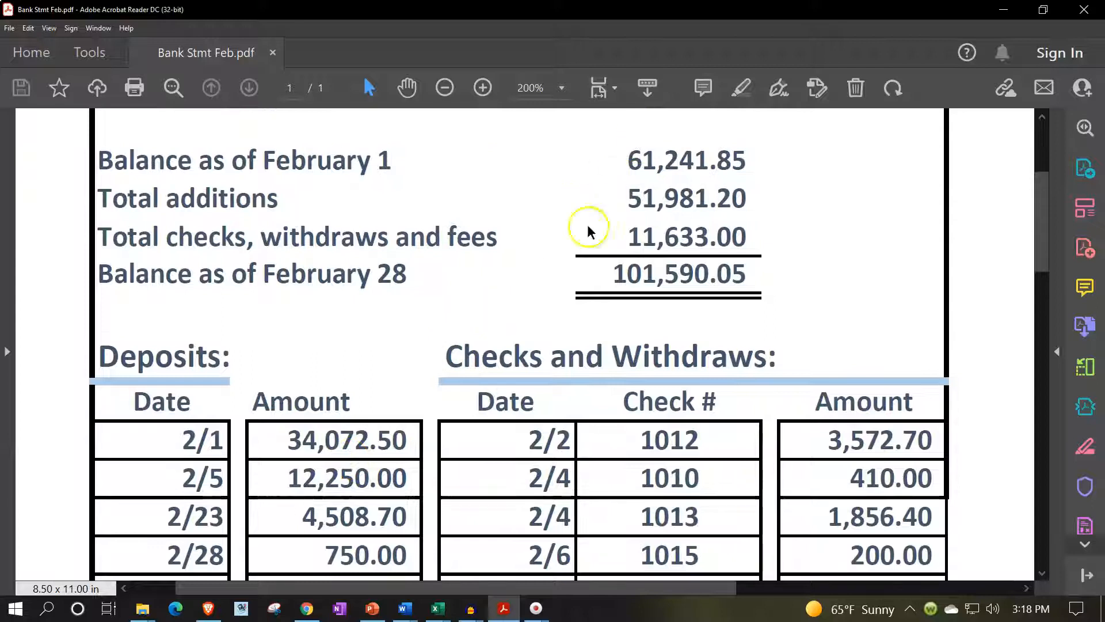
scroll(513, 321, "down", 3)
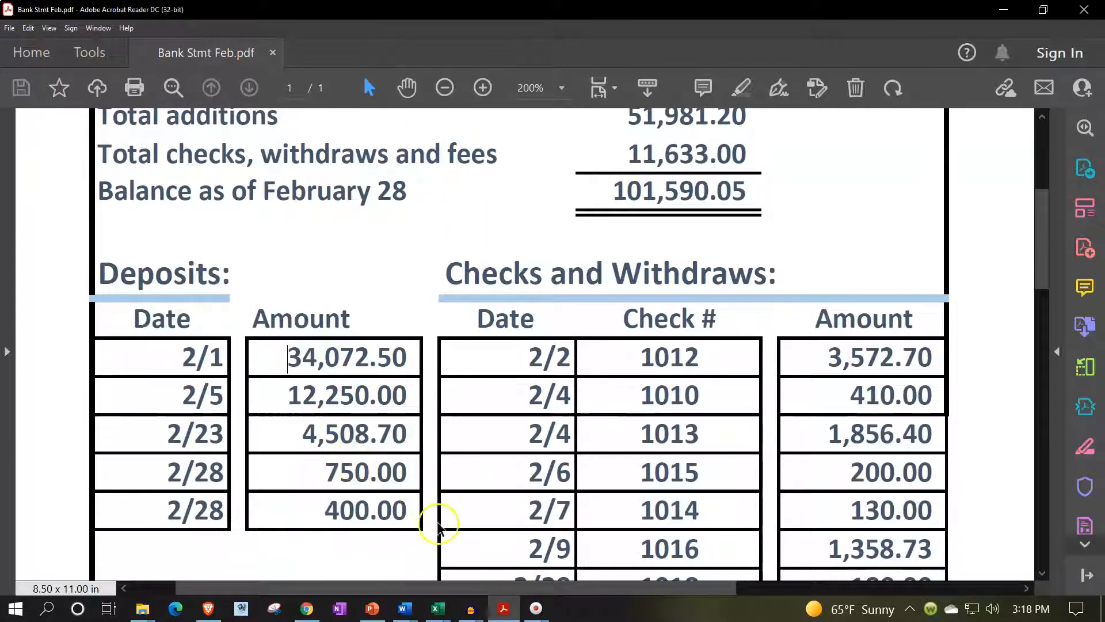
left_click(504, 609)
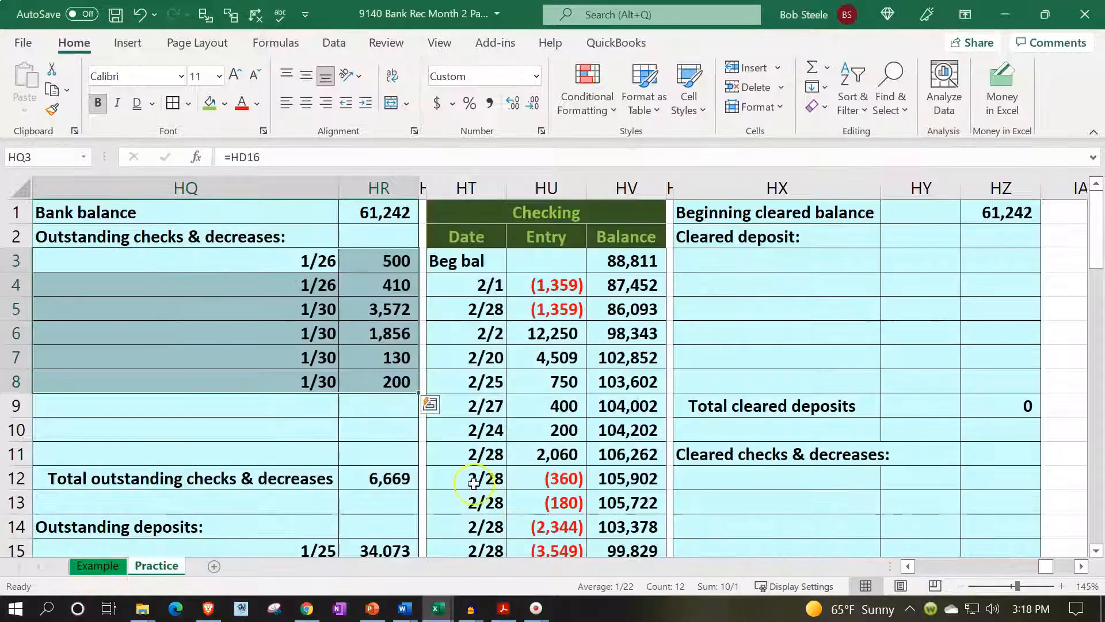
left_click(382, 455)
scroll(396, 515, "down", 1)
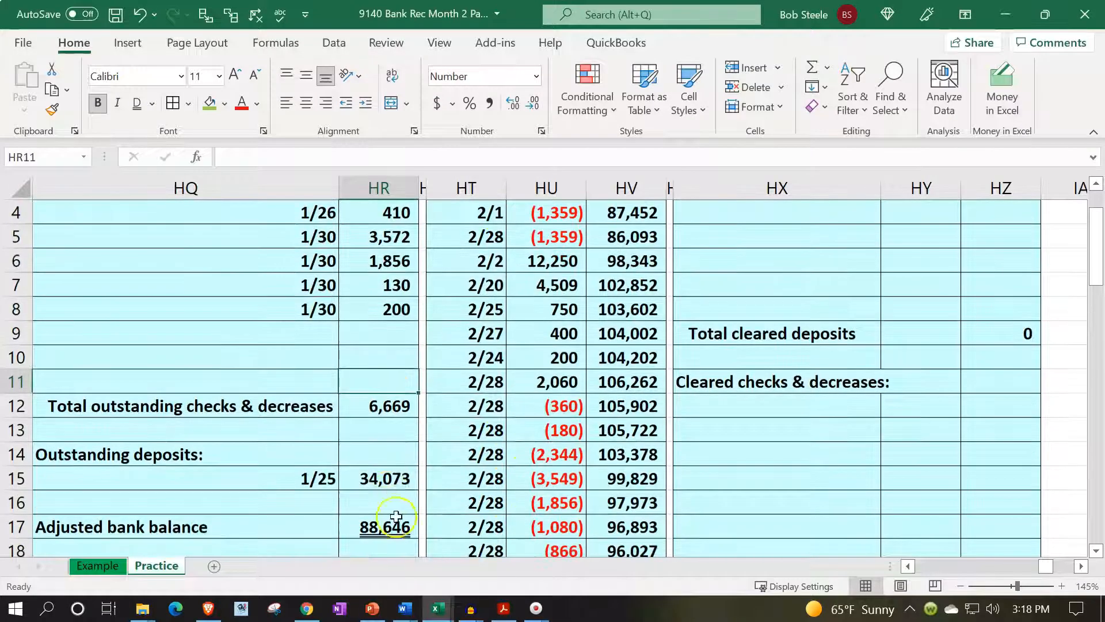
left_click(366, 473)
left_click_drag(322, 475, 363, 474)
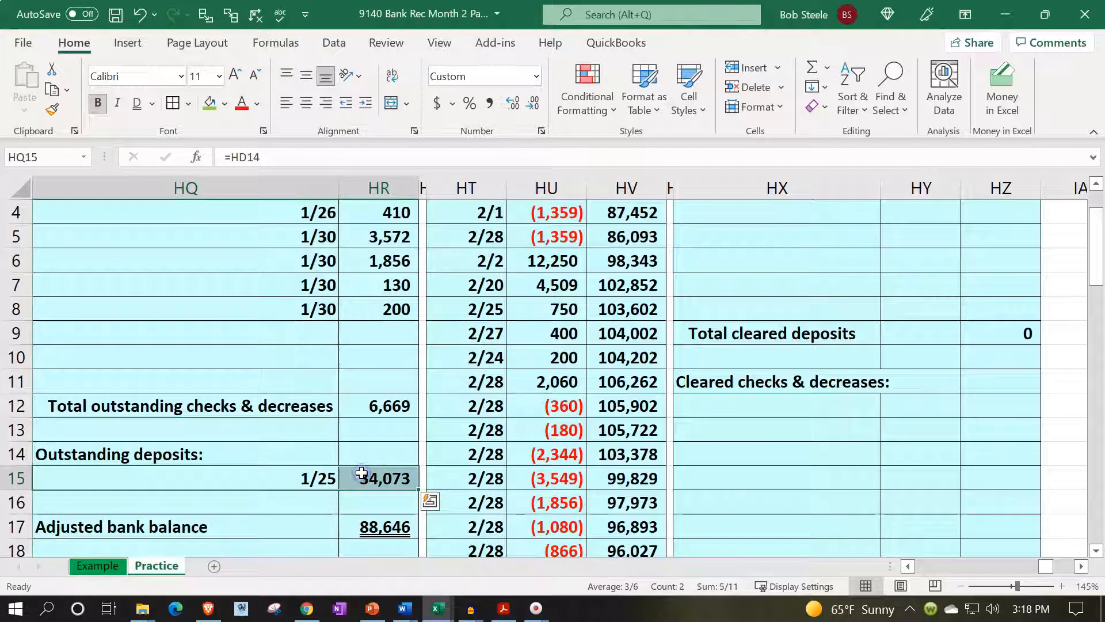
Shade January's outstanding deposit in HQ15:HR15 green to mark it as cleared
right_click(363, 474)
left_click(429, 68)
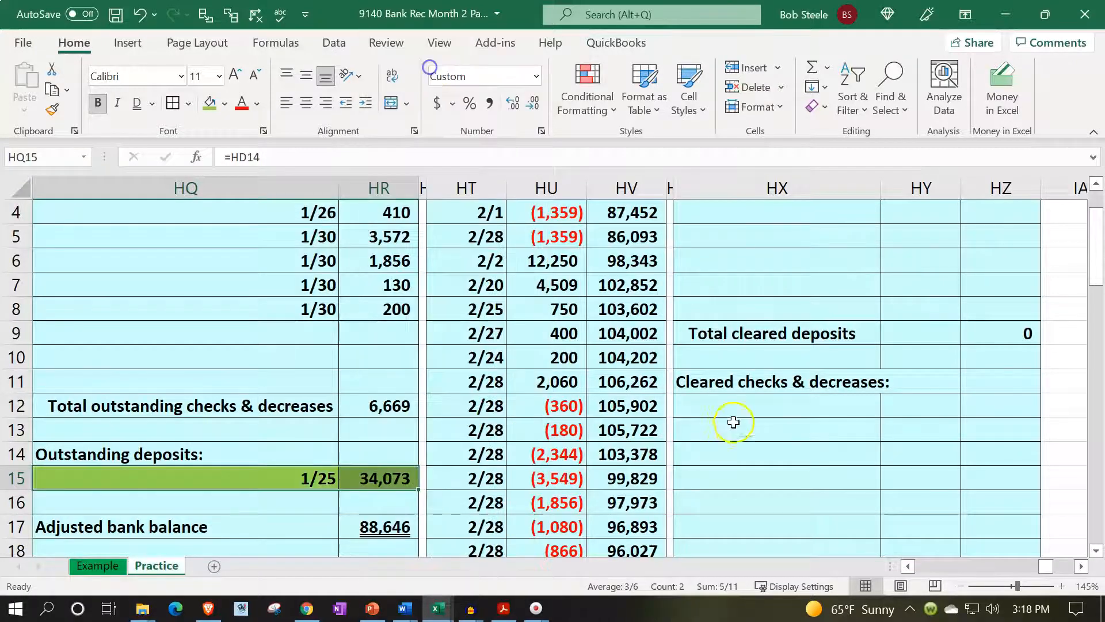
left_click(767, 446)
scroll(769, 445, "up", 1)
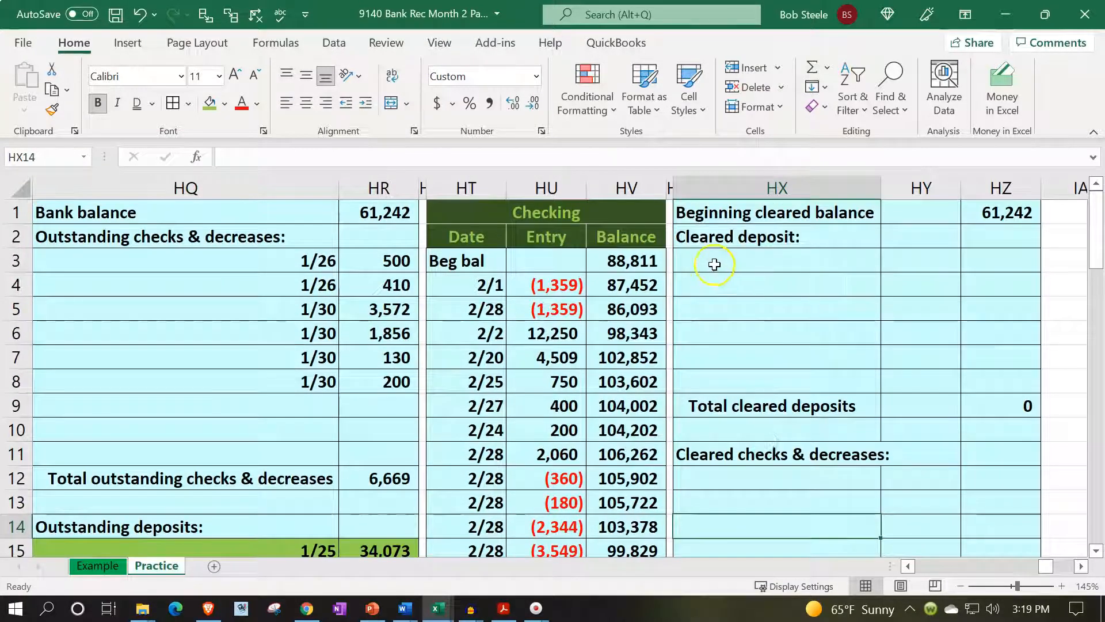
Link the first cleared deposit date in HX3 to the January outstanding deposit date in HQ15
left_click(715, 264)
type("=")
key("Down")
key("Down")
key("Down")
key("Down")
key("Down")
key("Down")
key("Down")
key("Down")
key("Down")
key("Down")
key("Down")
key("Down")
key("Down")
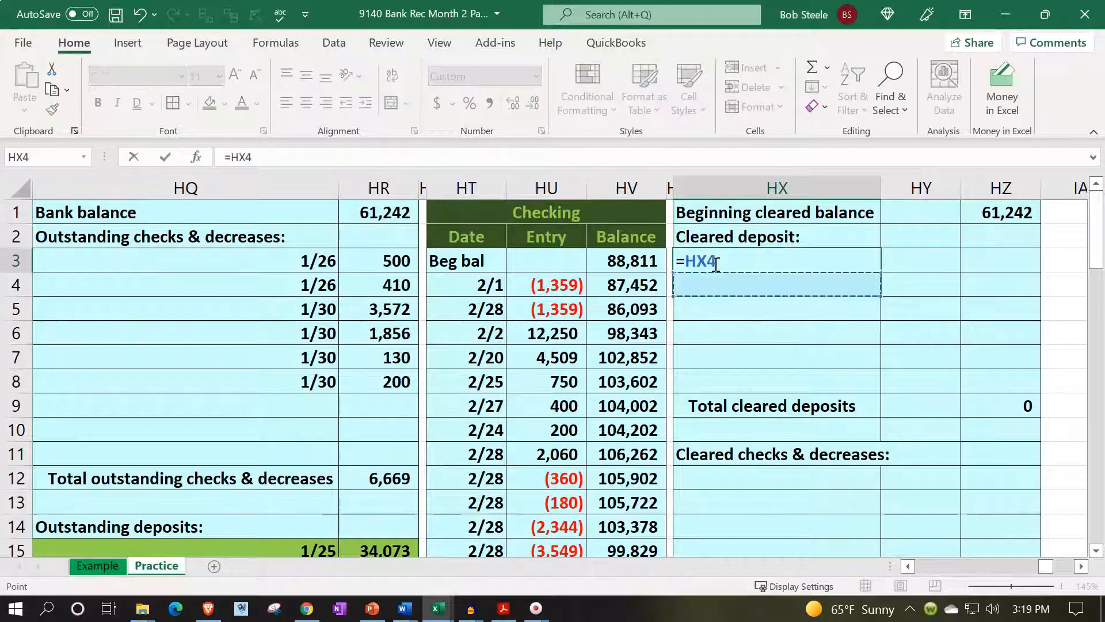
key("Left")
key("Left")
key("Left")
key("Left")
key("Left")
key("Left")
key("Left")
key("Up")
key("ctrl+Return")
key("Up")
key("Down")
Link the first cleared deposit amount in HY3 to the January outstanding deposit amount in HR15
key("Right")
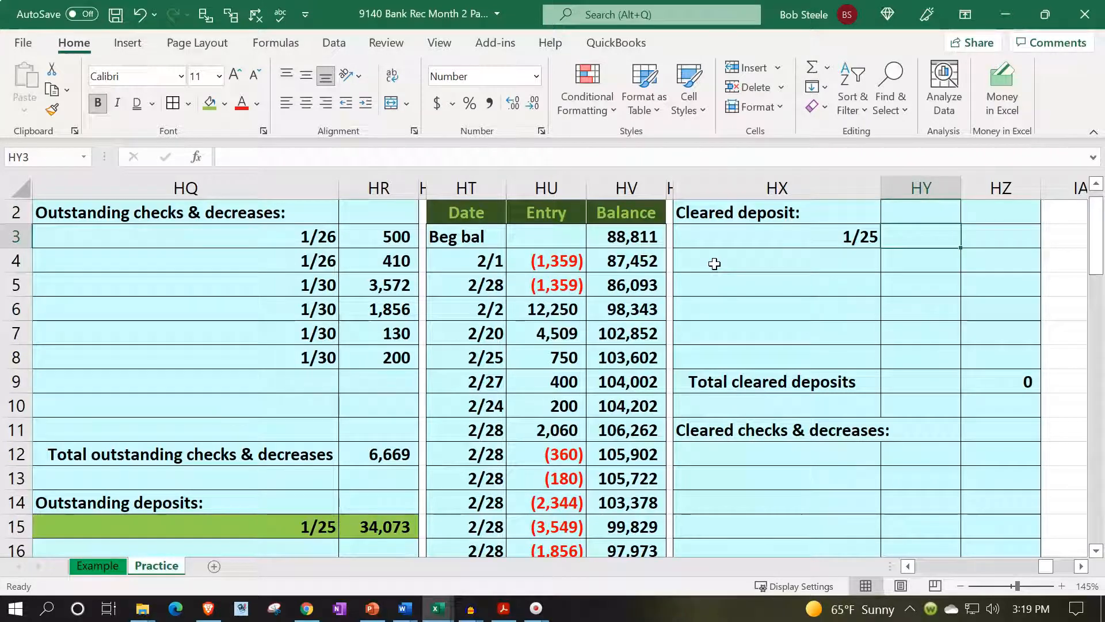
type("=")
key("Down")
key("Down")
key("Down")
key("Down")
key("Down")
key("Down")
key("Down")
key("Down")
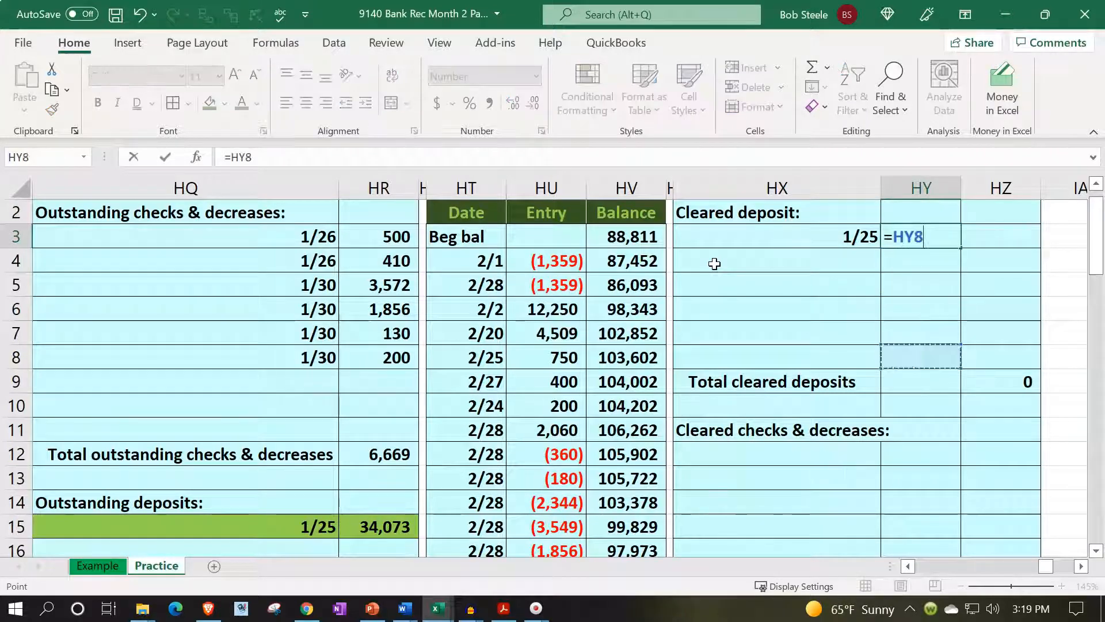
key("Down")
key("Left")
key("Left")
key("Left")
key("Left")
key("Left")
key("Left")
key("Down")
key("Down")
key("Down")
key("Left")
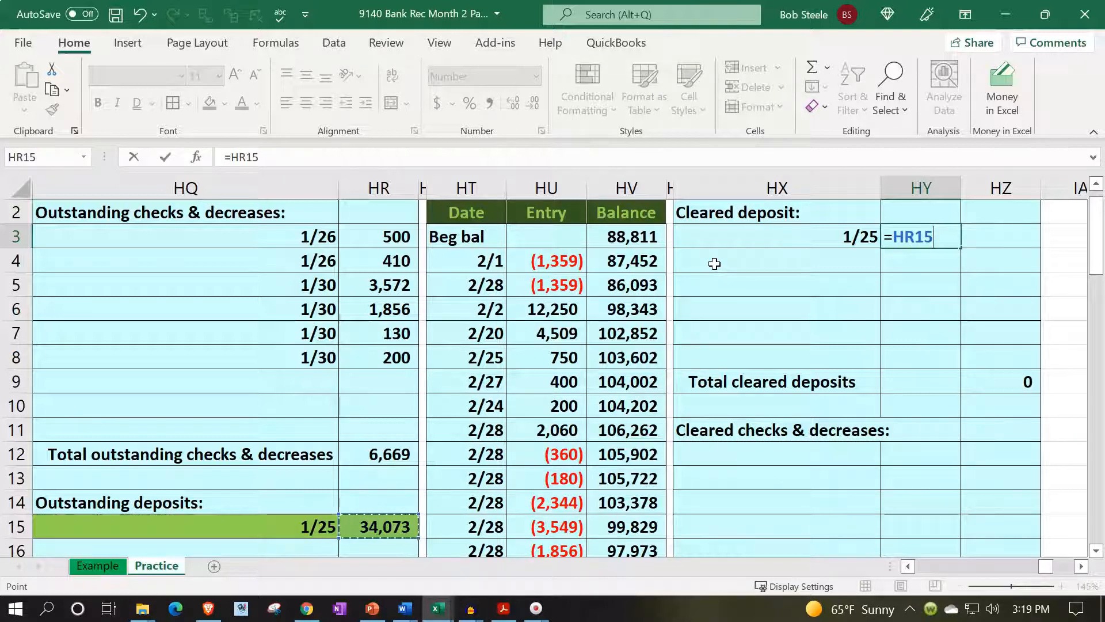
key("Return")
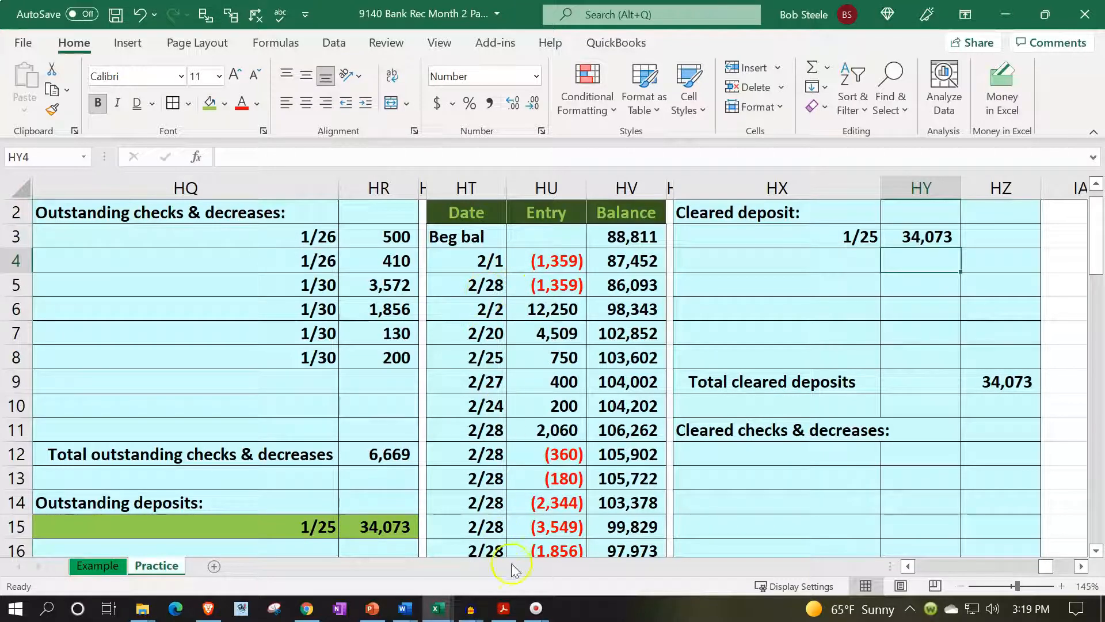
Switch to Bank Stmt Feb.pdf in Acrobat Reader, highlight the 34,072.50 deposit, and return to the workbook
left_click(504, 608)
left_click_drag(286, 351, 403, 356)
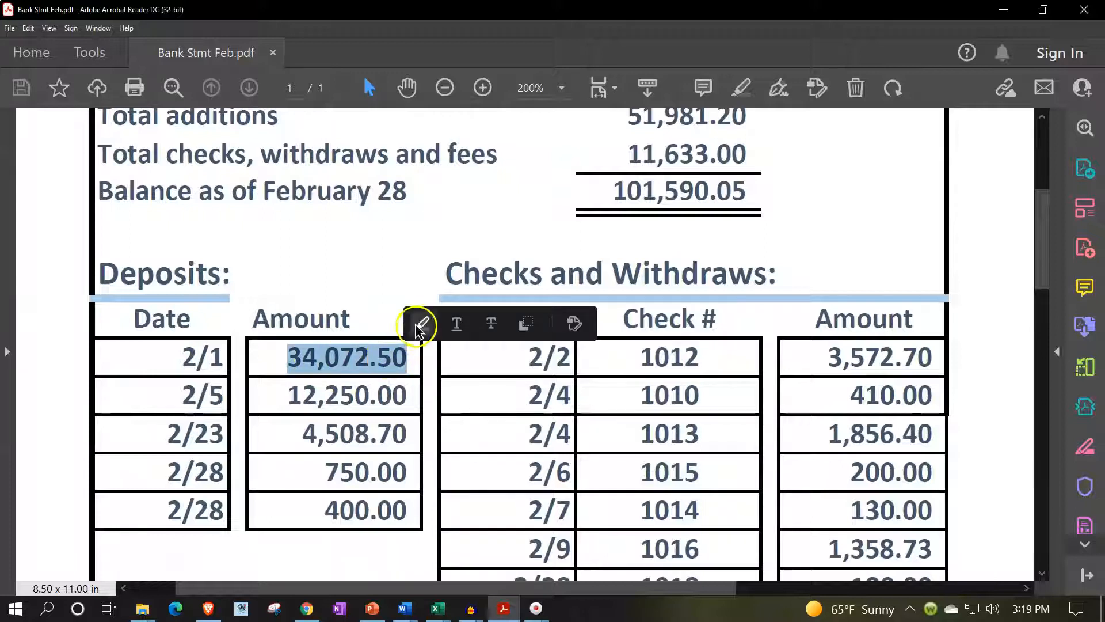
left_click(419, 325)
left_click(505, 608)
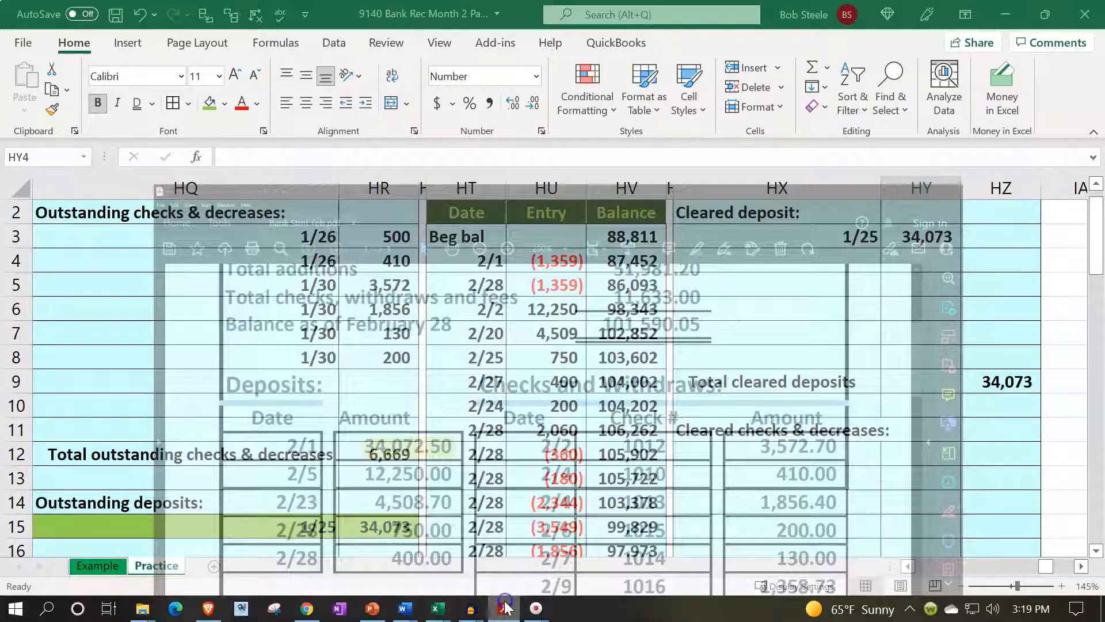
Shade the 2/2 ledger deposit in HT6:HU6 green and link its date and amount into HX4:HY4 under cleared deposits
left_click_drag(490, 309, 521, 306)
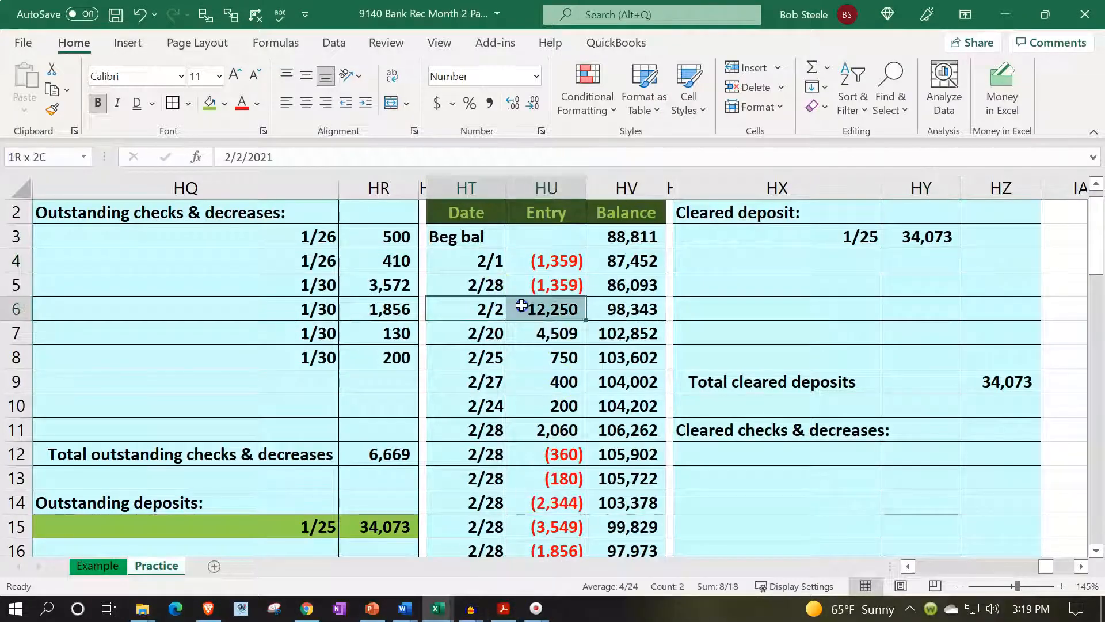
left_click(214, 107)
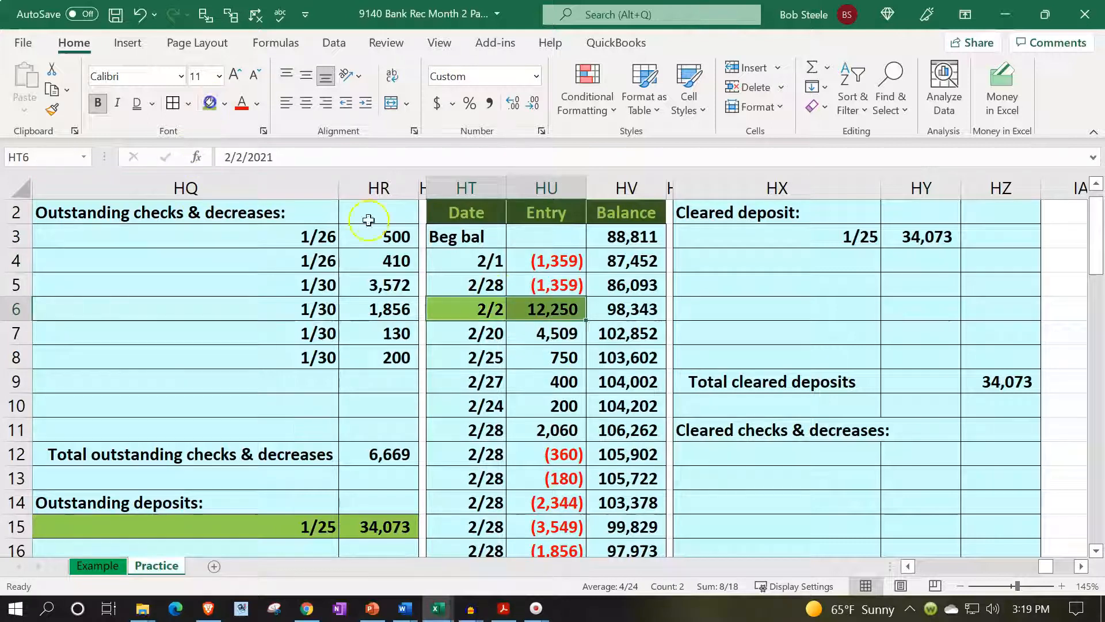
left_click(746, 256)
type("=")
key("Left")
key("Left")
key("Left")
key("Down")
key("Down")
key("Tab")
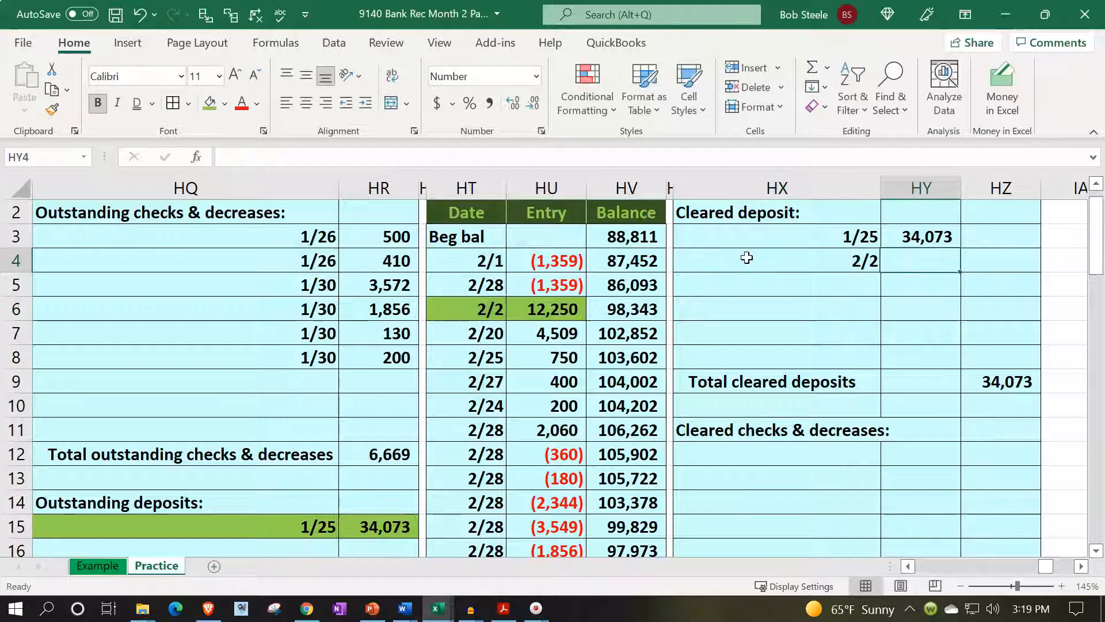
type("=")
key("Left")
key("Left")
key("Left")
key("Left")
key("Down")
key("Down")
key("Return")
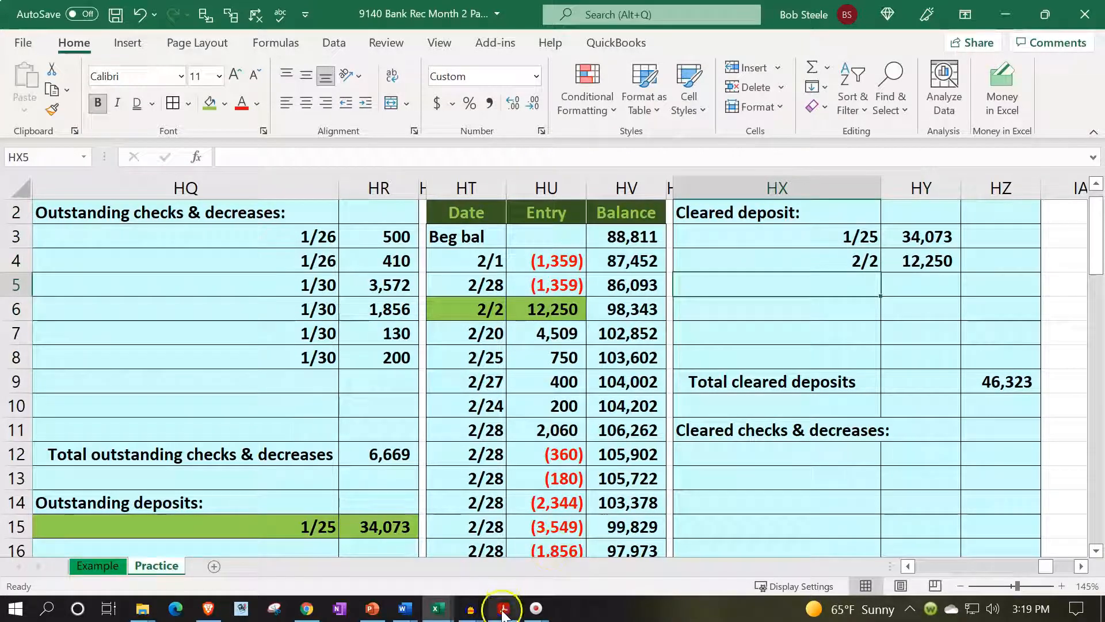
Highlight the 12,250.00 deposit on the February bank statement PDF and return to the workbook
left_click(503, 609)
left_click_drag(291, 392, 415, 371)
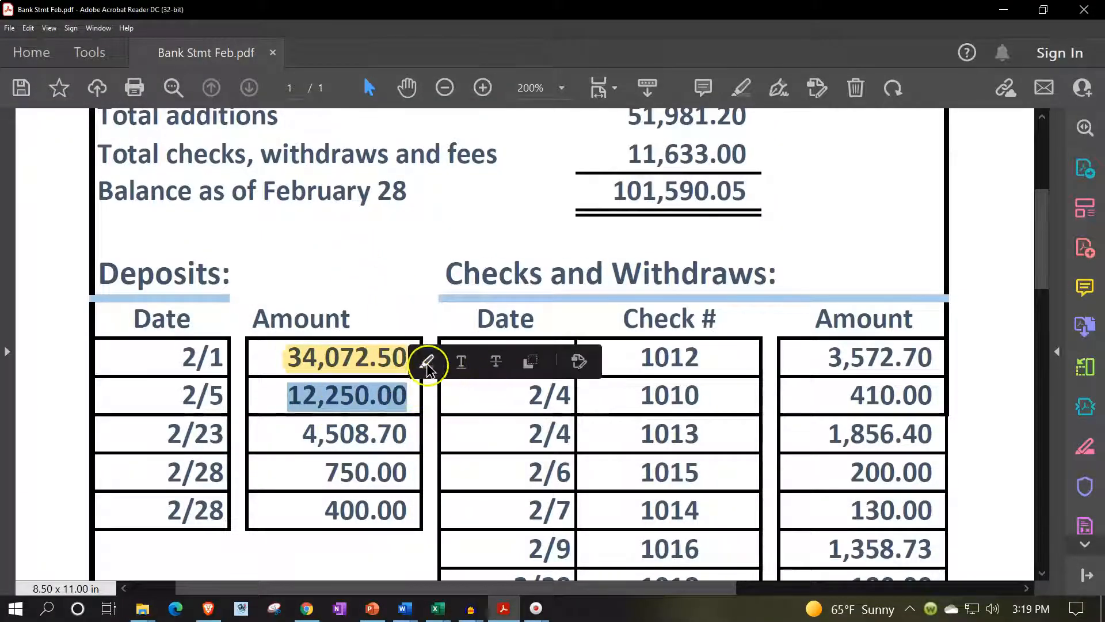
left_click(425, 360)
left_click(502, 606)
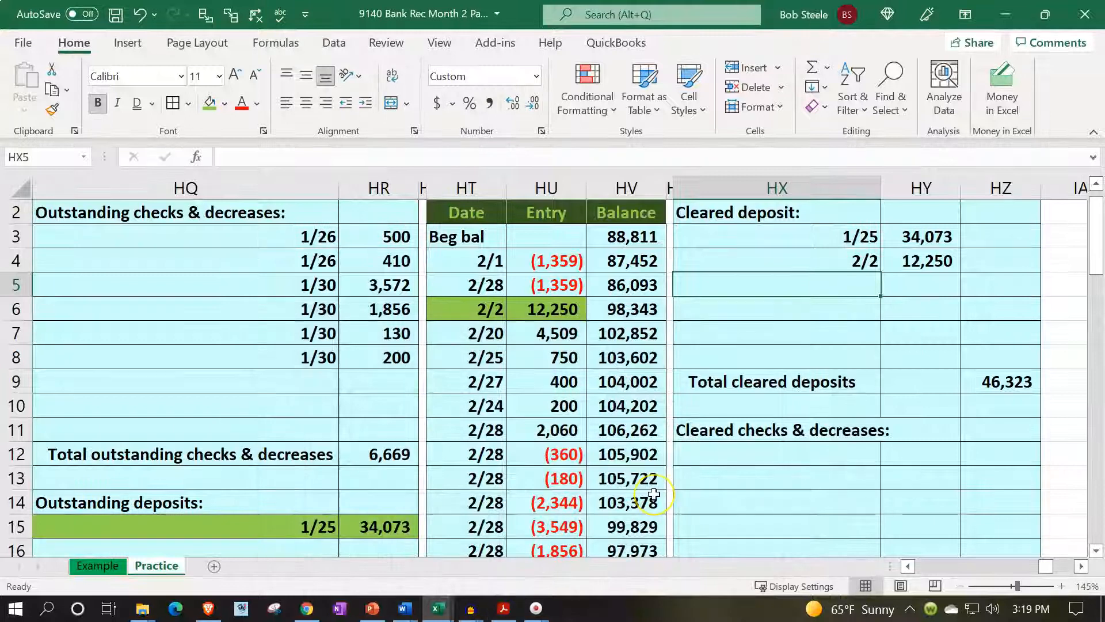
Link HX5:HY5 under cleared deposits to the 2/20 ledger deposit's date and amount in HT7:HU7
type("=")
key("Left")
key("Left")
key("Left")
key("Left")
key("Down")
key("Down")
key("Tab")
type("=")
key("Left")
key("Left")
key("Left")
key("Down")
key("Down")
key("Return")
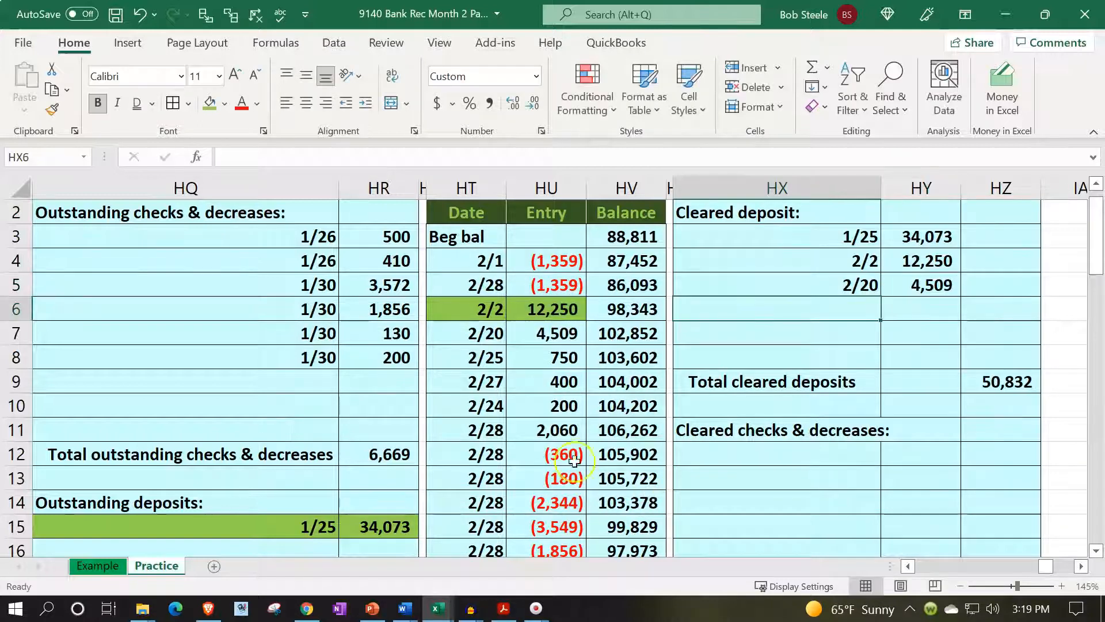
Shade the 2/20 ledger deposit in HT7:HU7 green and highlight the 4,508.70 deposit on the February bank statement PDF
left_click_drag(485, 334, 523, 333)
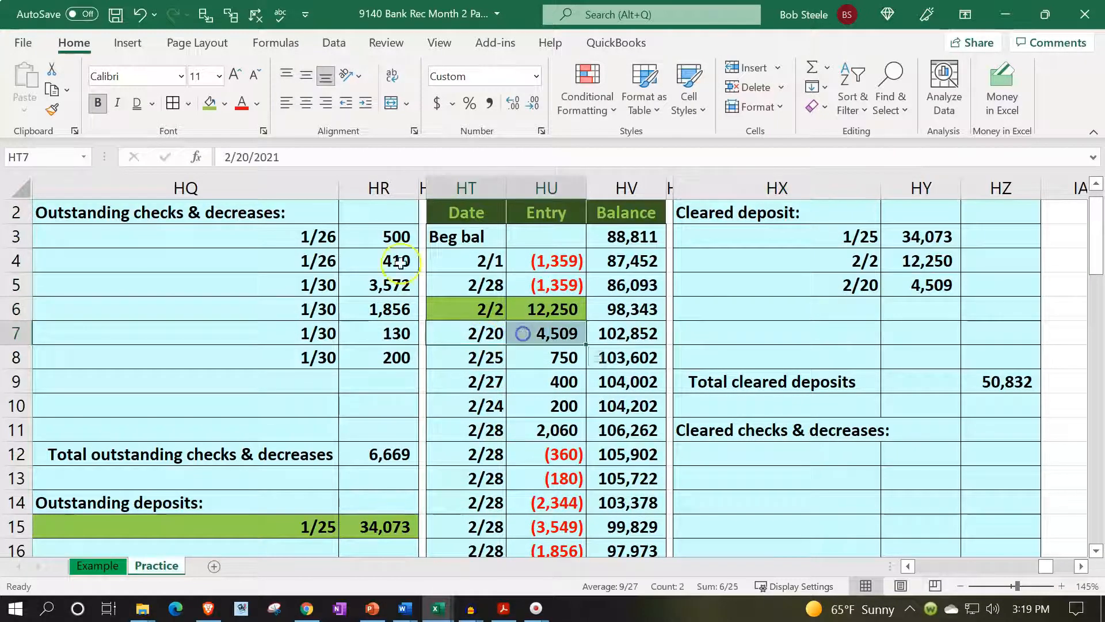
left_click(217, 109)
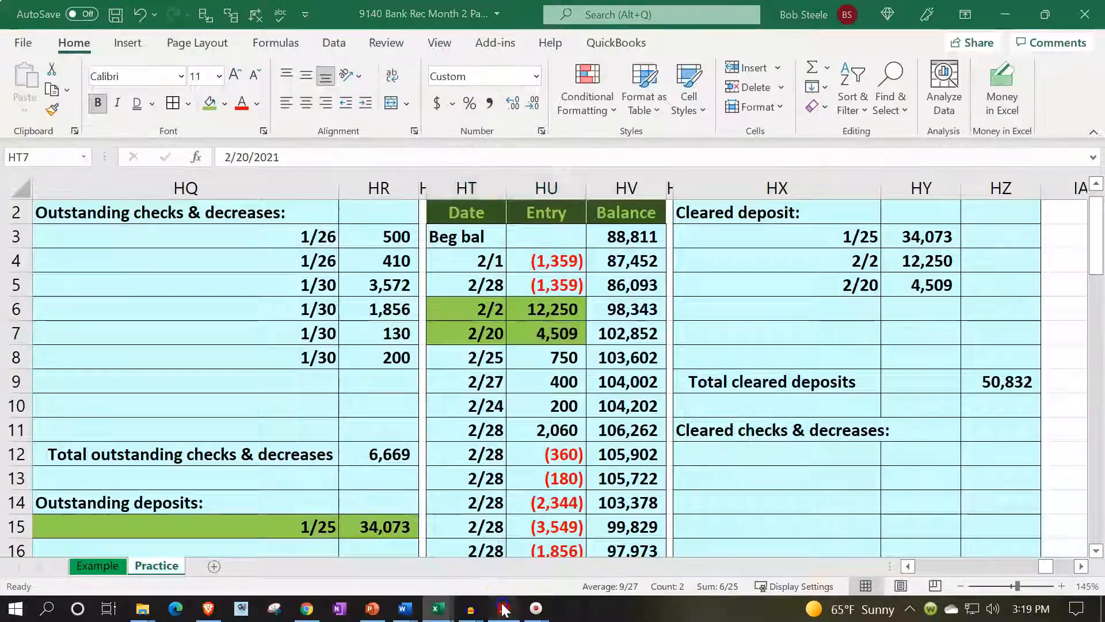
left_click(503, 609)
left_click_drag(302, 433, 397, 435)
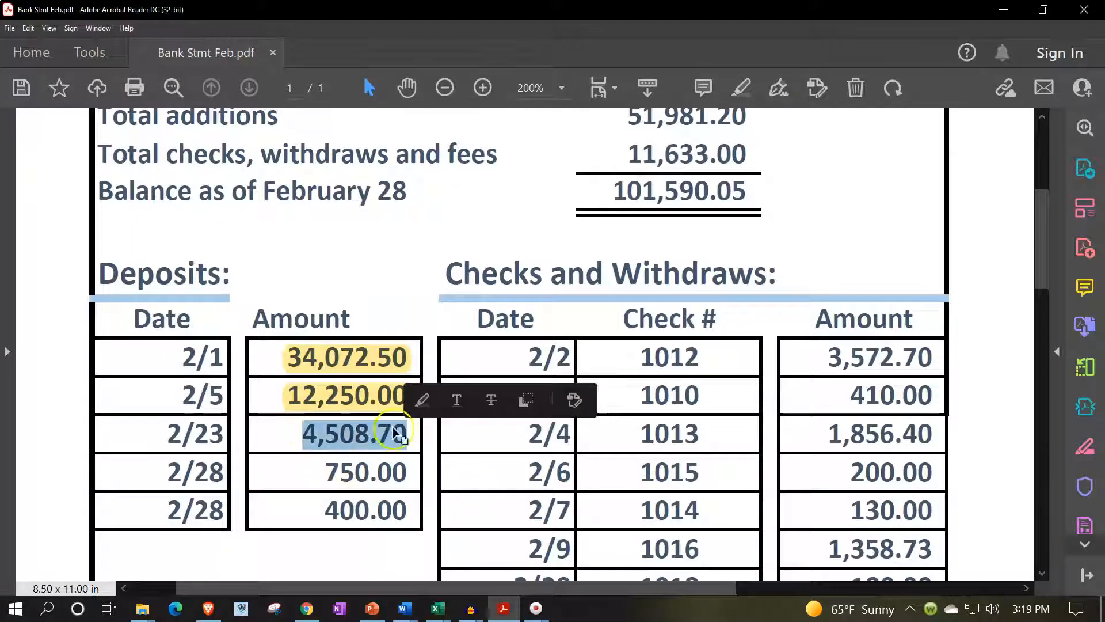
left_click(423, 400)
left_click(496, 611)
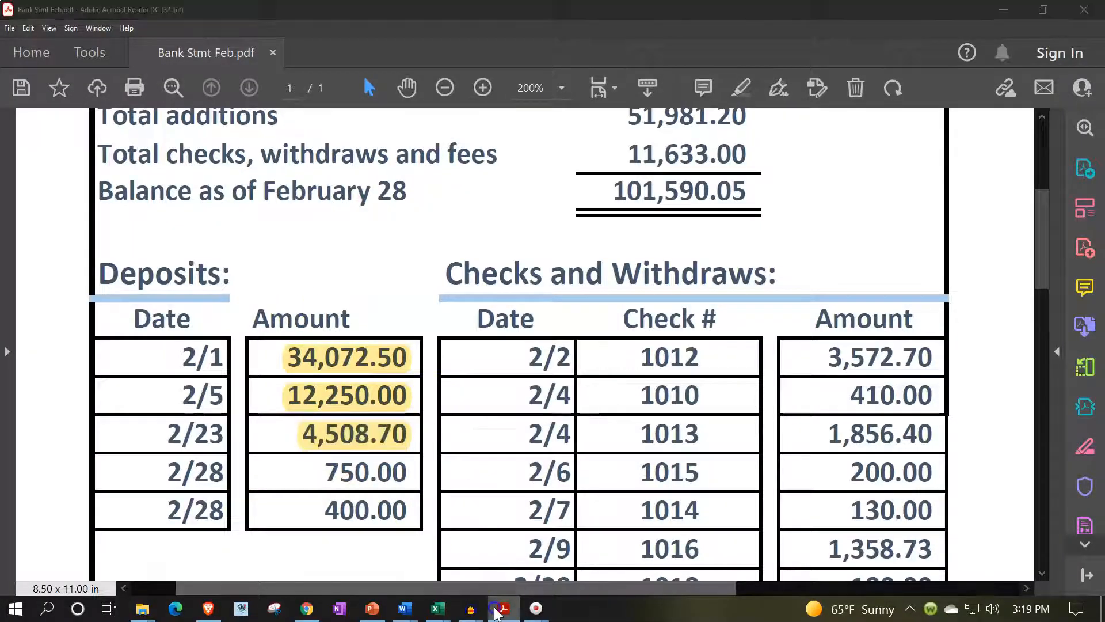
Shade the 2/25 ledger deposit in HT8:HU8 green and link its date and amount into HX6:HY6 under cleared deposits
left_click_drag(488, 358, 516, 361)
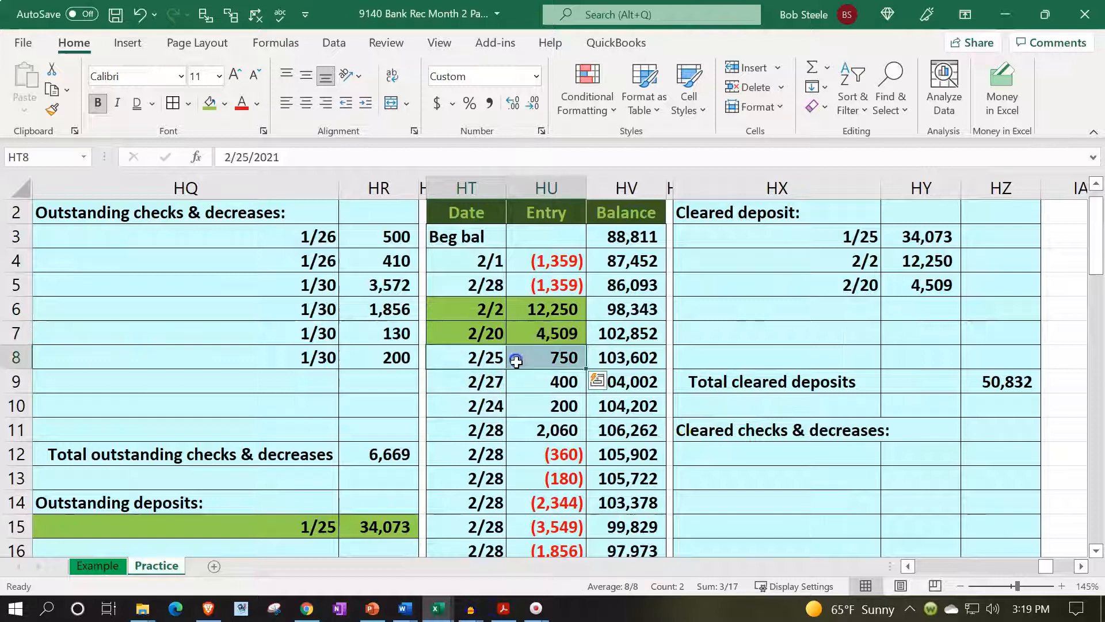
left_click(211, 104)
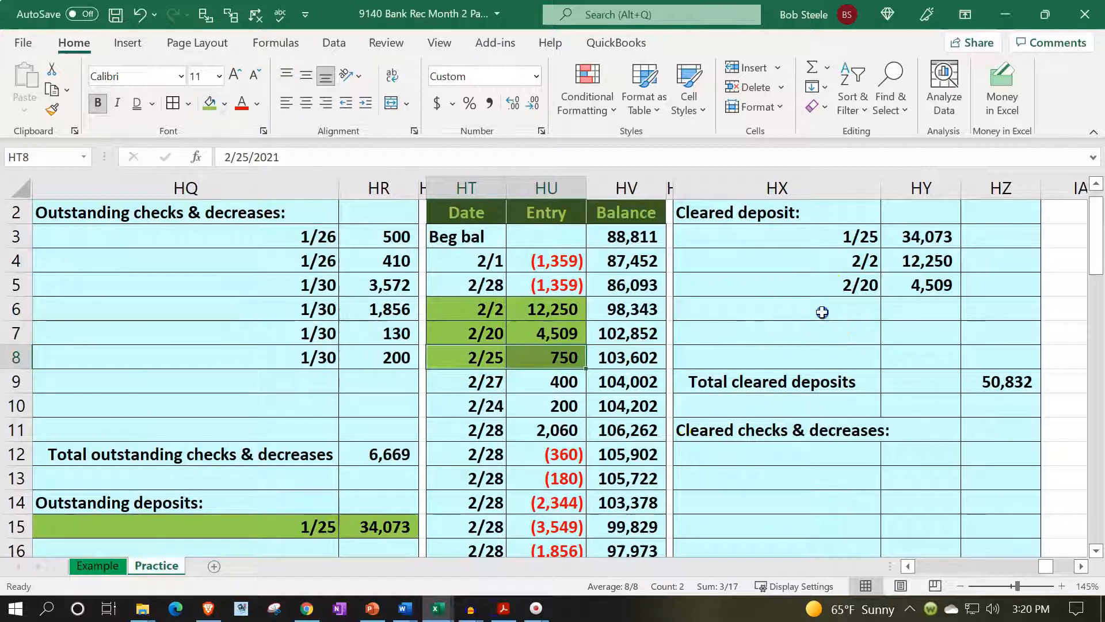
left_click(822, 312)
type("=")
key("Left")
key("Left")
key("Left")
key("Left")
key("Down")
key("Down")
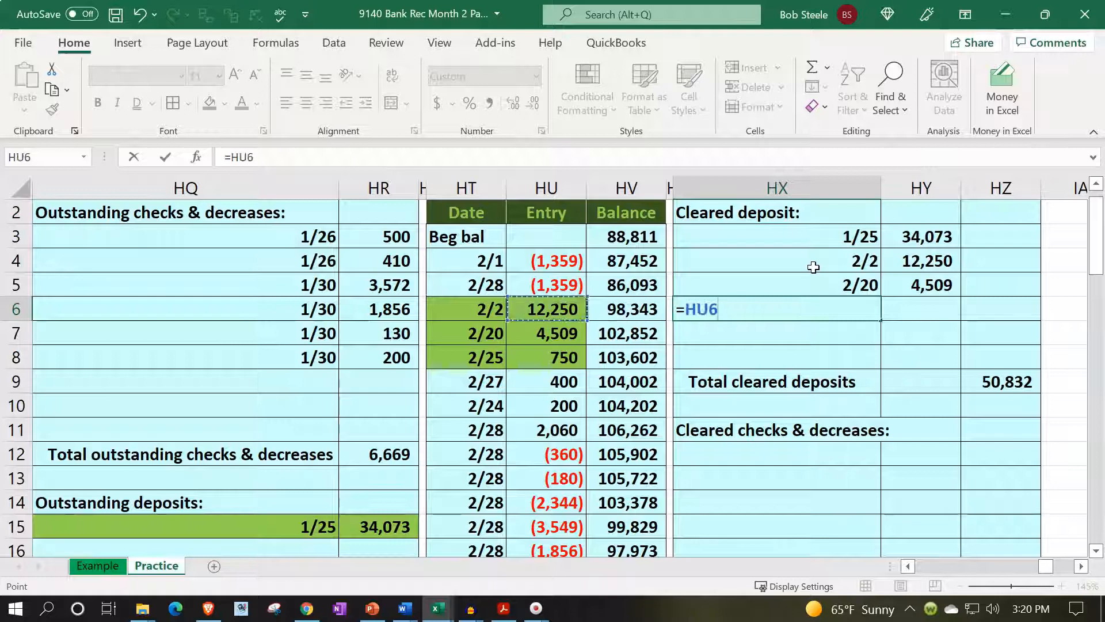
key("Tab")
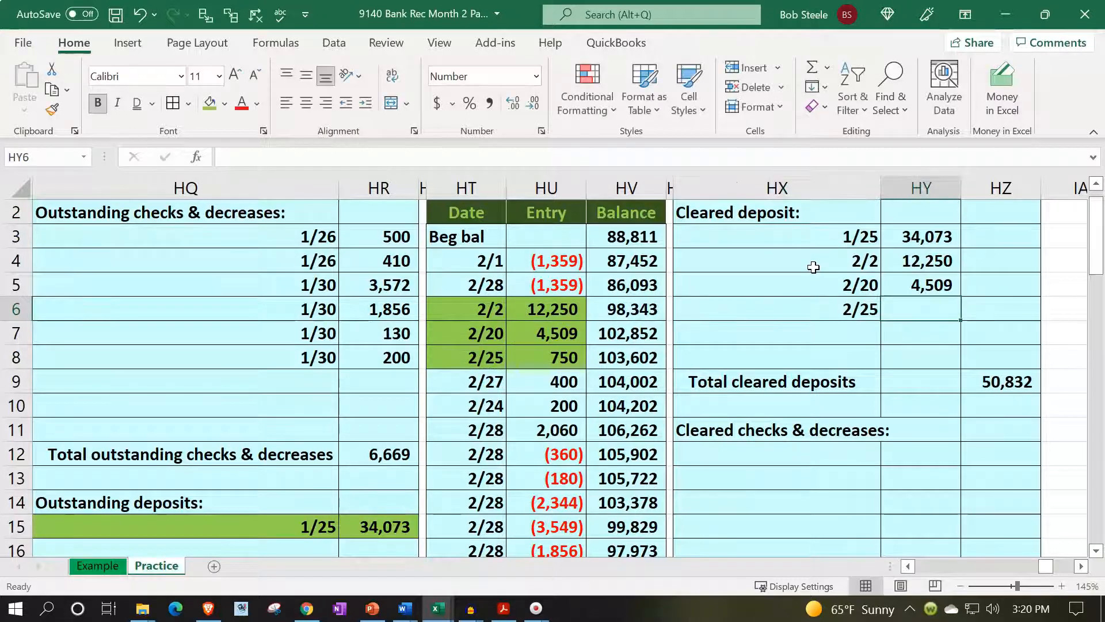
type("=")
key("Left")
key("Left")
key("Left")
key("Down")
key("Down")
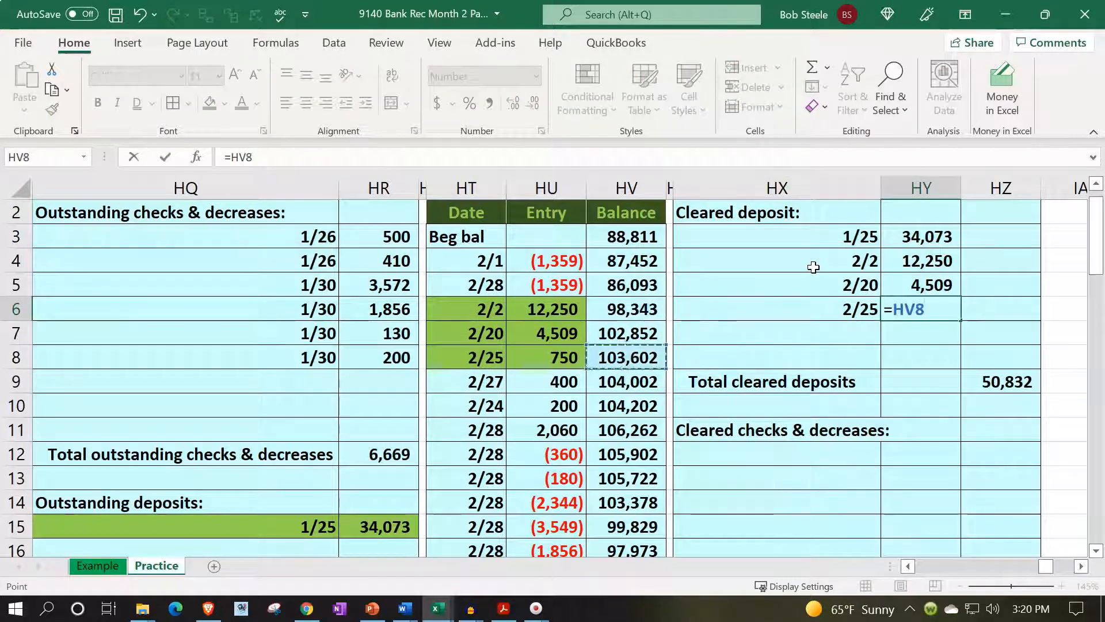
key("Return")
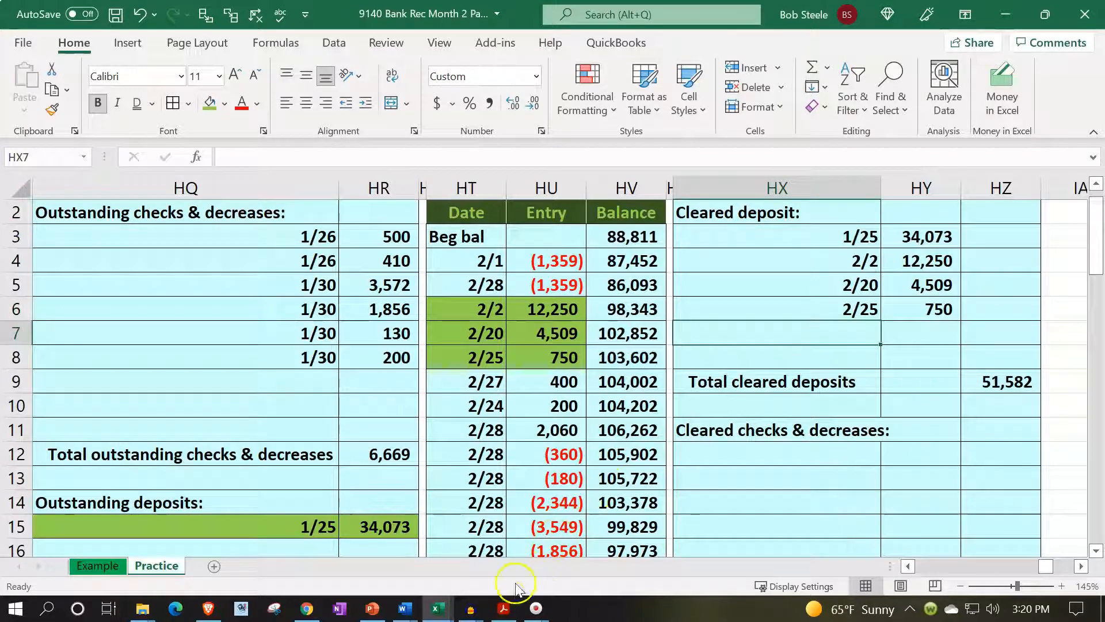
Highlight the 750.00 deposit on the February bank statement PDF and return to the workbook
left_click(504, 608)
left_click_drag(326, 471, 406, 470)
left_click(418, 440)
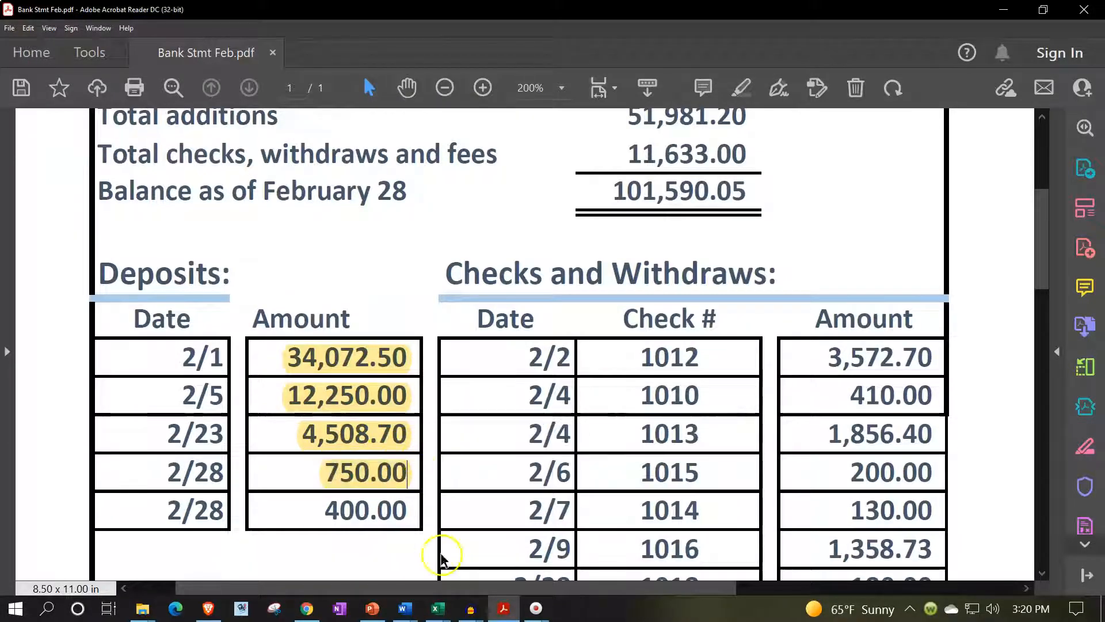
left_click(504, 608)
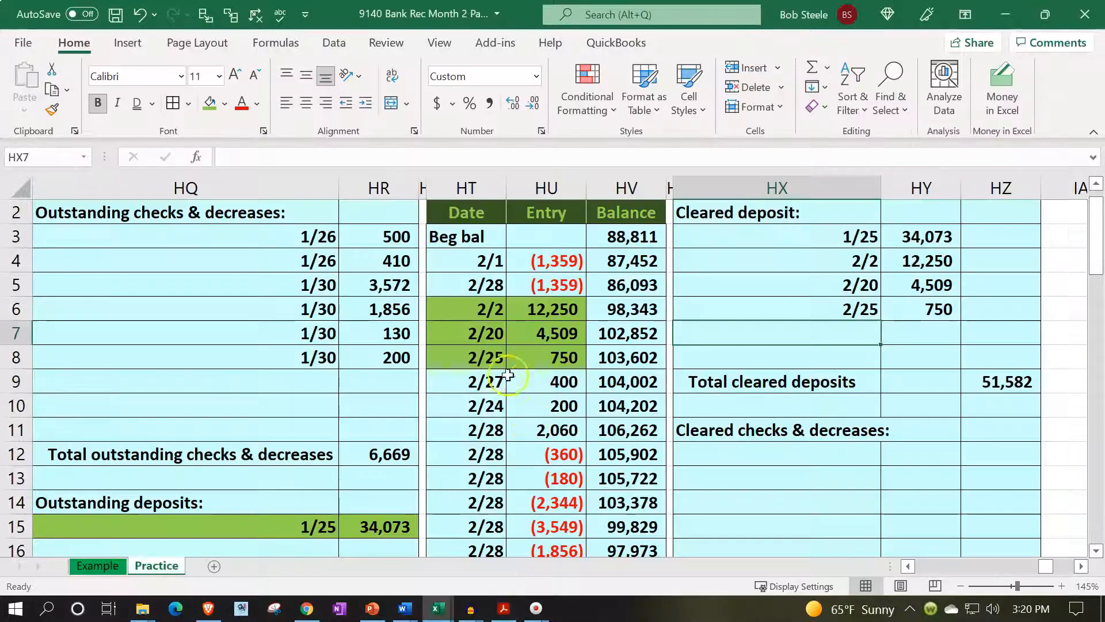
Shade the 2/27 ledger deposit in HT9:HU9 green and link its date and amount into HX7:HY7 under cleared deposits
left_click_drag(503, 378, 526, 375)
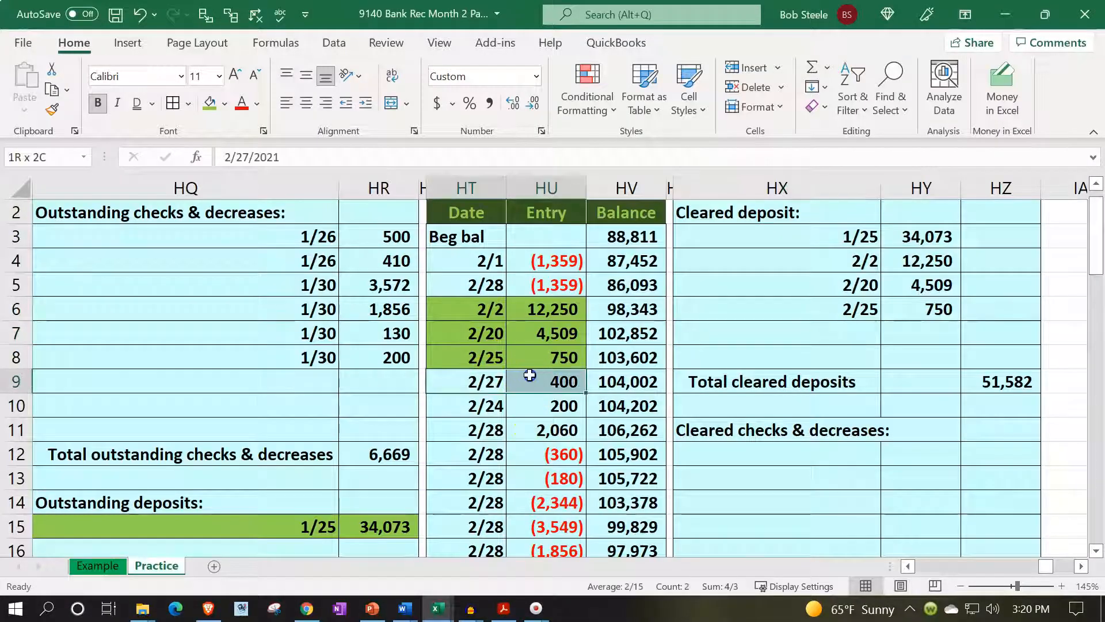
left_click(211, 104)
left_click(858, 341)
type("=")
key("Left")
key("Left")
key("Left")
key("Left")
key("Down")
key("Down")
key("Tab")
type("=")
key("Left")
key("Left")
key("Left")
key("Down")
key("Down")
key("Return")
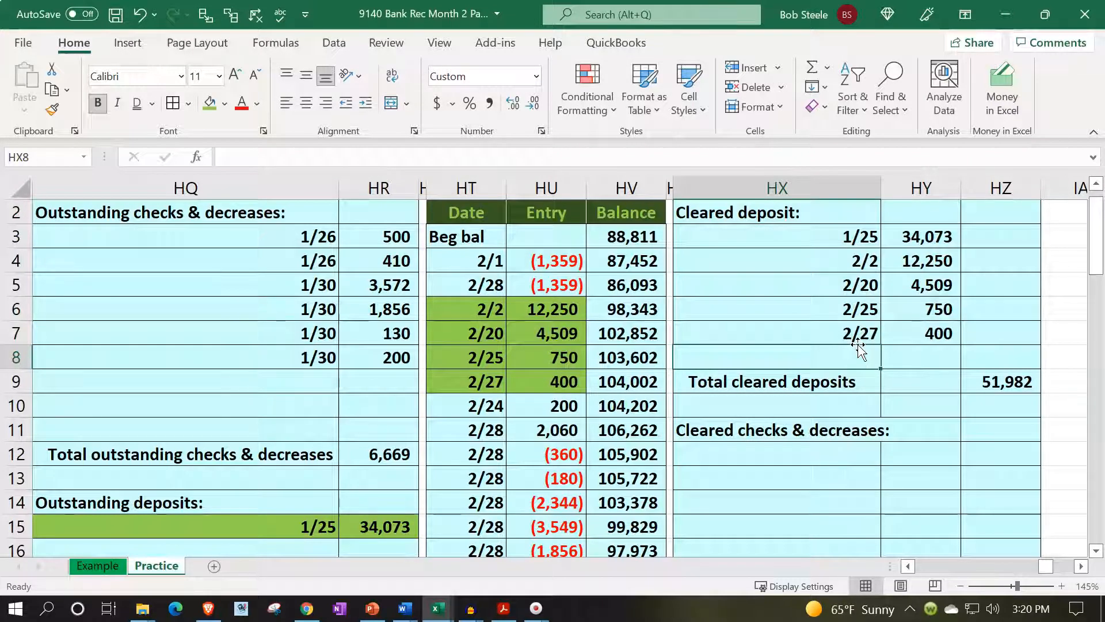
Review the unshaded ledger deposits in HU10:HU11, and highlight the 400.00 deposit on the February bank statement PDF
left_click_drag(563, 406, 561, 432)
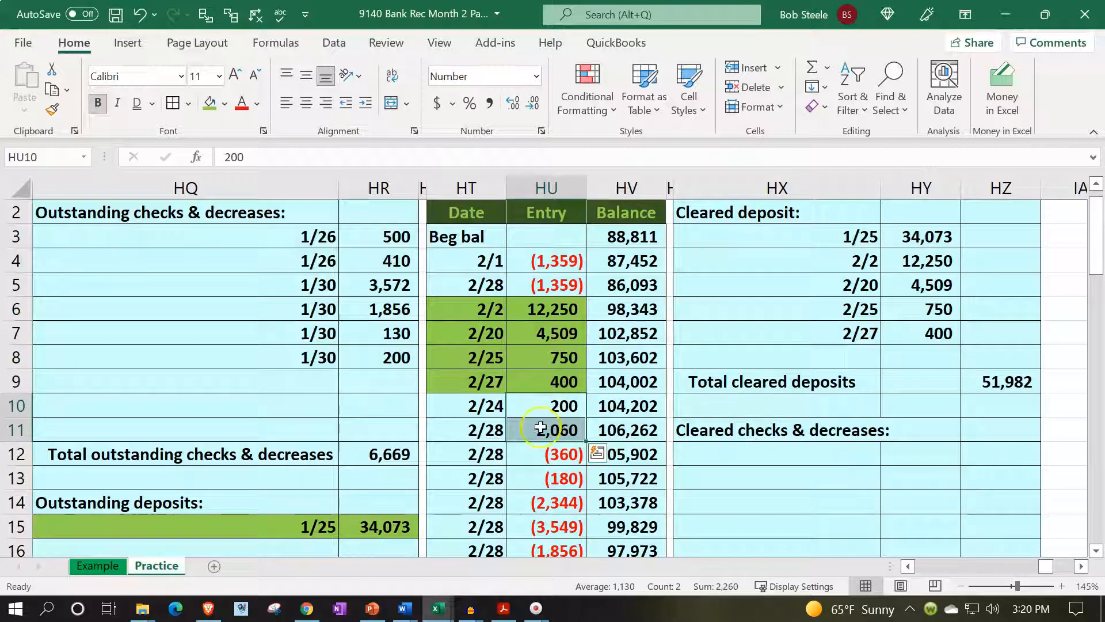
left_click(496, 405)
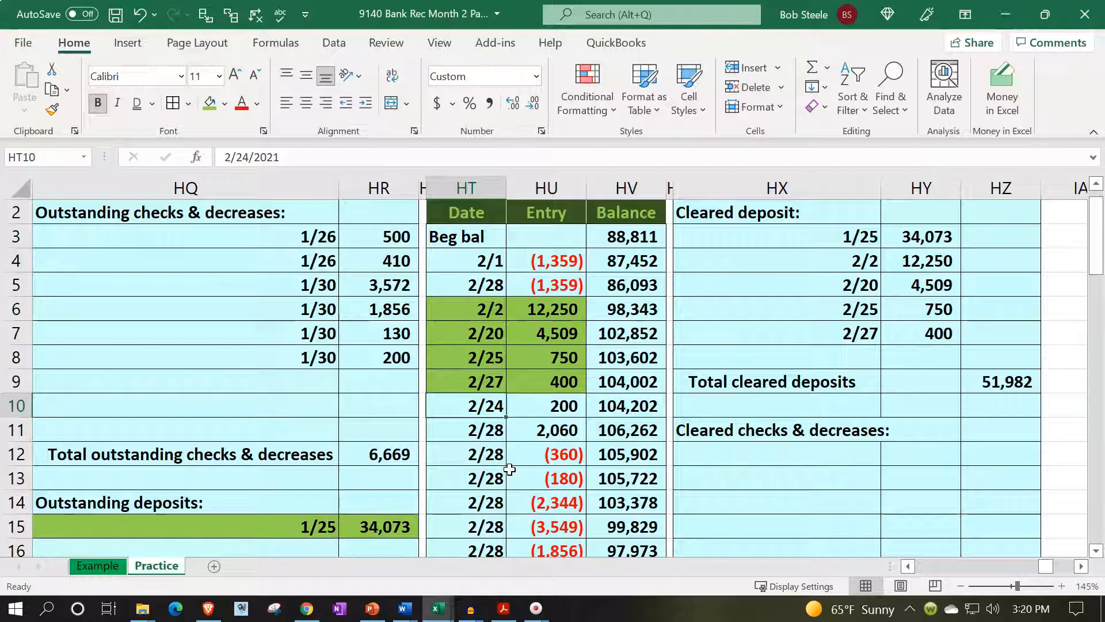
left_click(504, 608)
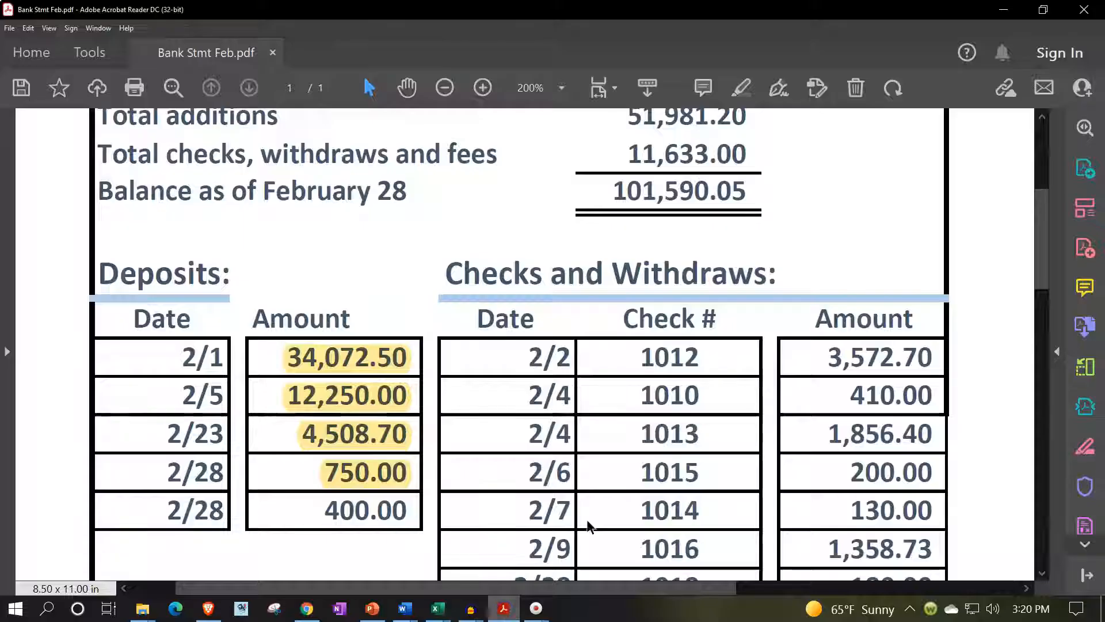
left_click_drag(325, 510, 408, 511)
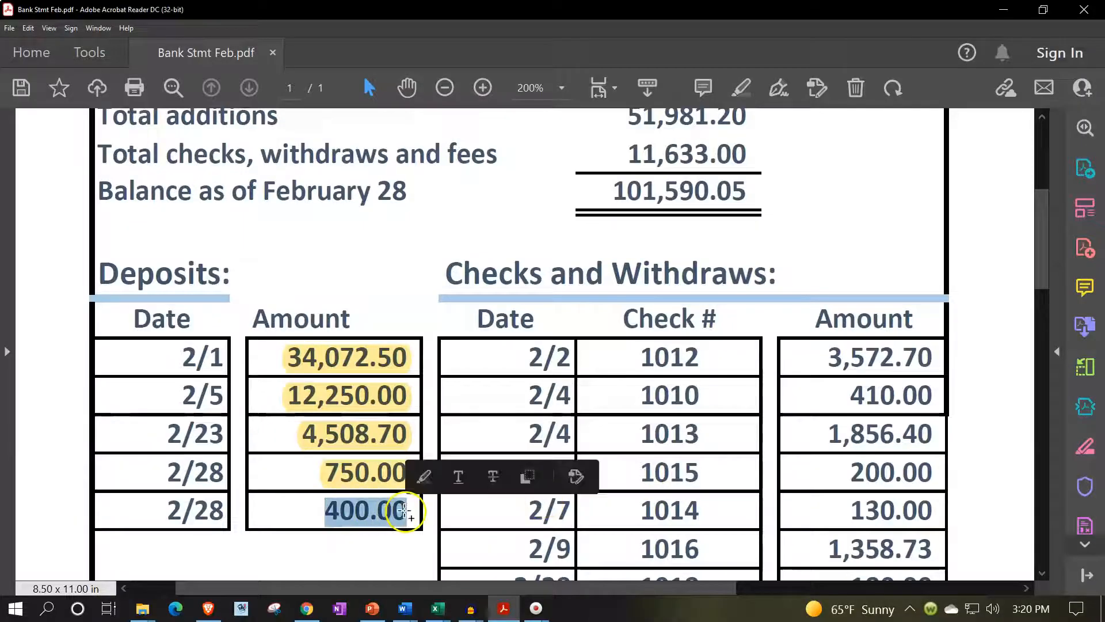
left_click(424, 476)
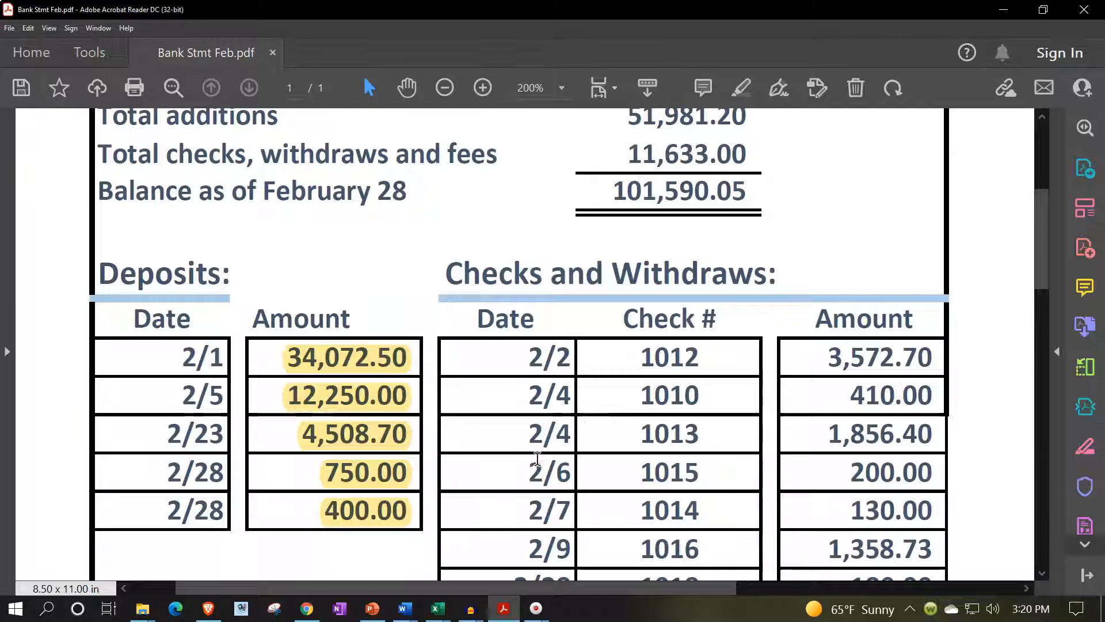
Find the statement's check 1012 in the workbook's outstanding checks and shade the matching 1/30 item in HQ5:HR5 green
scroll(537, 459, "down", 2)
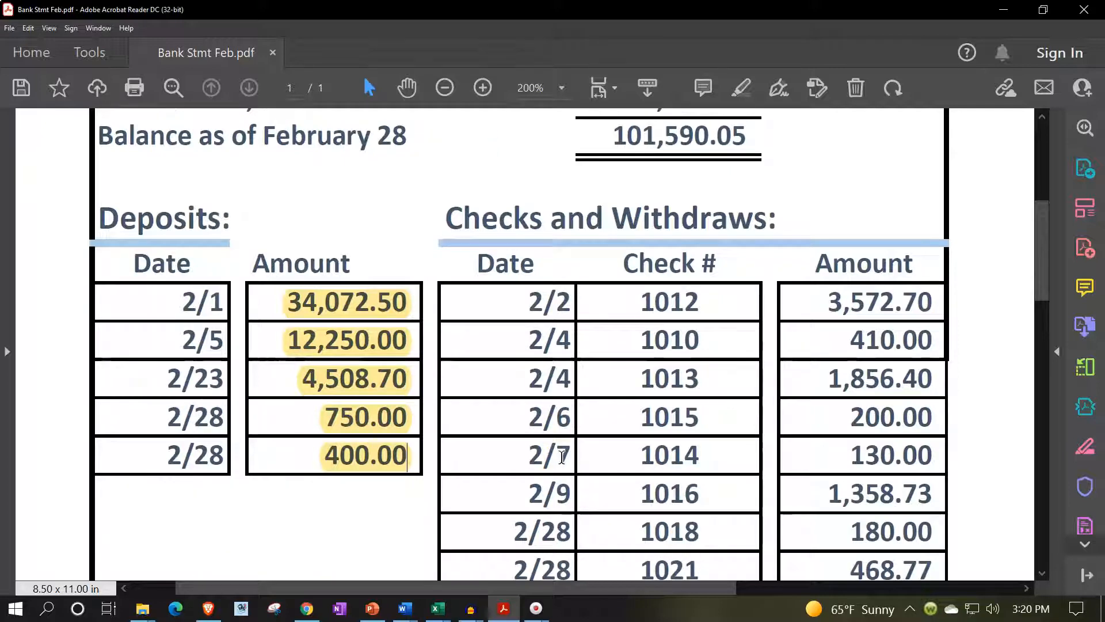
left_click(708, 303)
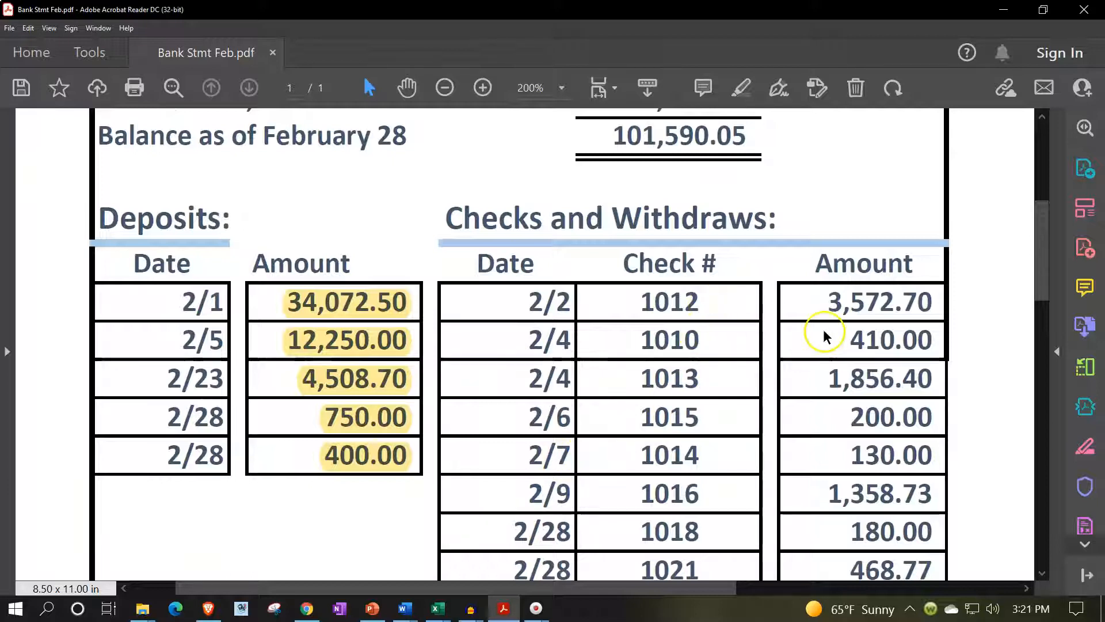
left_click(510, 614)
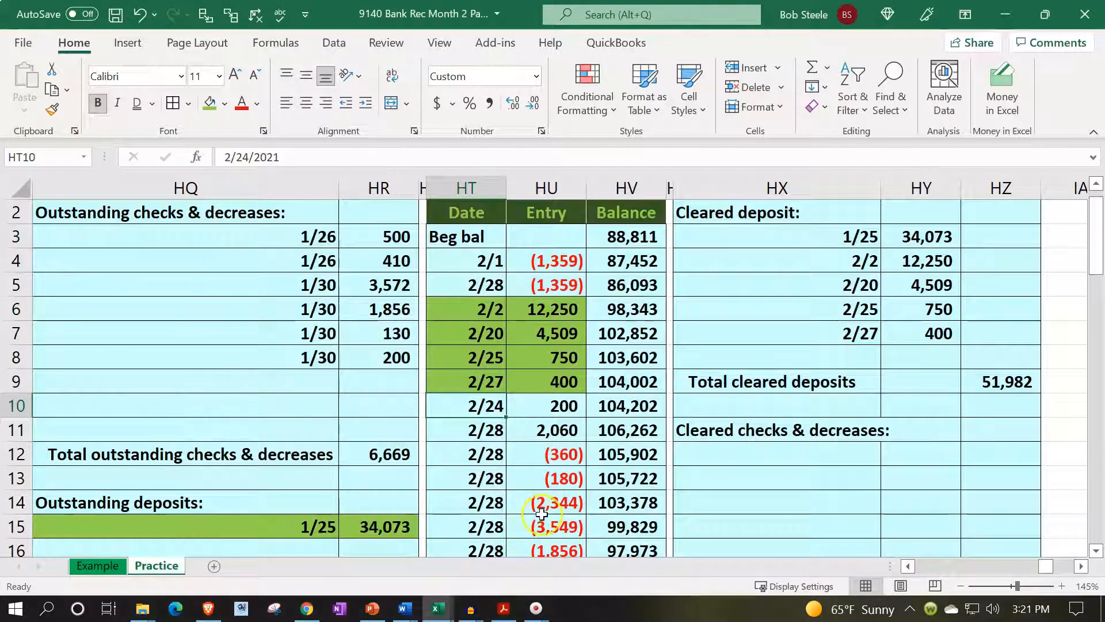
left_click_drag(278, 285, 349, 275)
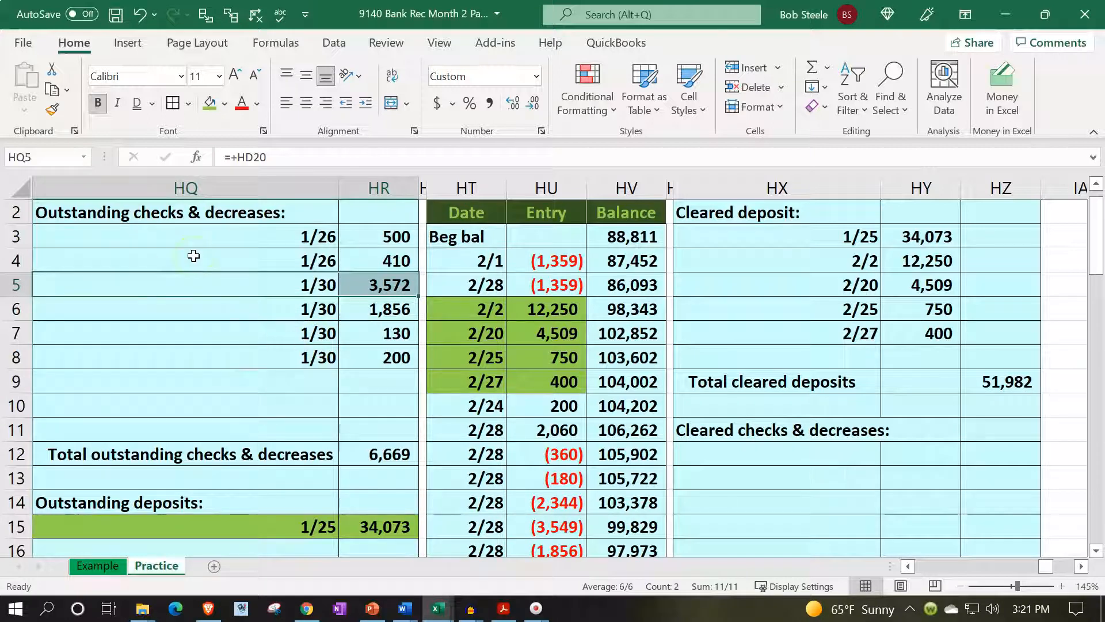
left_click(210, 104)
Link the date and amount of the outstanding check in HQ5:HR5 into HX12:HY12 under cleared checks and decreases
left_click(784, 457)
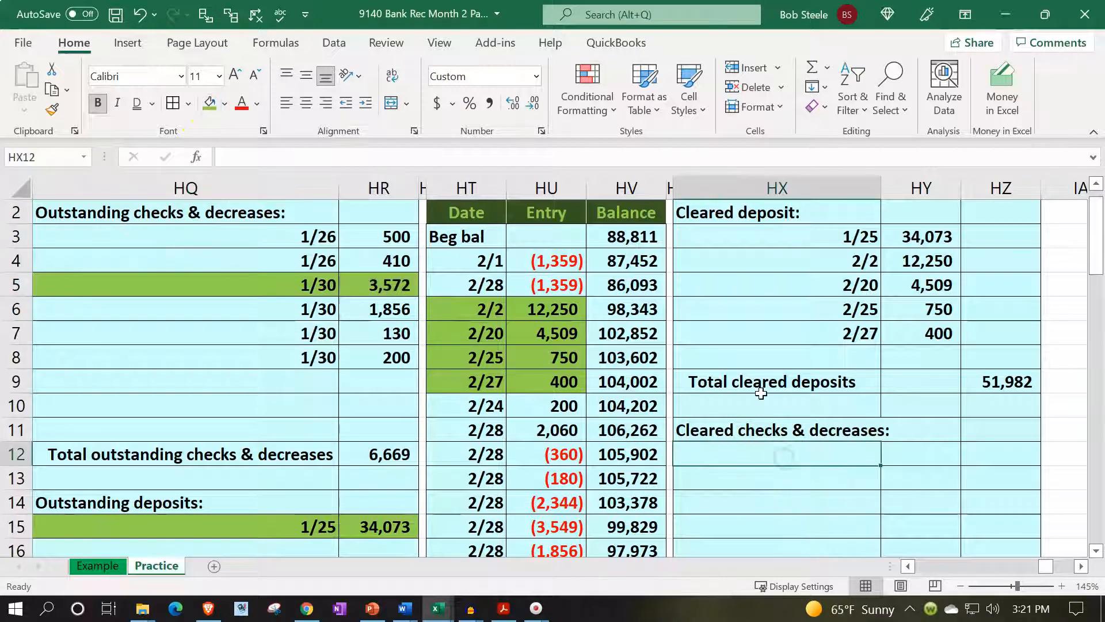
type("=")
key("Left")
key("Left")
key("Left")
key("Left")
key("Left")
key("Up")
key("Up")
key("Up")
key("Up")
key("Up")
key("Up")
key("Up")
key("Left")
key("Left")
key("Tab")
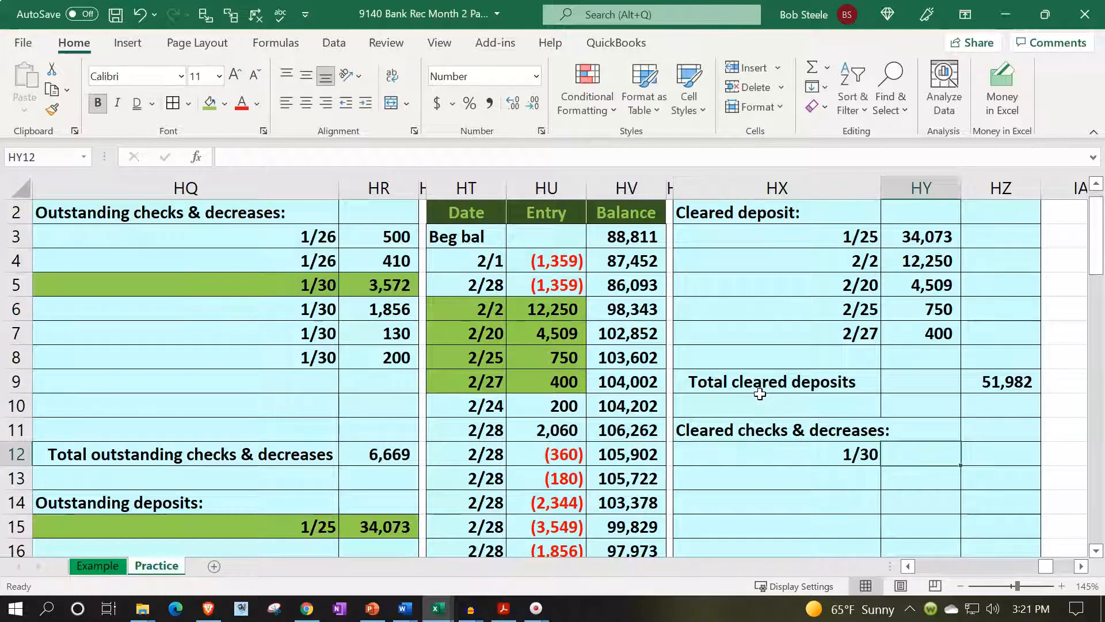
type("=")
key("Left")
key("Left")
key("Left")
key("Left")
key("Left")
key("Up")
key("Up")
key("Up")
key("Up")
key("Up")
key("Up")
key("Up")
key("Left")
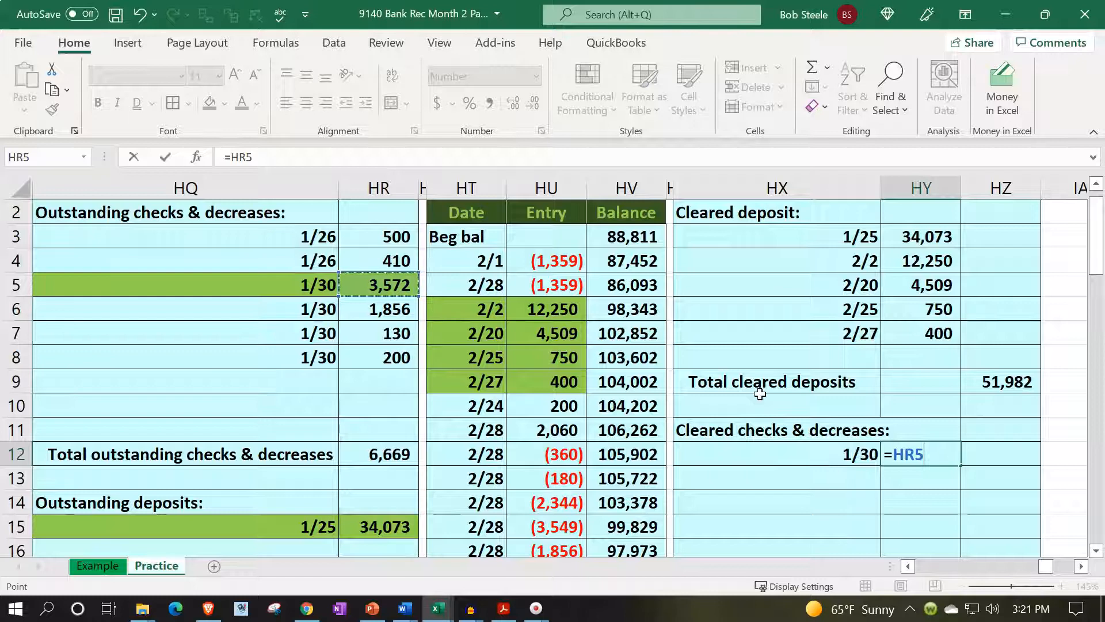
key("Return")
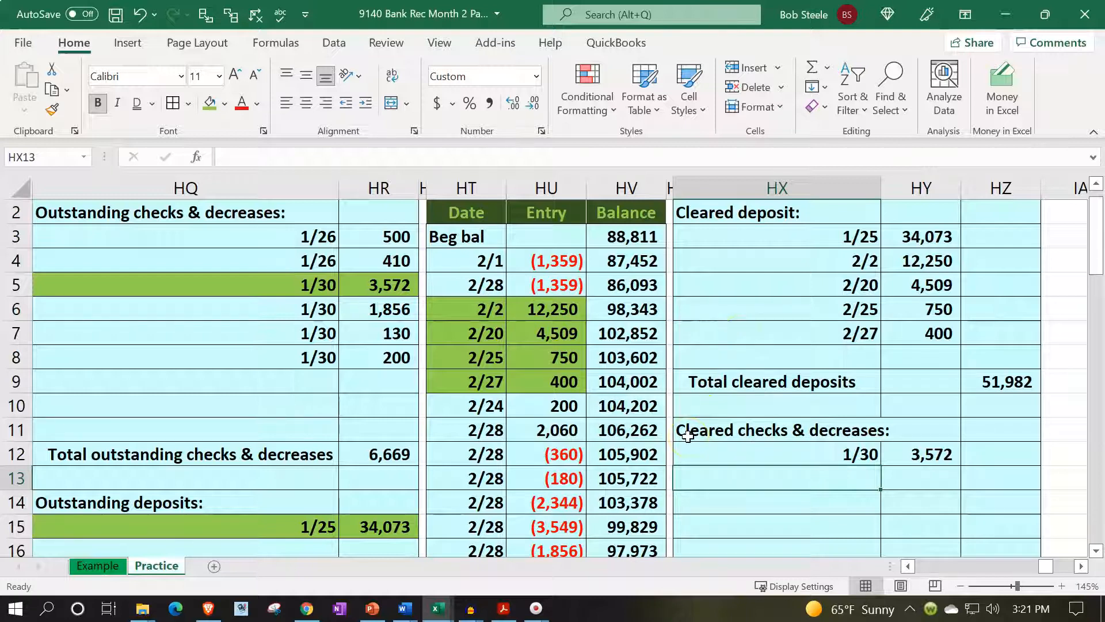
Highlight the 3,572.70 amount of check 1012 on the February bank statement PDF and return to the workbook
left_click(504, 608)
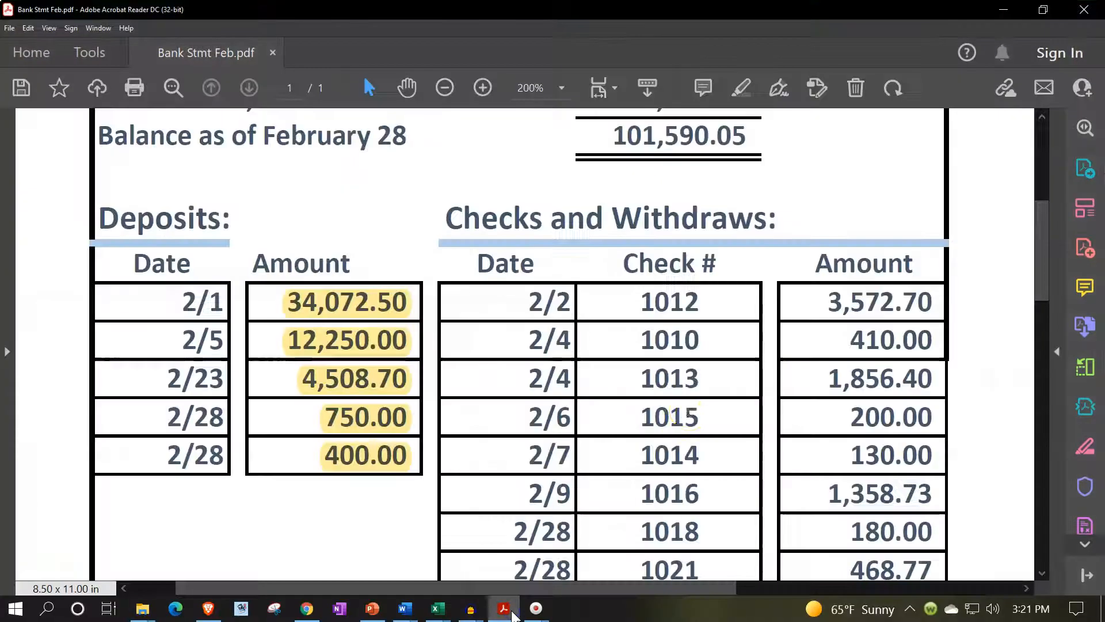
left_click_drag(827, 300, 937, 304)
left_click(872, 266)
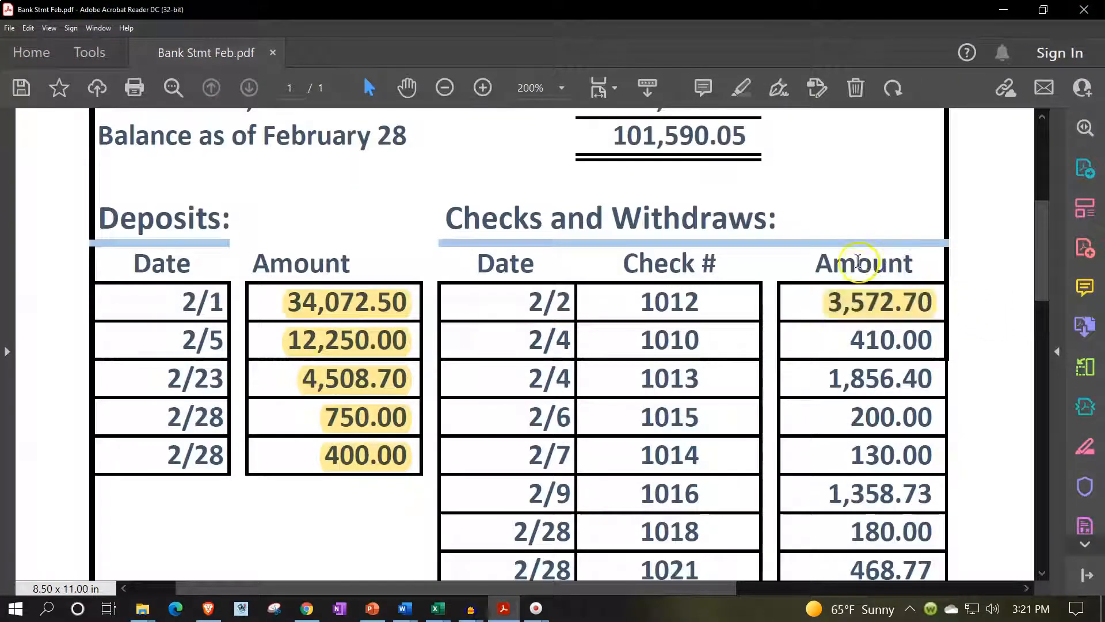
left_click(504, 606)
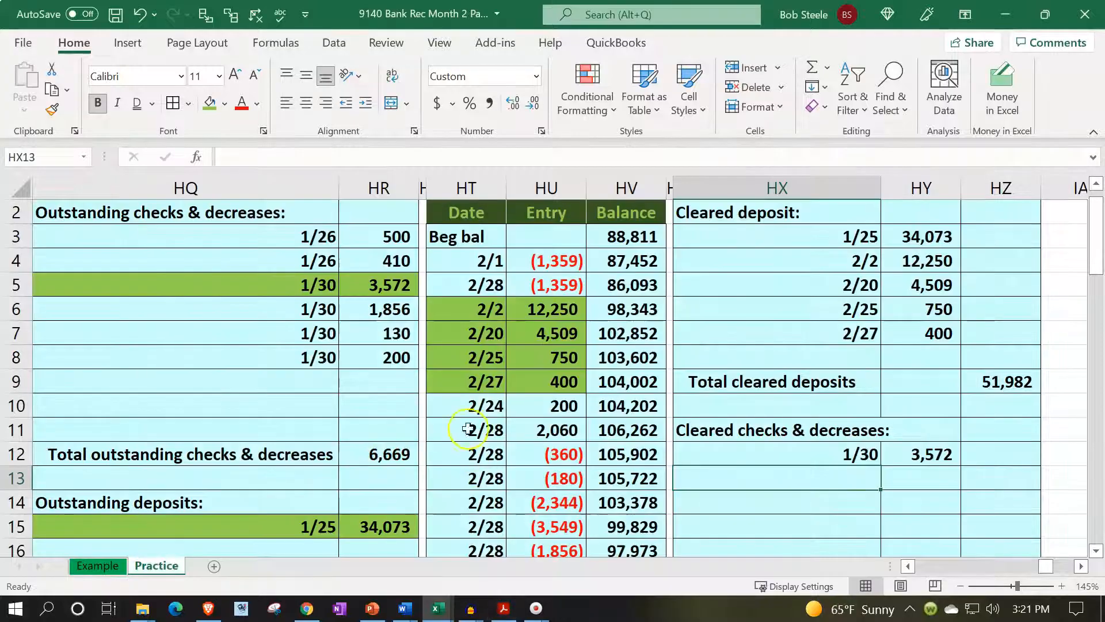
Shade the 1/26 outstanding check in HQ4:HR4 green and link its date and amount into HX13:HY13 under cleared checks
left_click_drag(310, 253, 353, 252)
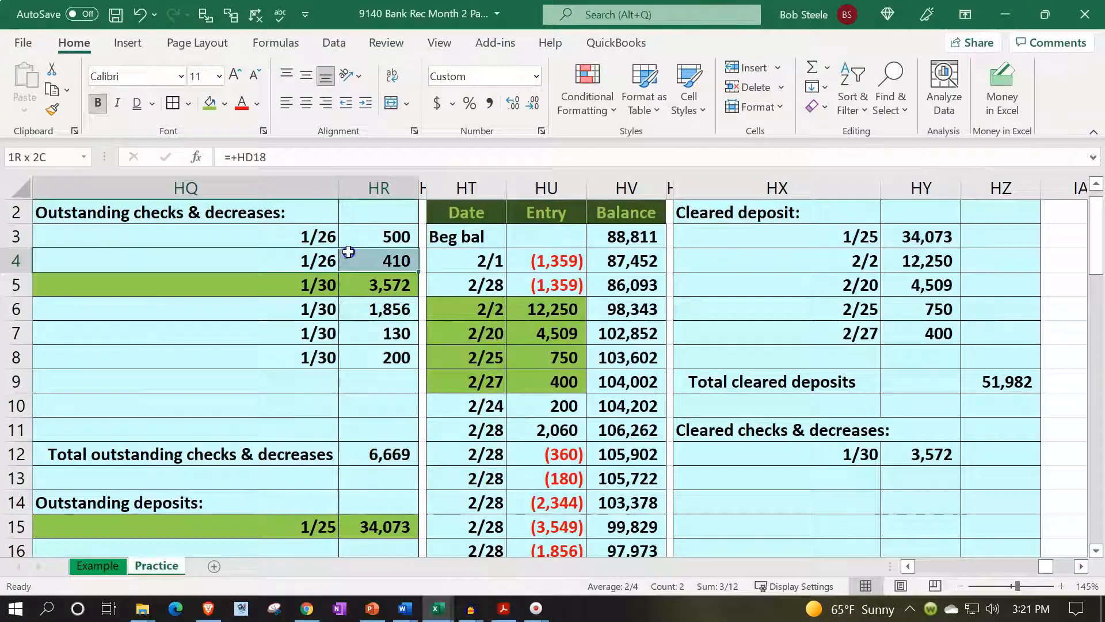
left_click(211, 103)
left_click(823, 469)
type("=")
key("Left")
key("Left")
key("Left")
key("Left")
key("Up")
key("Up")
key("Up")
key("Up")
key("Up")
key("Up")
key("Up")
key("Up")
key("Left")
key("Left")
key("Left")
key("Up")
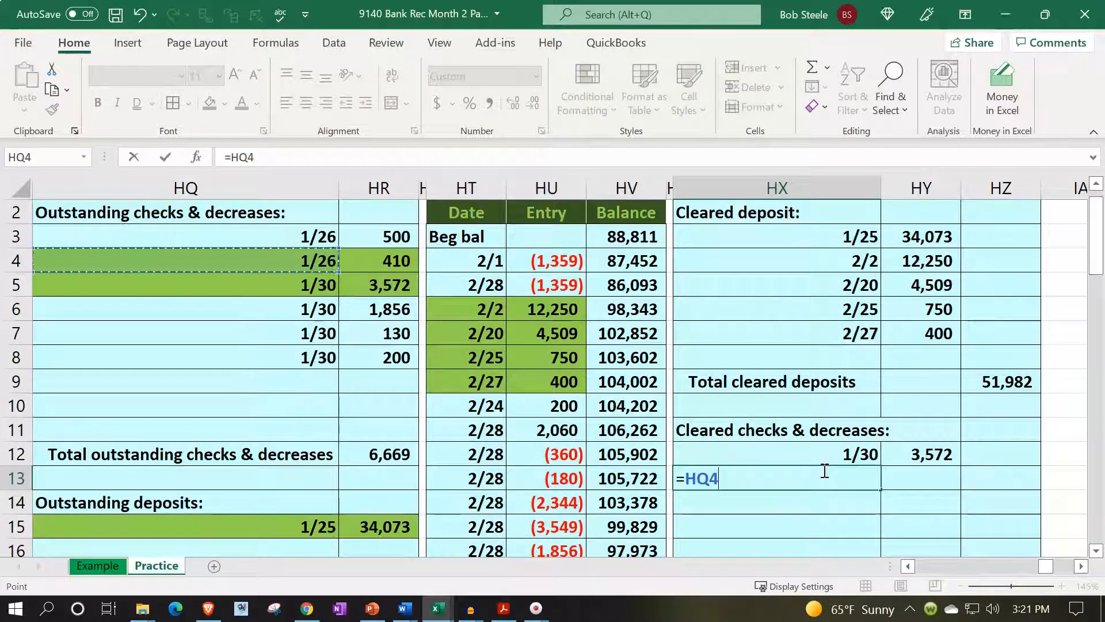
key("Tab")
type("=")
key("Left")
key("Left")
key("Up")
key("Up")
key("Up")
key("Up")
key("Up")
key("Up")
key("Up")
key("Up")
key("Up")
key("Up")
key("Left")
key("Left")
key("Down")
key("Return")
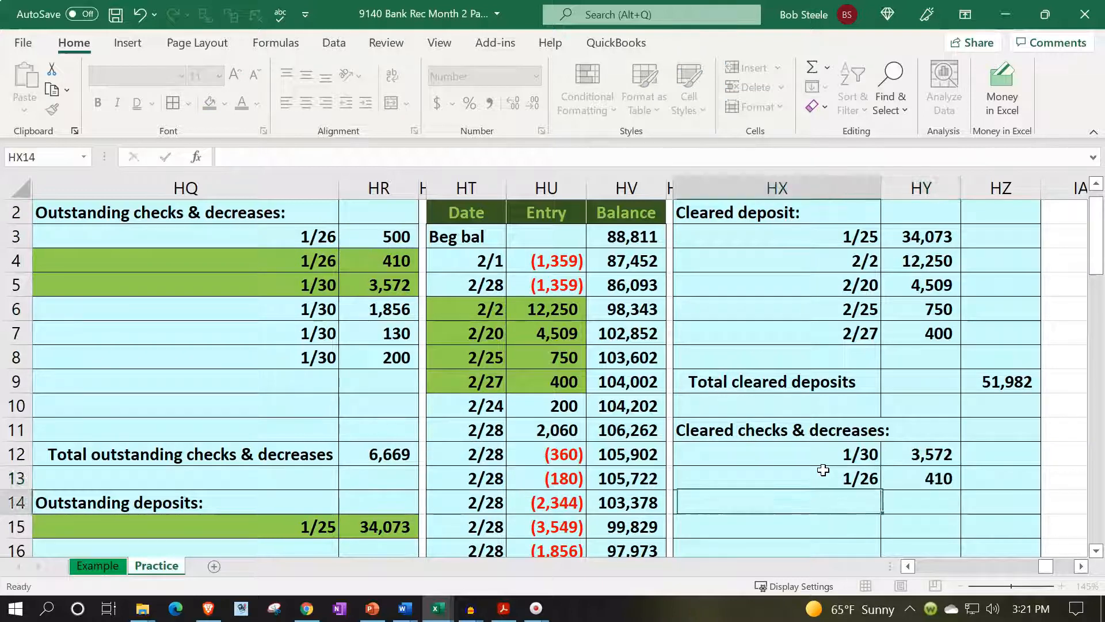
Highlight the 410.00 amount of check 1010 on the February bank statement PDF and return to the workbook
left_click(503, 612)
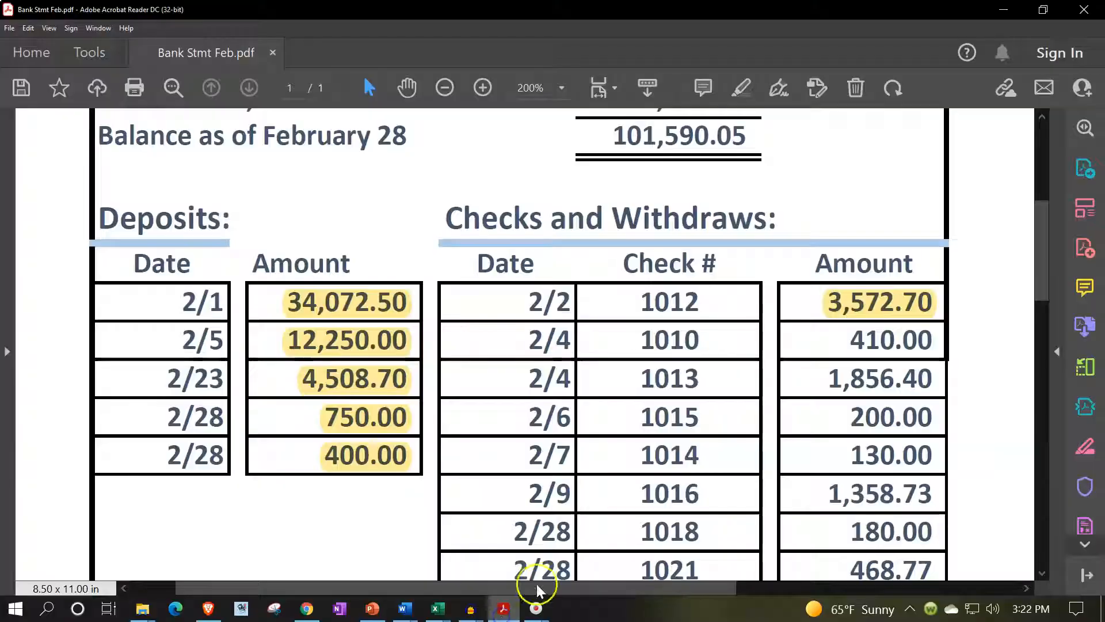
left_click_drag(844, 341, 936, 333)
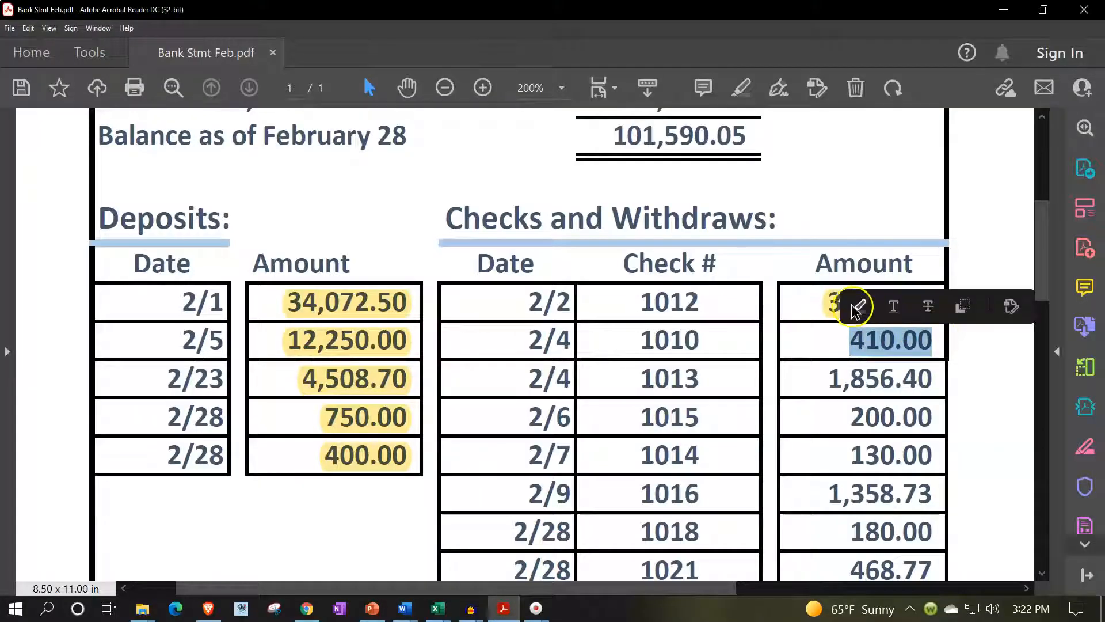
left_click(860, 307)
scroll(779, 426, "down", 1)
left_click(529, 608)
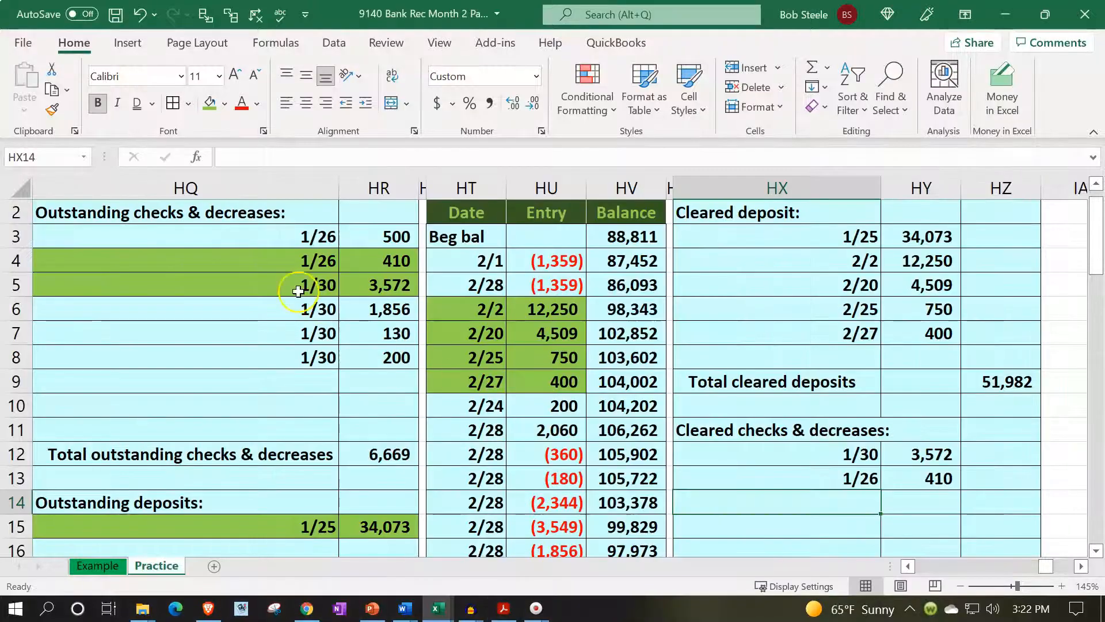
Shade the 1/30 outstanding check in HQ6:HR6 green and link its date and amount into HX14:HY14 under cleared checks
left_click_drag(300, 309, 347, 306)
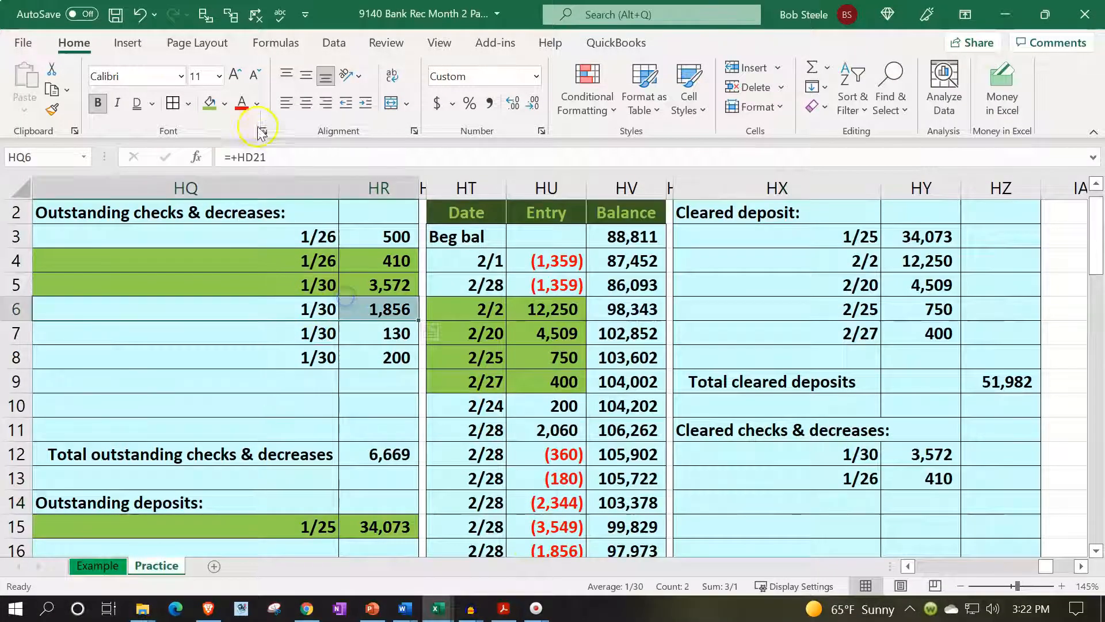
left_click(207, 104)
left_click(830, 493)
type("=")
key("Left")
key("Left")
key("Left")
key("Left")
key("Left")
key("Up")
key("Left")
key("Up")
key("Left")
key("Tab")
type("=")
key("Left")
key("Left")
key("Left")
key("Left")
key("Left")
key("Up")
key("Up")
key("Up")
key("Up")
key("Up")
key("Up")
key("Left")
key("Left")
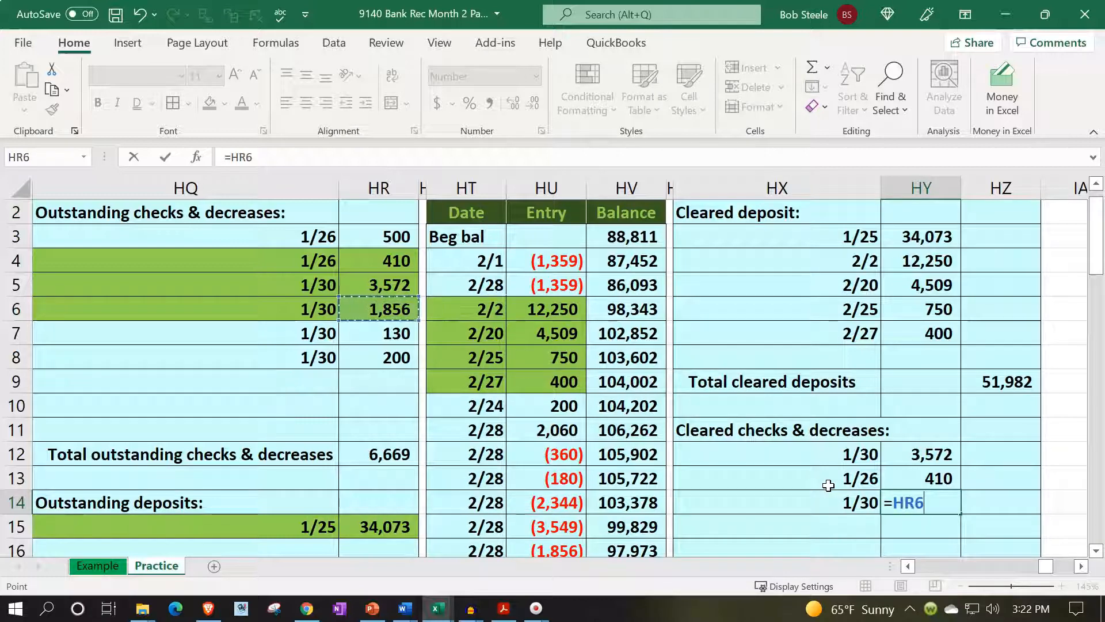
key("Return")
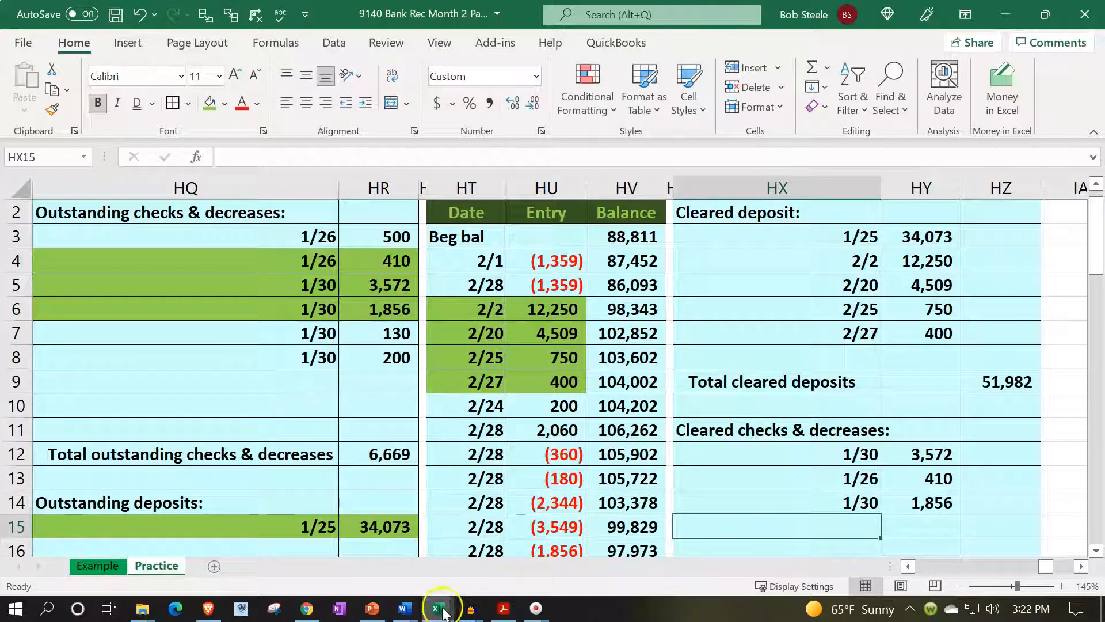
Highlight the 1,856.40 amount of check 1013 on the February bank statement PDF and return to the workbook
left_click(504, 611)
left_click_drag(829, 351, 930, 348)
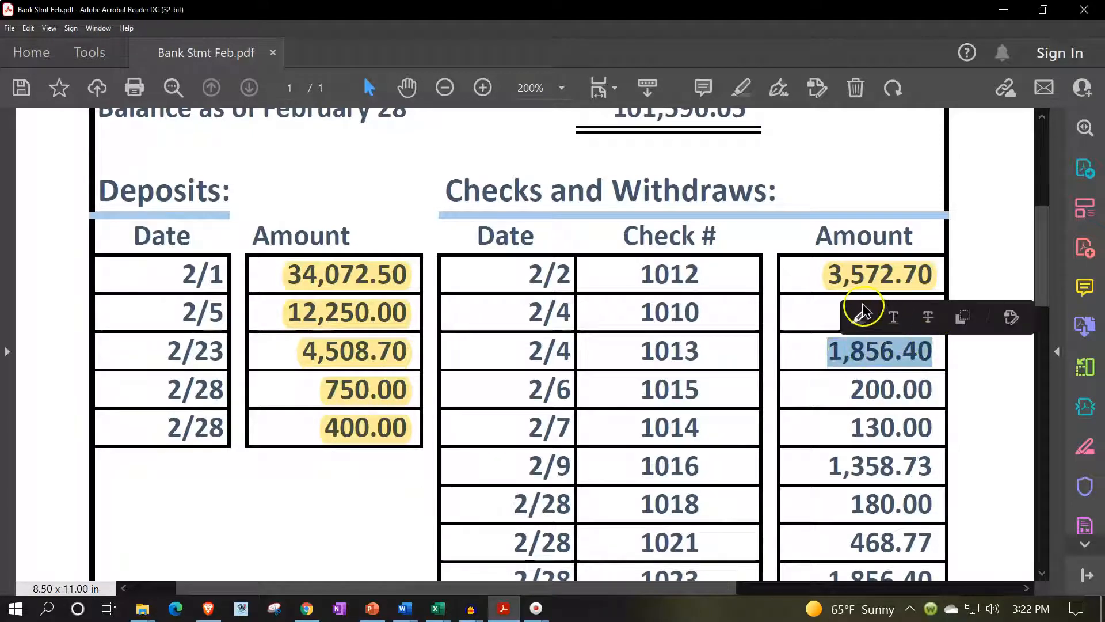
left_click(863, 313)
left_click(503, 609)
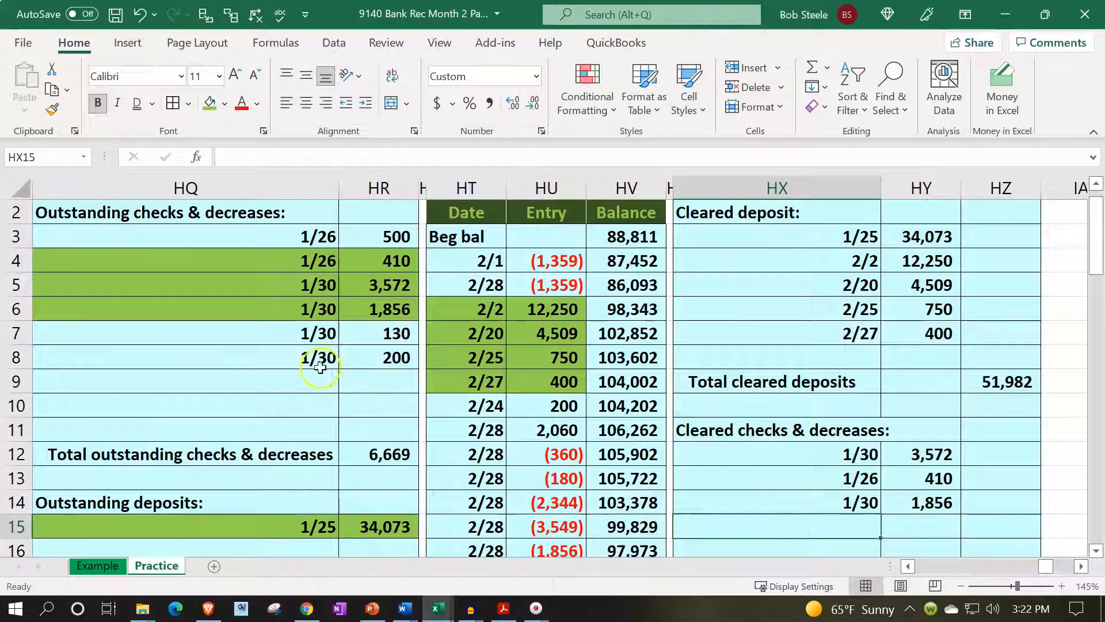
Shade the 1/30 outstanding check in HQ8:HR8 green and link its date and amount into HX15:HY15 under cleared checks
left_click_drag(320, 367, 346, 357)
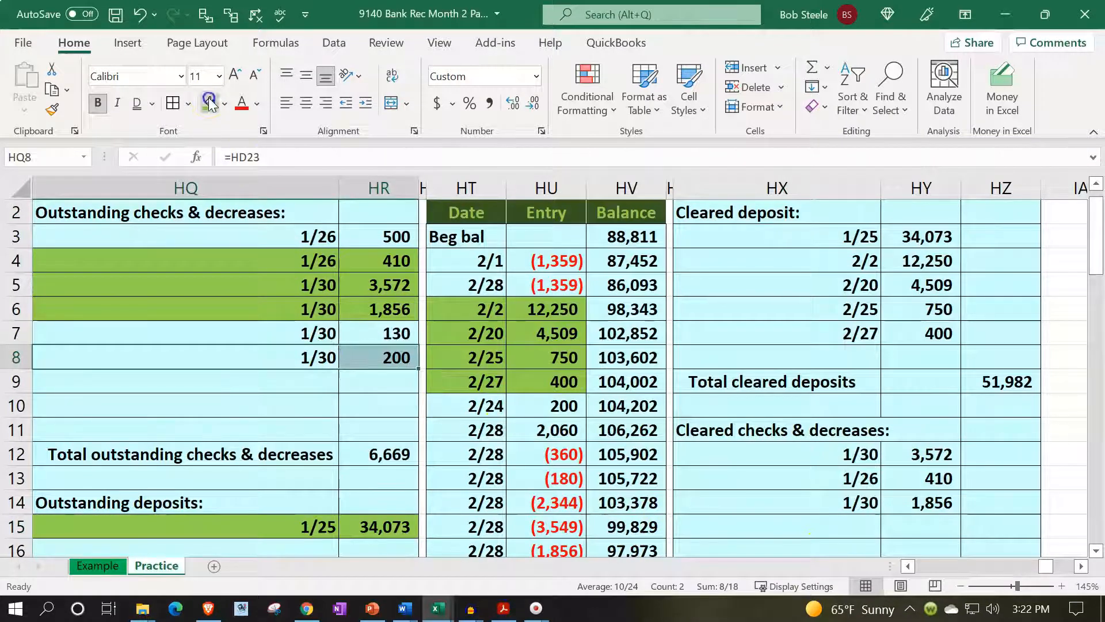
left_click(209, 102)
scroll(831, 316, "down", 1)
left_click(844, 459)
type("=")
key("Left")
key("Left")
key("Left")
key("Left")
key("Left")
key("Up")
key("Up")
key("Up")
key("Up")
key("Up")
key("Up")
key("Left")
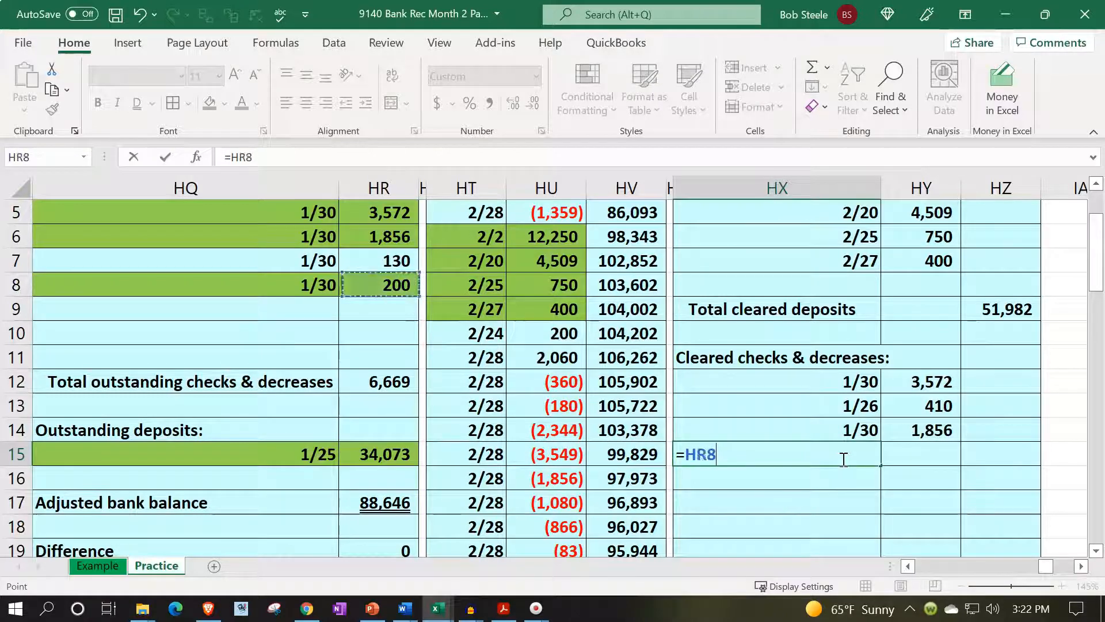
key("Left")
key("Tab")
type("=")
key("Left")
key("Left")
key("Left")
key("Left")
key("Left")
key("Up")
key("Up")
key("Up")
key("Up")
key("Up")
key("Up")
key("Up")
key("Left")
key("Left")
key("Return")
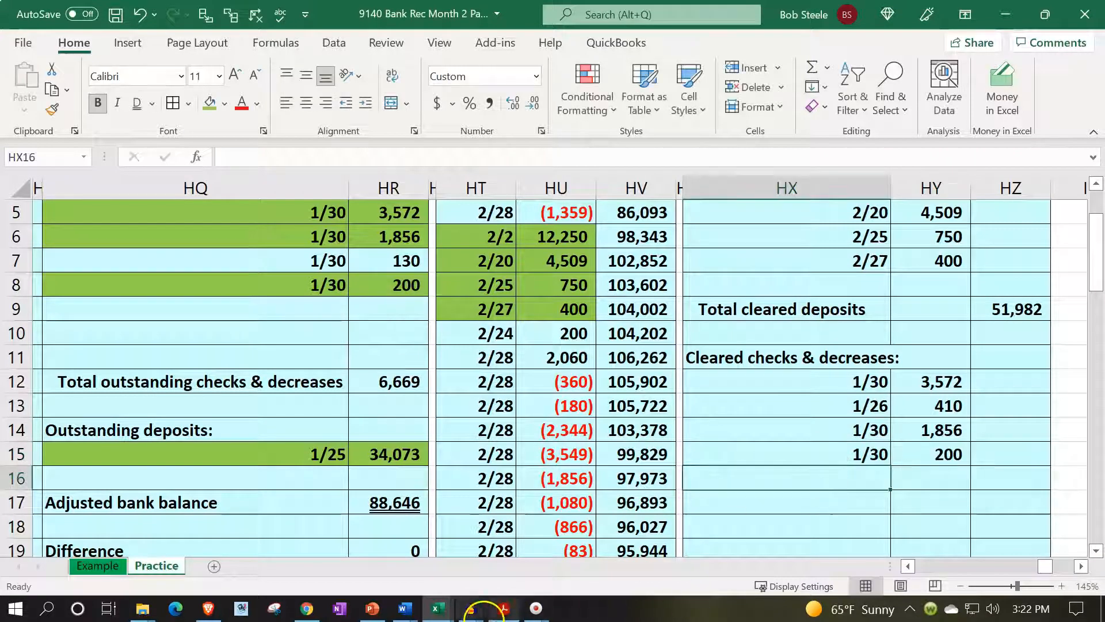
Highlight the 200.00 amount of check 1015 on the February bank statement PDF and return to the workbook
left_click(504, 608)
left_click_drag(847, 361, 933, 361)
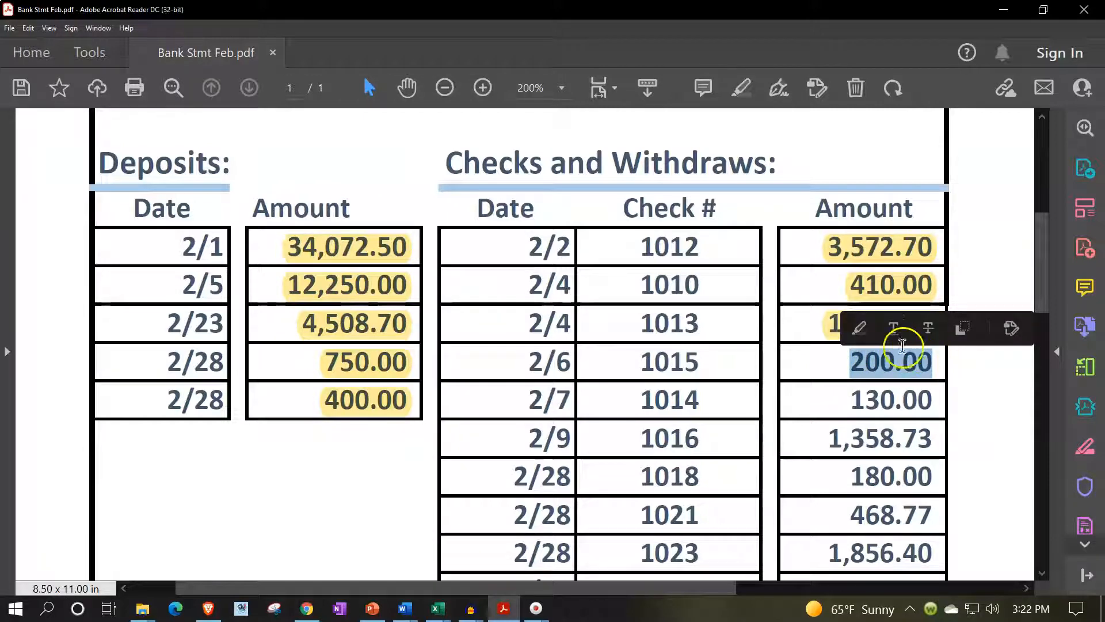
left_click(859, 327)
left_click(513, 611)
Shade the 1/30 outstanding check in HQ7:HR7 green and link its date into HX16 under cleared checks
left_click_drag(307, 257, 354, 258)
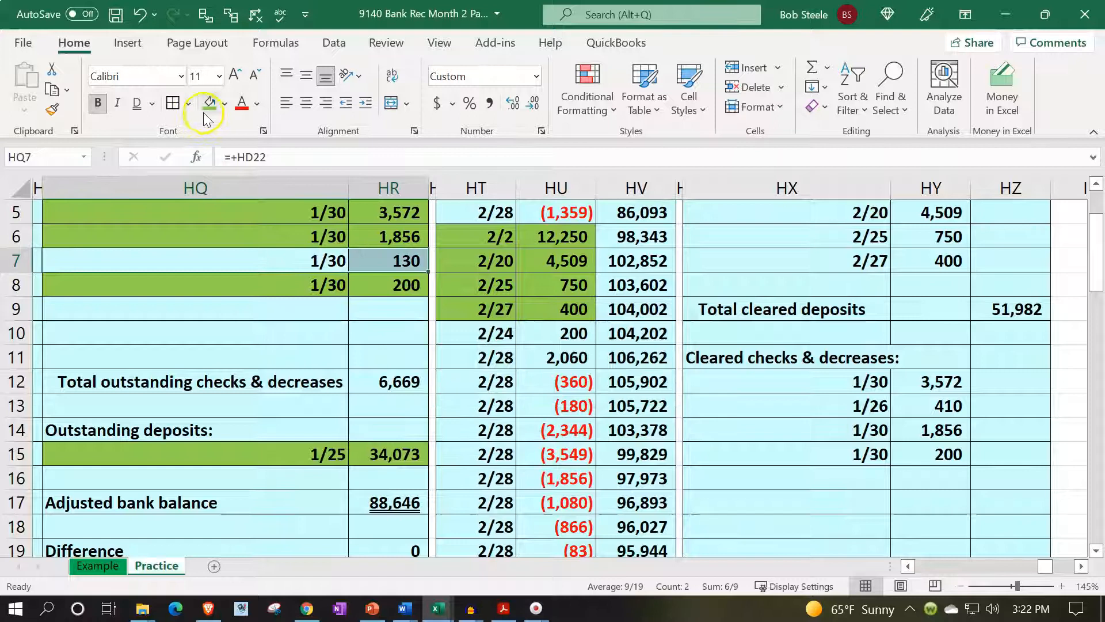
left_click(208, 104)
left_click(837, 479)
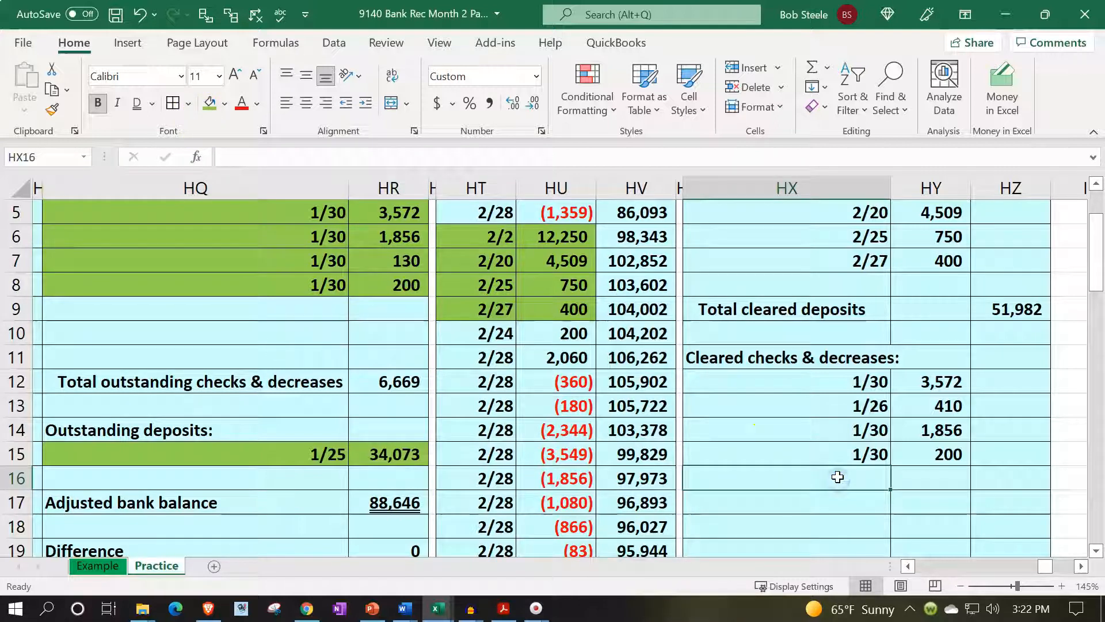
type("=")
key("Left")
key("Left")
key("Left")
key("Left")
key("Left")
key("Left")
key("Up")
key("Up")
key("Up")
key("Up")
key("Up")
key("Up")
key("Up")
key("Up")
key("Up")
key("Left")
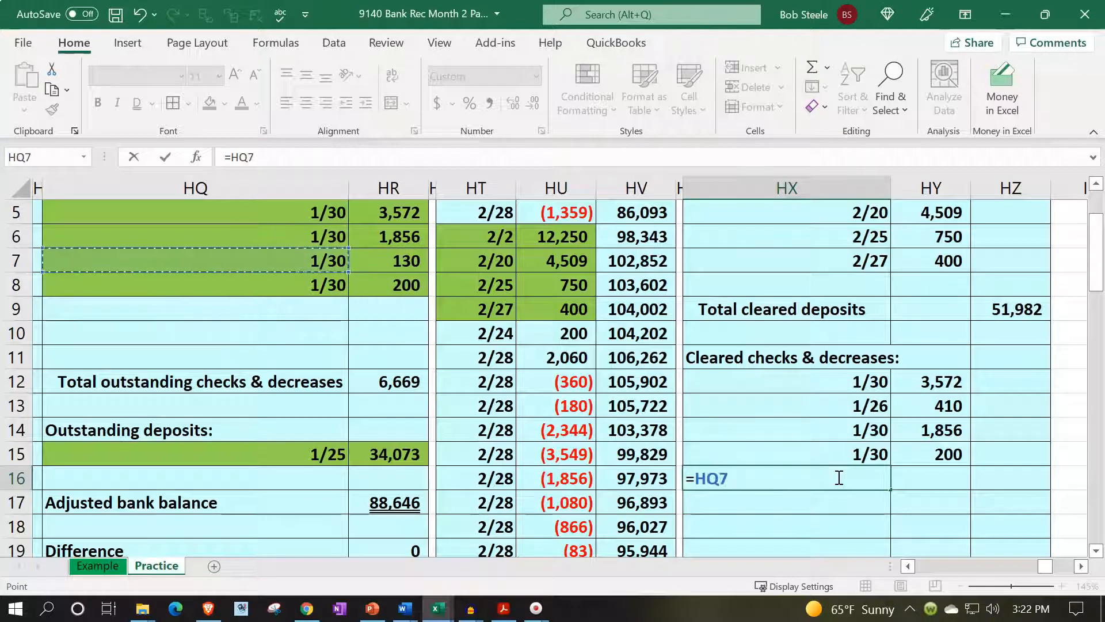
key("Tab")
Link the amount of the HQ7:HR7 check into HY16 beside its date
type("=")
key("Left")
key("Left")
key("Left")
key("Left")
key("Left")
key("Left")
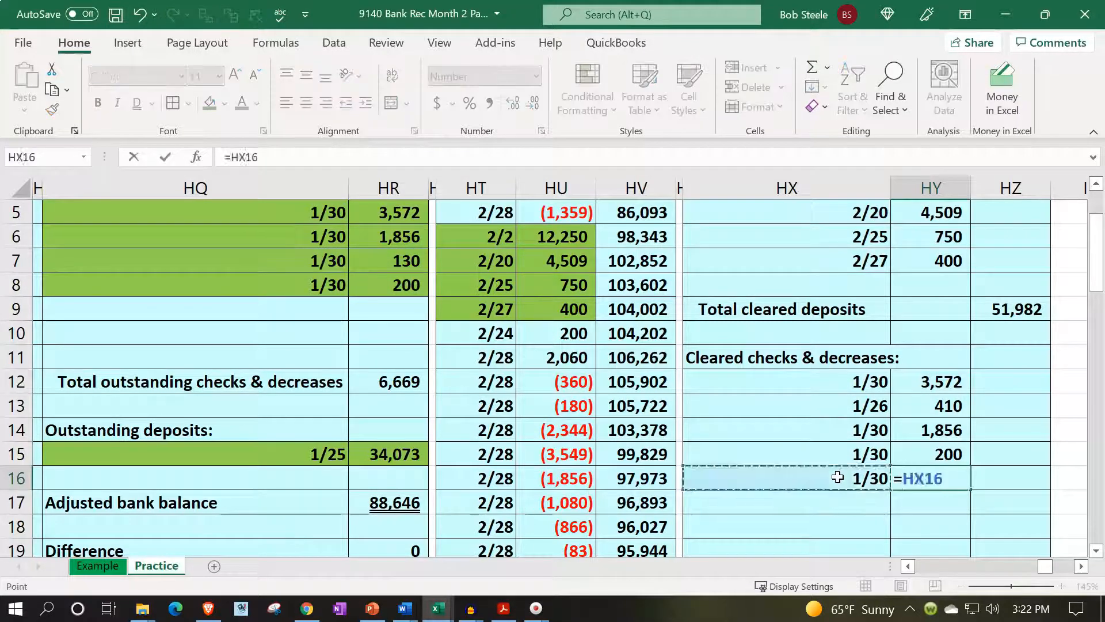
key("Up")
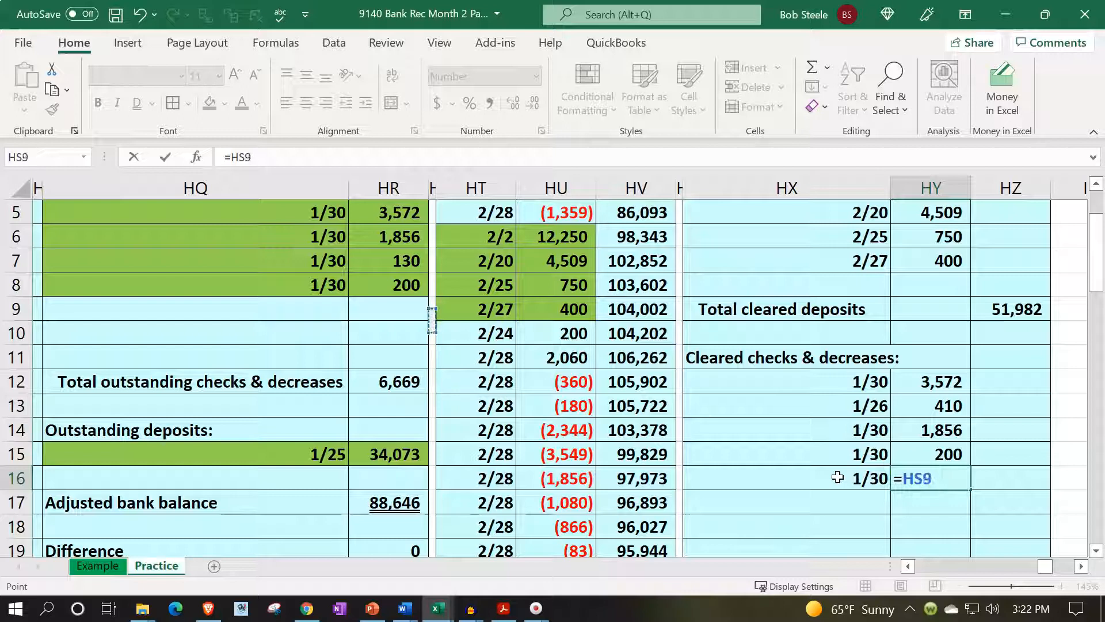
key("Return")
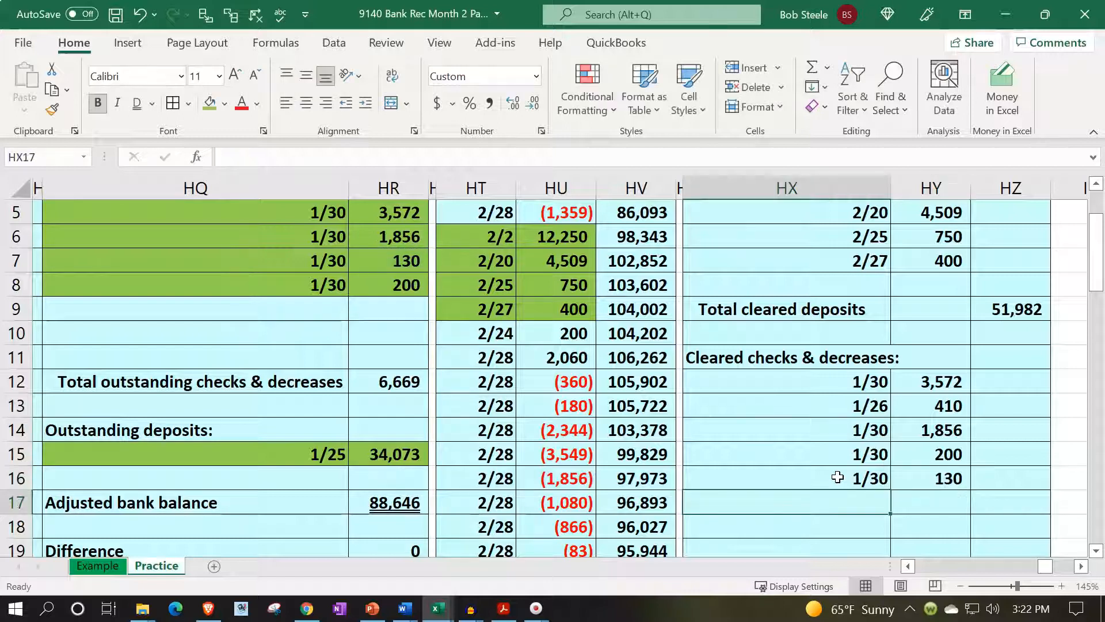
Highlight the 130.00 amount of check 1014 on the February bank statement PDF and return to the workbook
left_click(504, 608)
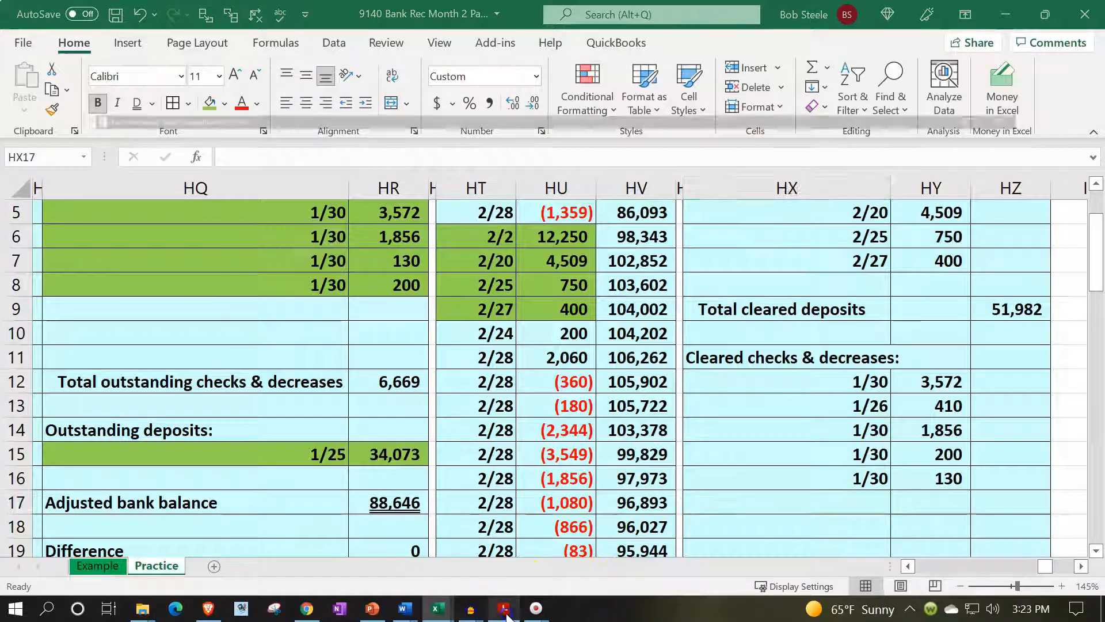
left_click_drag(851, 400, 933, 394)
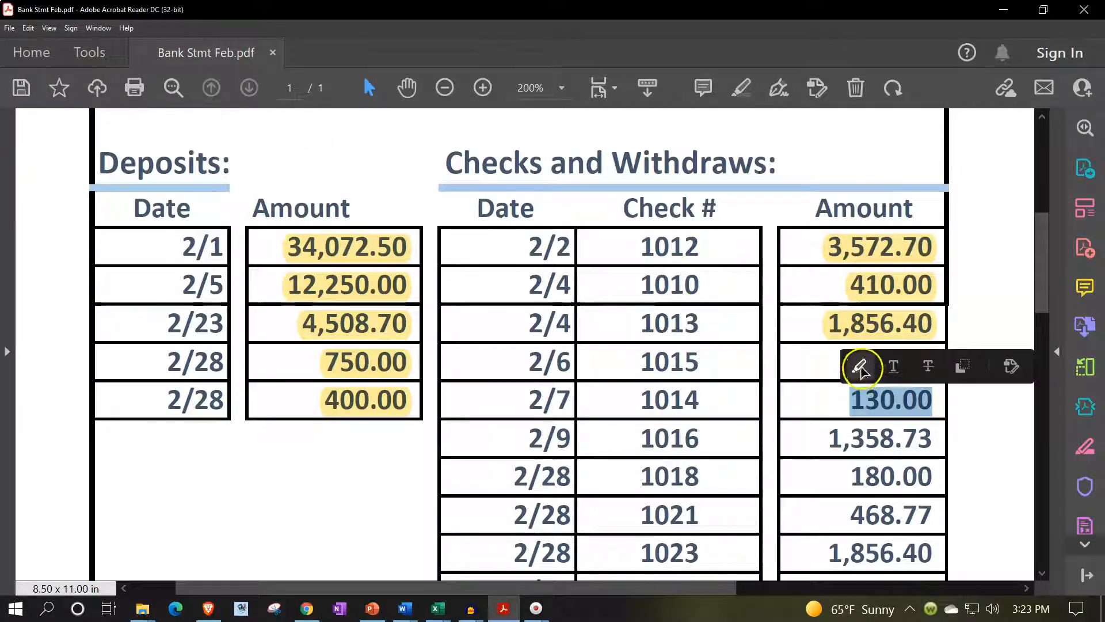
left_click(861, 368)
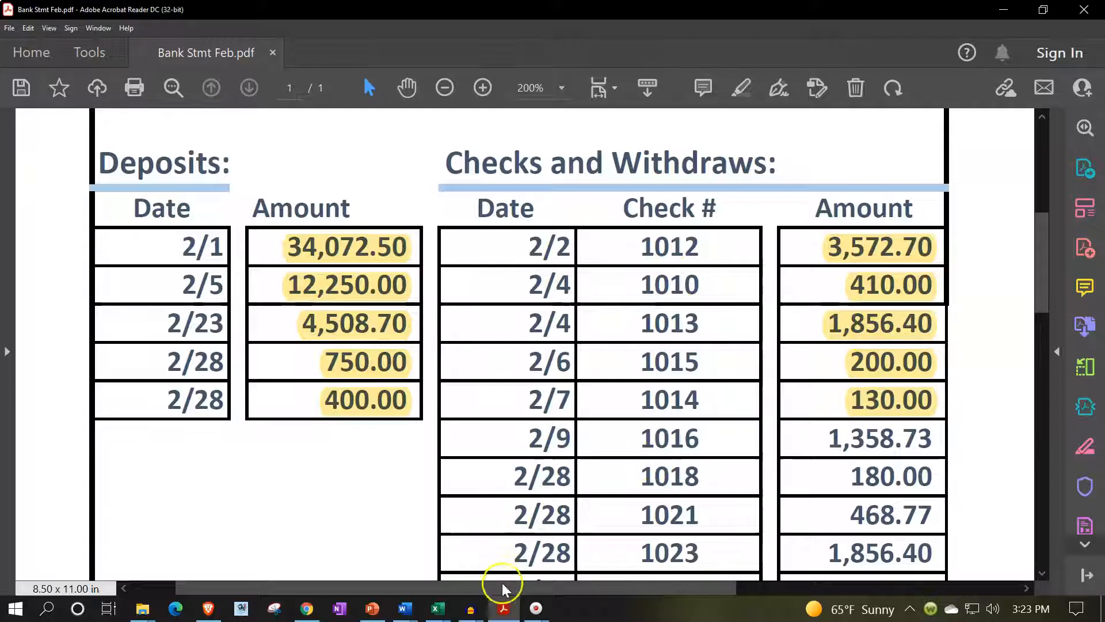
left_click(505, 606)
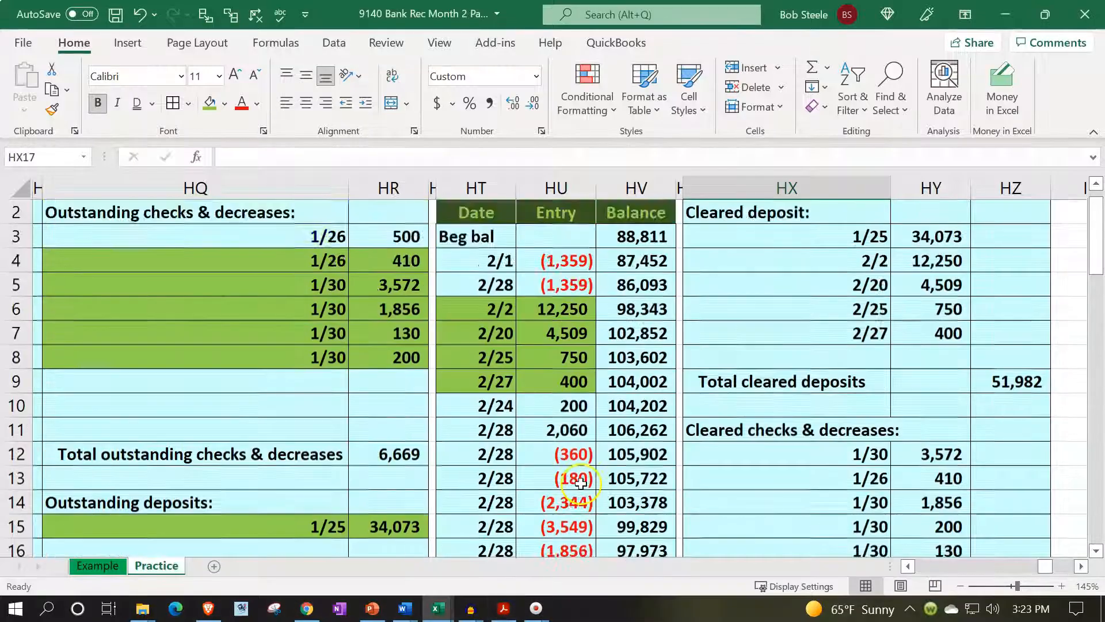
Shade the 2/1 ledger entry in HT4:HU4 green and link its date into HX17 under cleared checks
left_click(568, 261)
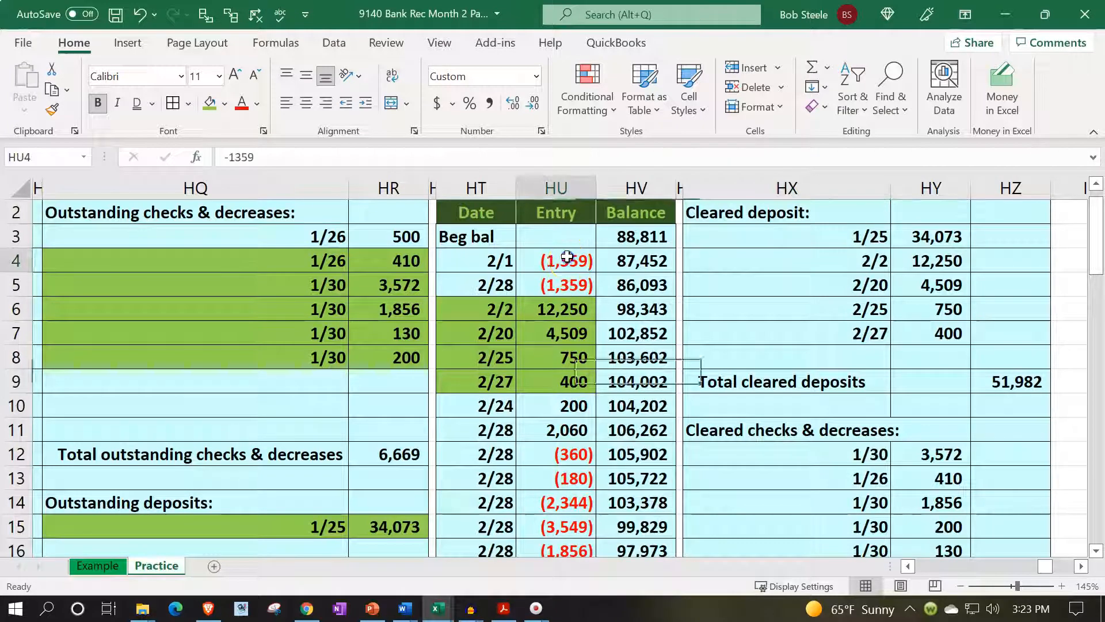
left_click_drag(501, 261, 526, 256)
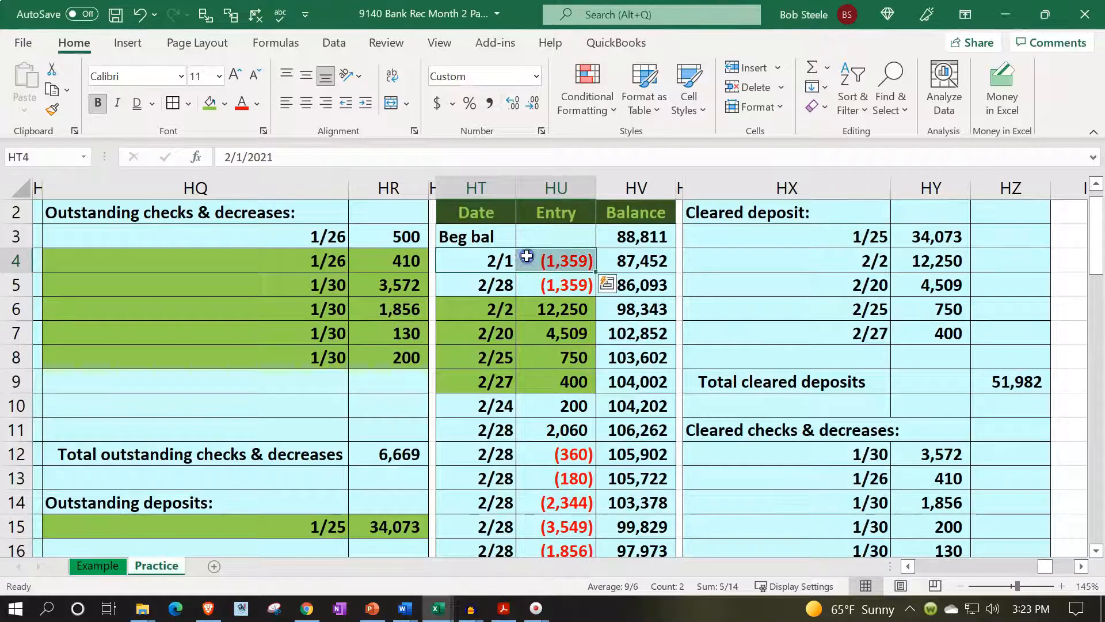
left_click(211, 105)
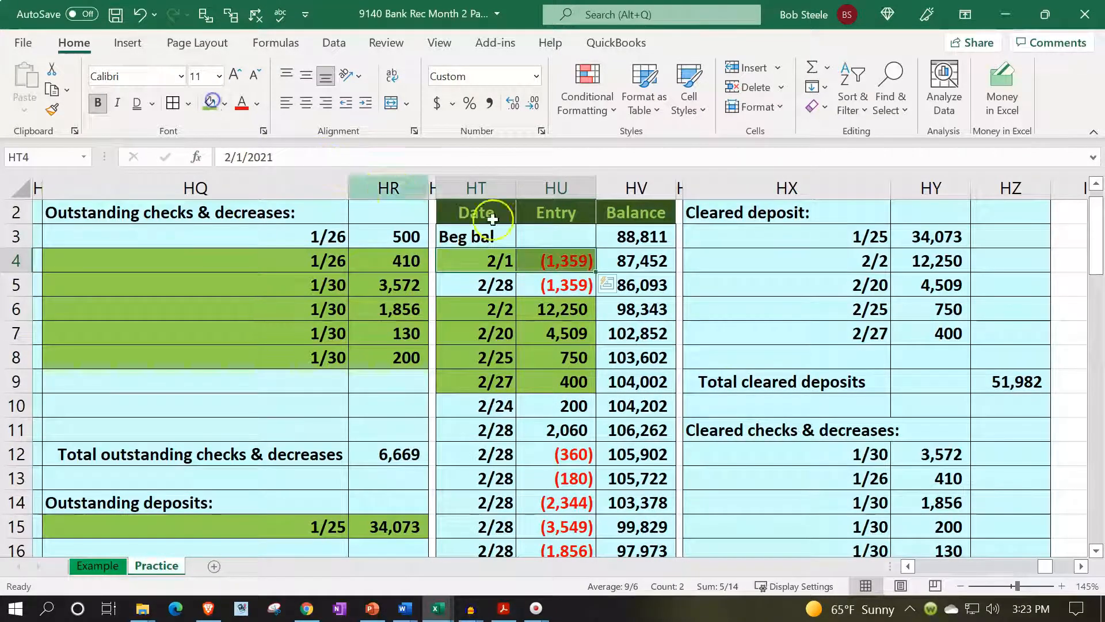
scroll(720, 328, "down", 1)
left_click(782, 505)
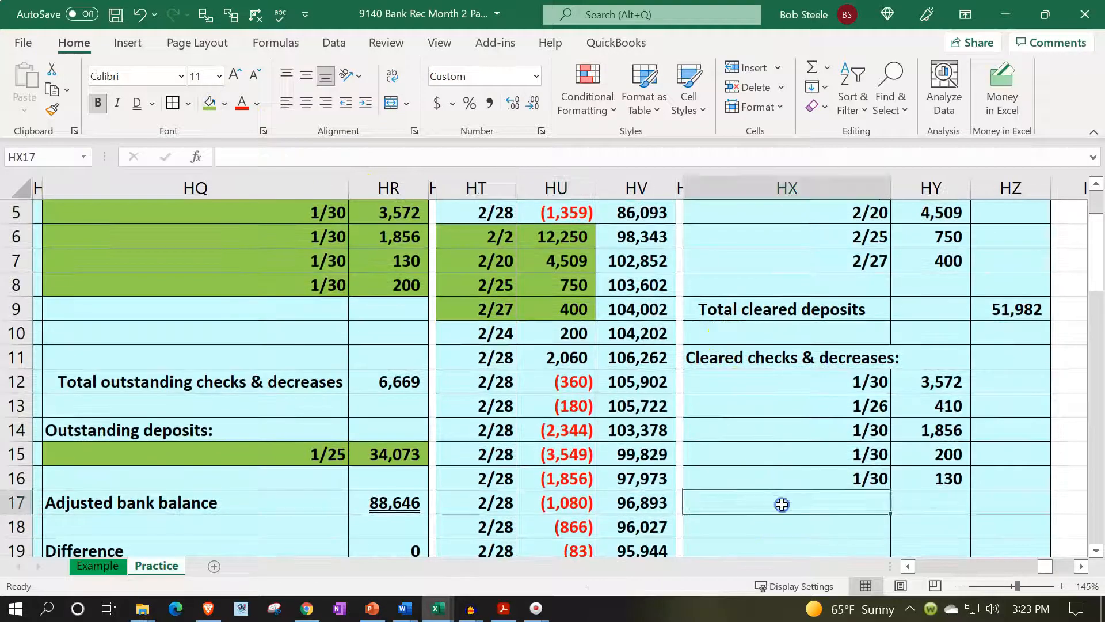
type("=")
key("Up")
key("Up")
key("Up")
key("Up")
key("Up")
key("Up")
key("Up")
key("Up")
key("Up")
key("Up")
key("Left")
key("Left")
key("Left")
key("Left")
key("Up")
key("Up")
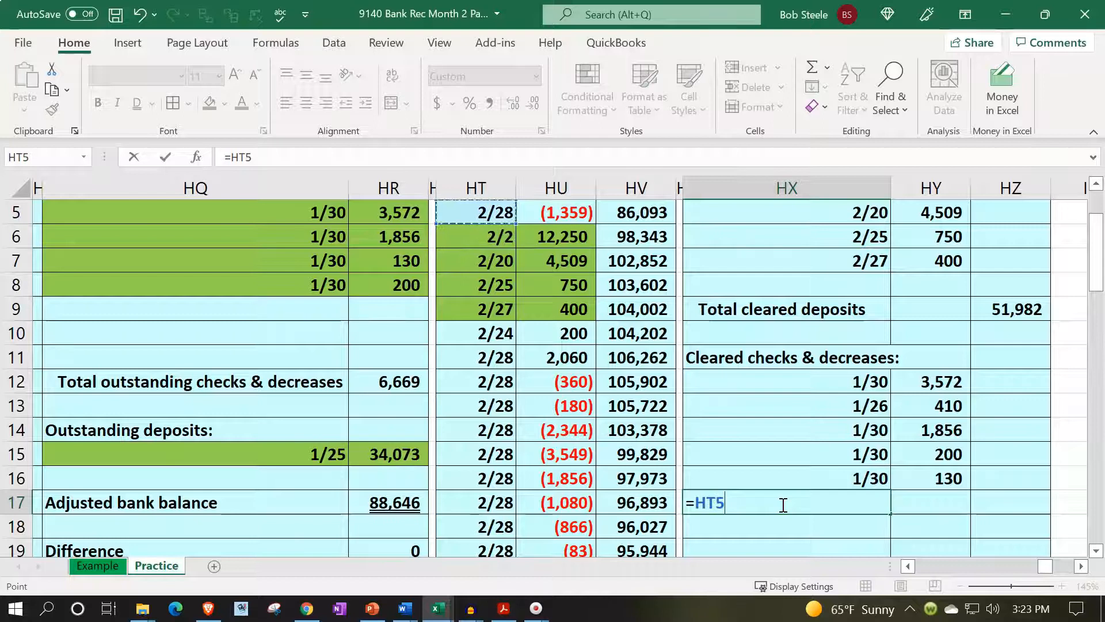
key("Up")
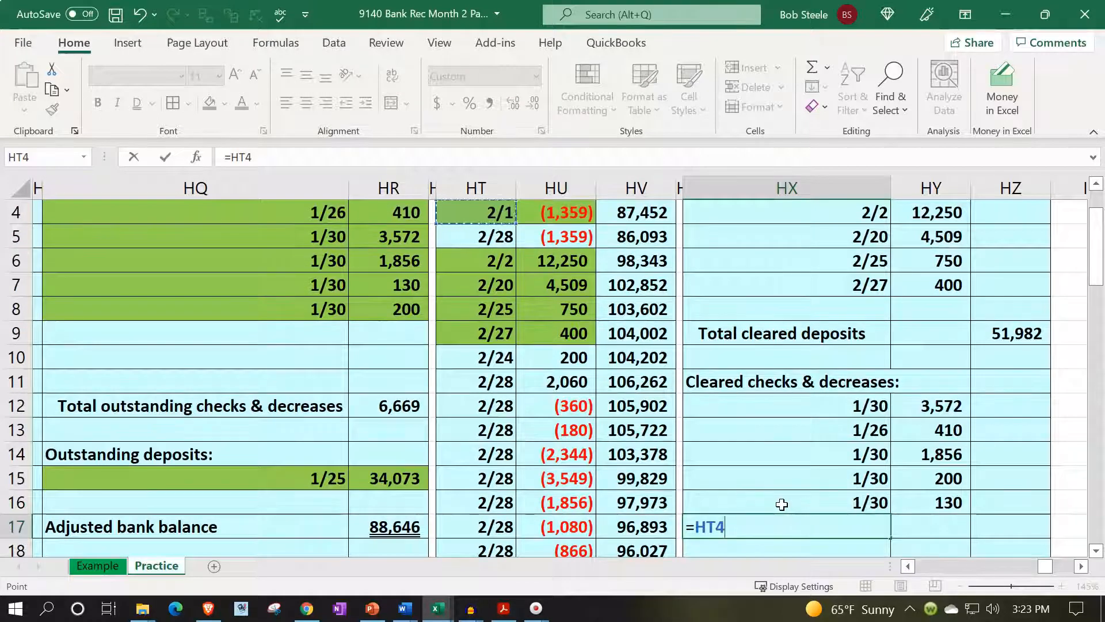
key("Tab")
Link the 2/1 entry amount from HU4 into HY17 and reverse its sign with =-HU4
type("=")
key("Left")
key("Left")
key("Up")
key("Up")
key("Up")
key("Up")
key("Up")
key("Up")
key("Up")
key("Up")
key("Up")
key("Up")
key("Up")
key("Up")
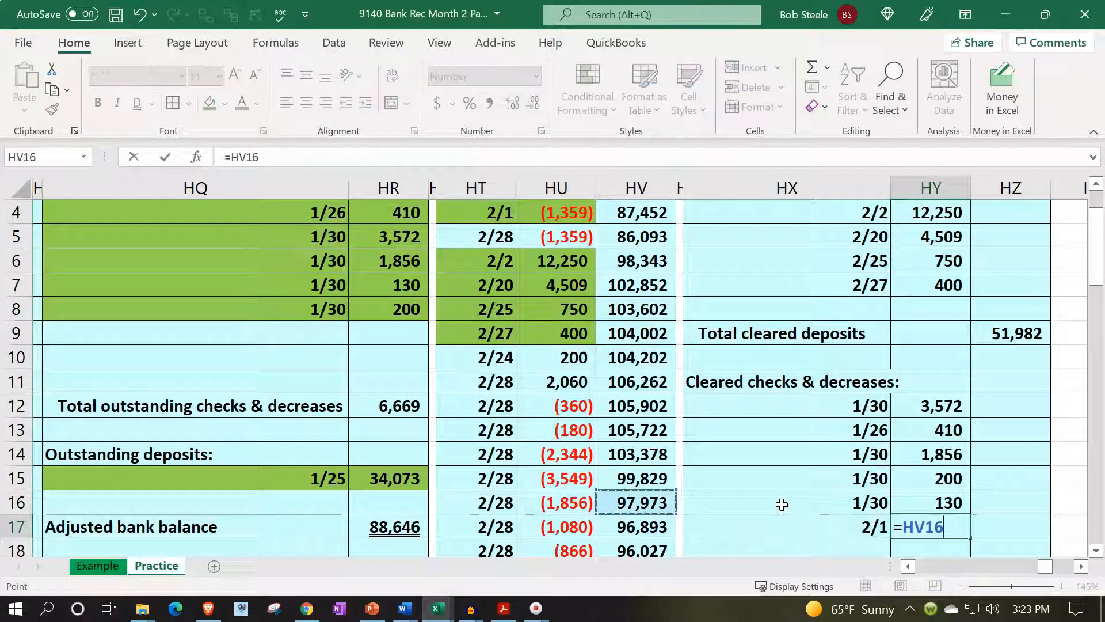
key("Left")
key("ctrl+Return")
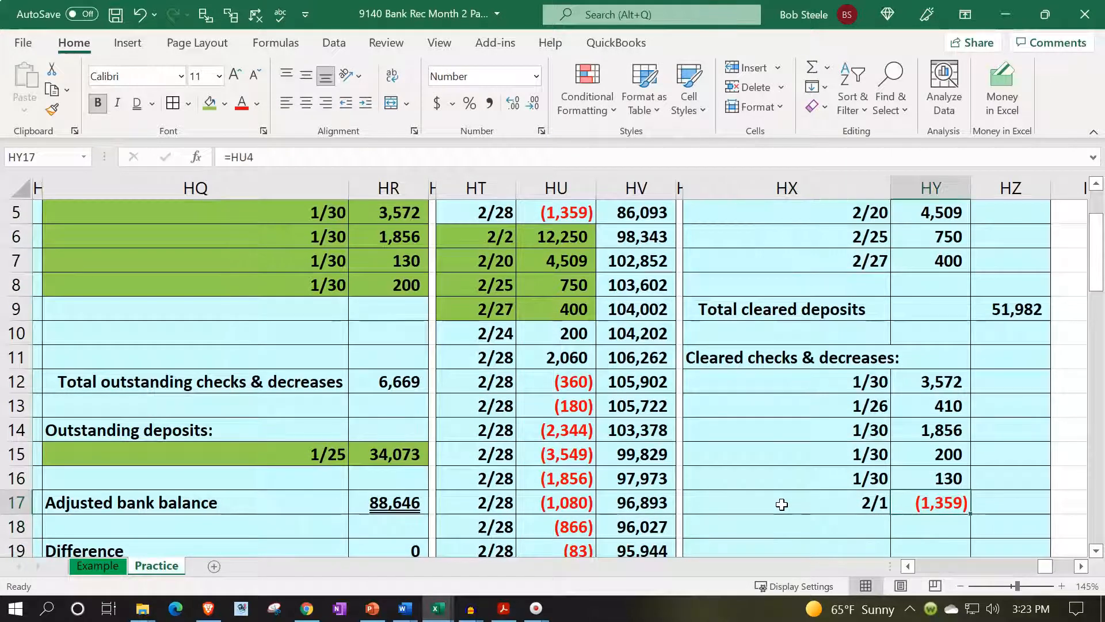
double_click(922, 504)
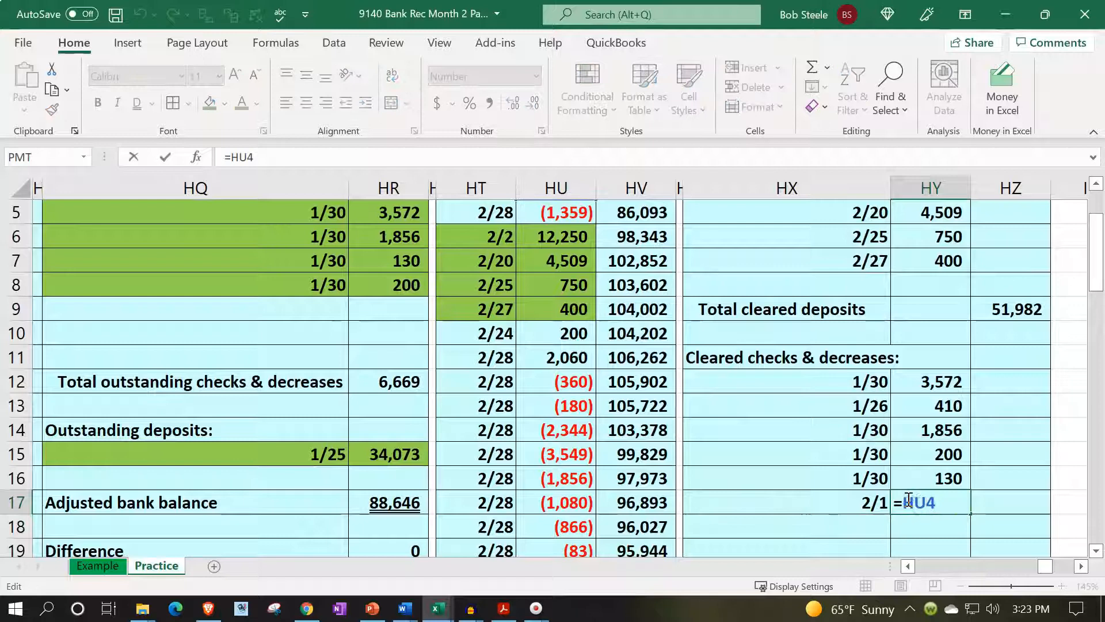
type("-")
key("Return")
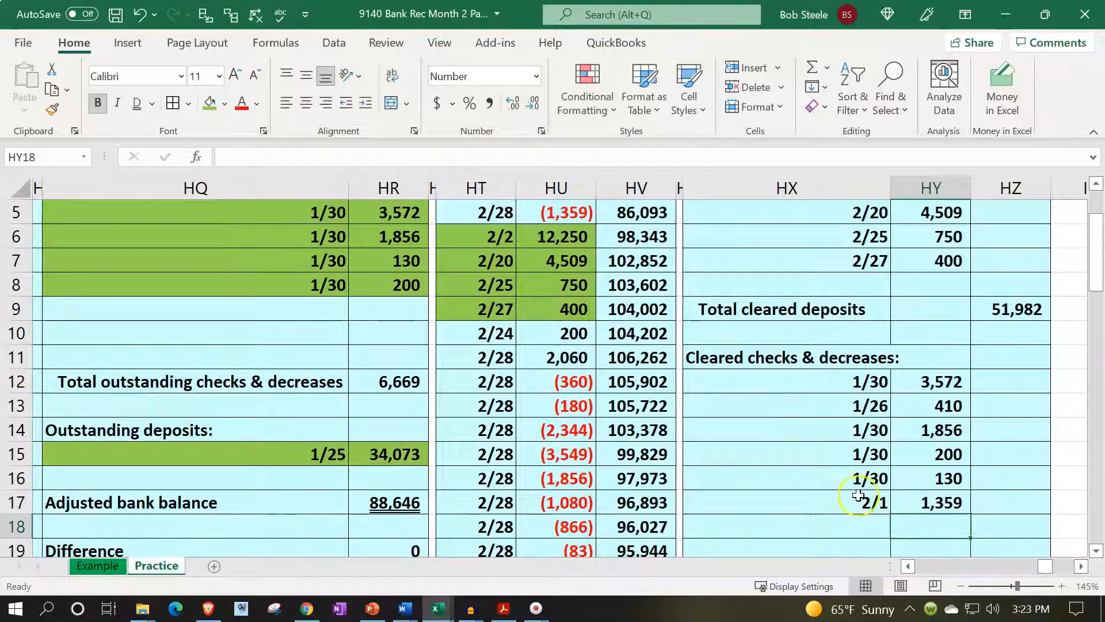
Highlight the 1,358.73 amount of check 1016 on the February bank statement PDF and return to the workbook
scroll(717, 434, "up", 2)
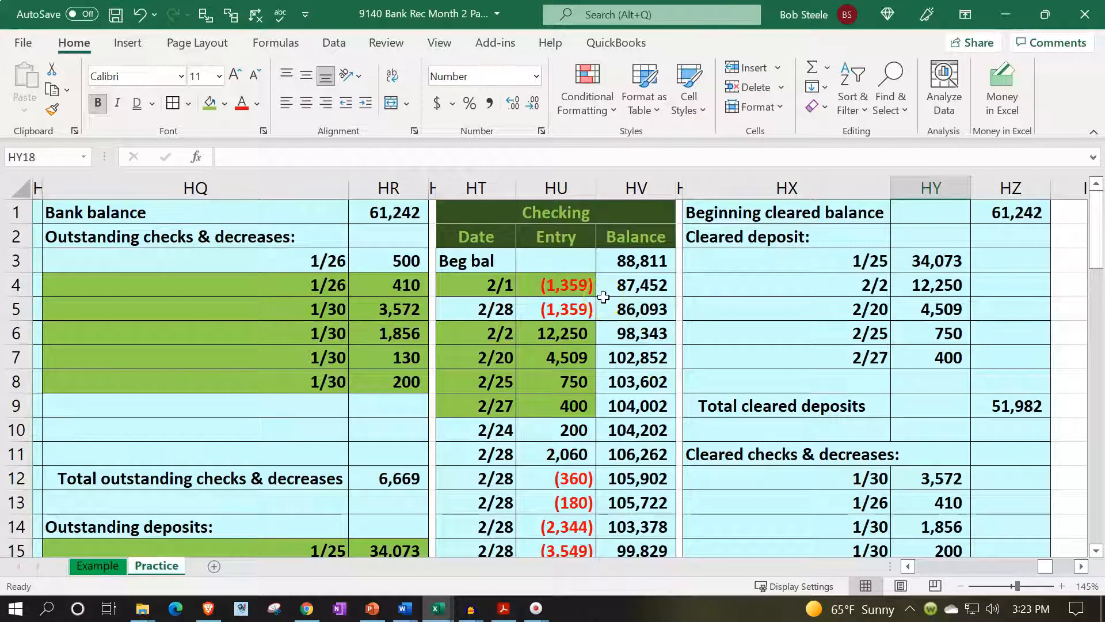
scroll(603, 296, "down", 1)
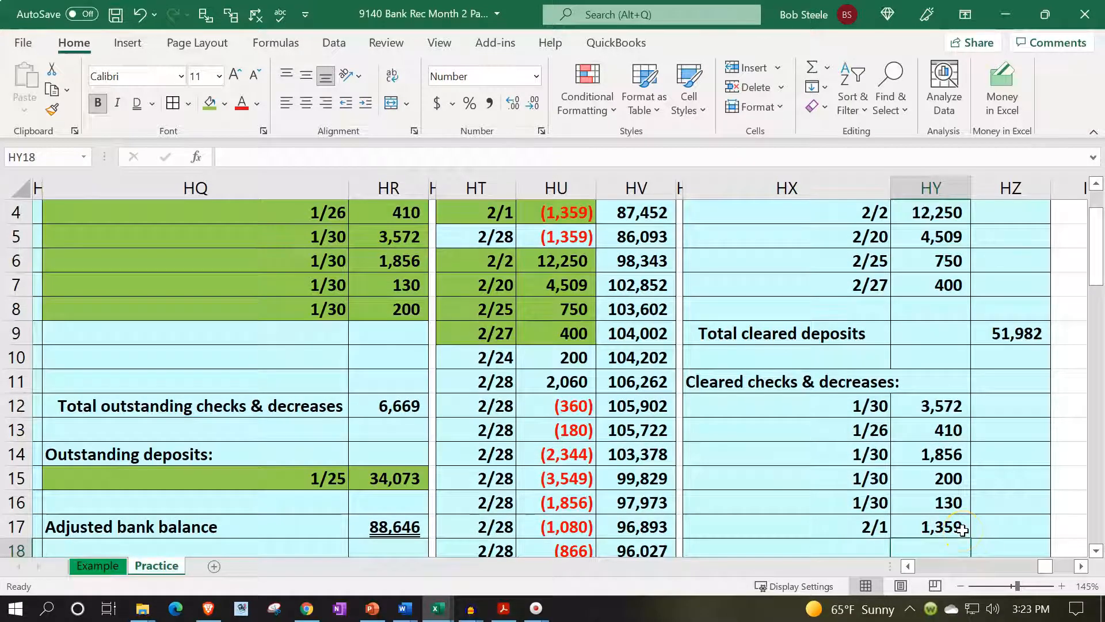
left_click(855, 518)
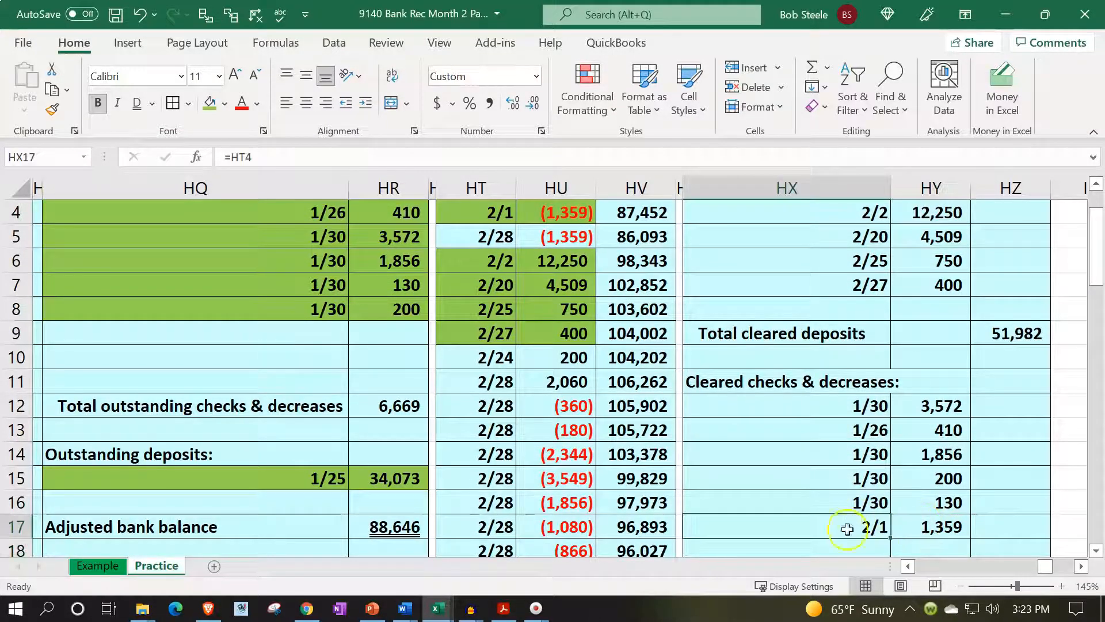
left_click(504, 608)
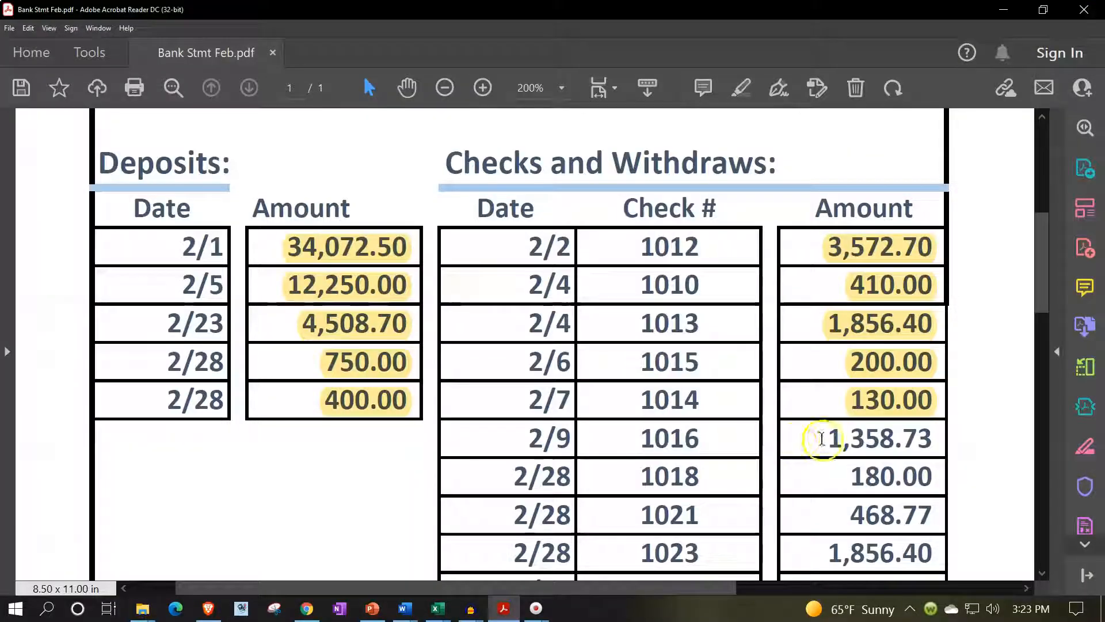
double_click(858, 433)
left_click(864, 401)
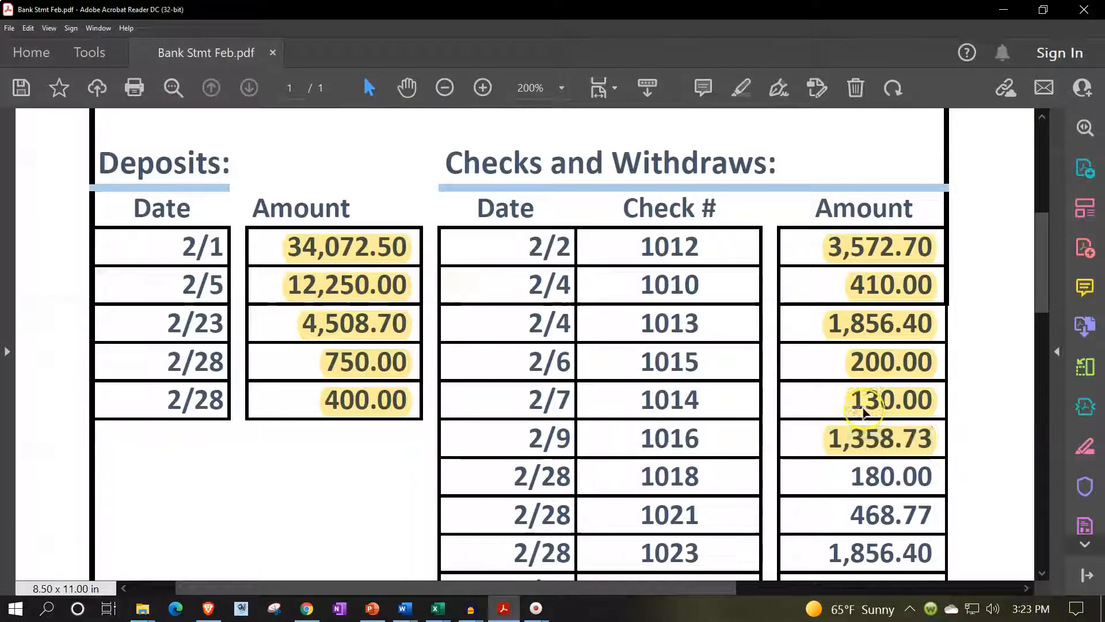
scroll(758, 396, "down", 2)
left_click(505, 606)
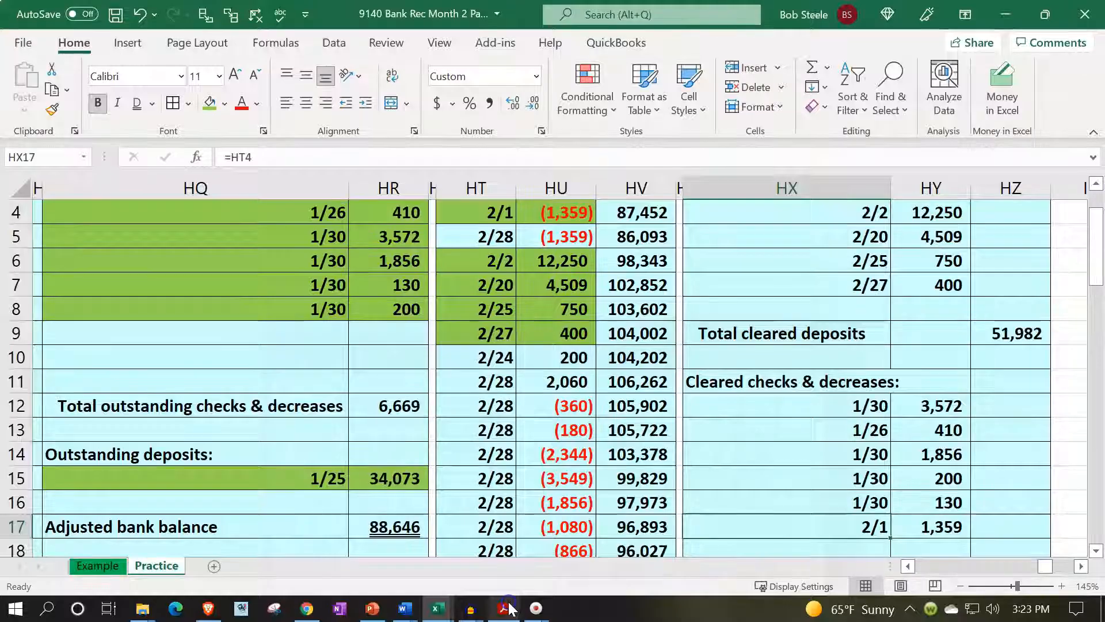
Shade the 2/28 ledger entry in HT13:HU13 green and link its date into HX18 under cleared checks
left_click_drag(514, 427, 536, 424)
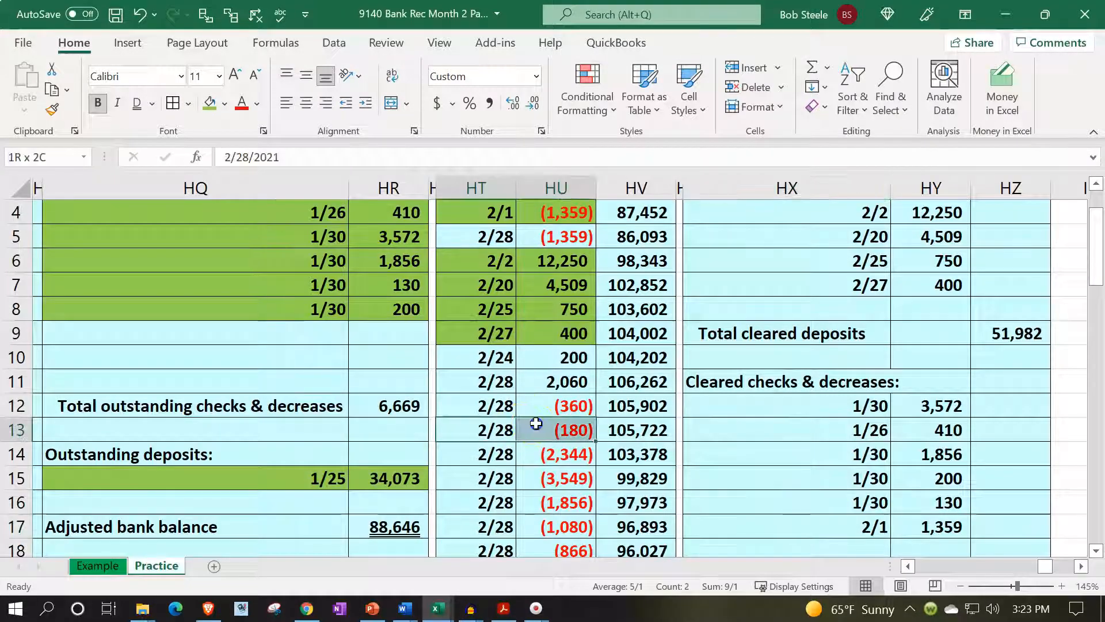
left_click(216, 103)
scroll(814, 353, "down", 1)
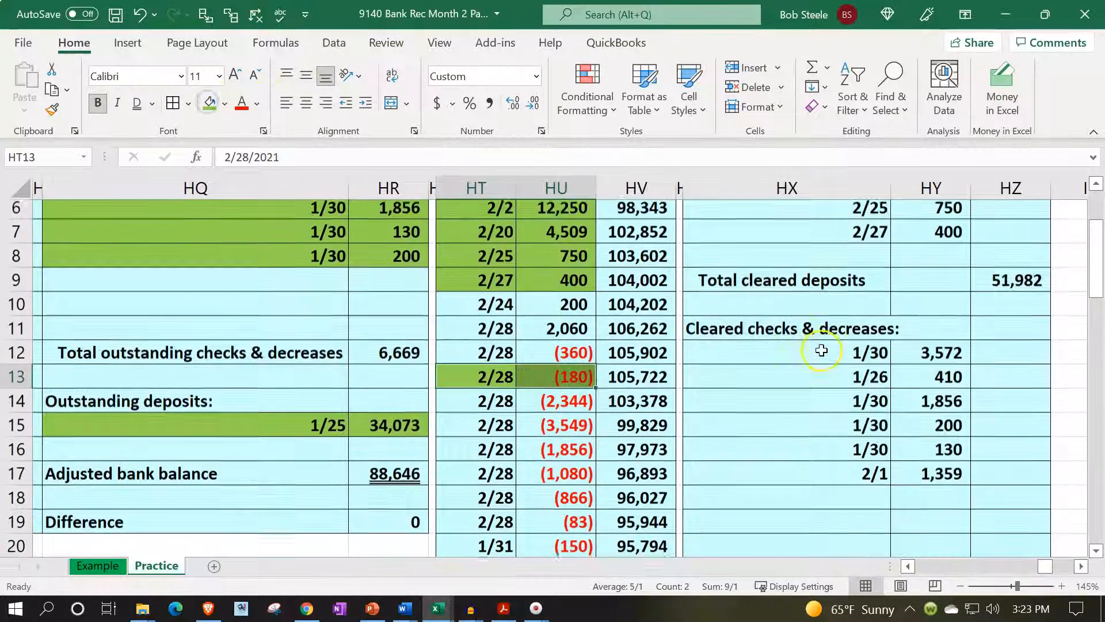
left_click(817, 478)
type("=")
key("Left")
key("Left")
key("Left")
key("Left")
key("Up")
key("Up")
key("Up")
key("Up")
key("Up")
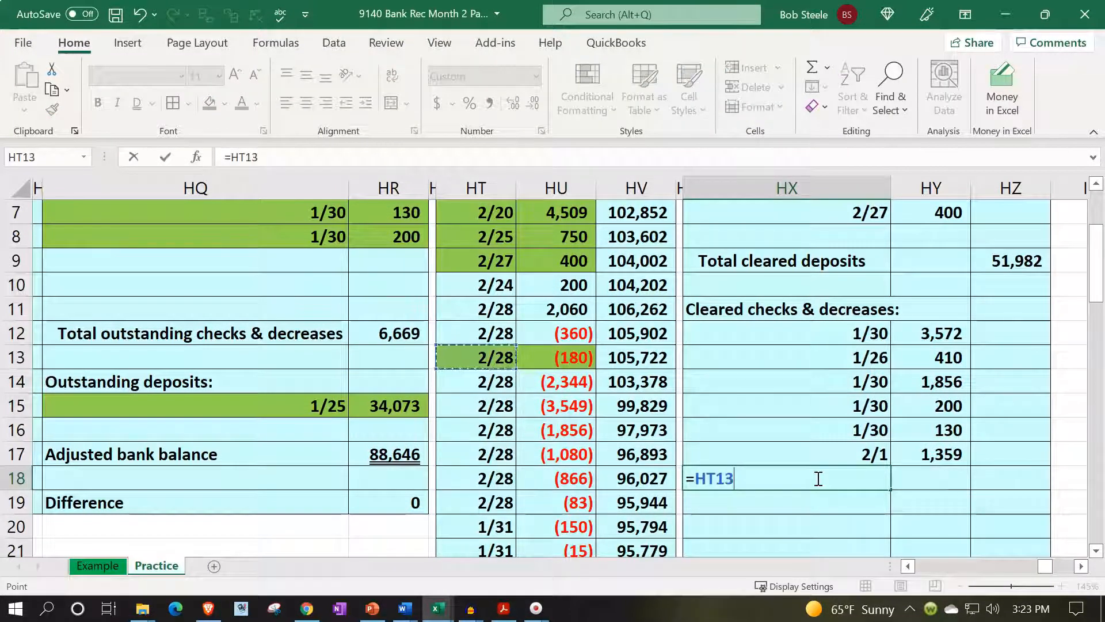
key("Tab")
Link the amount from HU13 into HY18 with its sign reversed, using -HU13
type("=")
key("Left")
key("Left")
key("Left")
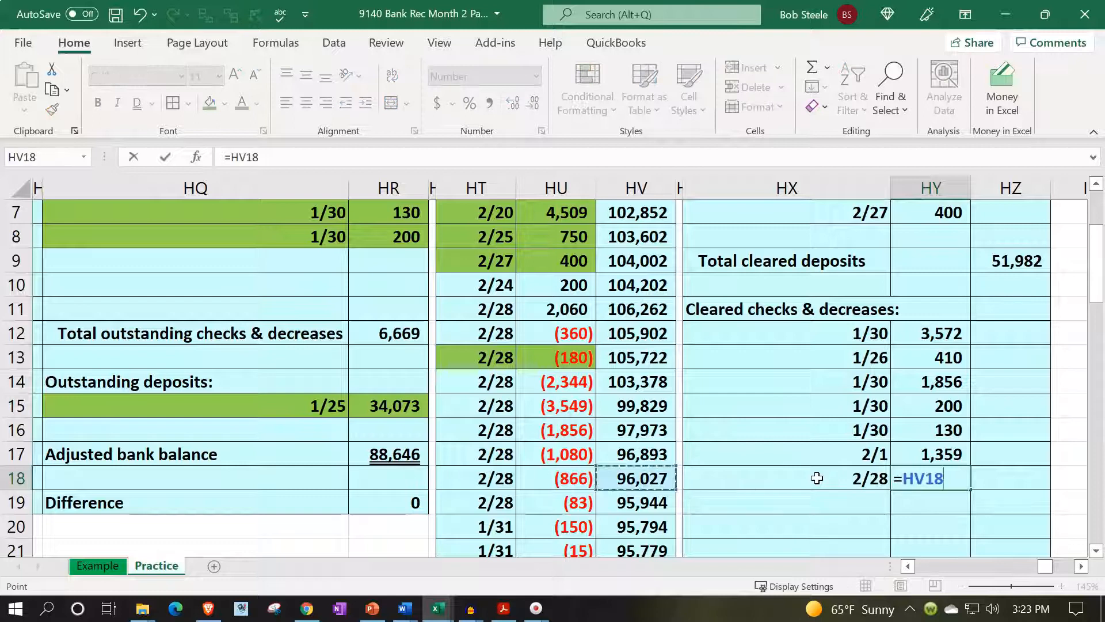
key("BackSpace")
key("BackSpace")
key("BackSpace")
key("BackSpace")
key("BackSpace")
type("-")
key("Up")
key("Up")
key("Up")
key("Left")
key("Left")
key("Left")
key("Left")
key("Up")
key("Up")
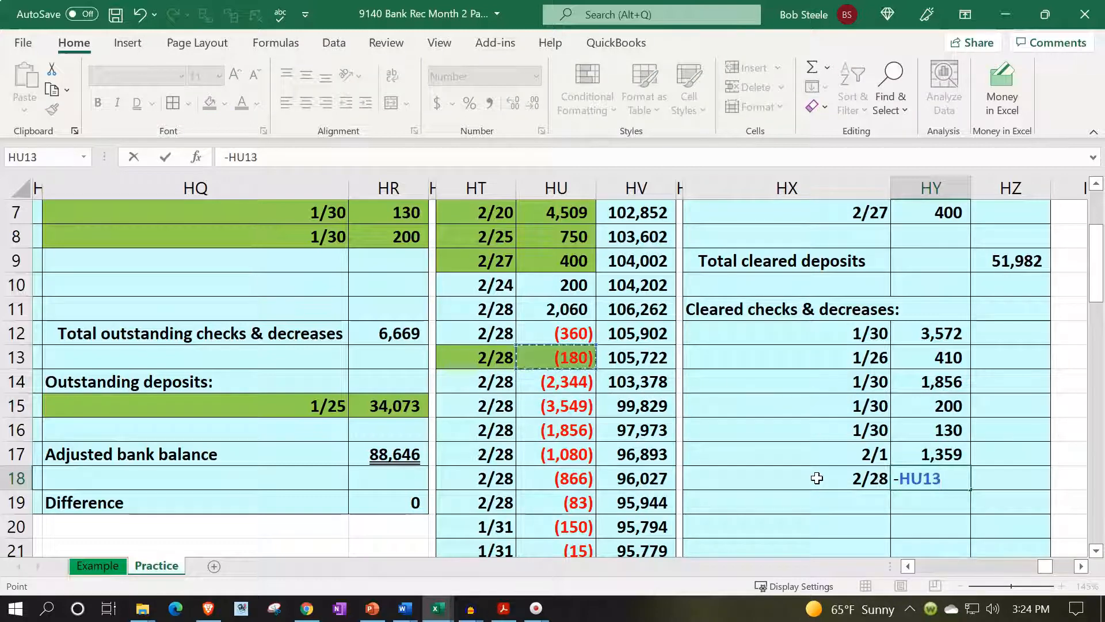
key("Return")
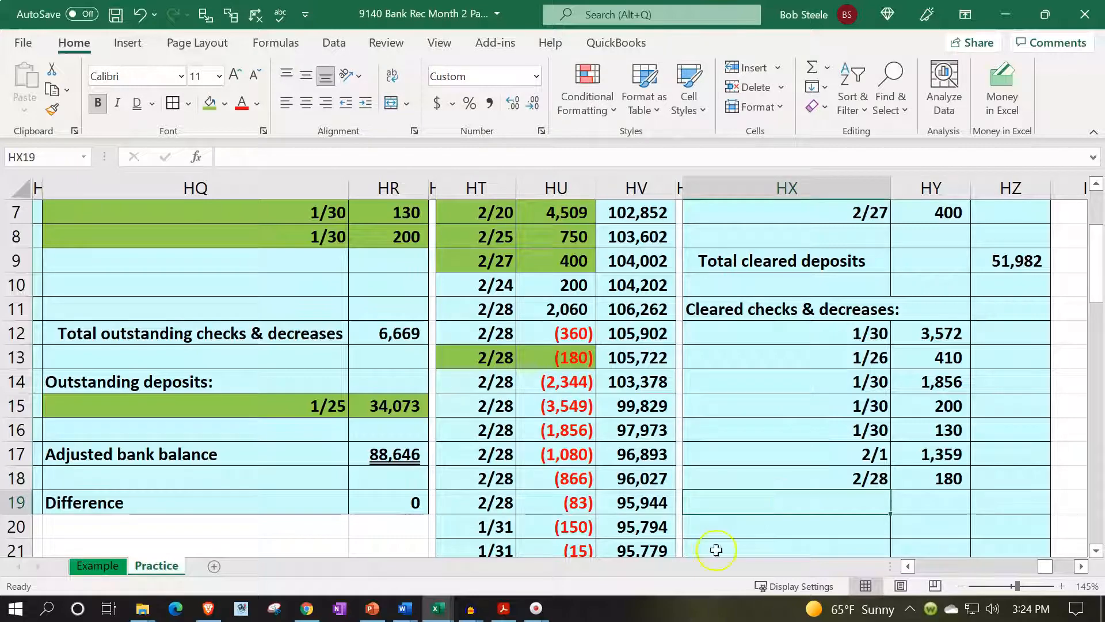
Highlight the 180.00 amount of check 1018 on the February bank statement PDF and return to the workbook's ledger entries
left_click(504, 608)
left_click_drag(850, 423, 935, 423)
left_click(867, 395)
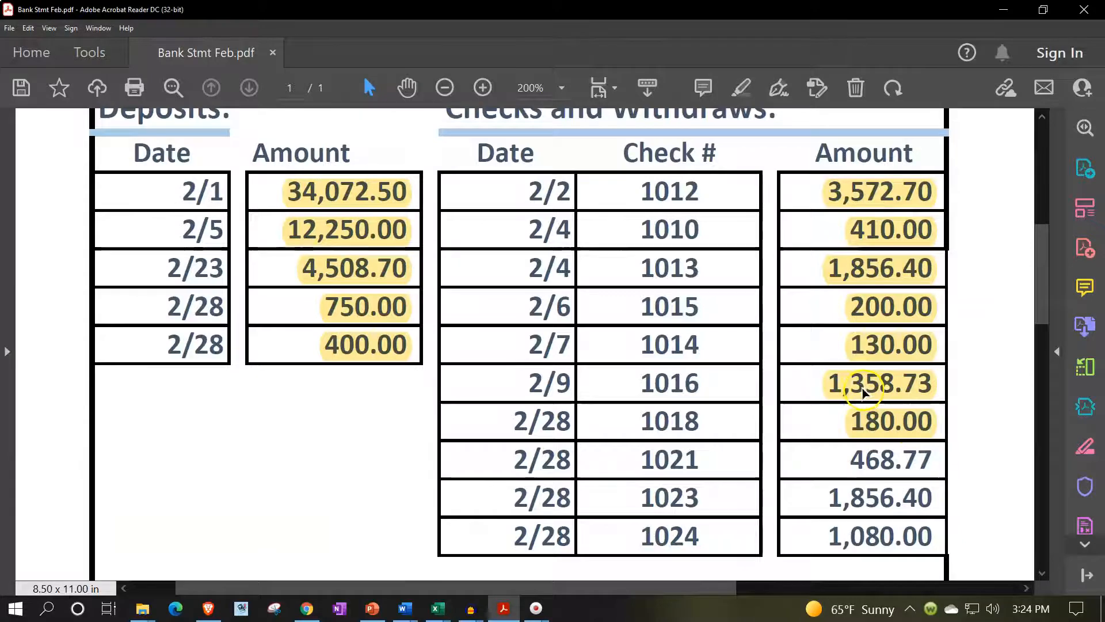
left_click(499, 615)
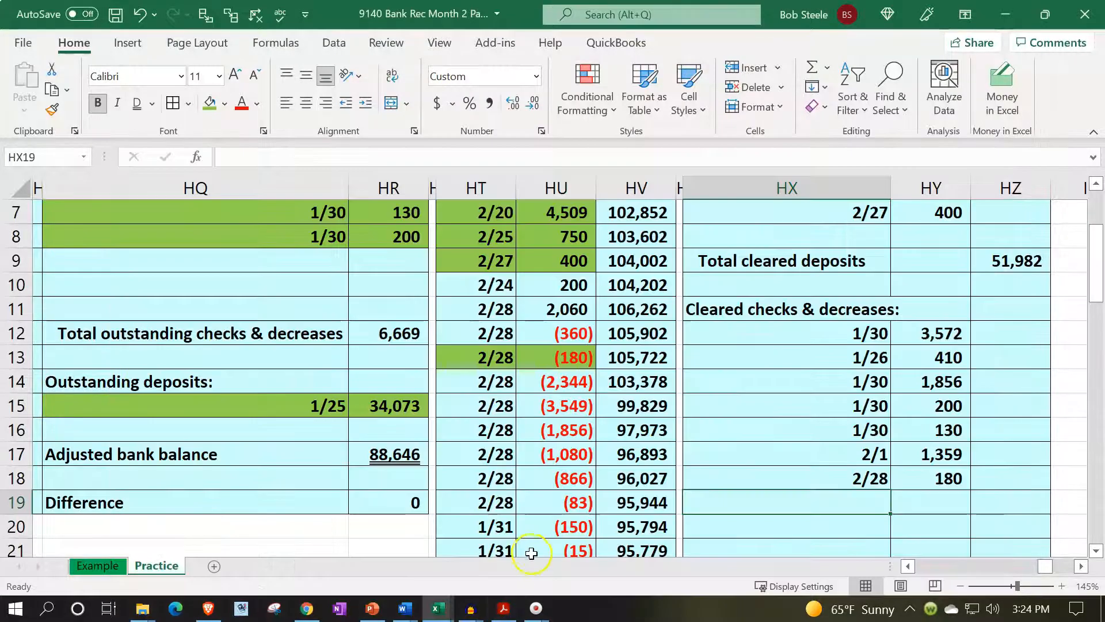
scroll(548, 529, "down", 1)
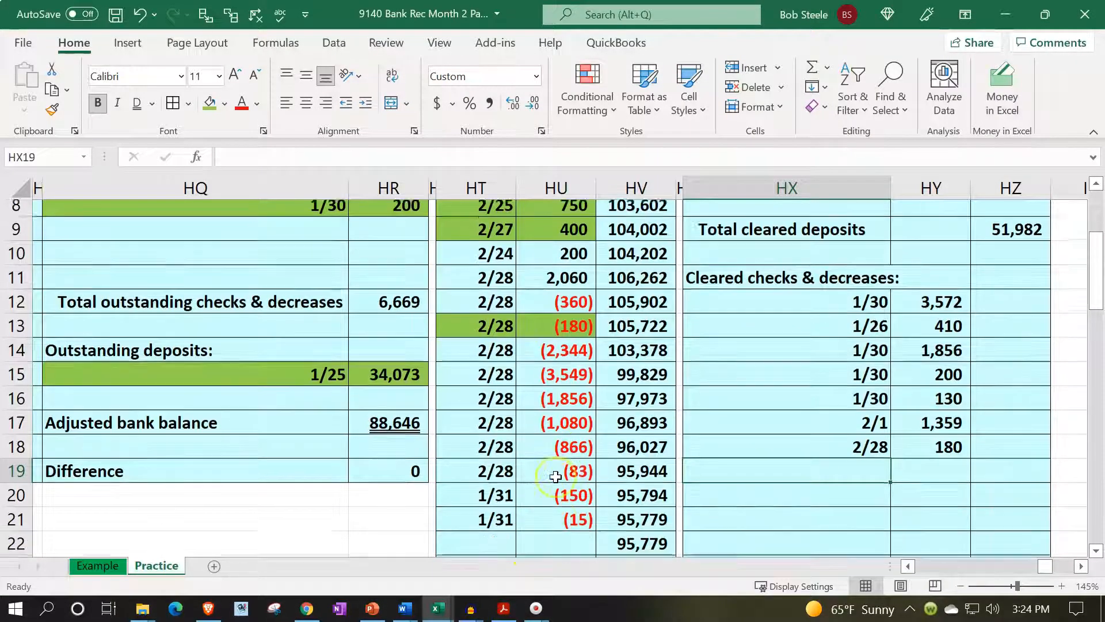
Check the unhighlighted checks on the February bank statement PDF and shade the matching 2/28 ledger entry in HT16:HU16 green
left_click(503, 610)
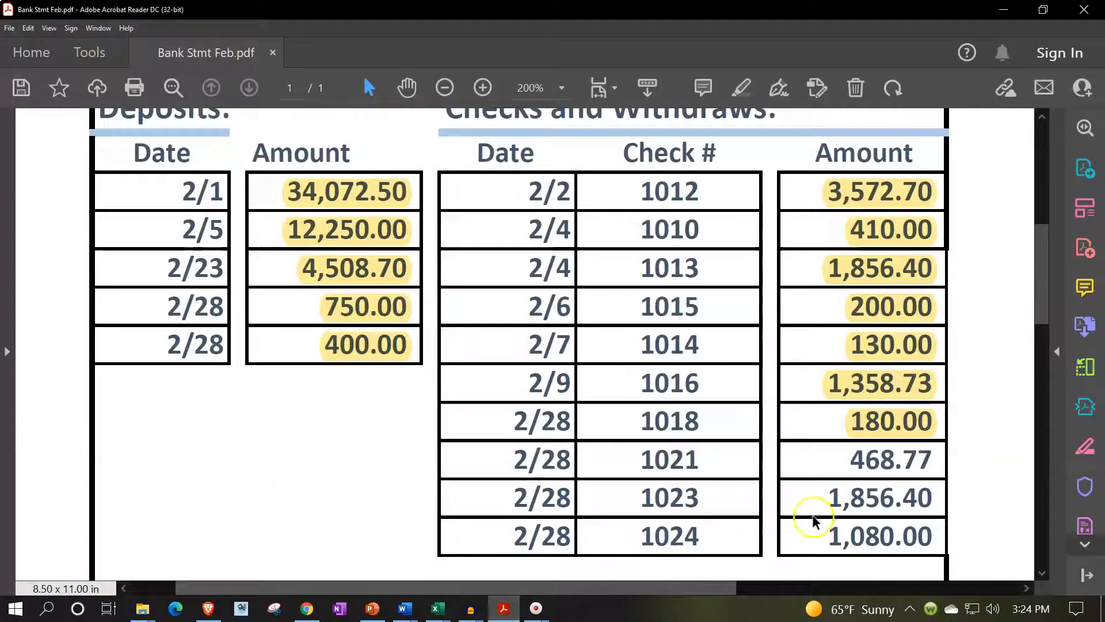
left_click(505, 607)
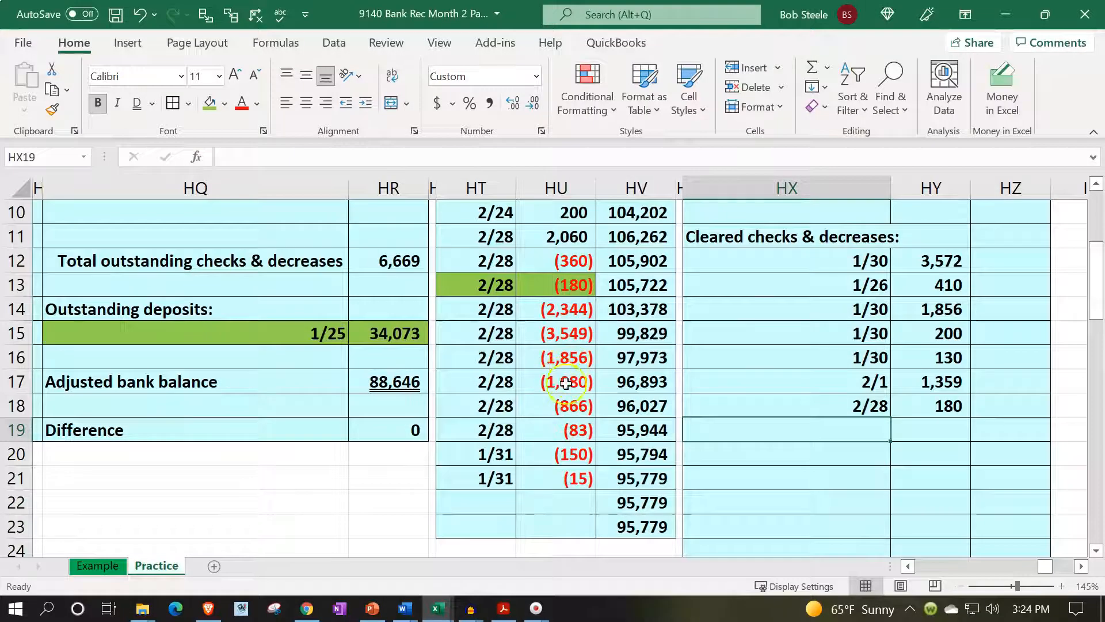
left_click_drag(494, 357, 546, 357)
scroll(538, 403, "up", 2)
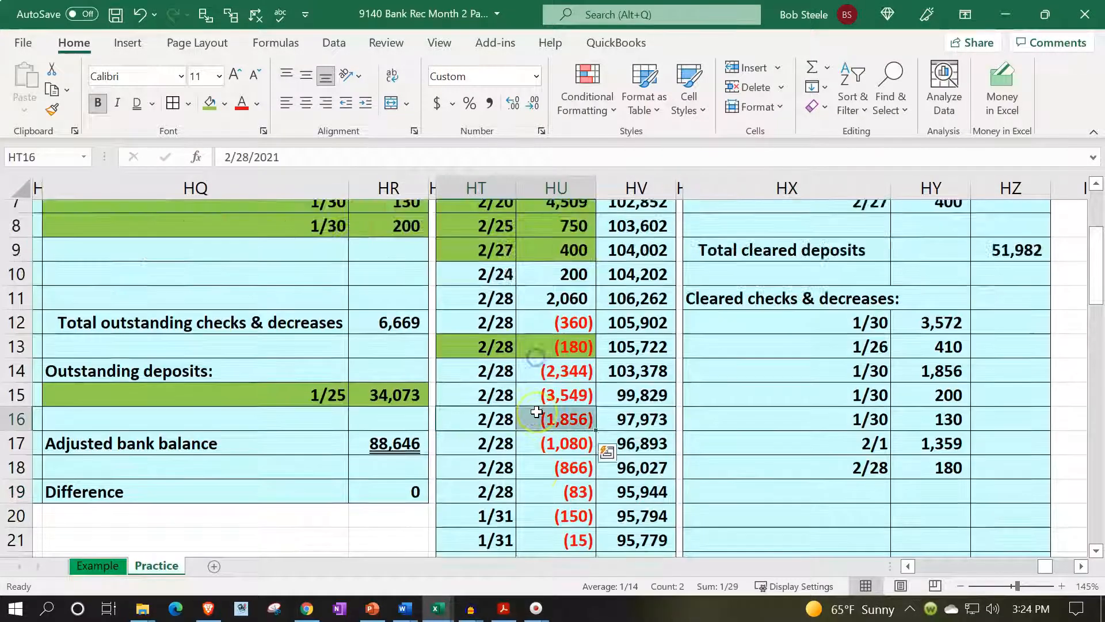
scroll(536, 412, "down", 1)
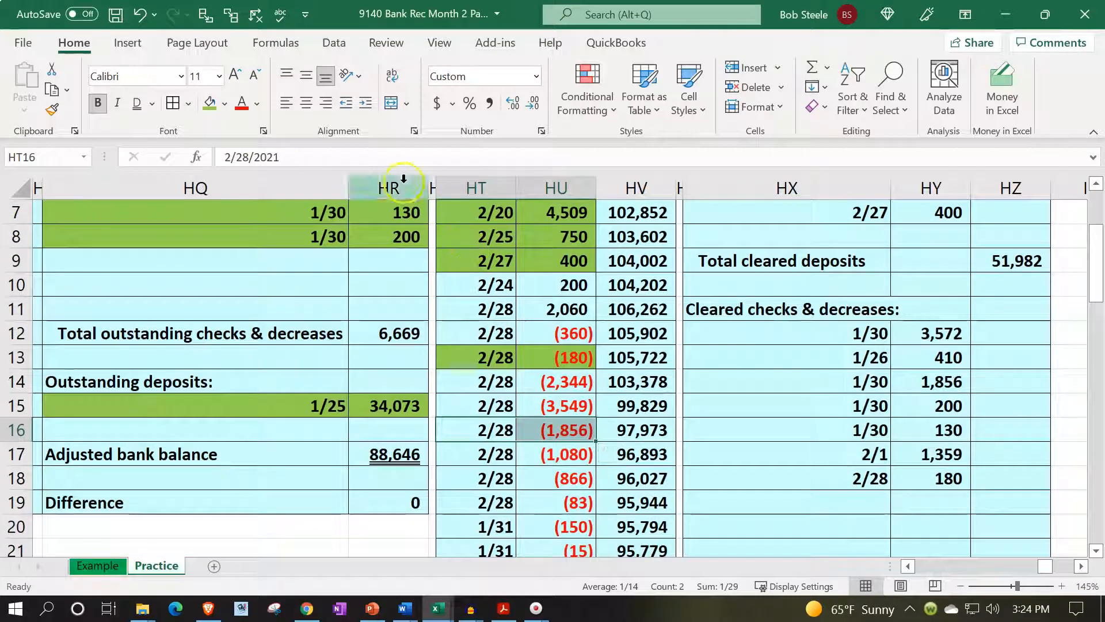
left_click(213, 104)
Link the date from HT16 into HX19 under cleared checks and decreases
left_click(846, 502)
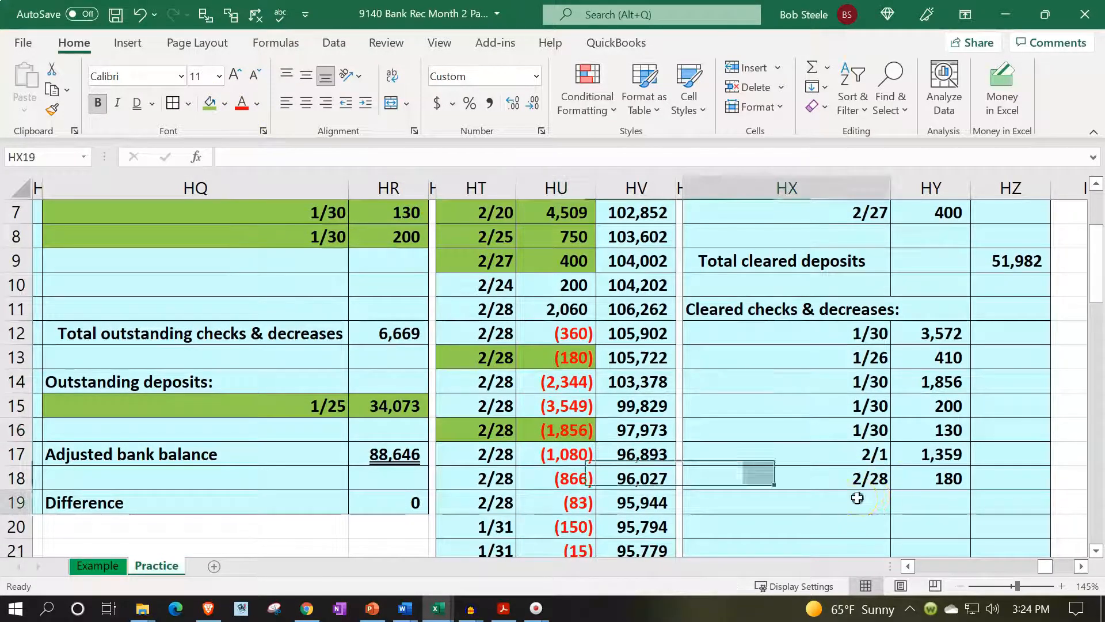
type("=")
key("Left")
key("Left")
key("Left")
key("Left")
key("Up")
key("Up")
key("Up")
key("Tab")
Link the amount from HU16 into HY19 with its sign reversed, using -HU16
type("=")
key("Left")
key("Left")
key("Left")
key("Left")
key("Up")
key("Up")
key("Up")
key("Return")
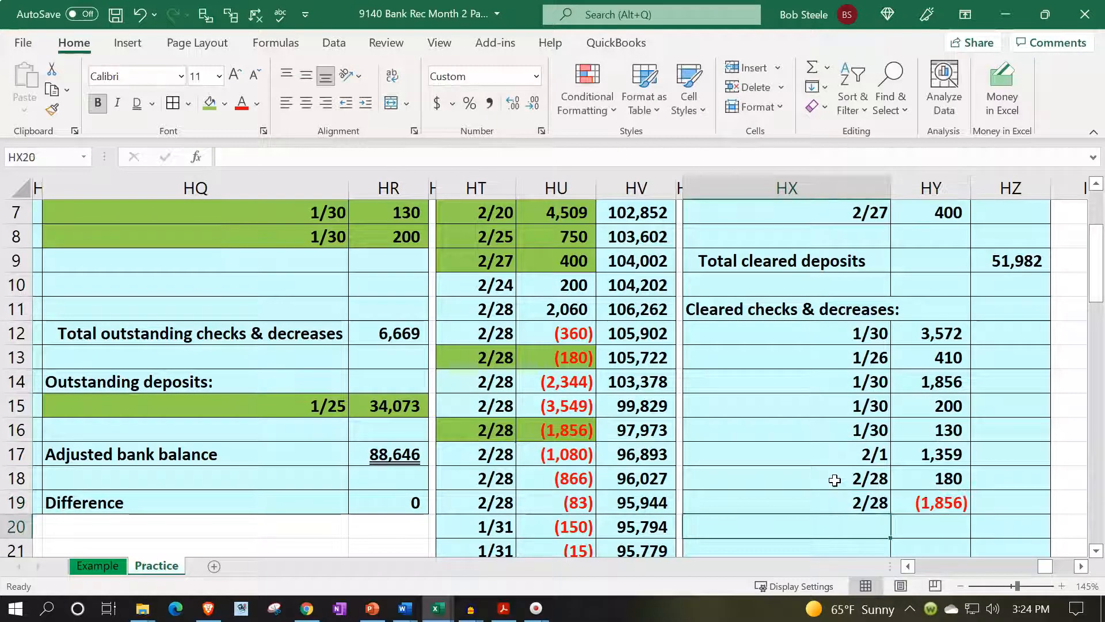
double_click(910, 502)
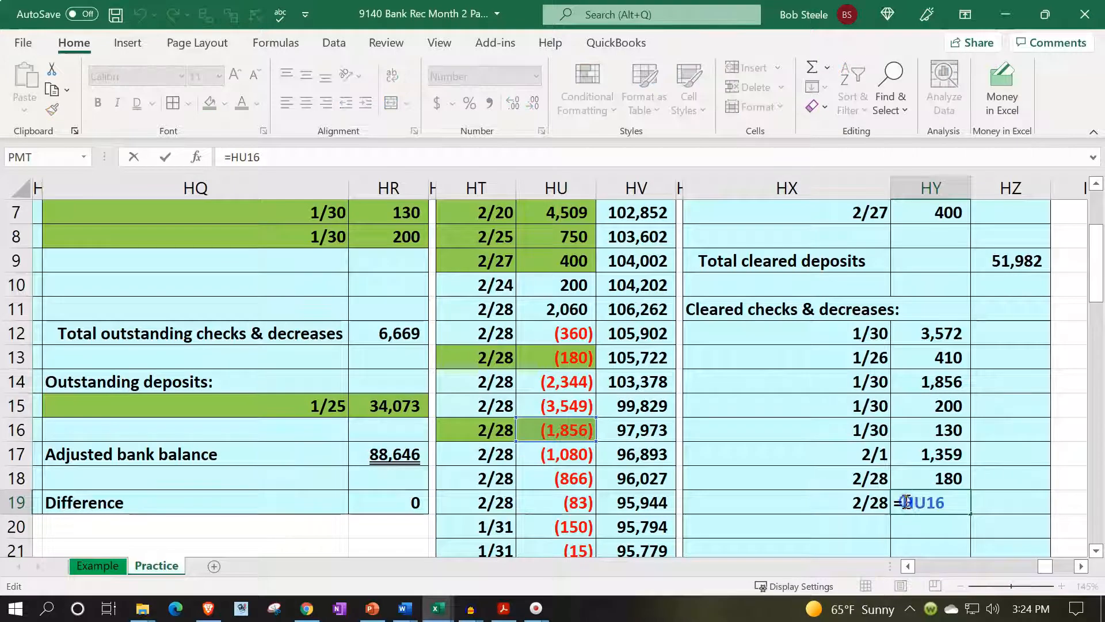
type("-")
key("Return")
Highlight the 1,856.40 amount of check 1023 on the February bank statement PDF and return to the workbook
left_click(504, 608)
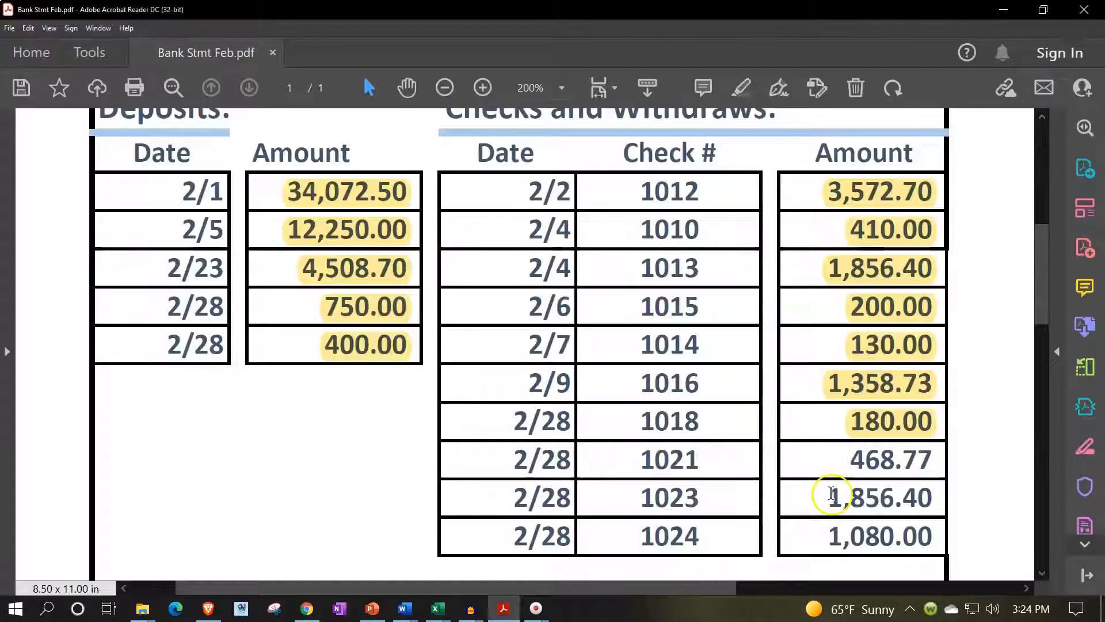
left_click_drag(831, 493, 933, 495)
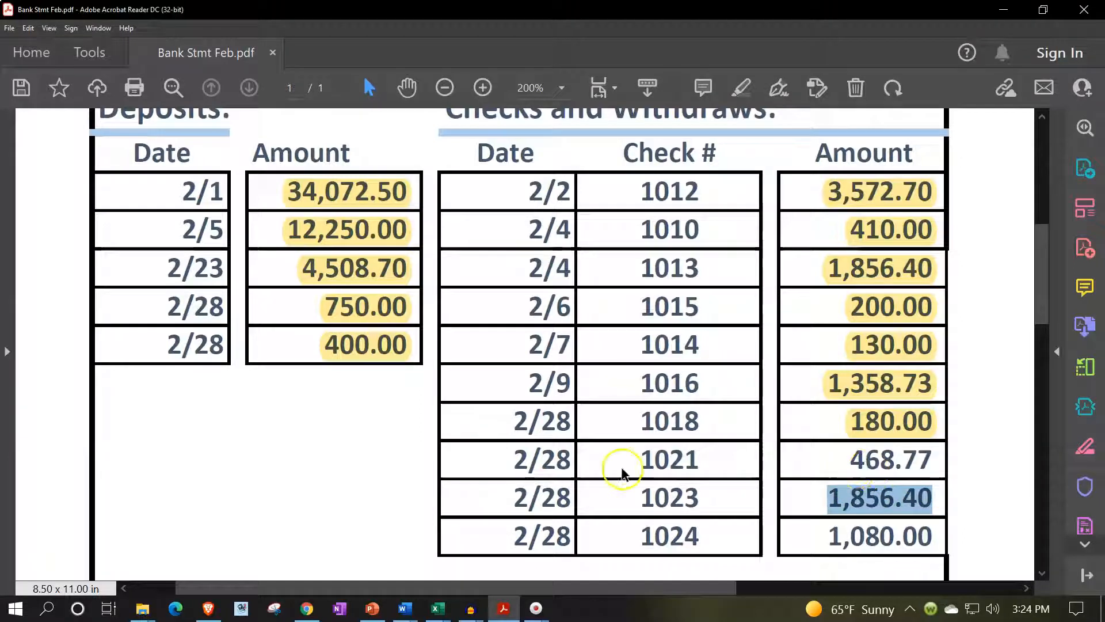
left_click(505, 605)
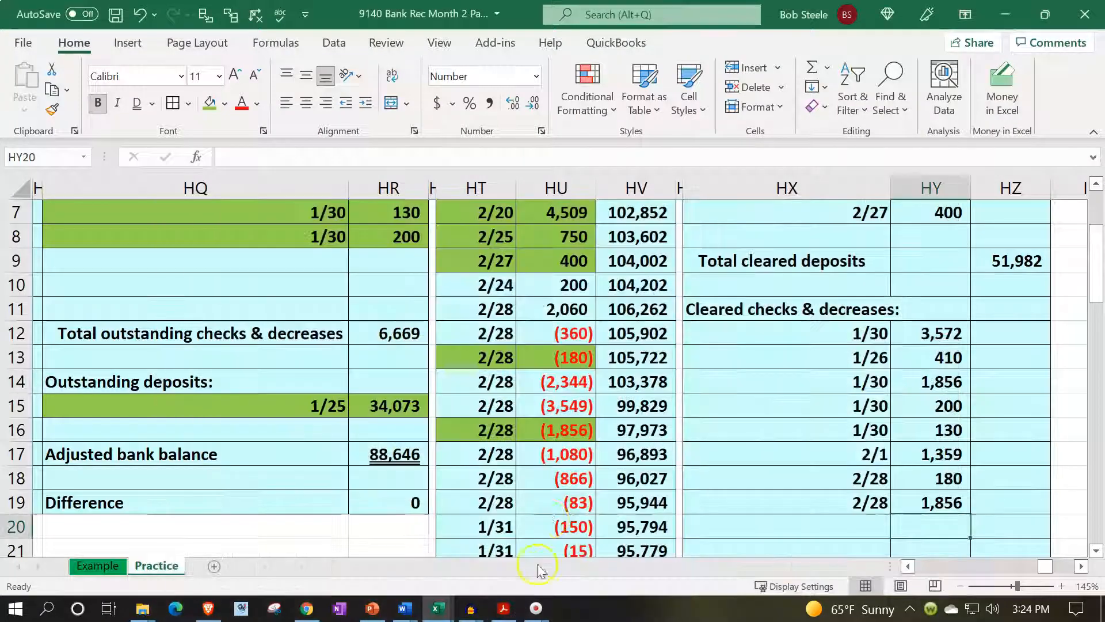
Shade the 2/28 ledger entry in HT17:HU17 green and link its date into HX20 under cleared checks
left_click_drag(499, 461, 531, 453)
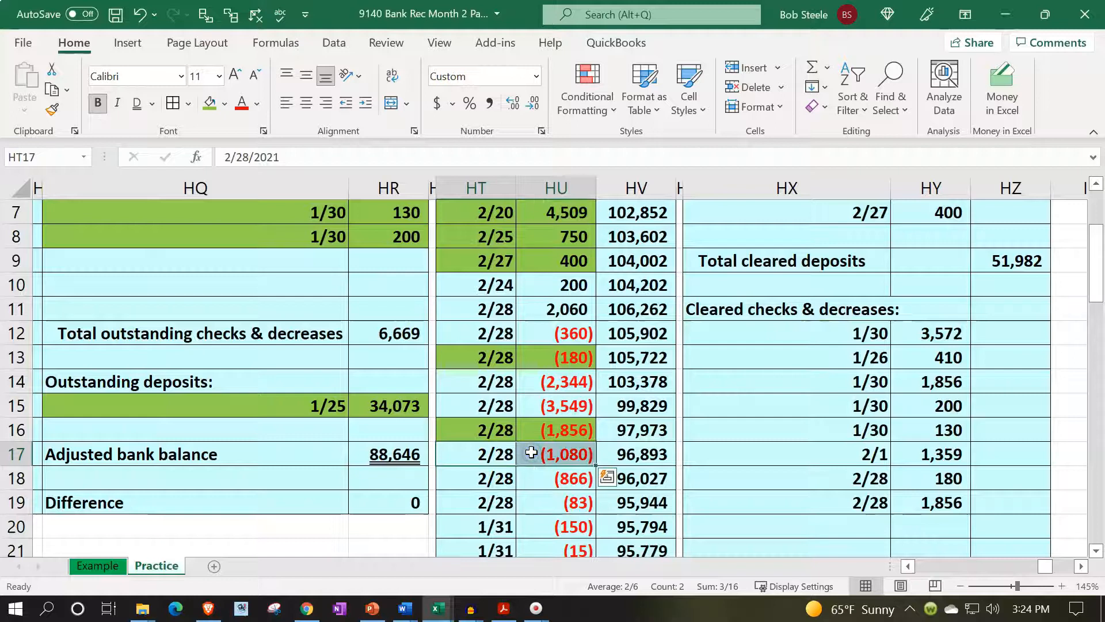
right_click(521, 460)
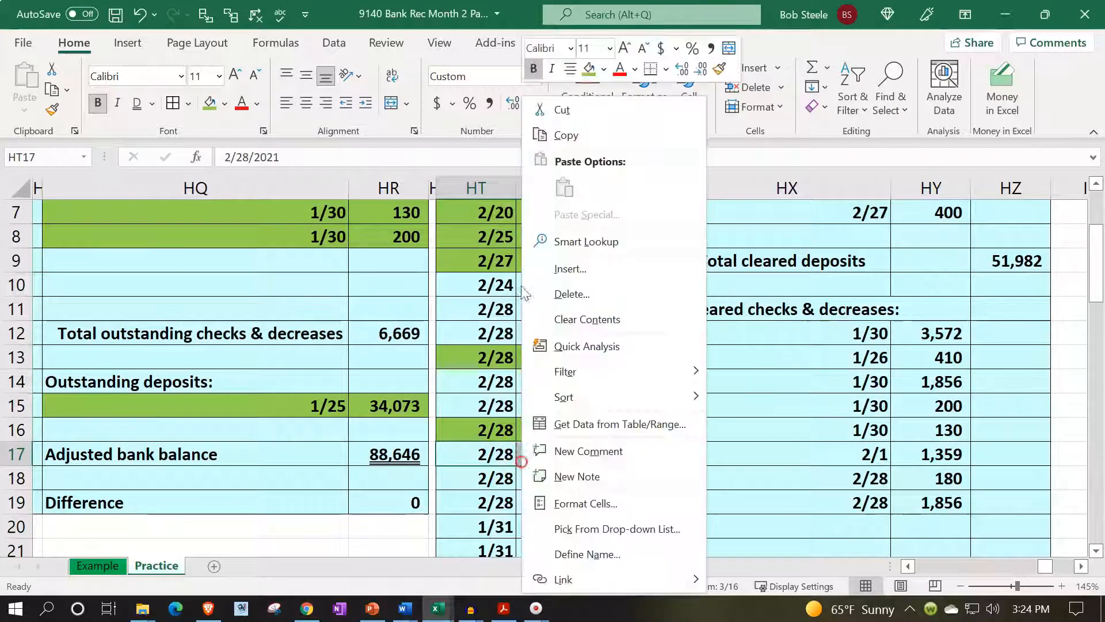
left_click(585, 72)
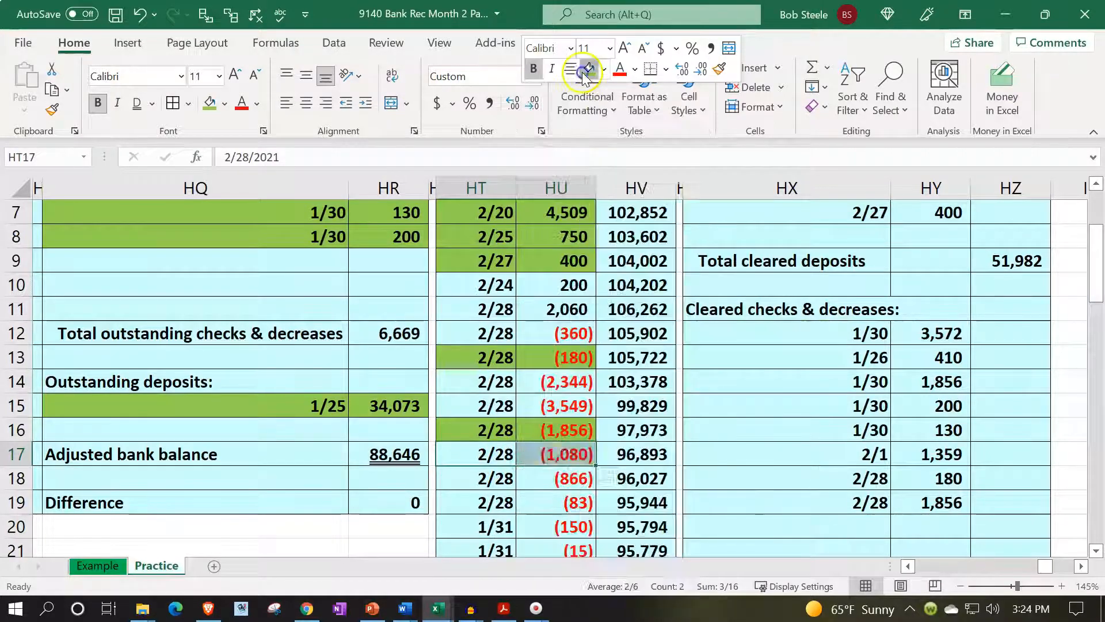
left_click(846, 523)
type("=")
key("Left")
key("Left")
key("Left")
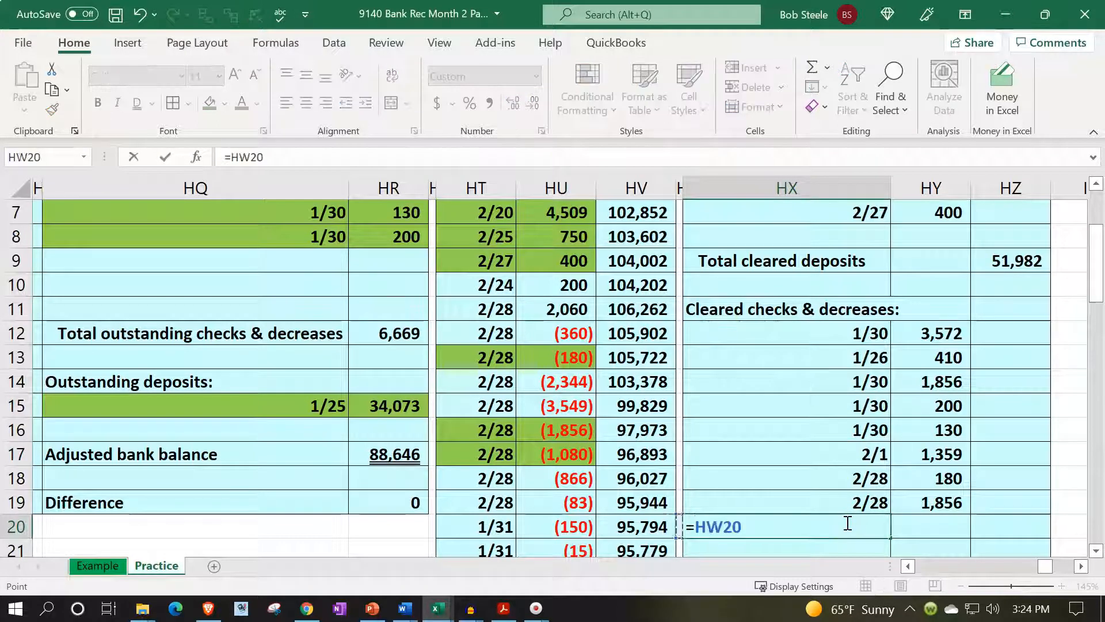
key("Up")
key("Up")
key("Up")
key("Tab")
Link the amount from HU17 into HY20 with its sign reversed, using -HU17
type("=")
key("Left")
key("Left")
key("Left")
key("Up")
key("Up")
key("Up")
key("Left")
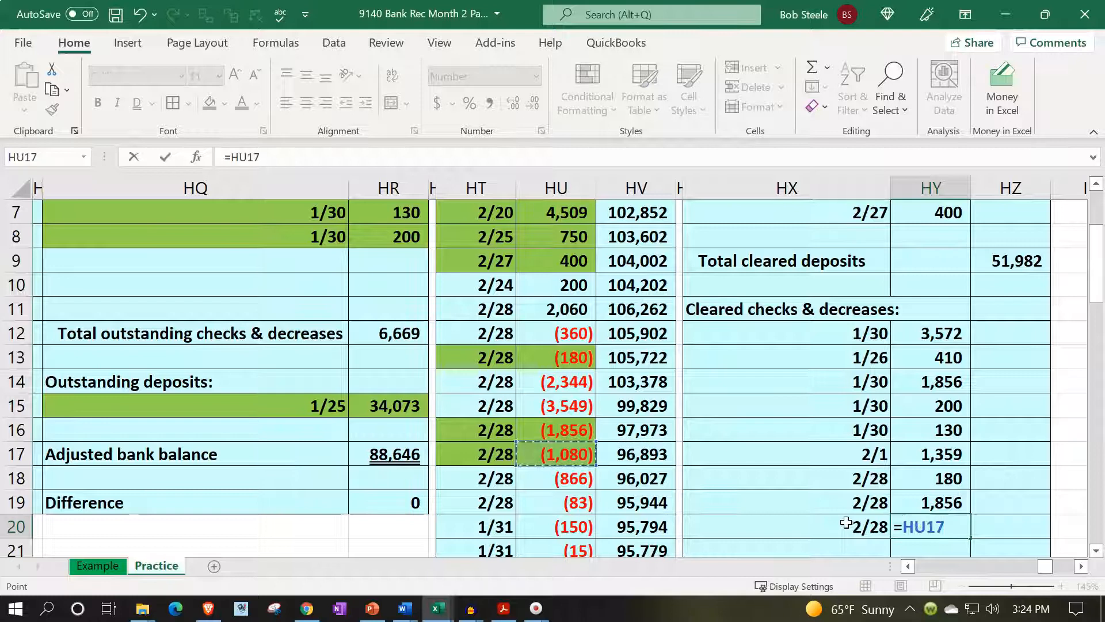
key("Return")
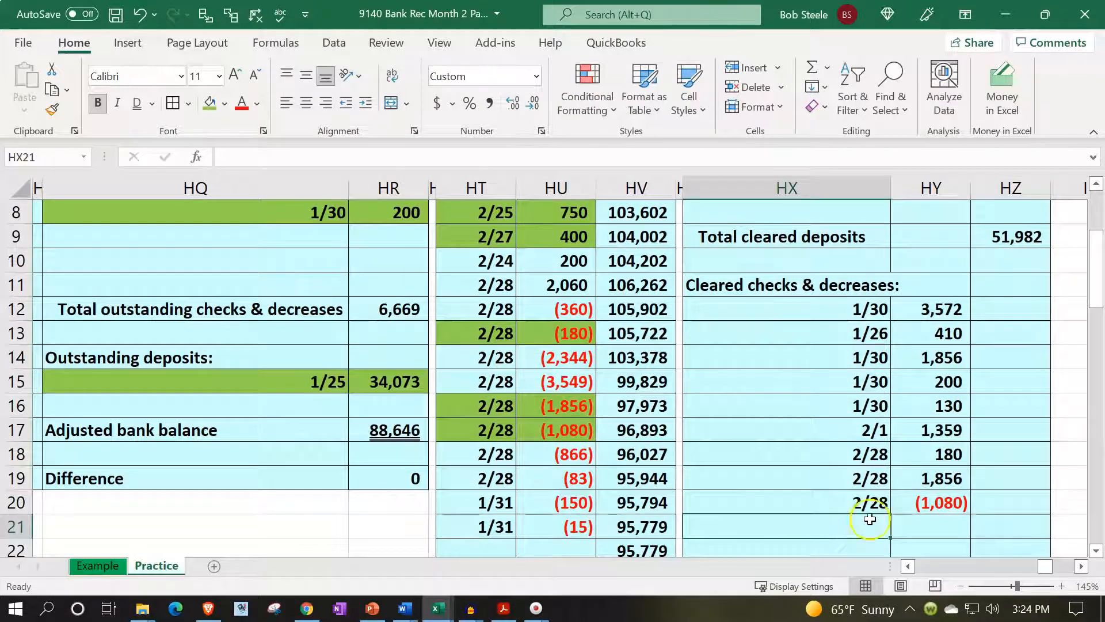
double_click(905, 500)
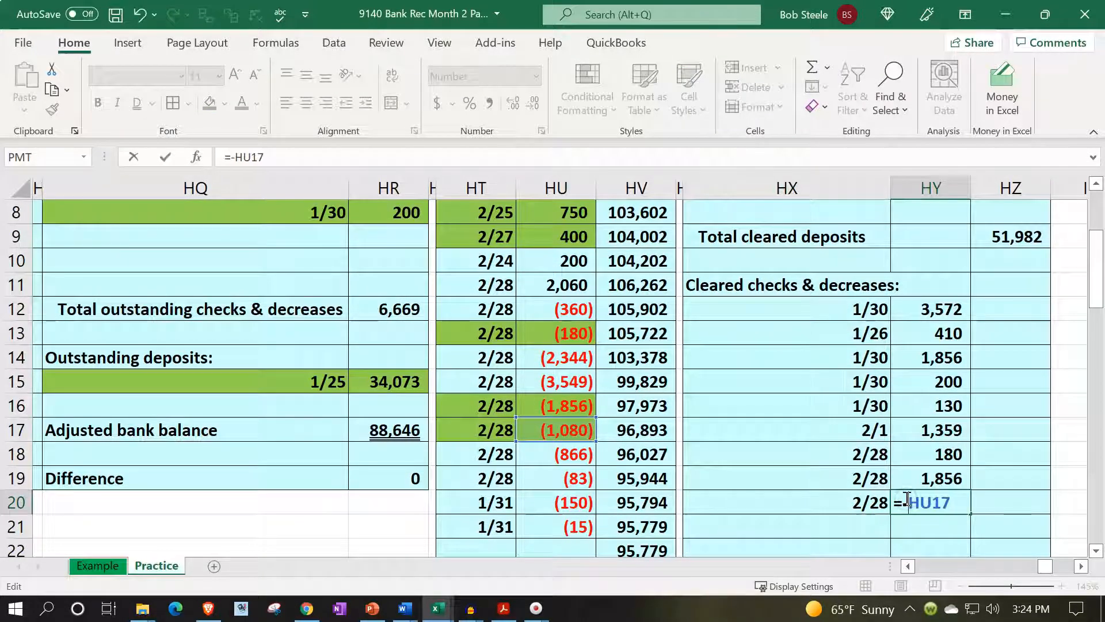
key("Return")
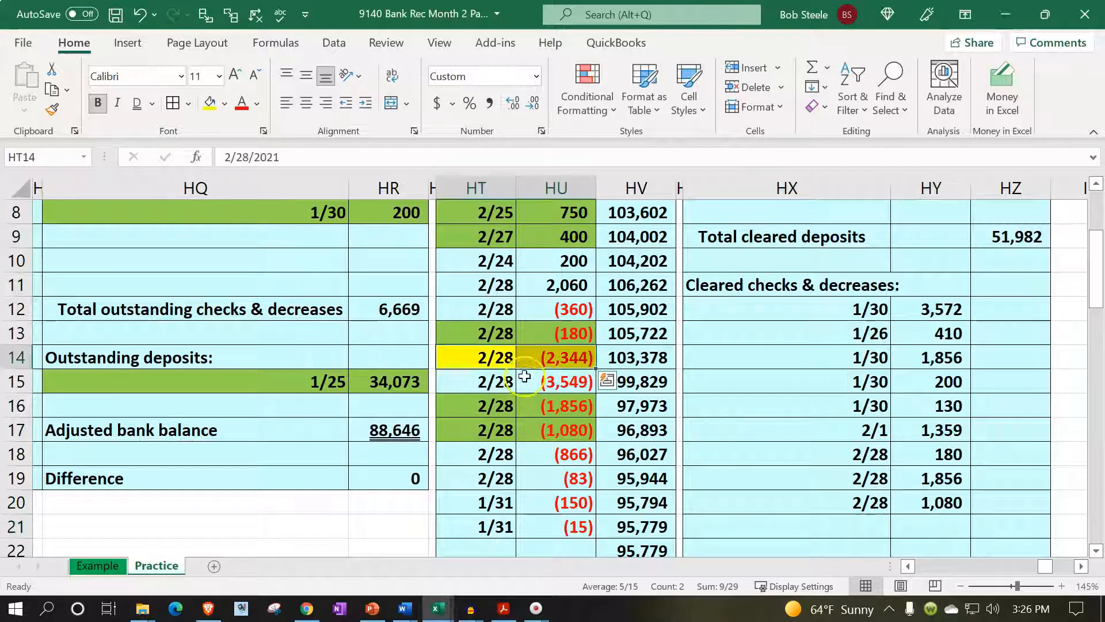
Highlight the 1,080.00 amount of check 1024 on the February bank statement PDF and return to the workbook
left_click(526, 383)
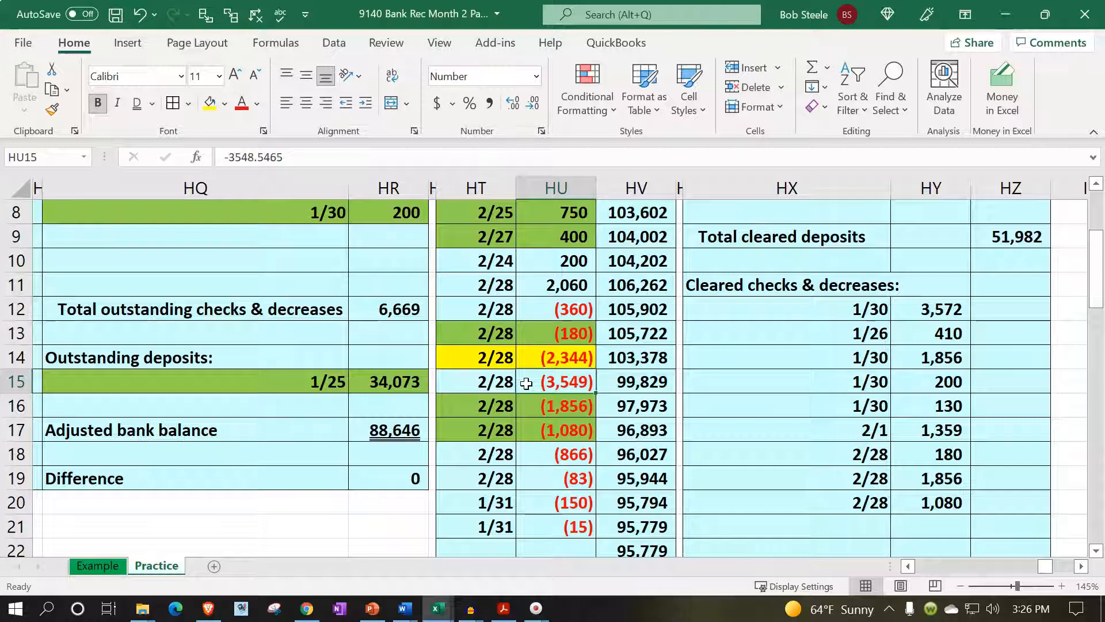
left_click(504, 609)
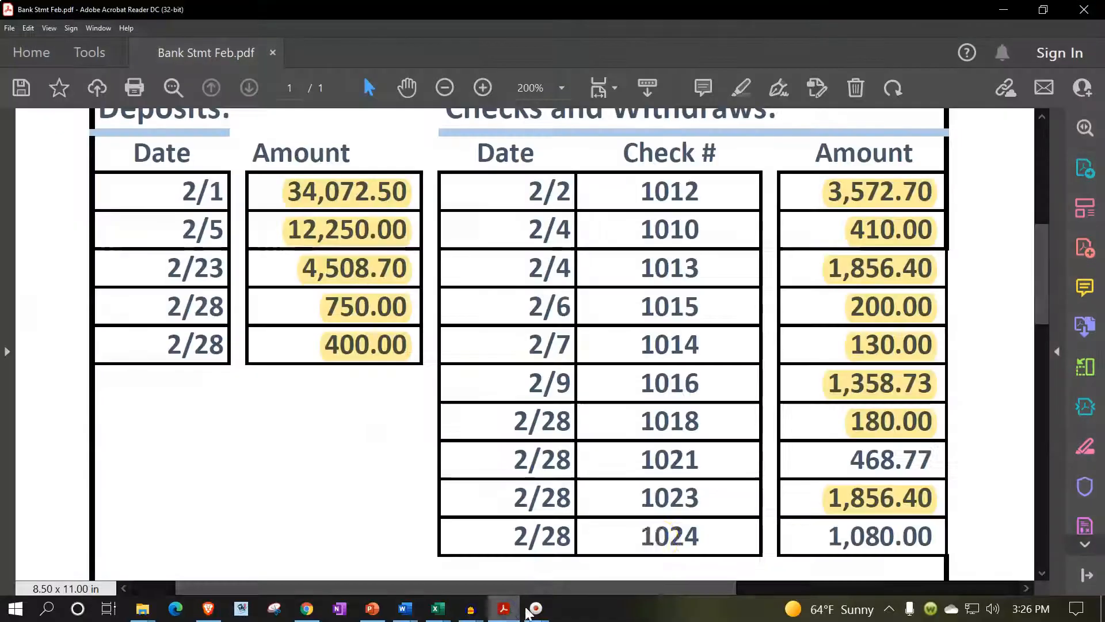
left_click_drag(826, 537, 927, 536)
left_click(861, 503)
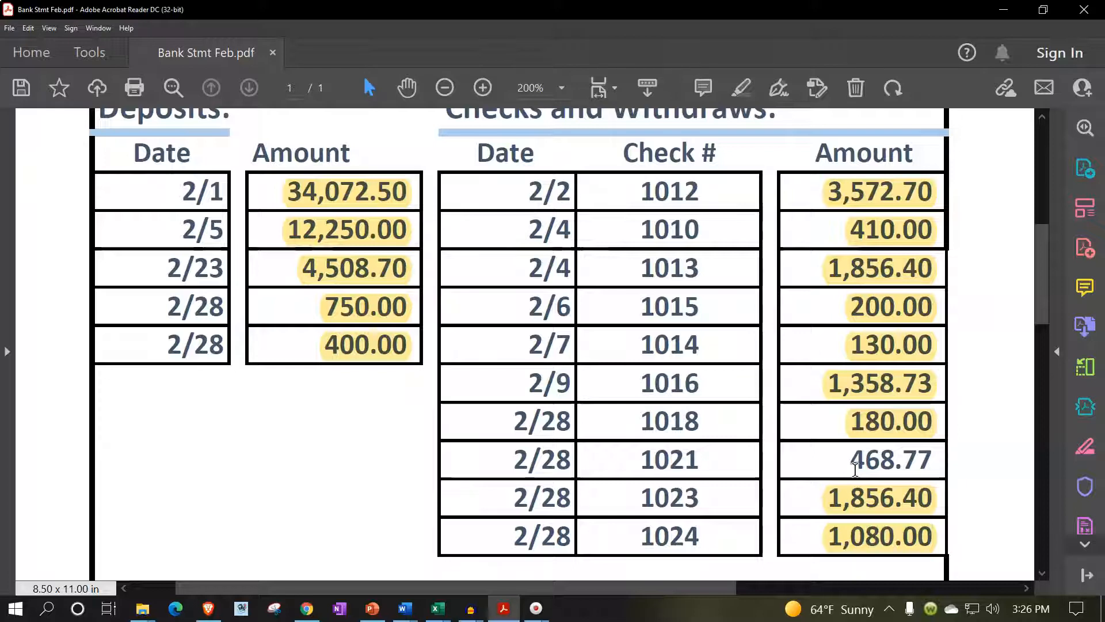
left_click(504, 606)
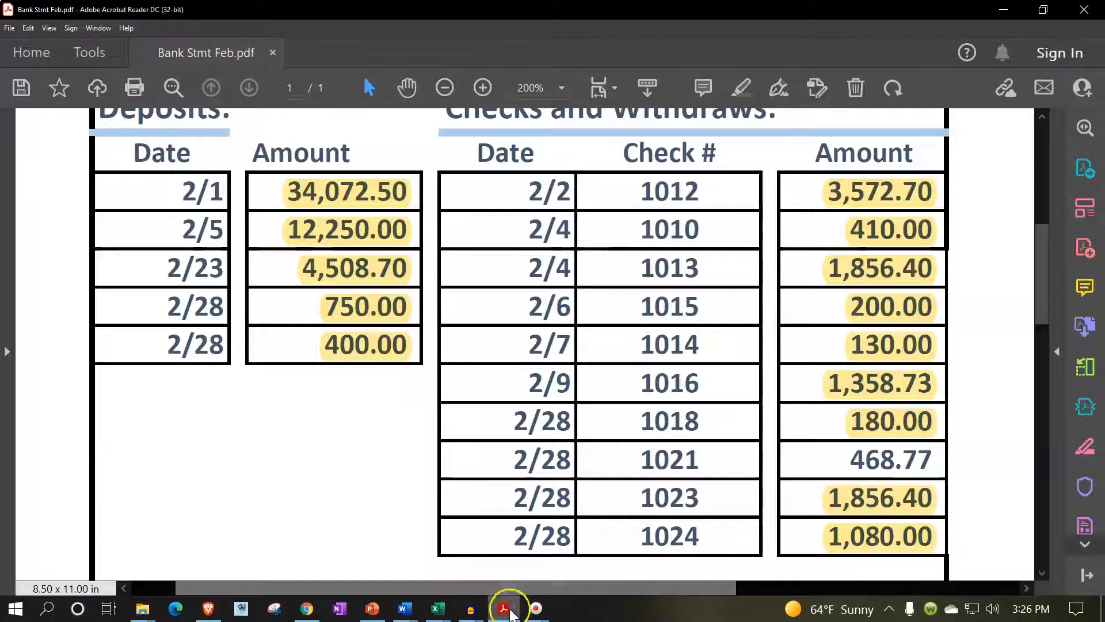
Insert blank cells at HT15:HV15 below the yellow 2/28 ledger entry, shifting the existing cells down
left_click(551, 396)
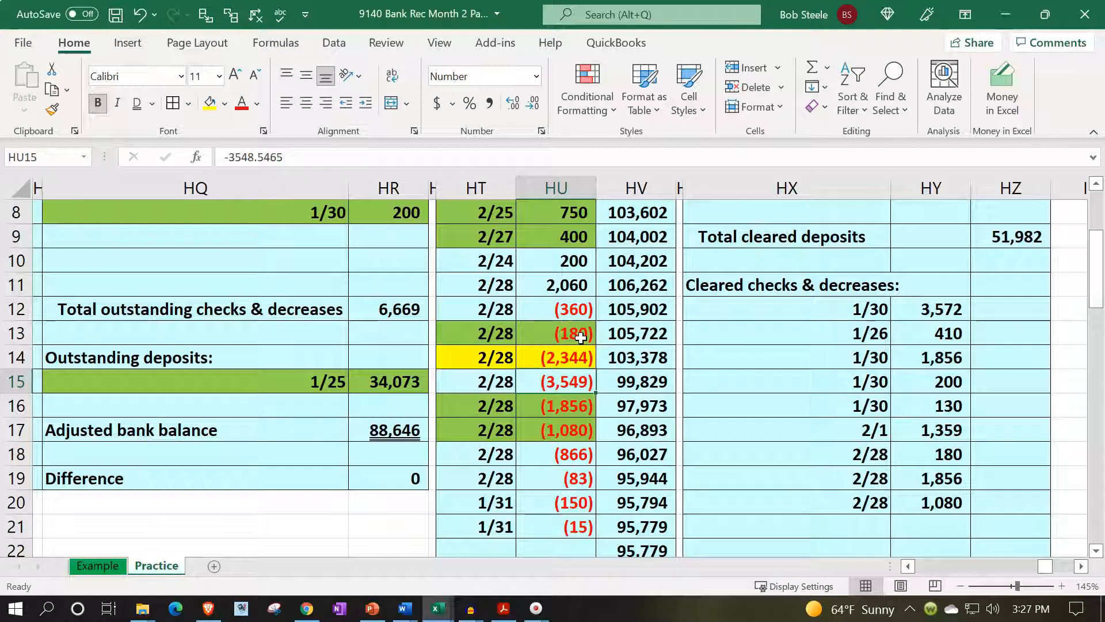
left_click(561, 363)
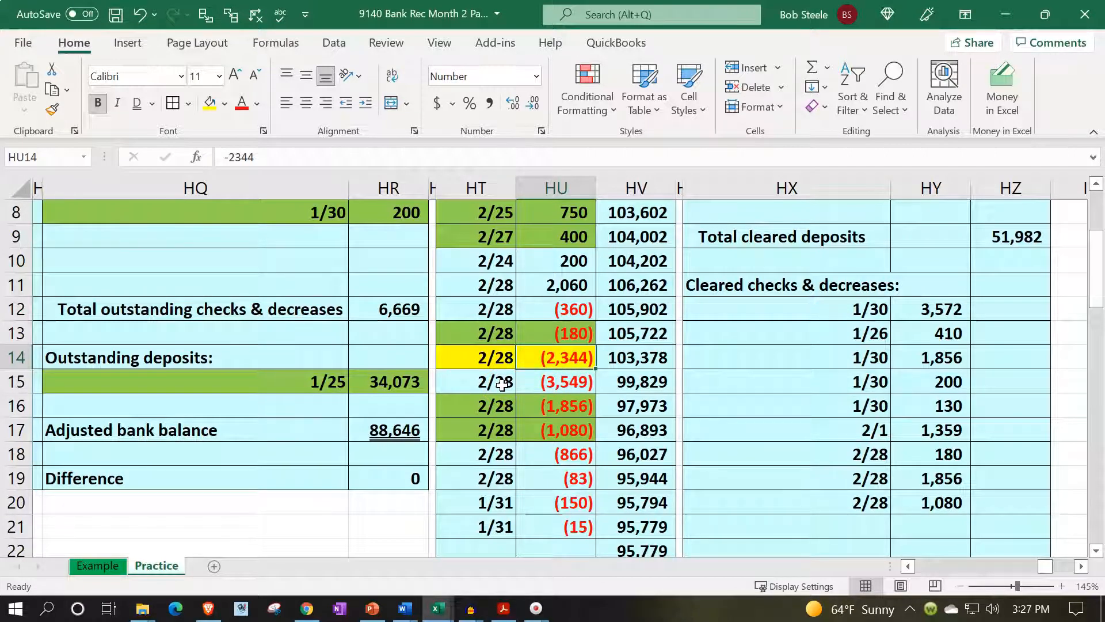
left_click_drag(502, 384, 607, 373)
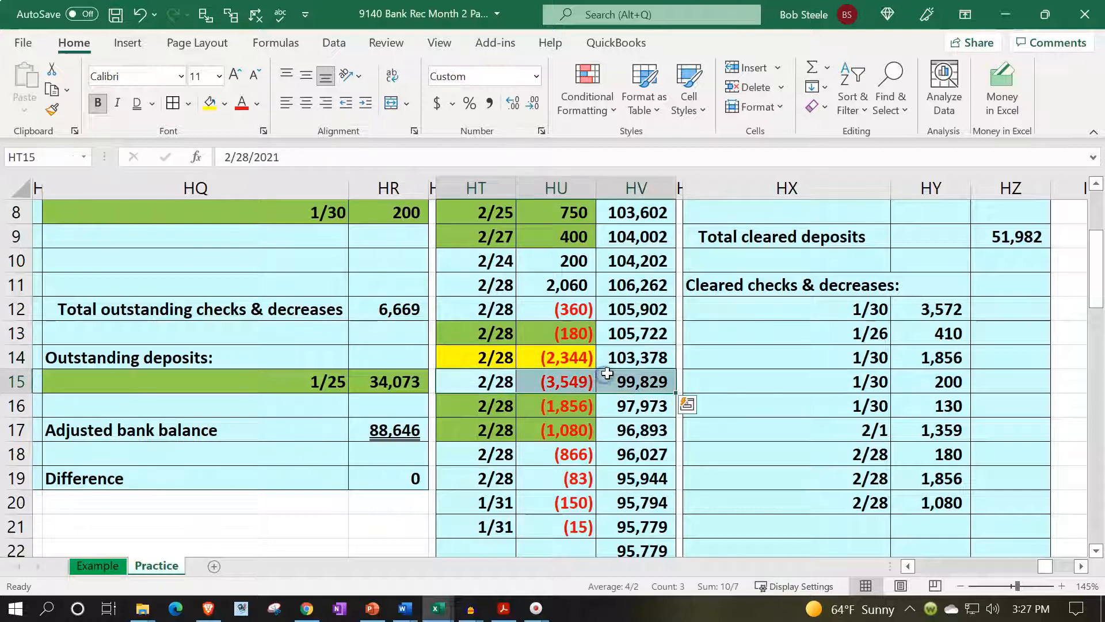
right_click(610, 377)
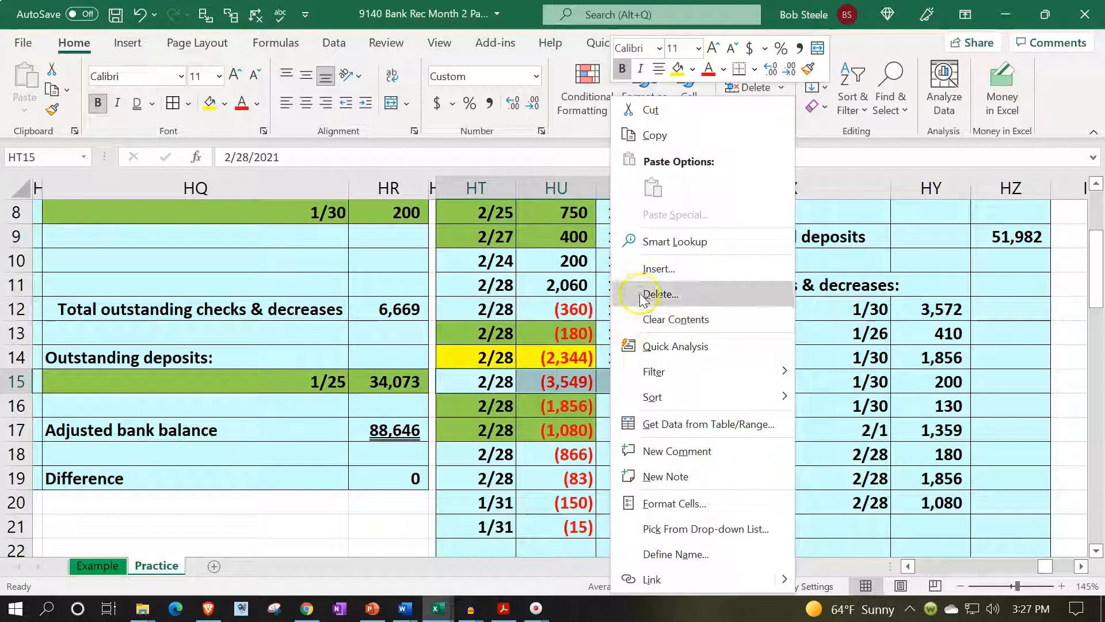
left_click(649, 268)
left_click(627, 289)
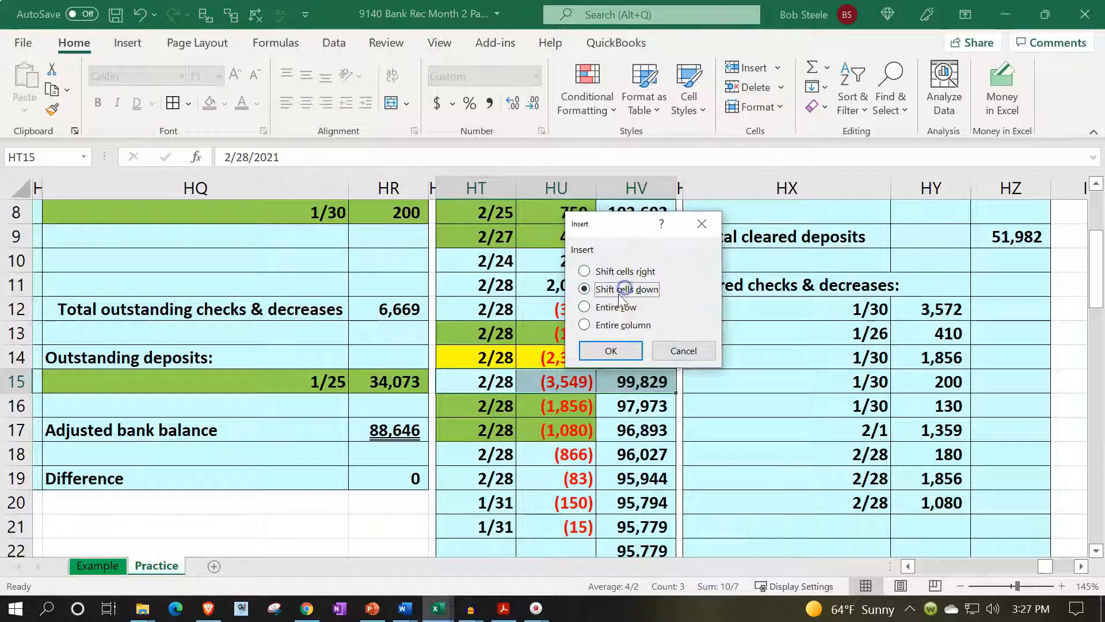
left_click(610, 350)
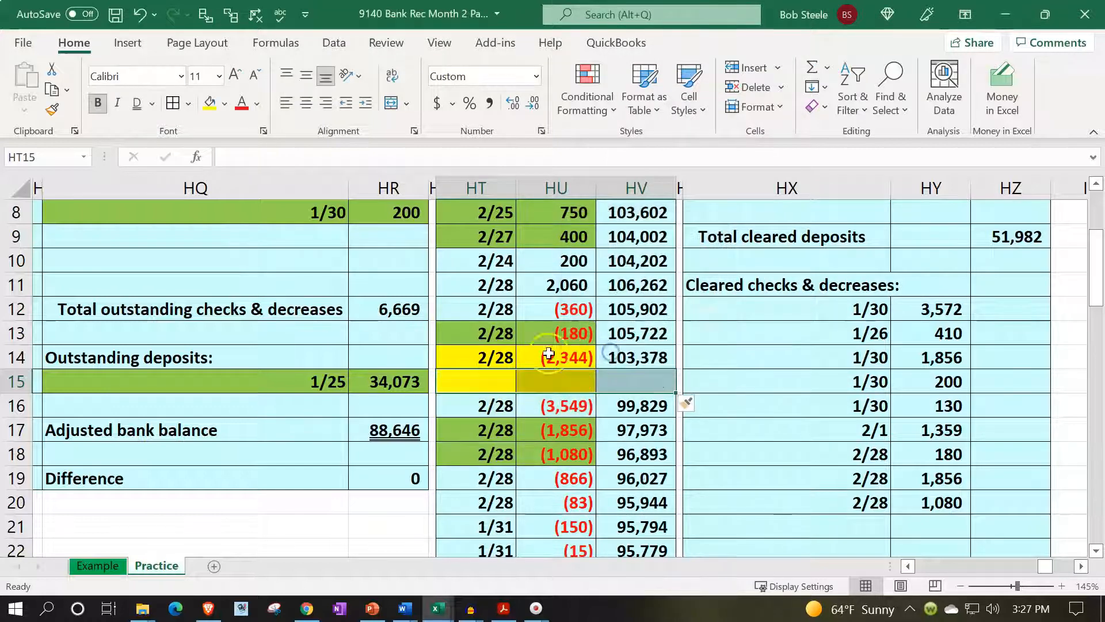
Set the amount of the yellow 2/28 ledger entry in HU14 to -1875
left_click(496, 352)
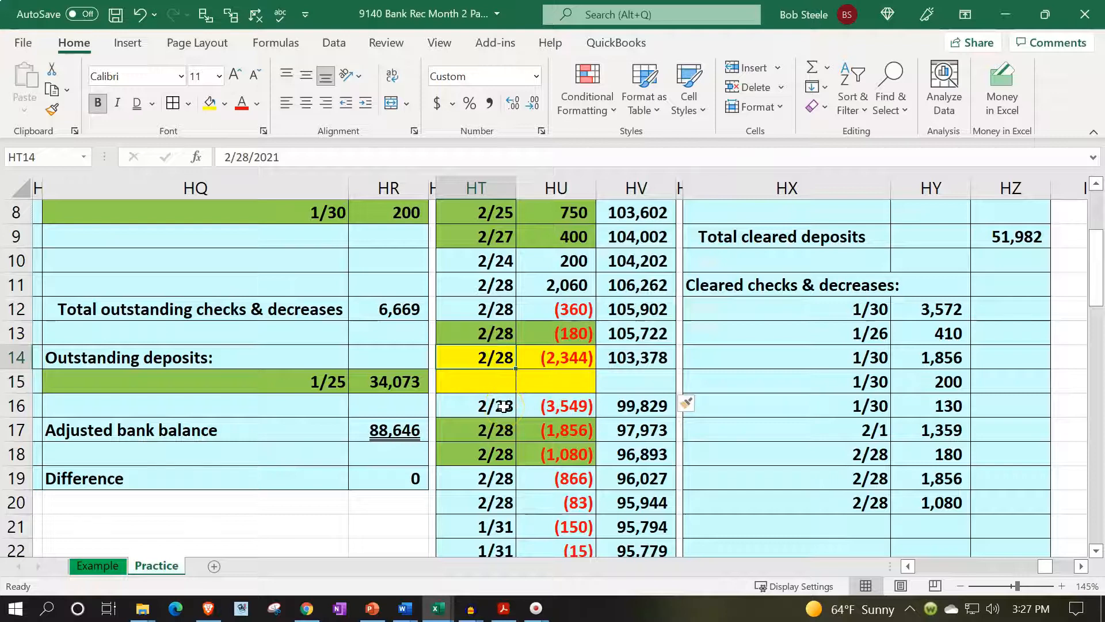
key("Right")
key("Left")
key("Right")
type("1875")
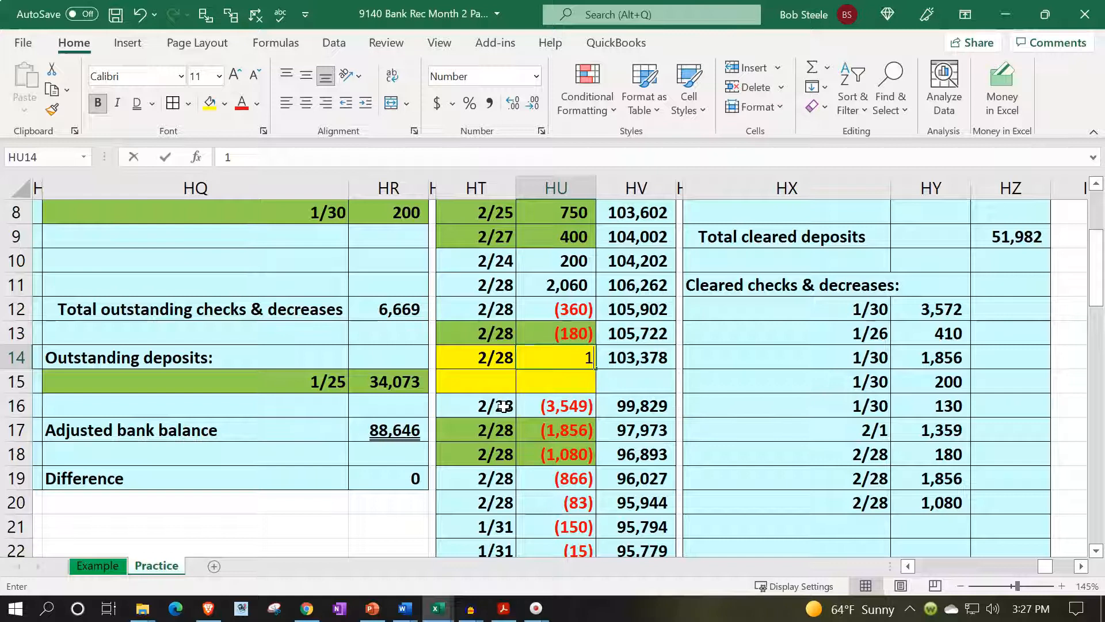
key("Return")
key("Right")
key("Left")
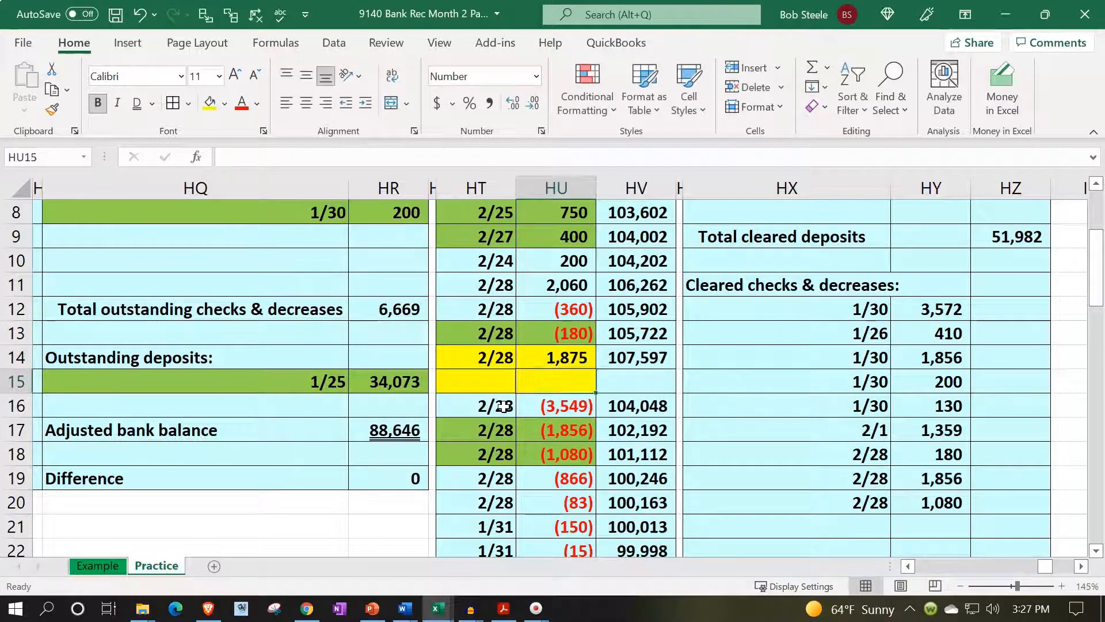
key("Up")
type("-")
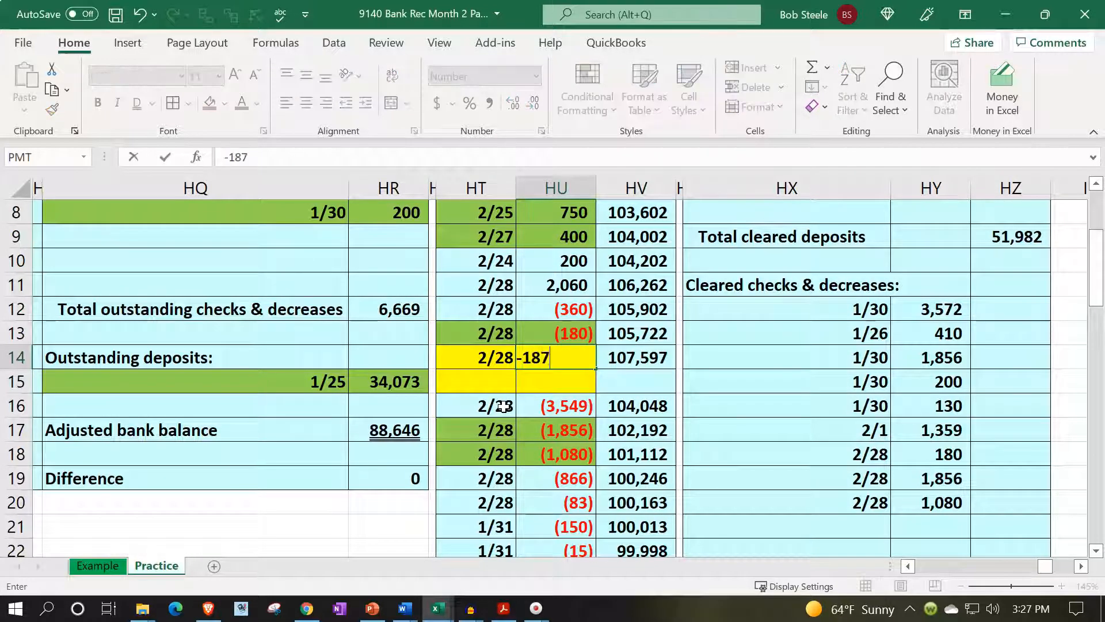
key("Return")
Fill the inserted ledger row with an amount of -469 in HU15 and the date 2/28 in HT15
type("-469")
key("Return")
key("Up")
key("Left")
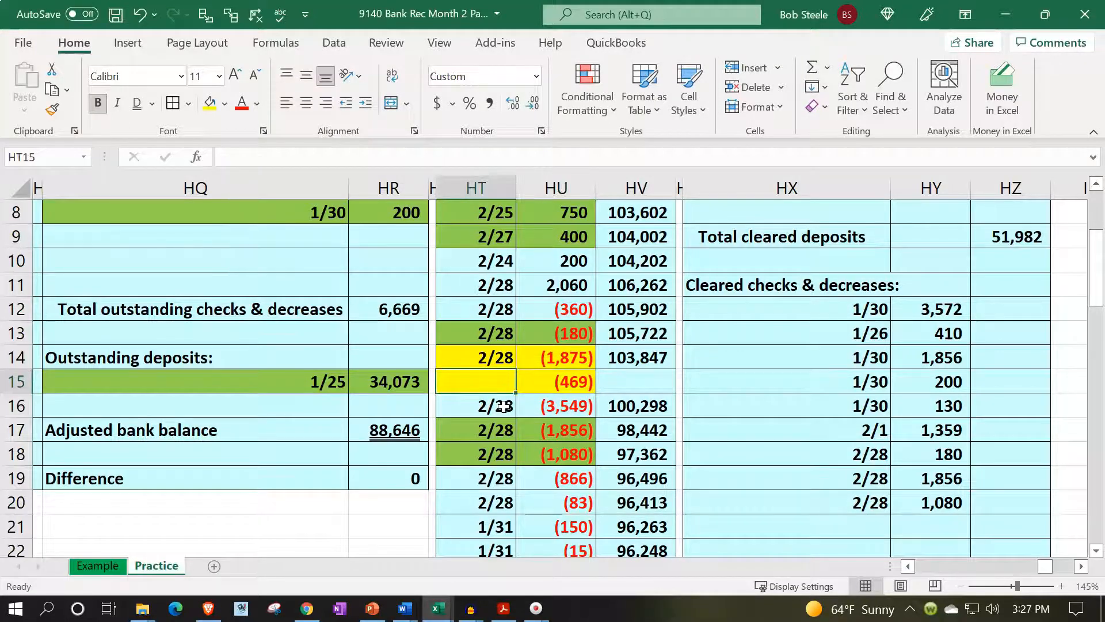
type("2/28")
key("Return")
Fill the split 2/28 ledger entry of -469 in HT15:HU15 with green to mark it as cleared
left_click(507, 407)
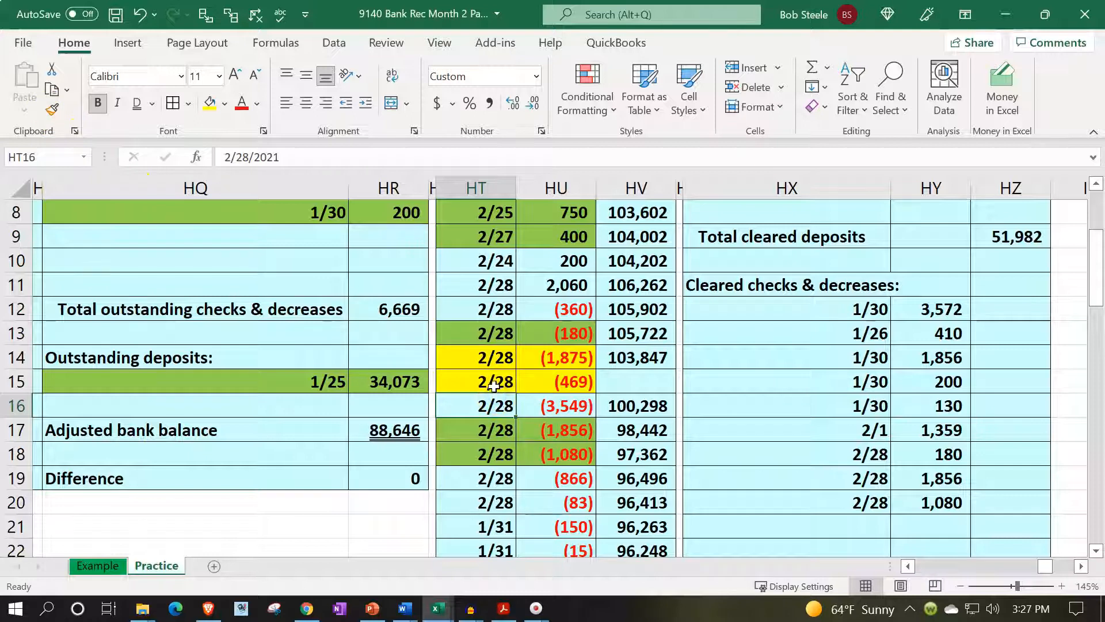
left_click_drag(490, 383, 556, 382)
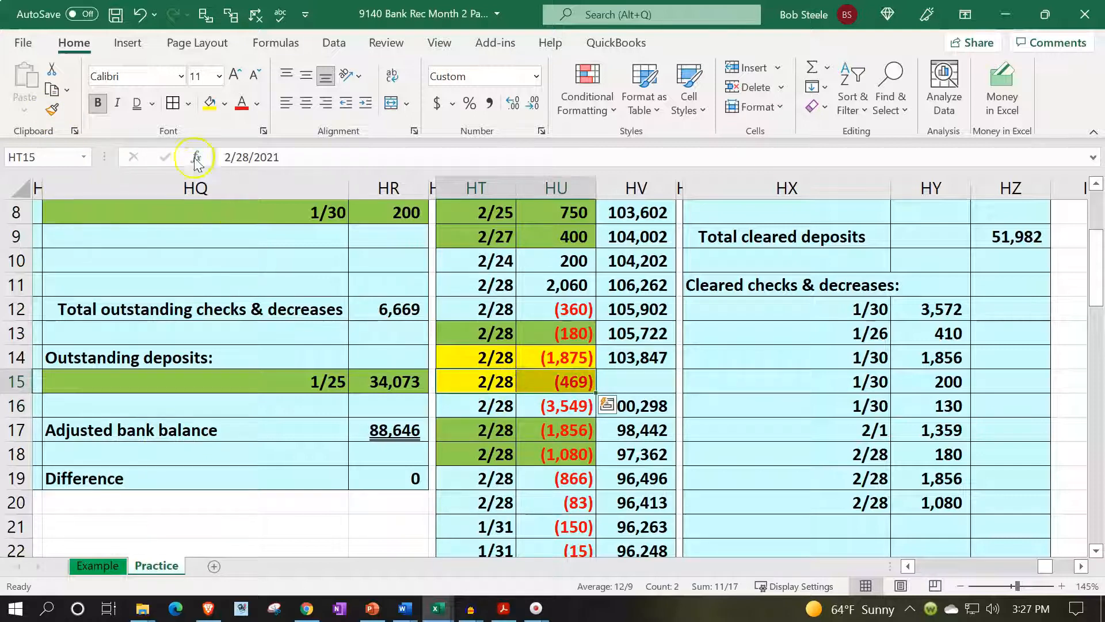
left_click(223, 106)
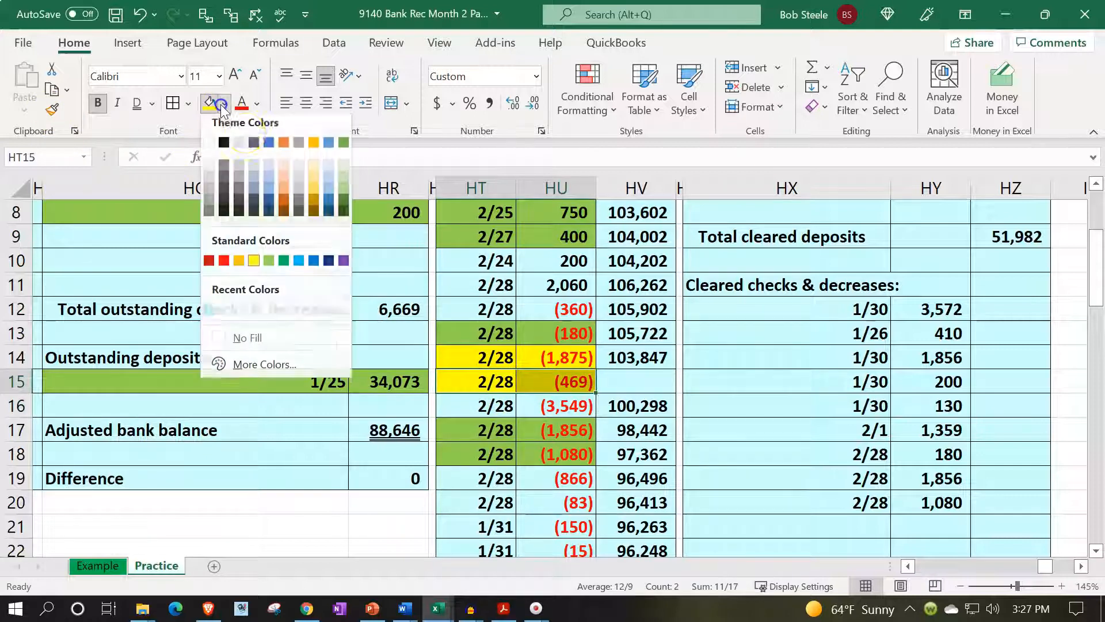
left_click(268, 265)
Try to link the date of the next cleared check in HX21 to the ledger's 469 entry
left_click(807, 353)
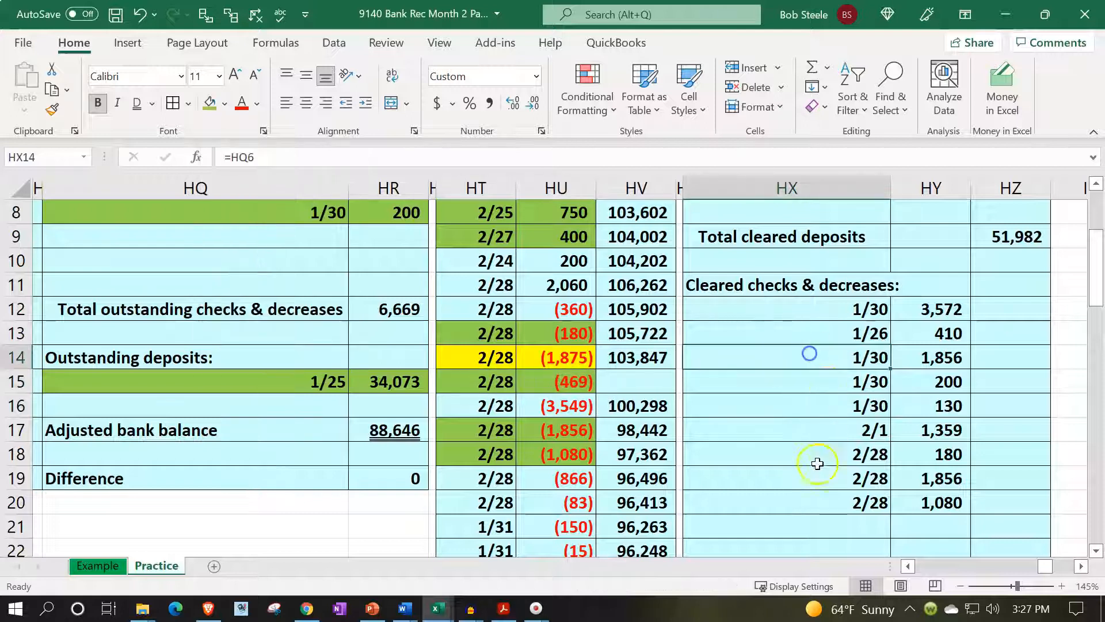
left_click(818, 523)
type("=")
key("Up")
key("Up")
key("Up")
key("Up")
key("Up")
key("Left")
key("Left")
key("Left")
key("Up")
key("Return")
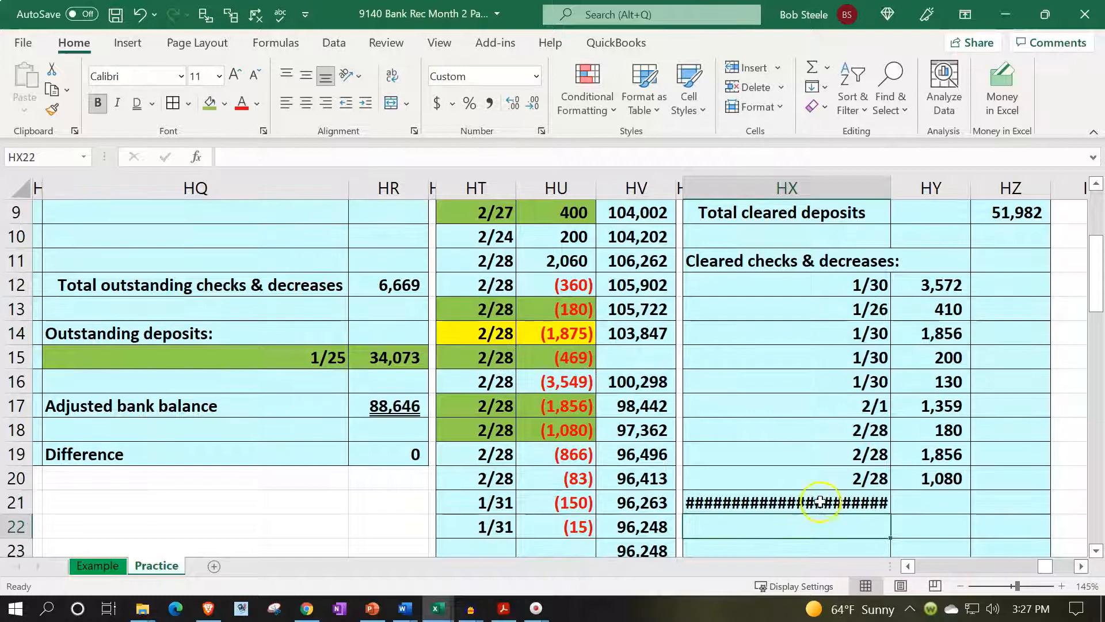
Set HX21 in the cleared checks list to reference the 2/28 date of the 469 ledger entry in HT15
left_click(820, 507)
type("=")
key("Left")
key("Left")
key("Left")
key("Up")
key("Up")
key("Up")
key("Up")
key("Up")
key("Up")
key("Left")
key("Return")
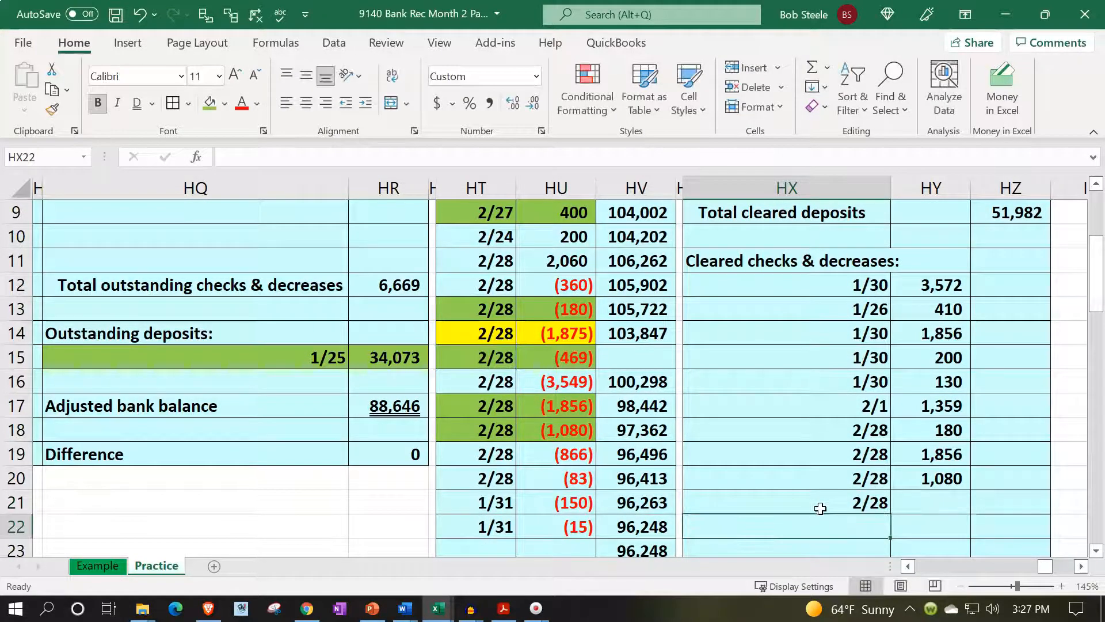
Copy the running balance formula from HV14 down through HV24 so it includes the inserted ledger row
left_click(674, 334)
left_click_drag(676, 346, 666, 515)
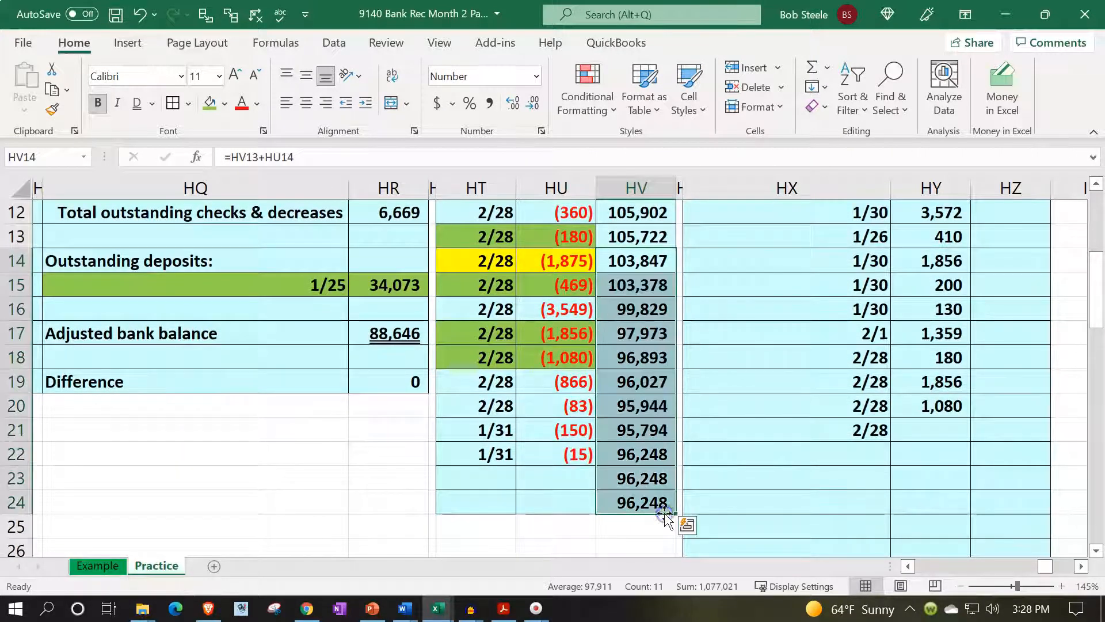
left_click(640, 540)
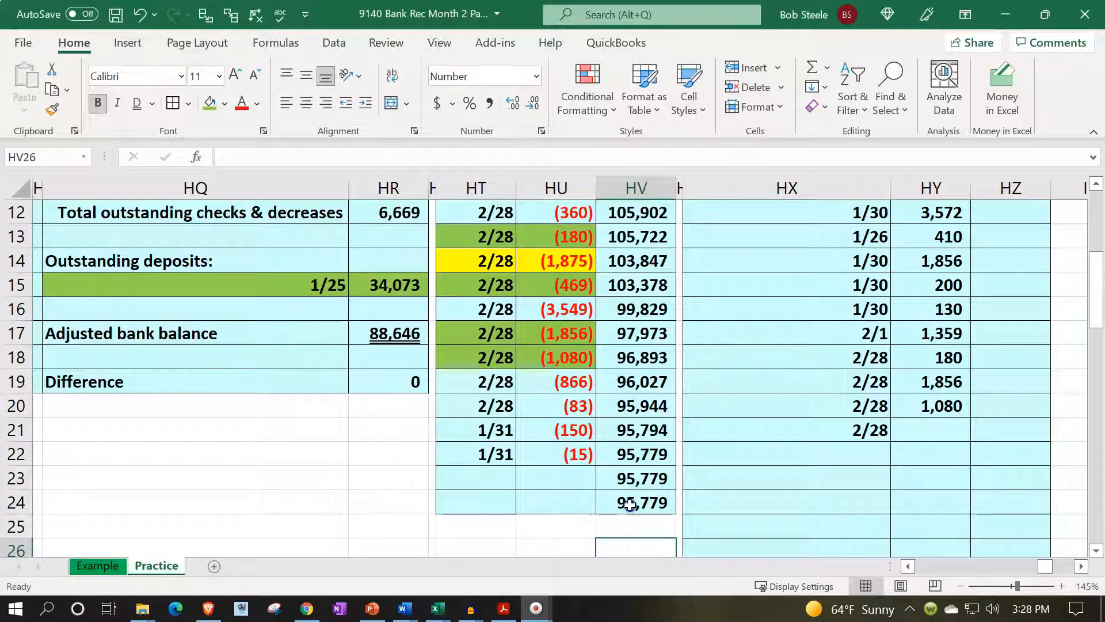
scroll(633, 518, "down", 1)
left_click(637, 479)
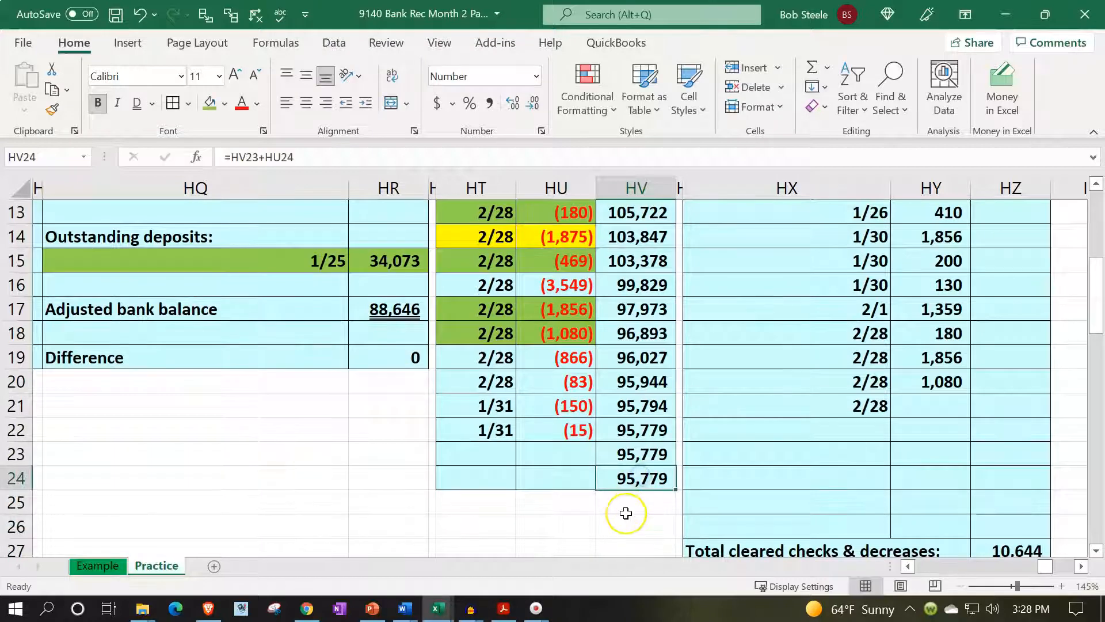
Go to the trial balance at the start of the worksheet and compare its Checking balance with the reconciliation ledger's ending balance
scroll(626, 511, "up", 4)
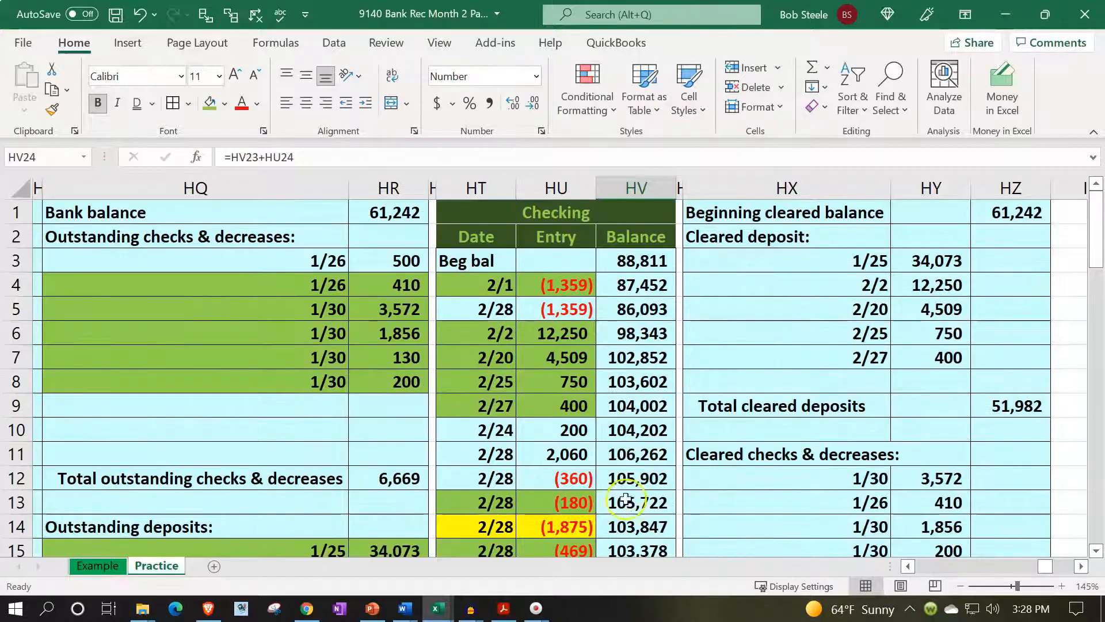
left_click(581, 218)
key("Left")
key("Left")
key("Left")
key("Left")
key("Left")
key("Left")
key("Left")
key("Left")
key("Left")
key("Left")
key("Left")
key("Left")
key("Left")
key("Left")
key("Left")
key("Left")
key("Left")
key("Left")
key("Left")
key("Left")
key("Left")
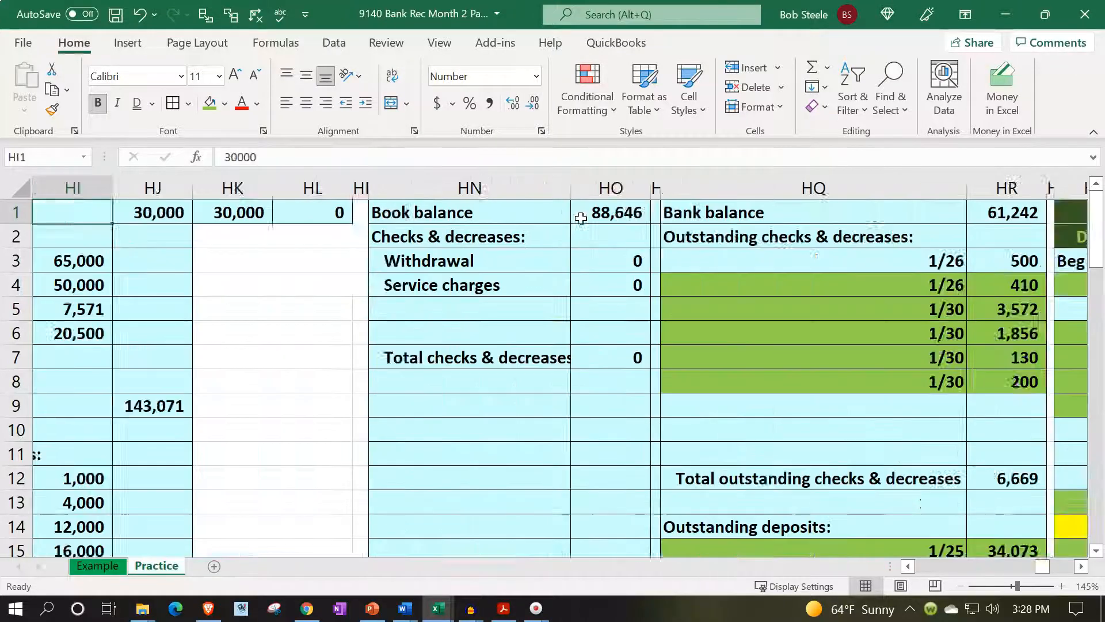
key("Left")
key("Left")
key("Left")
key("Left")
key("Left")
key("Left")
key("Left")
key("Left")
key("Left")
key("Left")
key("Left")
key("Left")
key("Left")
key("Left")
key("Left")
key("Left")
key("Left")
key("Left")
key("Left")
key("Left")
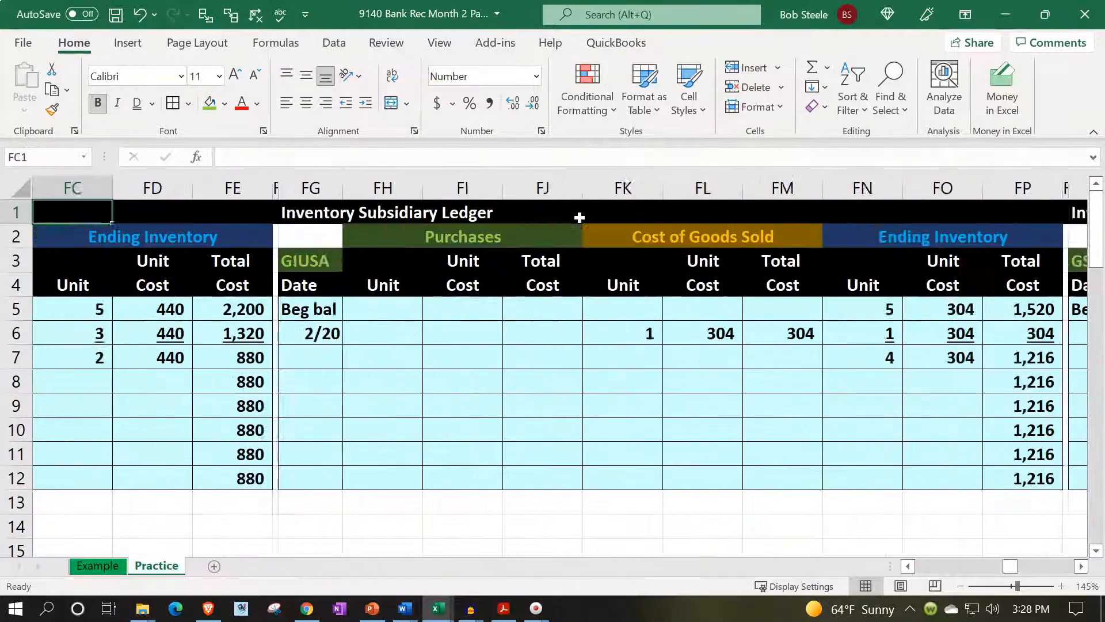
key("Left")
key("Left")
key("Left")
key("Left")
key("Left")
key("Left")
key("Left")
key("Left")
key("Left")
key("Left")
key("Left")
key("Left")
key("Left")
key("Left")
key("Left")
key("Left")
key("Left")
key("Left")
key("Left")
key("Left")
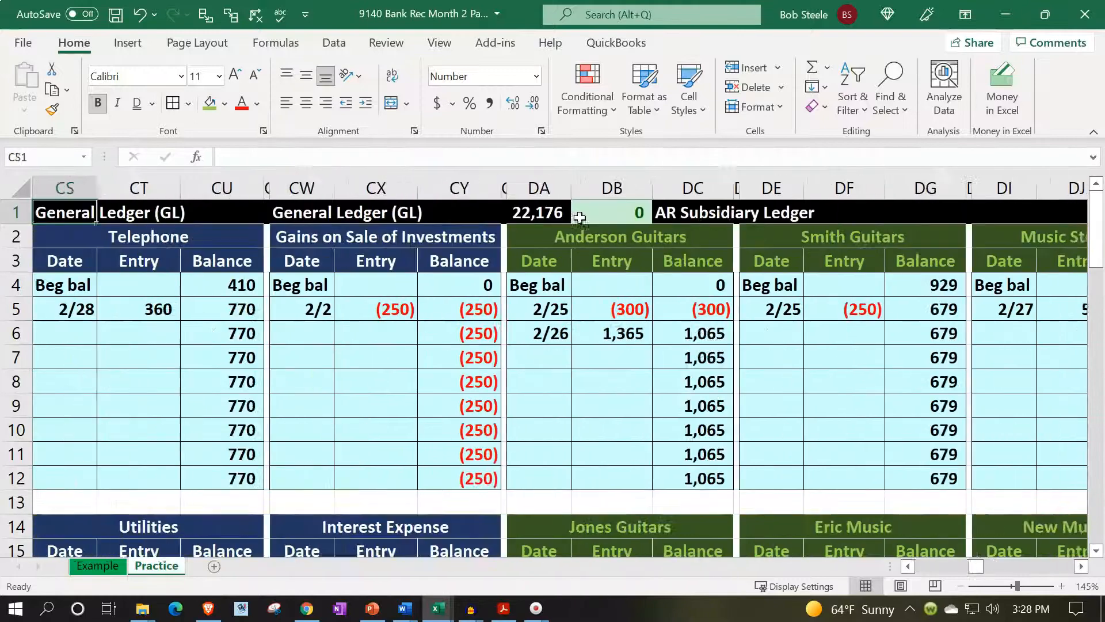
key("Left")
key("Left")
key("Left")
key("Left")
key("Left")
key("Left")
key("Left")
key("Left")
key("Left")
key("Left")
key("Left")
key("Left")
key("Left")
key("Left")
key("Left")
key("Left")
key("Left")
key("Left")
key("Left")
key("Left")
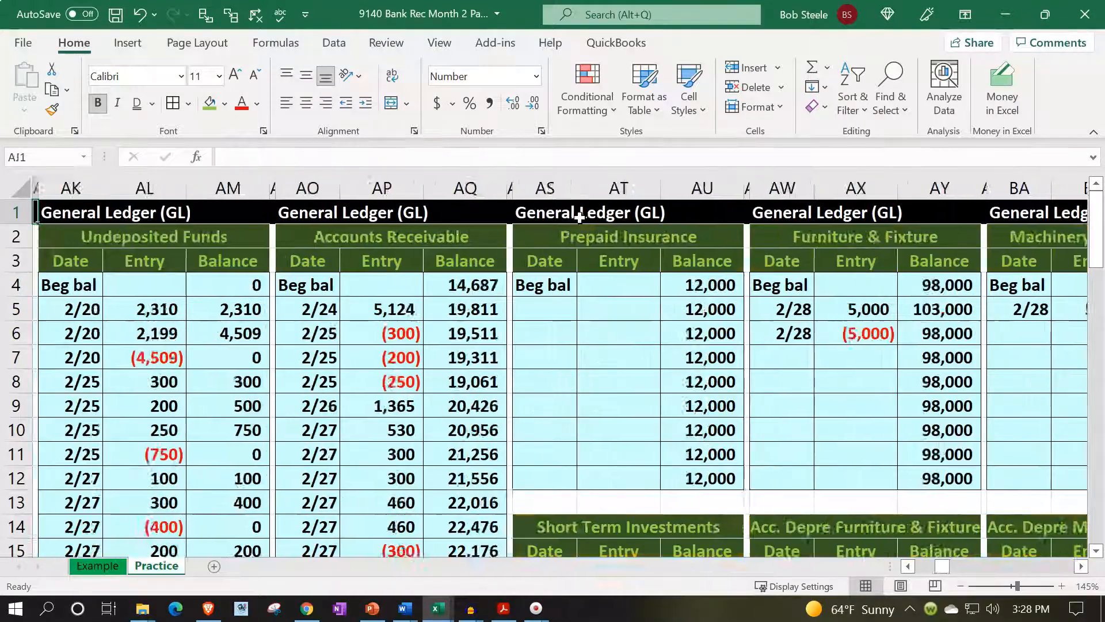
key("Right")
key("Right")
key("Right")
key("Right")
key("Down")
key("Down")
key("Down")
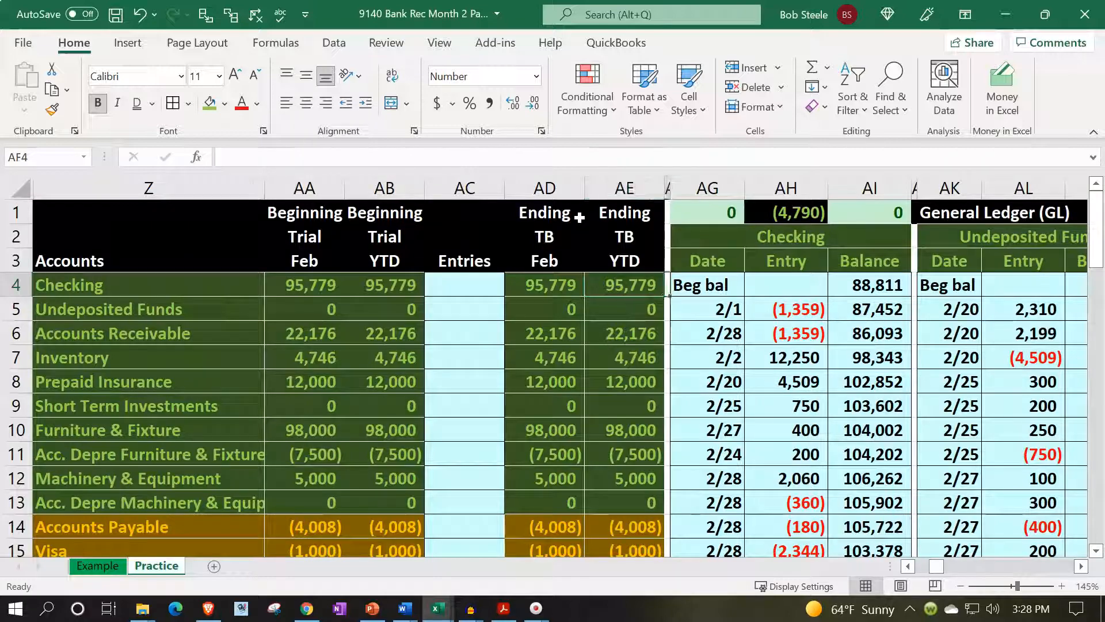
Set HY21 in the cleared checks list to the ledger's 469 entry in HU15, with its sign reversed to positive
key("Right")
key("Right")
key("Right")
key("Right")
key("Right")
key("Right")
key("Right")
key("Right")
key("Right")
key("Right")
key("Right")
key("Right")
key("Right")
key("Right")
key("Right")
key("Right")
key("Right")
key("Right")
key("Right")
key("Right")
key("Right")
key("Right")
key("Right")
key("Right")
key("Right")
key("Right")
key("Right")
key("Right")
key("Right")
key("Right")
key("Right")
key("Right")
key("Right")
key("Right")
key("Right")
key("Right")
key("Right")
key("Right")
key("Right")
key("Right")
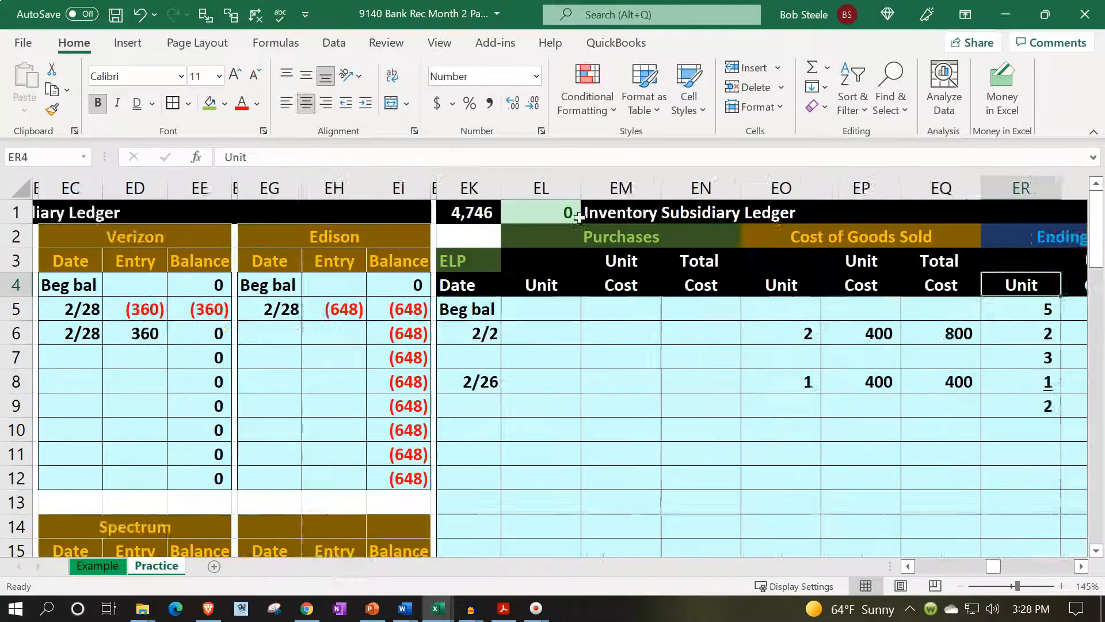
key("Right")
key("Right")
key("Right")
key("Right")
key("Right")
key("Right")
key("Right")
key("Right")
key("Right")
key("Right")
key("Right")
key("Right")
key("Right")
key("Right")
key("Right")
key("Right")
key("Right")
key("Right")
key("Right")
key("Right")
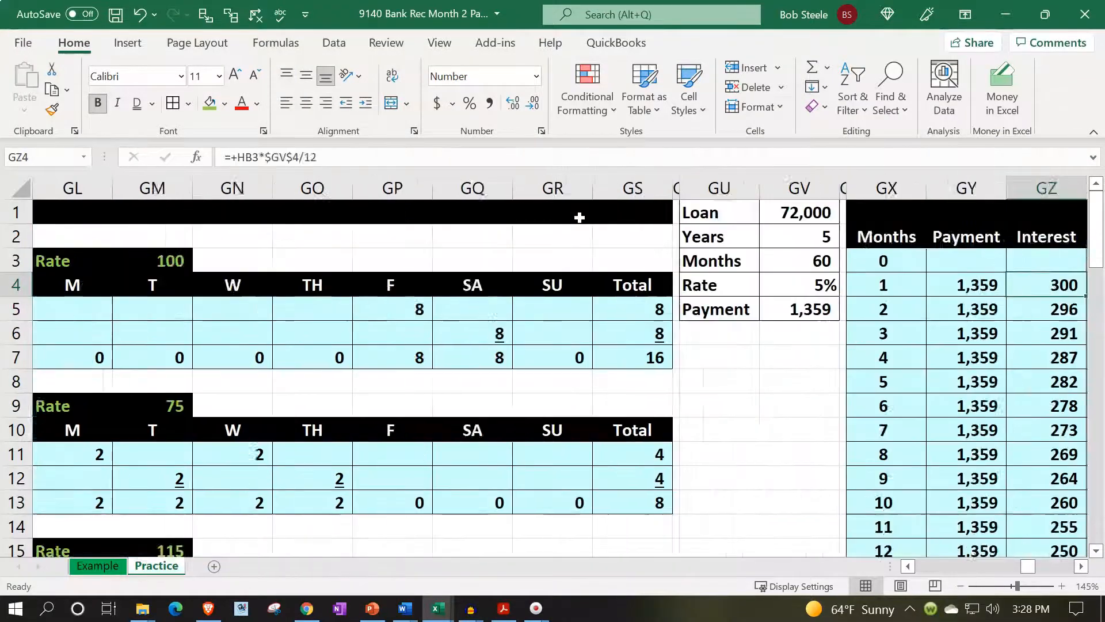
key("Right")
key("Right")
key("Right")
key("Right")
key("Right")
key("Right")
key("Right")
key("Right")
key("Right")
key("Right")
key("Right")
key("Right")
key("Right")
key("Right")
key("Right")
key("Right")
key("Right")
key("Right")
key("Right")
key("Right")
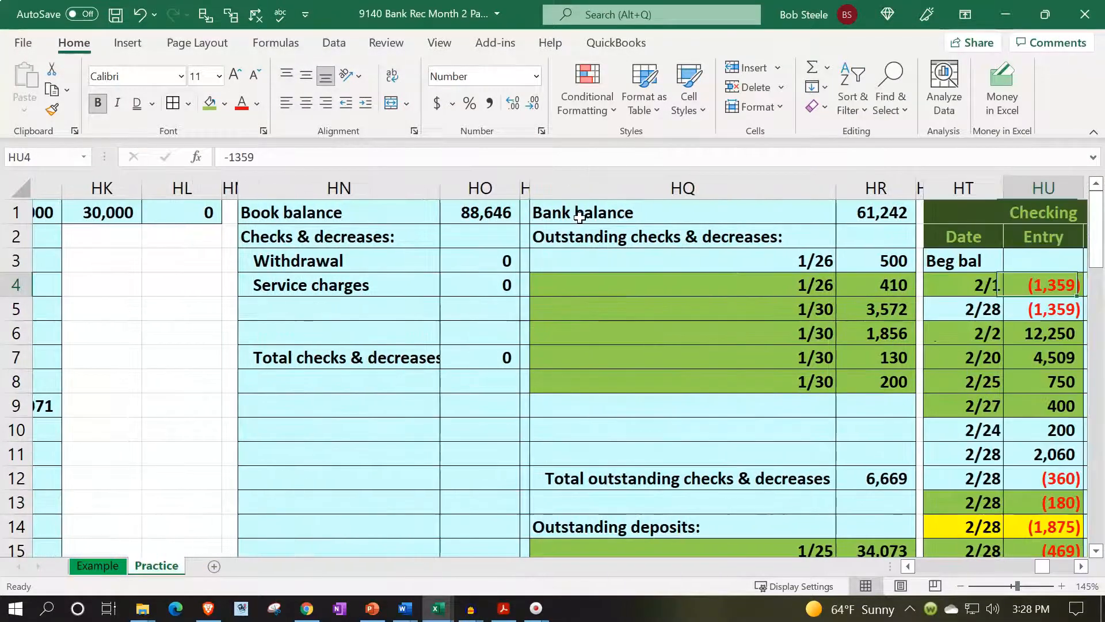
key("Right")
key("Right")
key("Right")
key("Right")
key("Right")
key("Right")
key("Right")
key("Left")
key("Left")
key("Left")
key("Left")
key("Left")
key("Left")
key("Left")
key("Left")
key("Left")
key("Left")
key("Left")
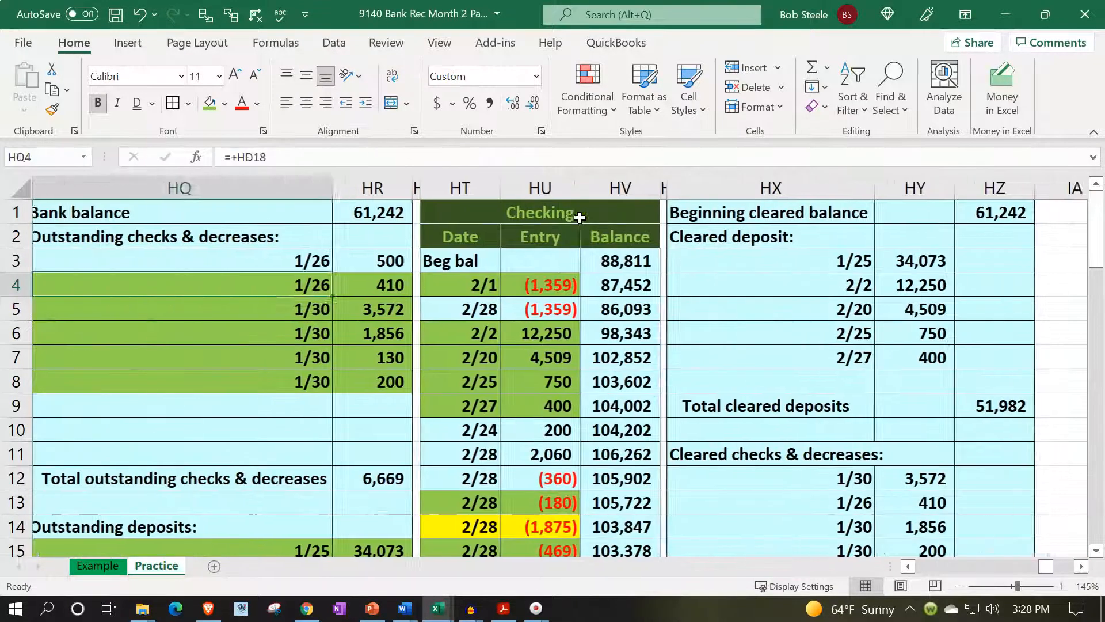
key("Left")
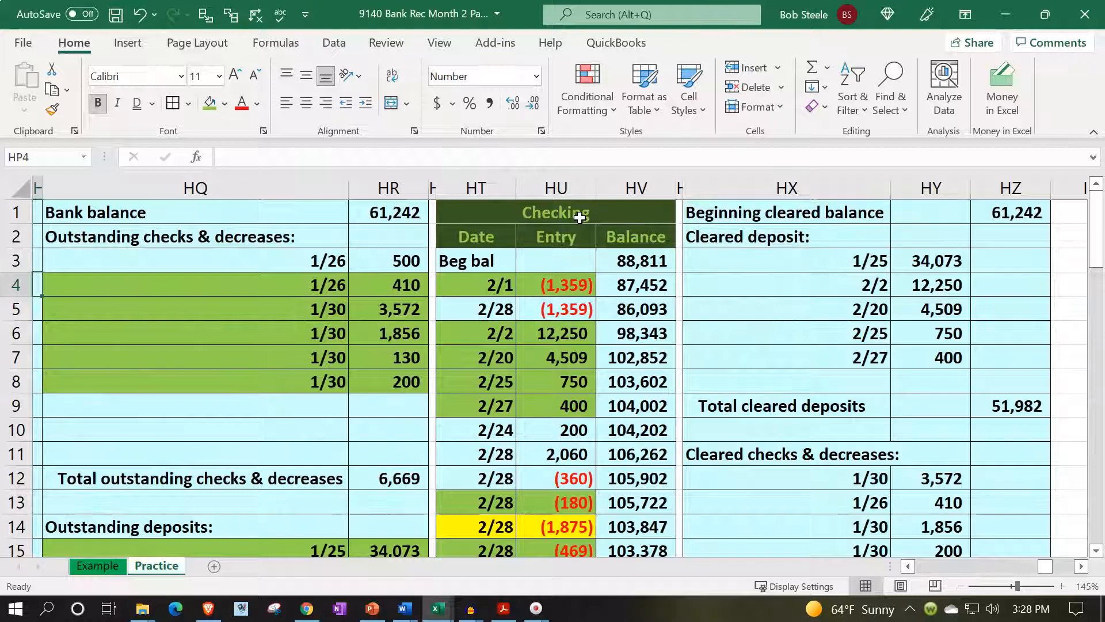
left_click(816, 406)
scroll(816, 406, "down", 3)
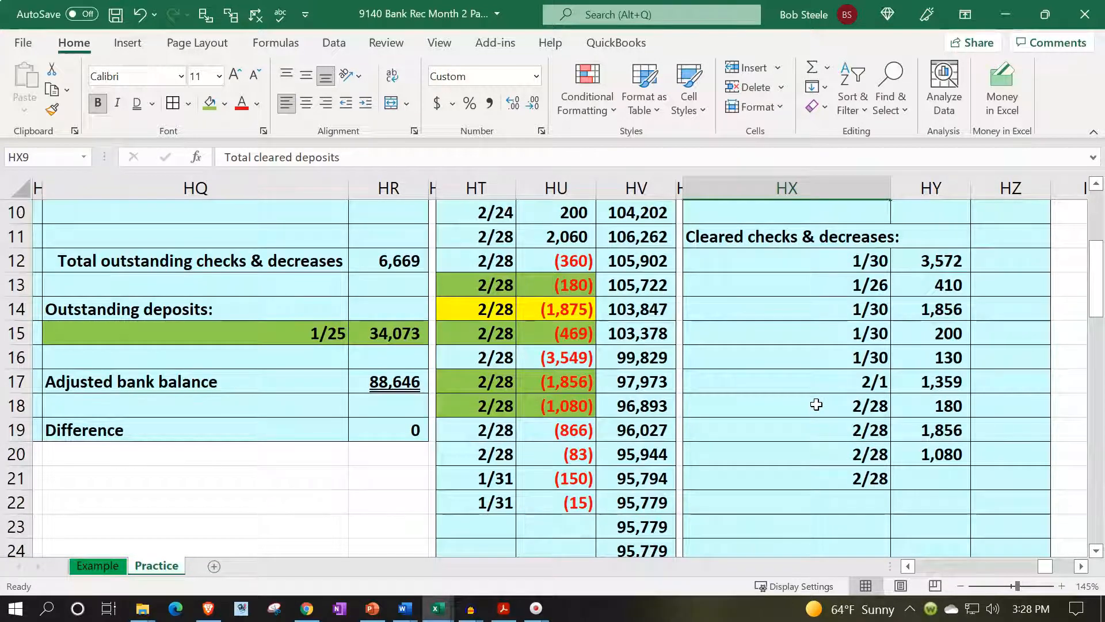
left_click(922, 475)
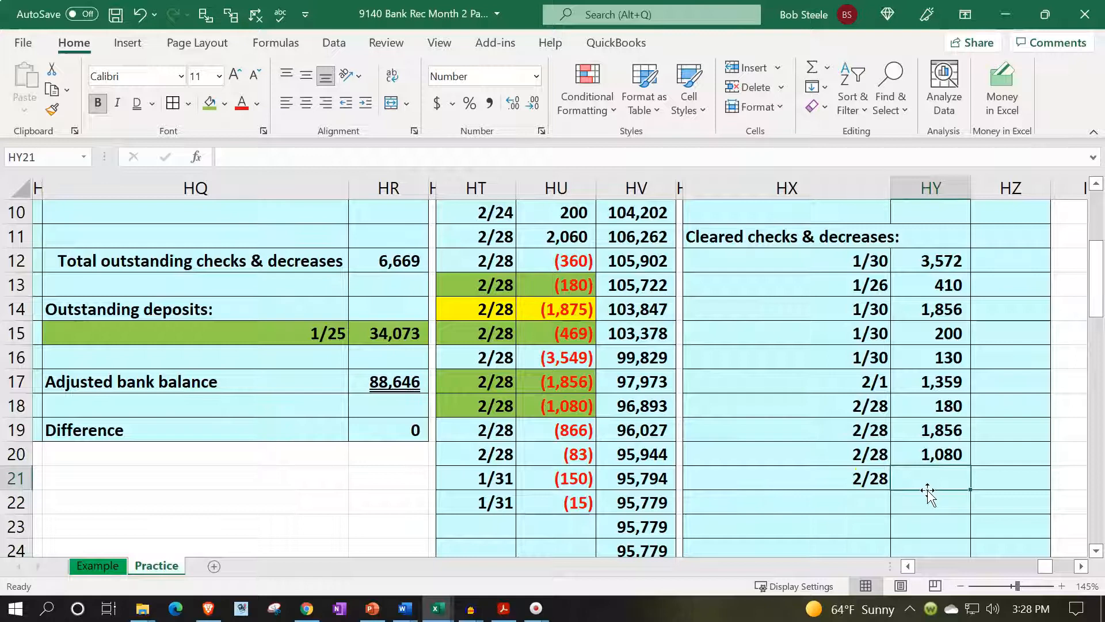
type("=")
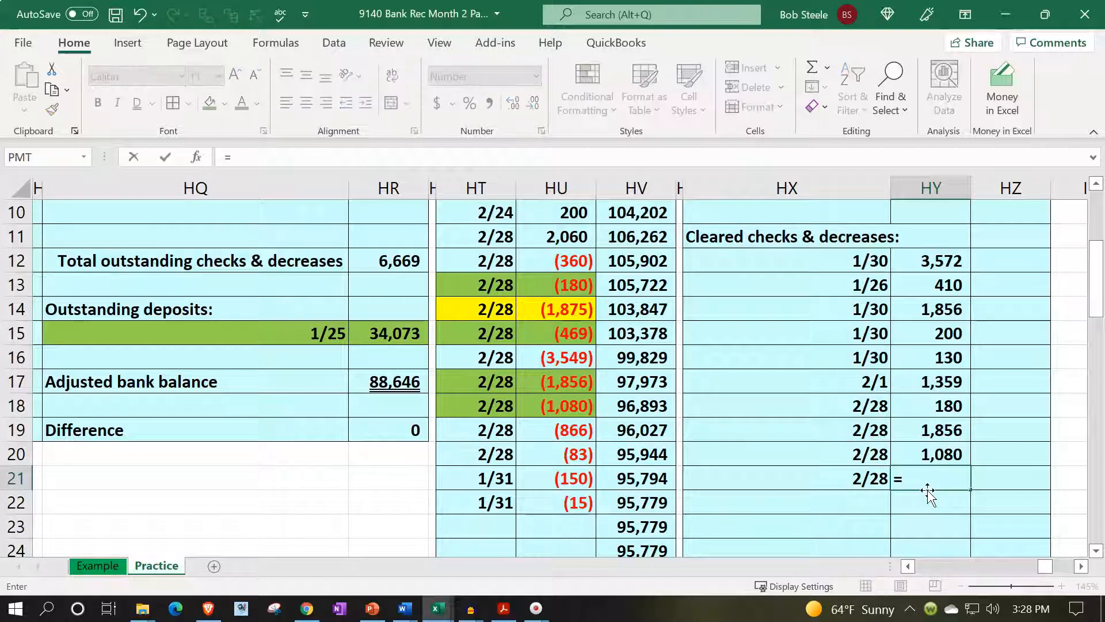
key("Up")
key("Up")
key("Up")
key("Up")
key("Up")
key("Up")
key("Left")
key("Left")
key("Left")
key("Left")
key("Return")
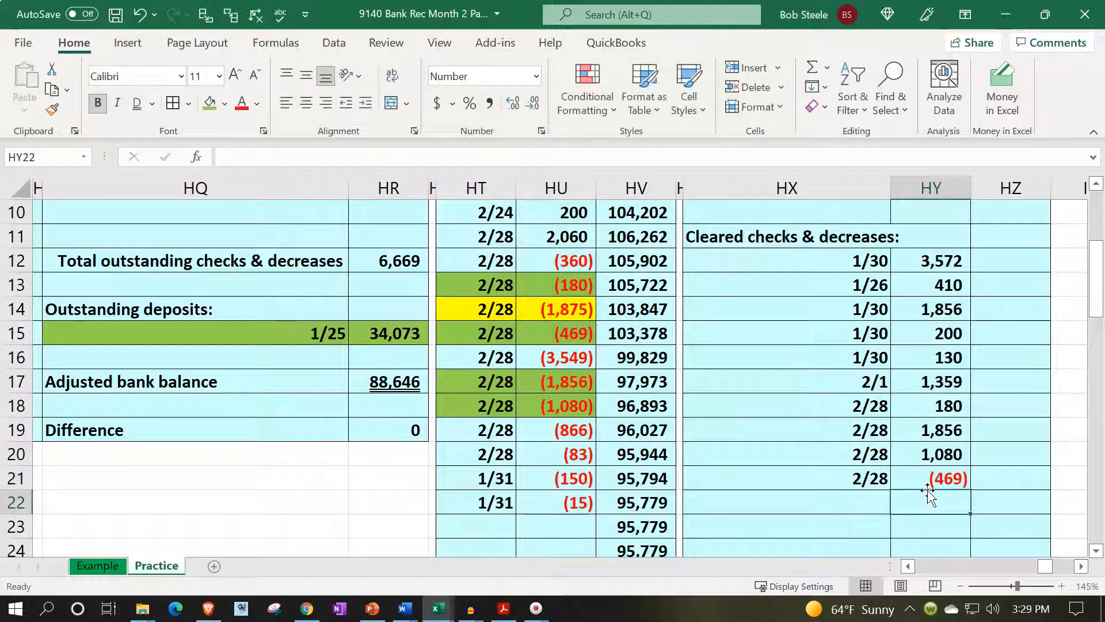
double_click(918, 481)
type("-")
key("Return")
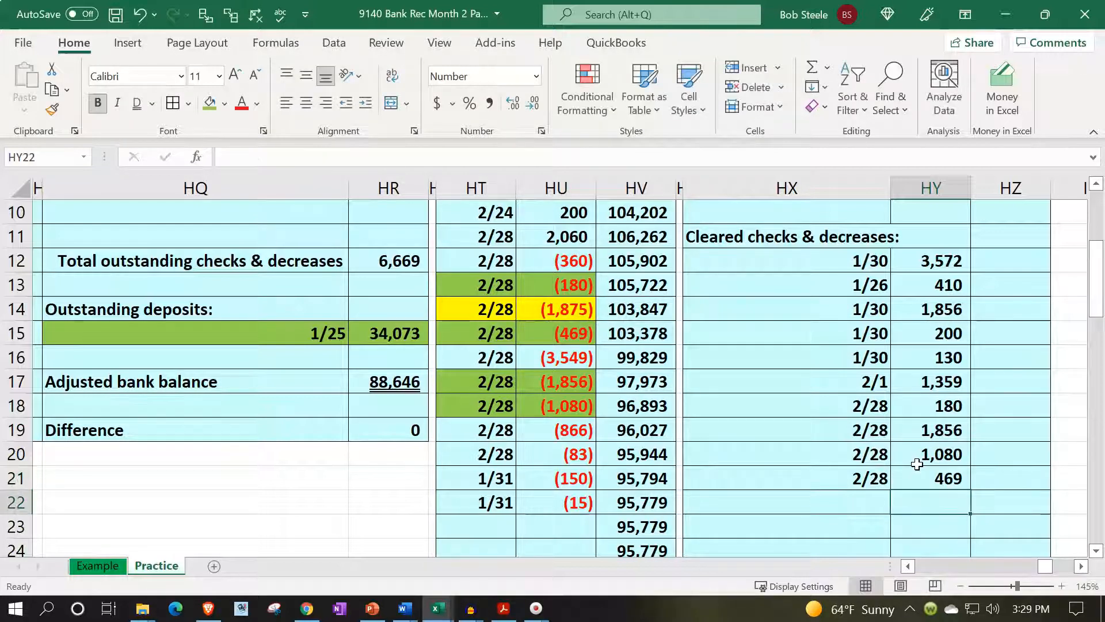
Check which cells the Total cleared checks & decreases formula in HZ27 adds up
scroll(917, 462, "down", 2)
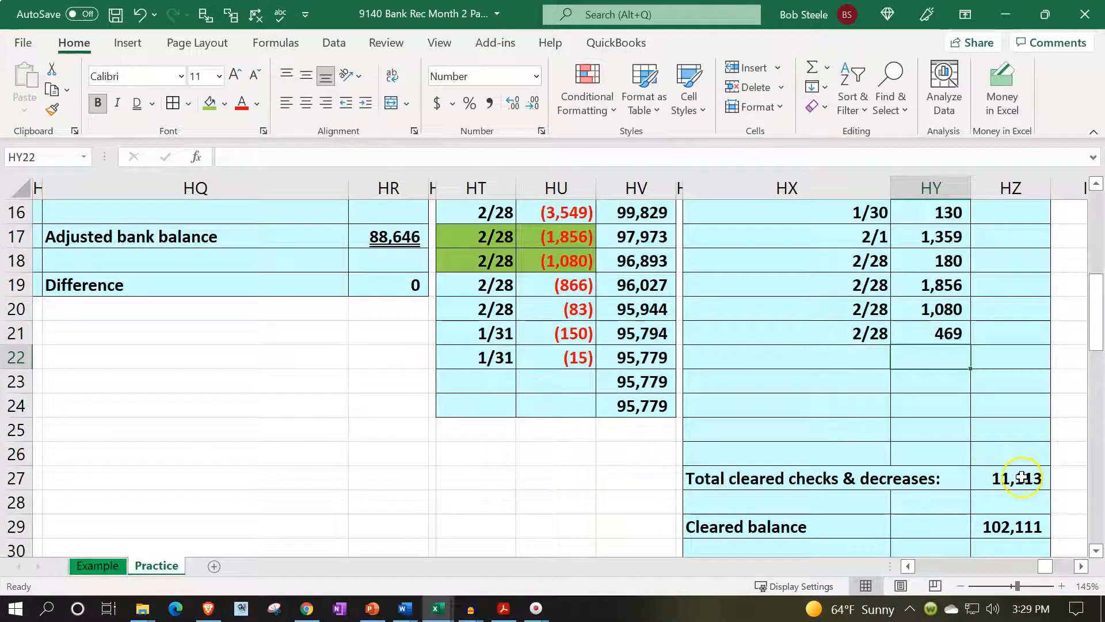
double_click(1022, 477)
scroll(806, 501, "up", 3)
scroll(810, 503, "down", 2)
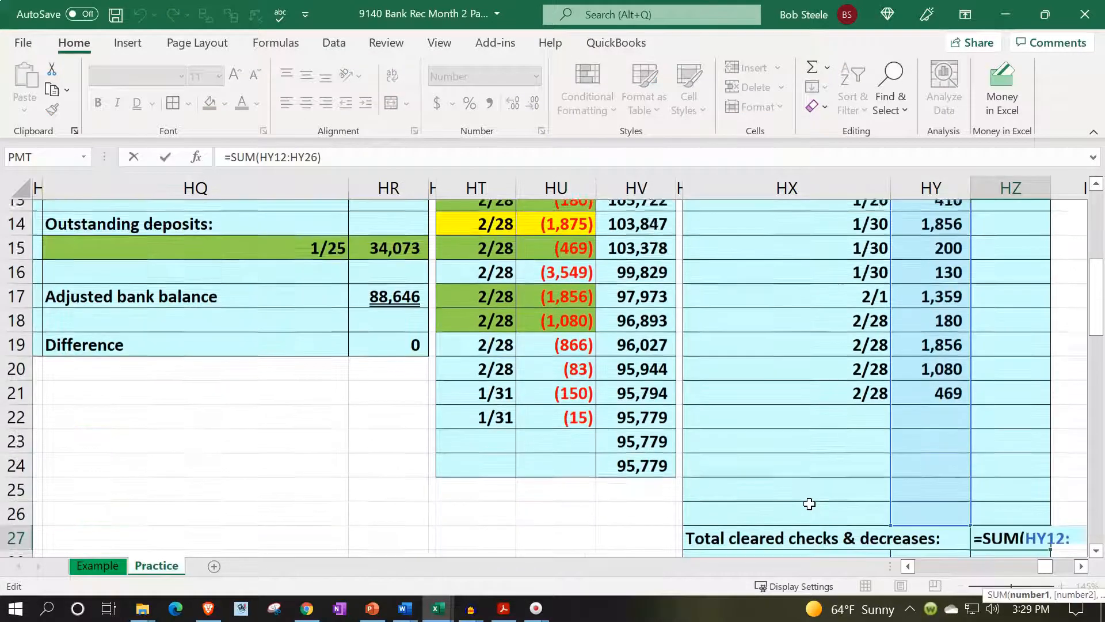
scroll(809, 504, "down", 1)
key("Return")
key("Up")
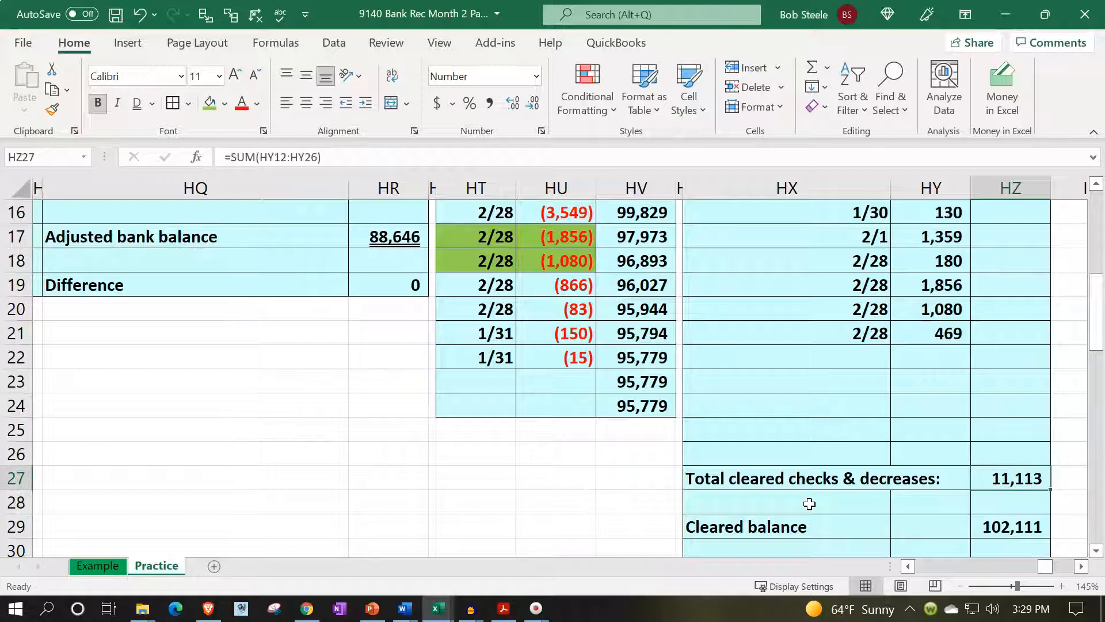
Switch to the February bank statement in Acrobat Reader and highlight the 468.77 amount of the 2/28 check
left_click(504, 608)
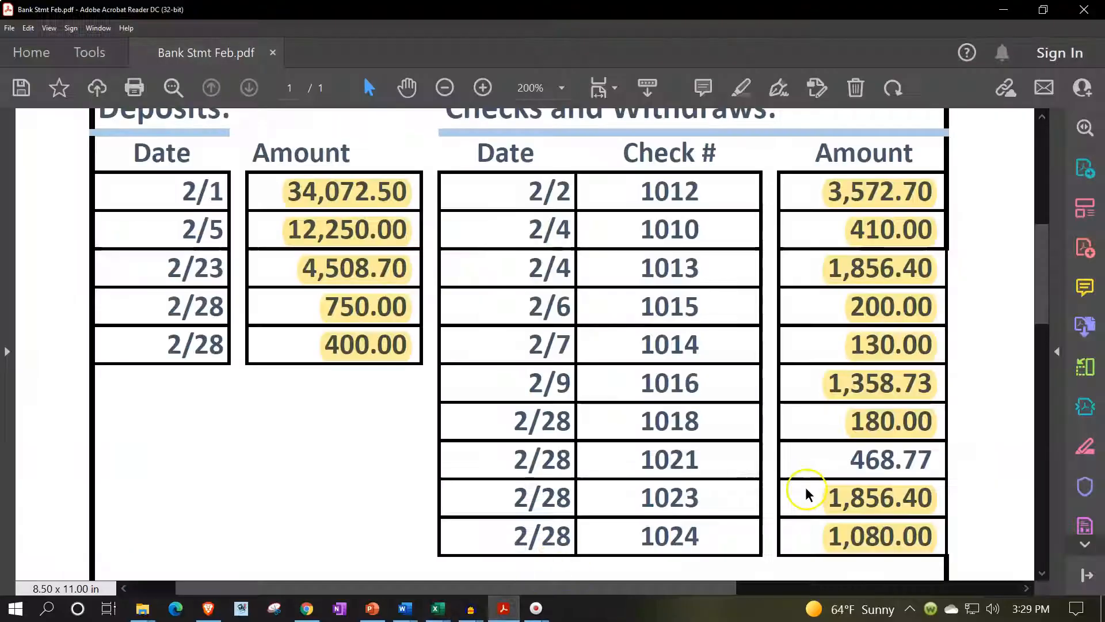
left_click_drag(847, 458, 935, 458)
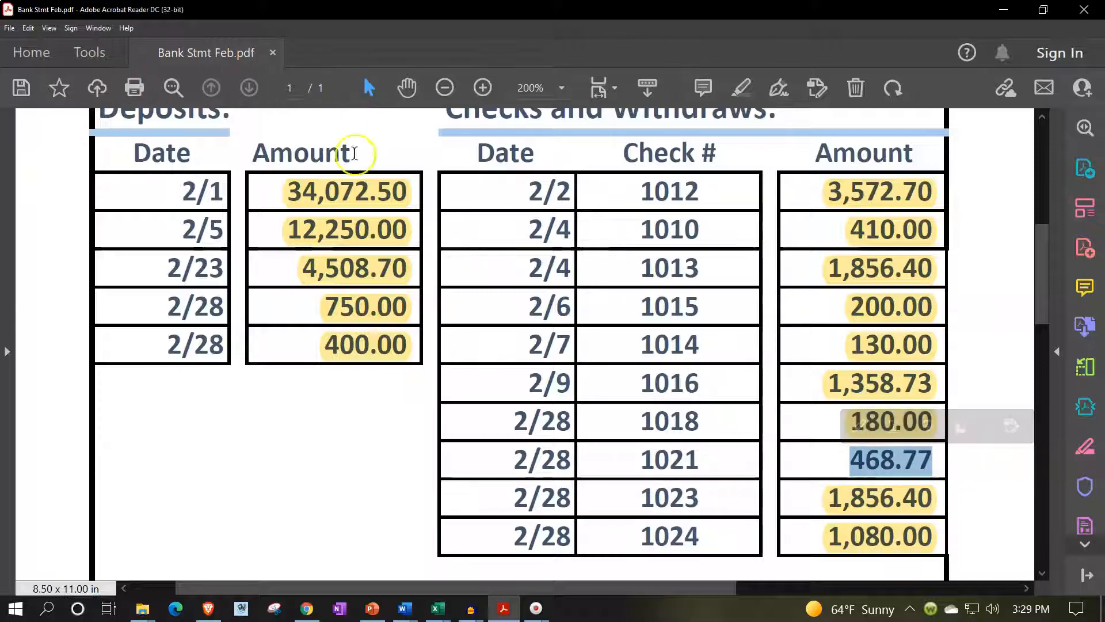
left_click(862, 459)
left_click_drag(846, 459, 937, 462)
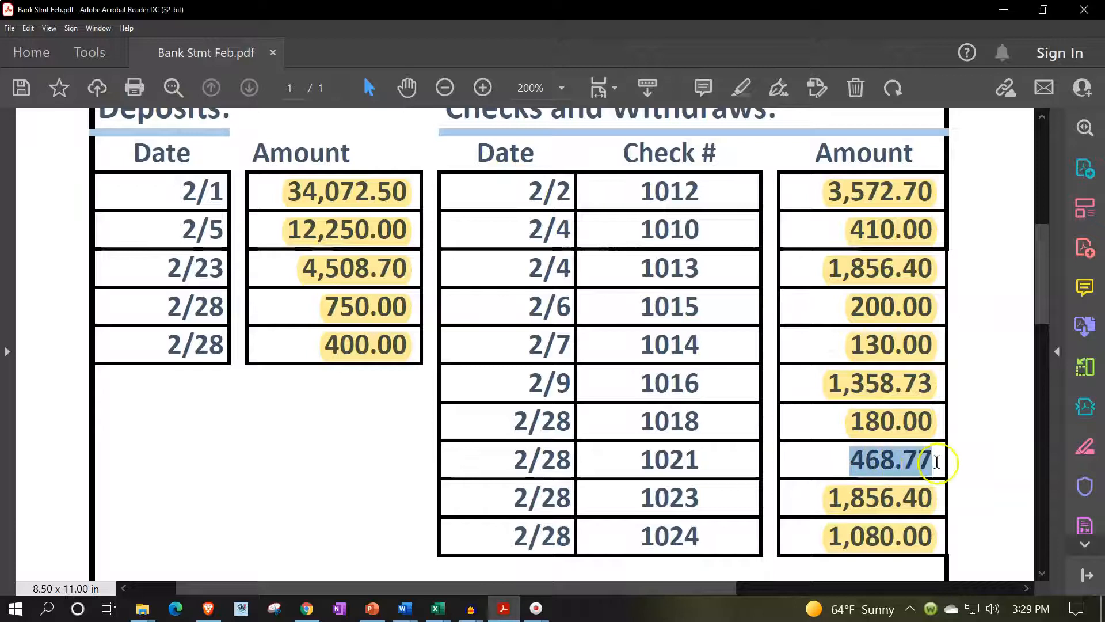
left_click(864, 425)
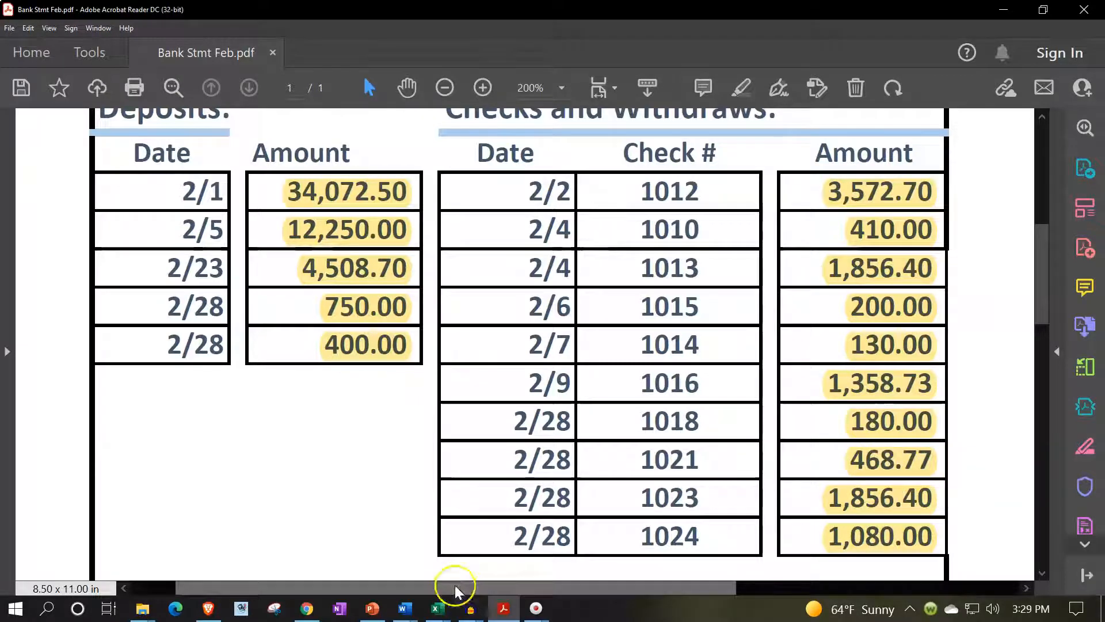
Compare the statement's total checks, withdrawal and bank service charges with the worksheet's total cleared checks & decreases
scroll(408, 410, "down", 3)
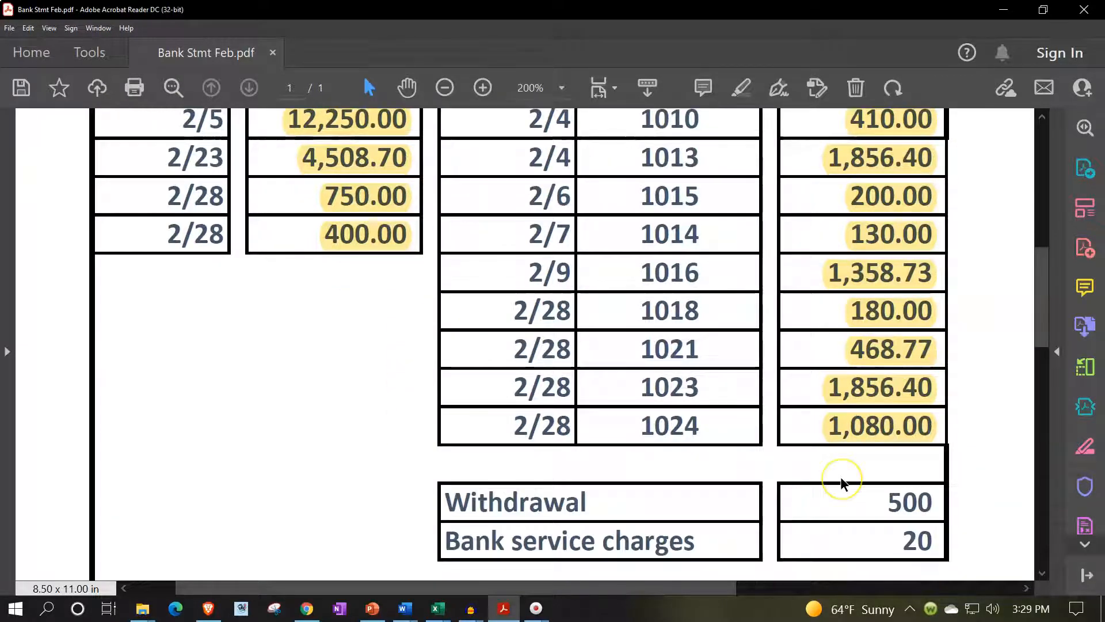
left_click(503, 603)
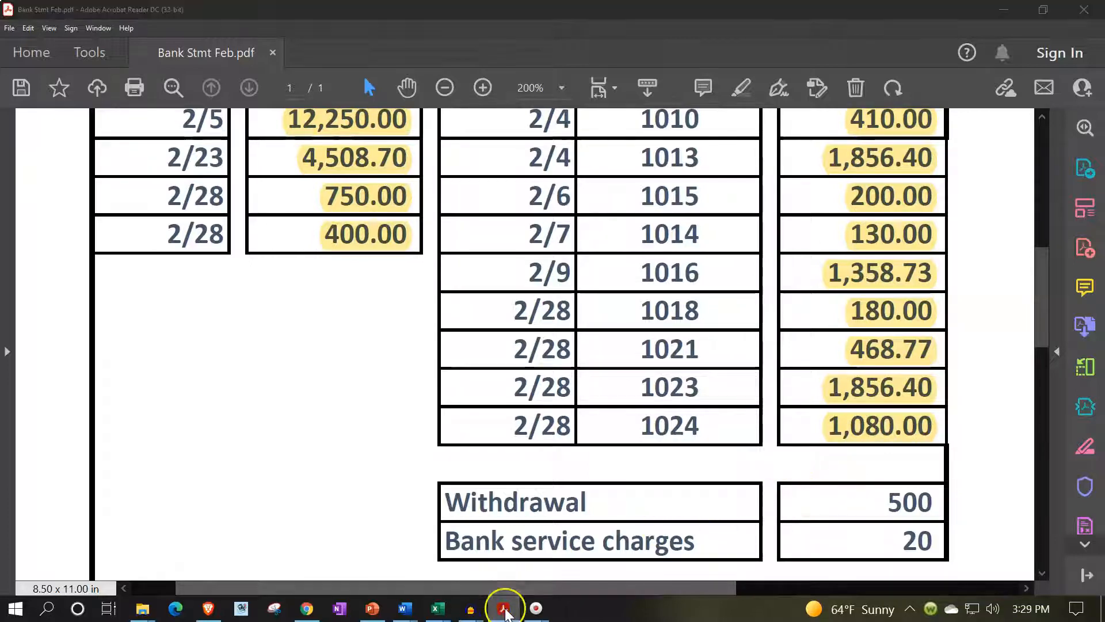
scroll(774, 443, "down", 1)
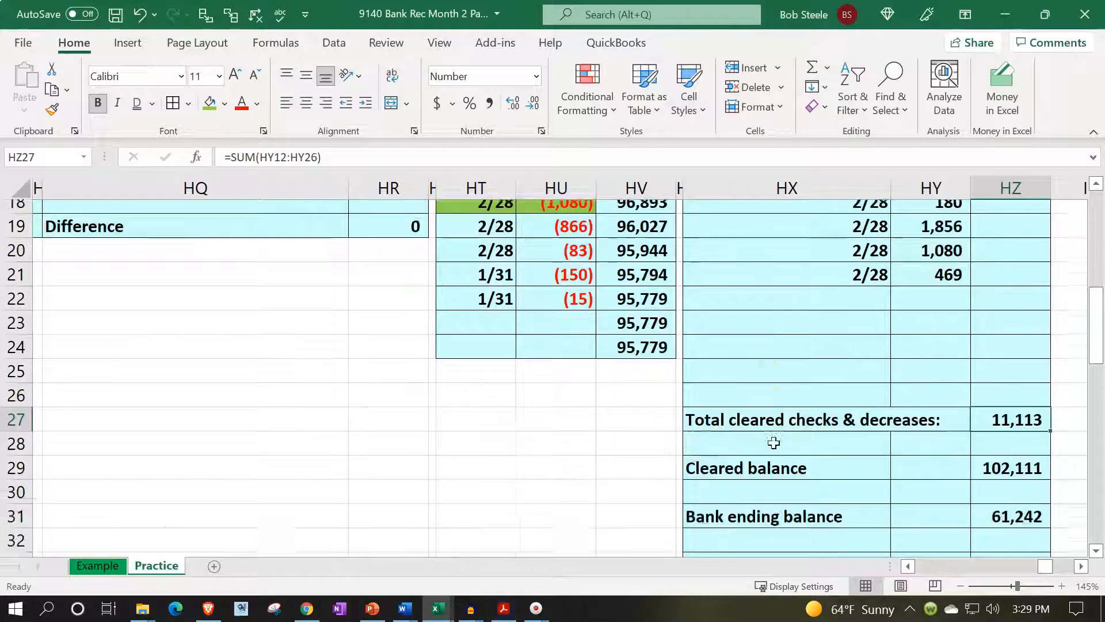
left_click(504, 607)
scroll(657, 353, "up", 3)
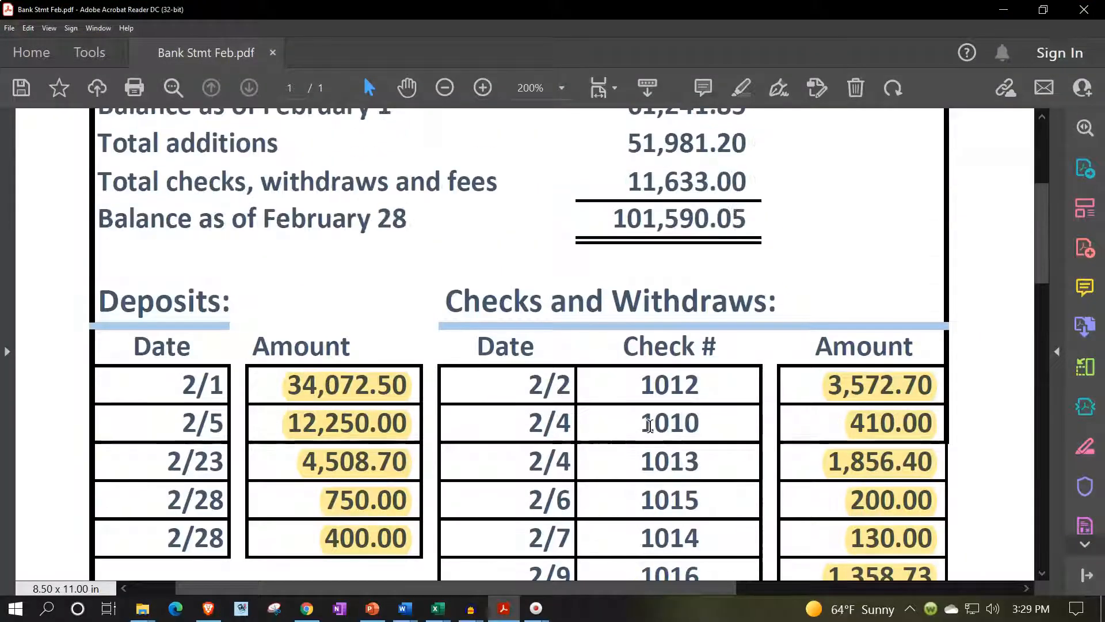
left_click(672, 280)
scroll(672, 280, "down", 5)
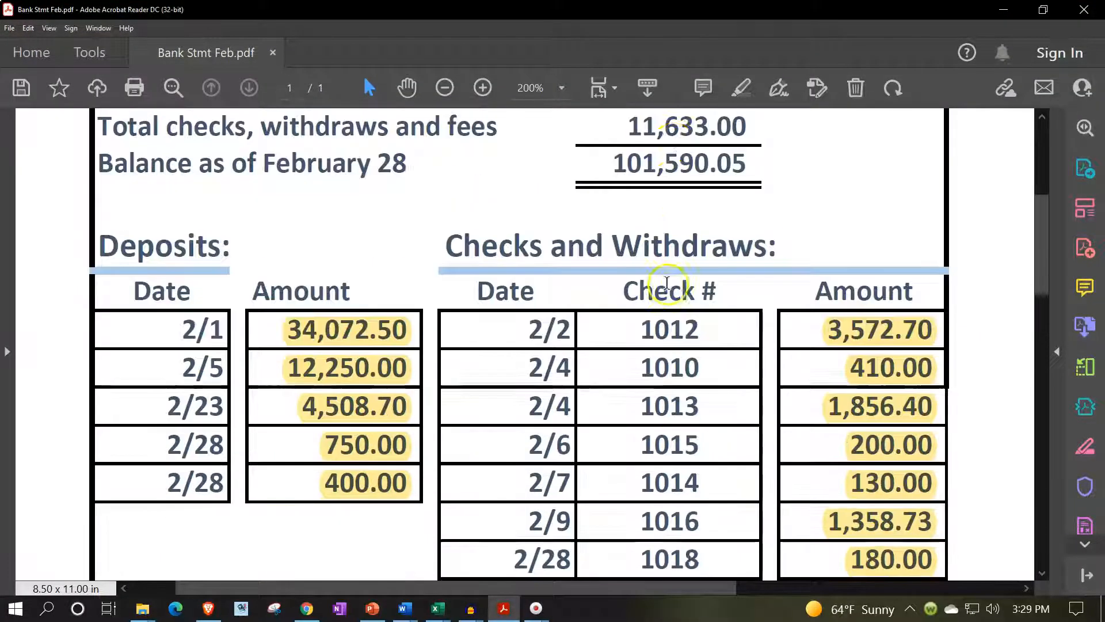
left_click(503, 607)
scroll(712, 419, "down", 2)
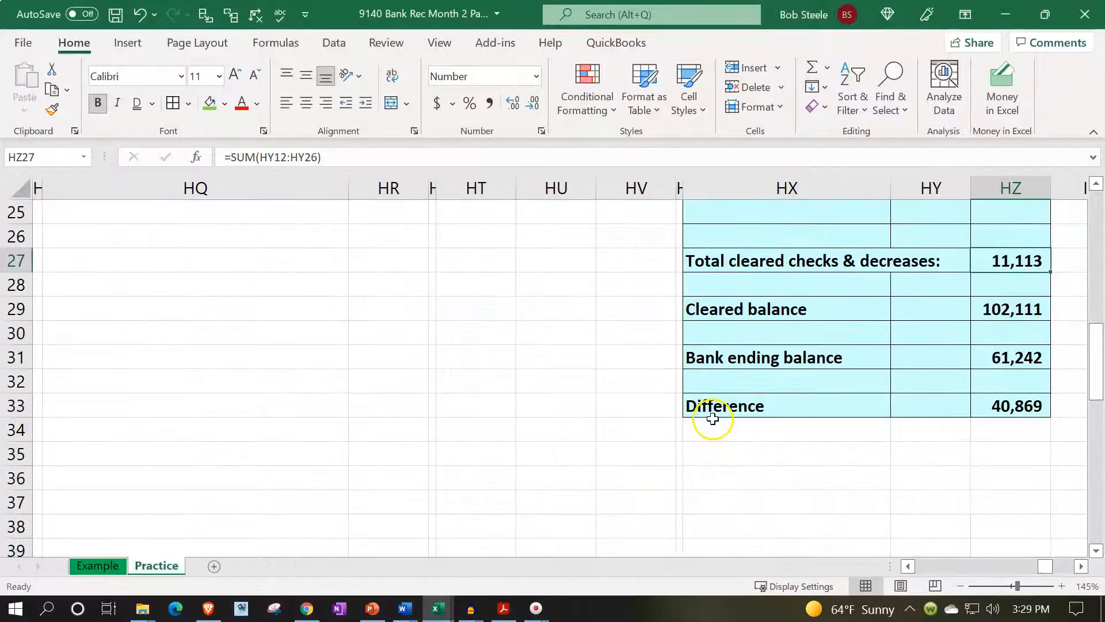
Trace the Cleared balance formula in HZ29 through the beginning balance, total cleared deposits and total cleared checks
double_click(1003, 305)
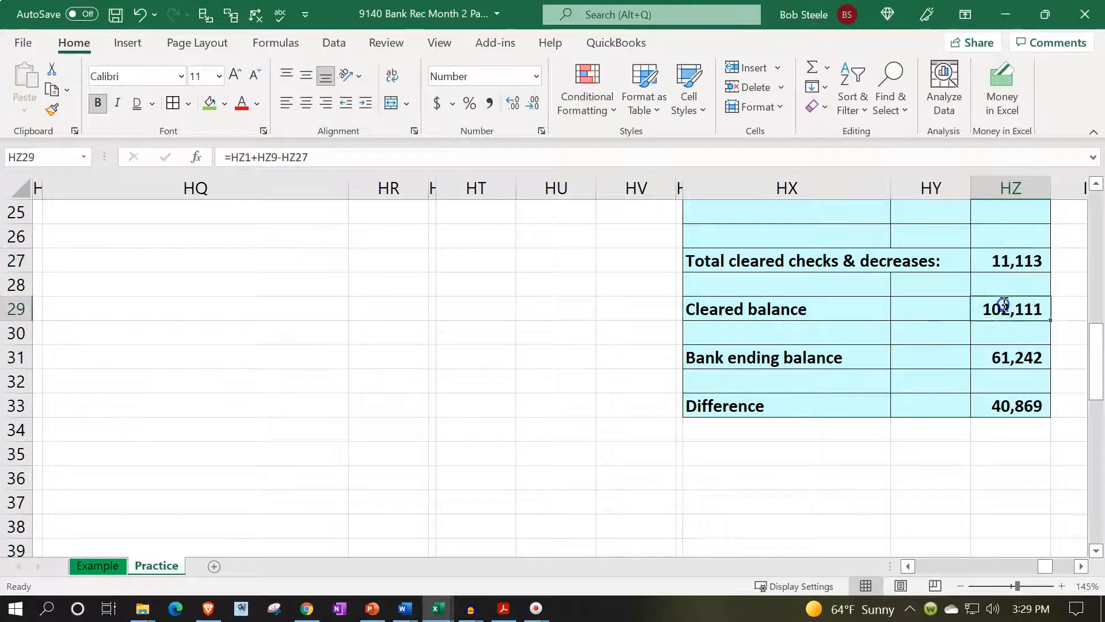
scroll(946, 403, "up", 8)
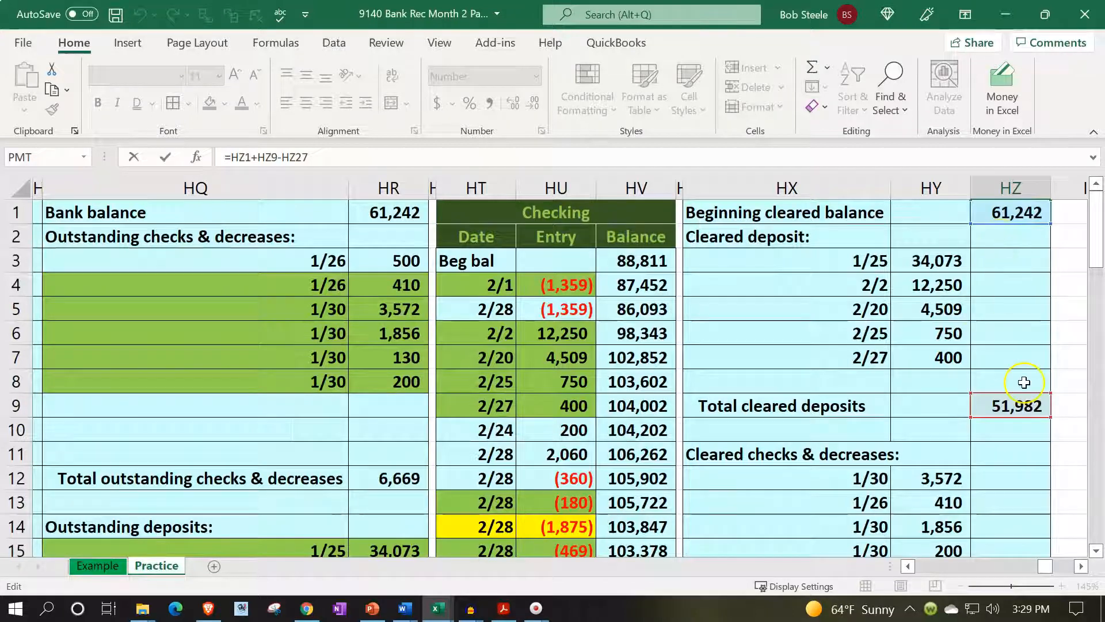
scroll(1020, 380, "down", 1)
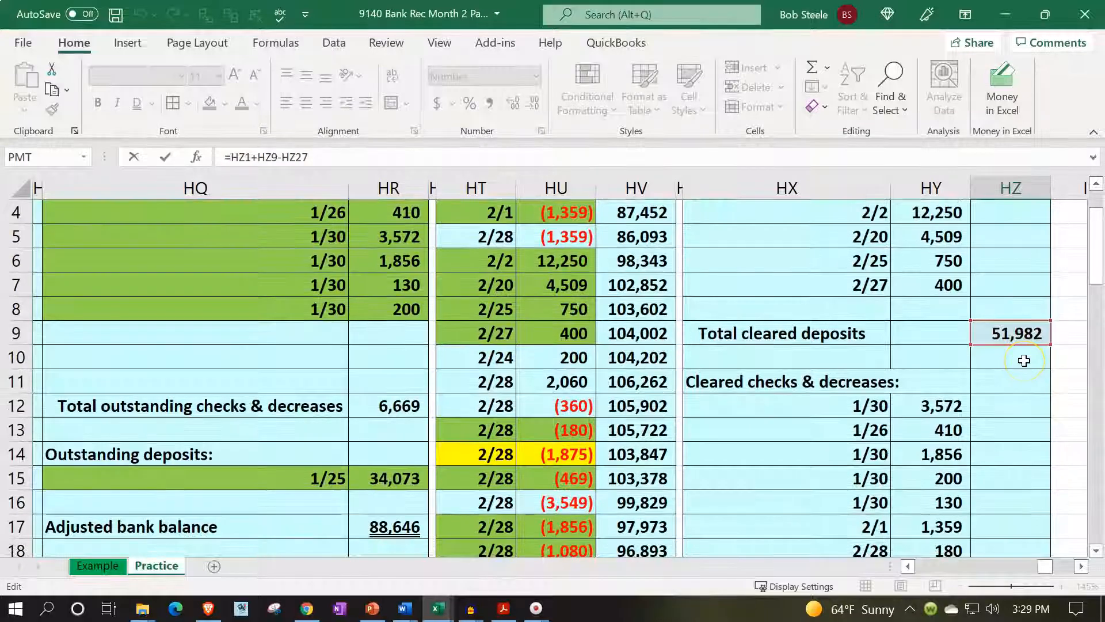
scroll(1024, 361, "down", 3)
scroll(1024, 361, "down", 3)
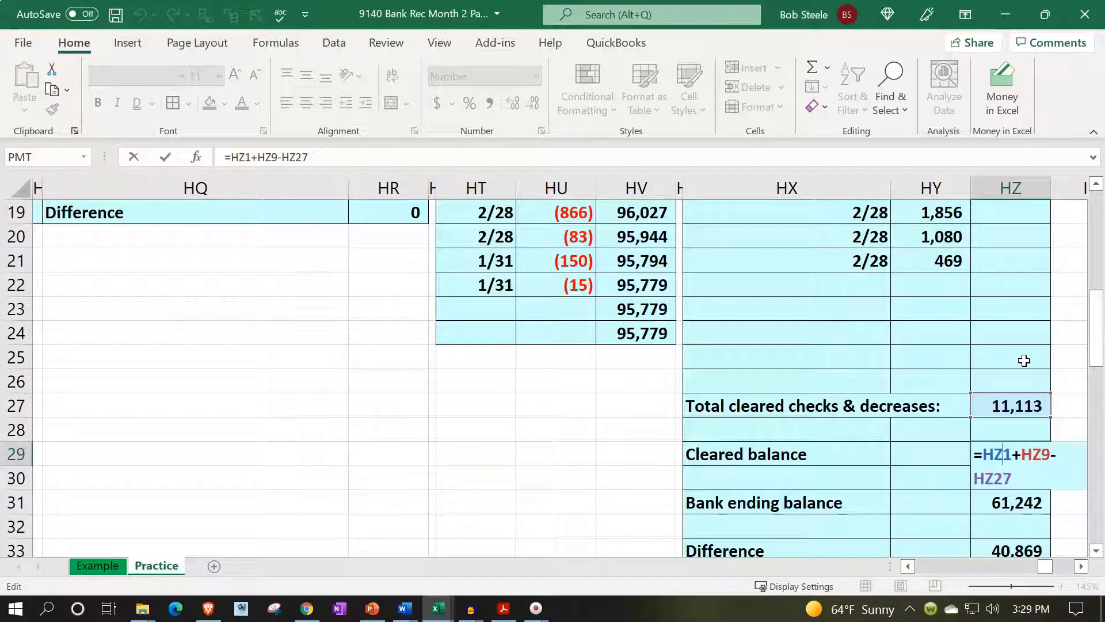
key("Return")
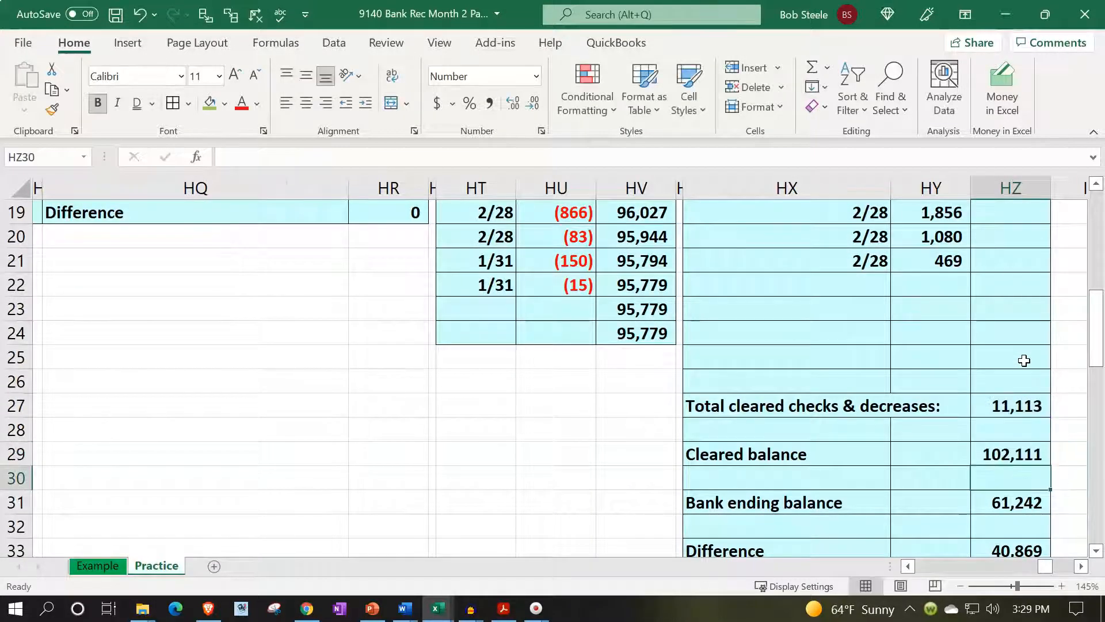
Replace the Bank ending balance in HZ31 with the statement's February 28 balance, 101,590
key("Down")
key("Delete")
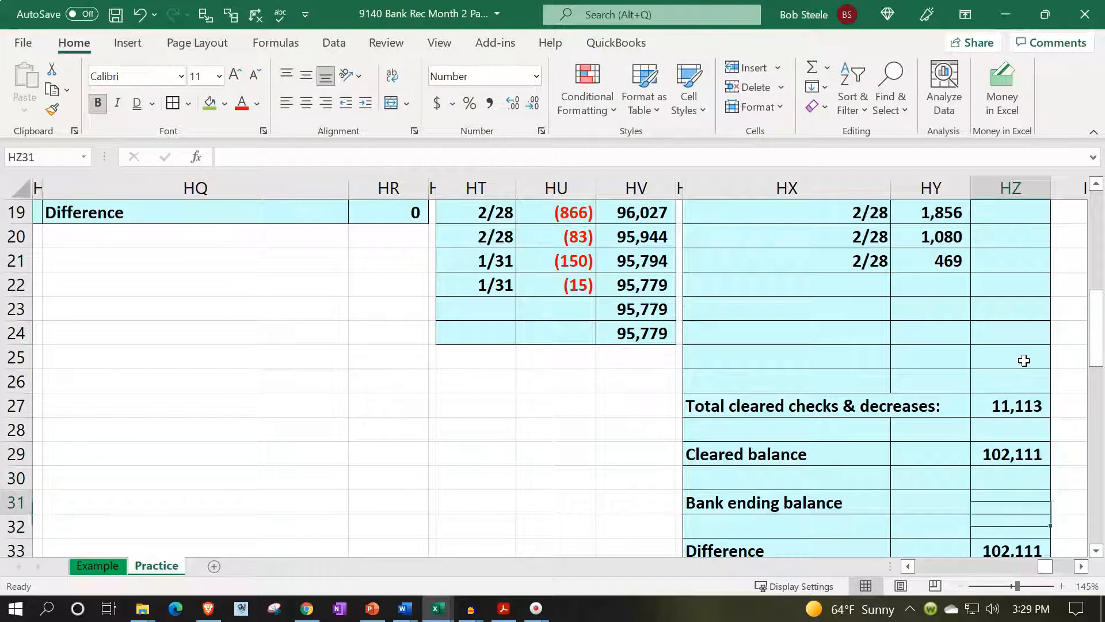
left_click(504, 608)
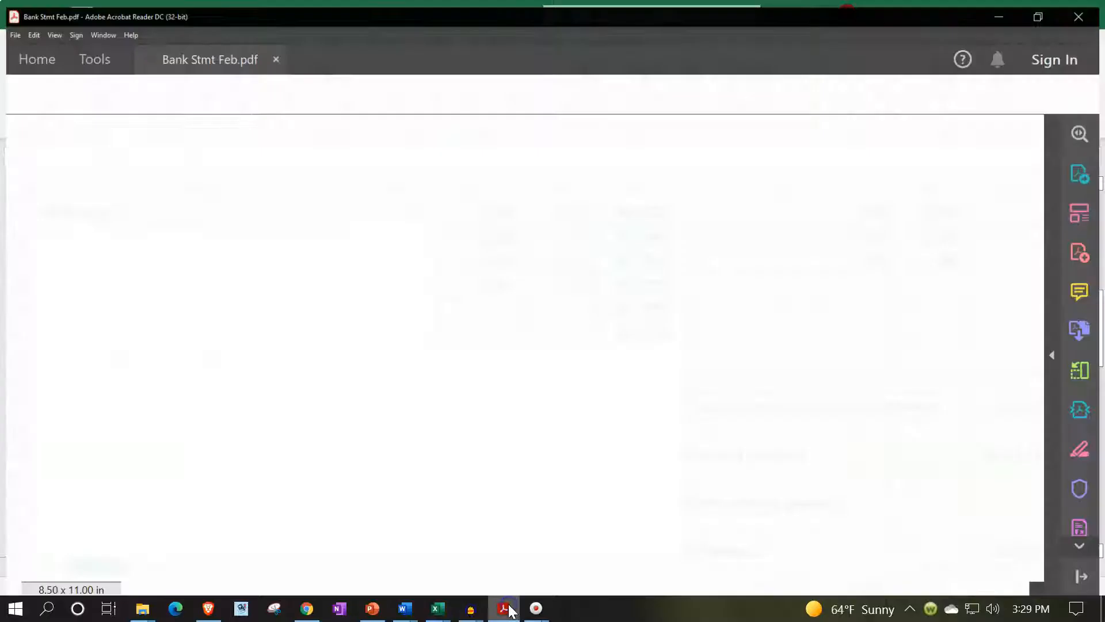
scroll(645, 358, "up", 2)
scroll(640, 360, "up", 1)
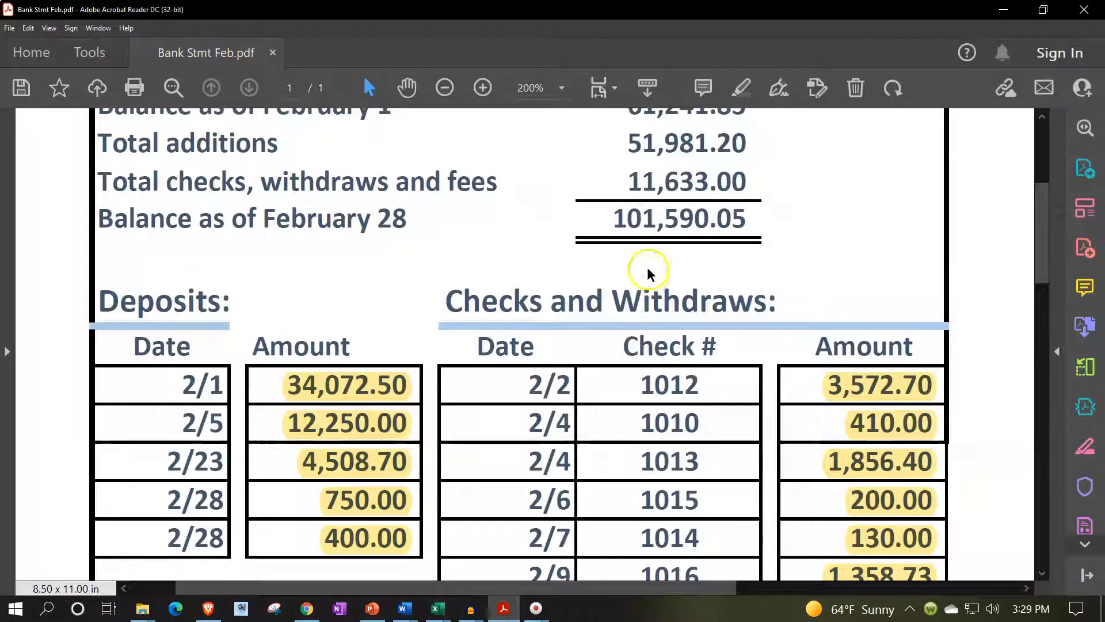
left_click(438, 608)
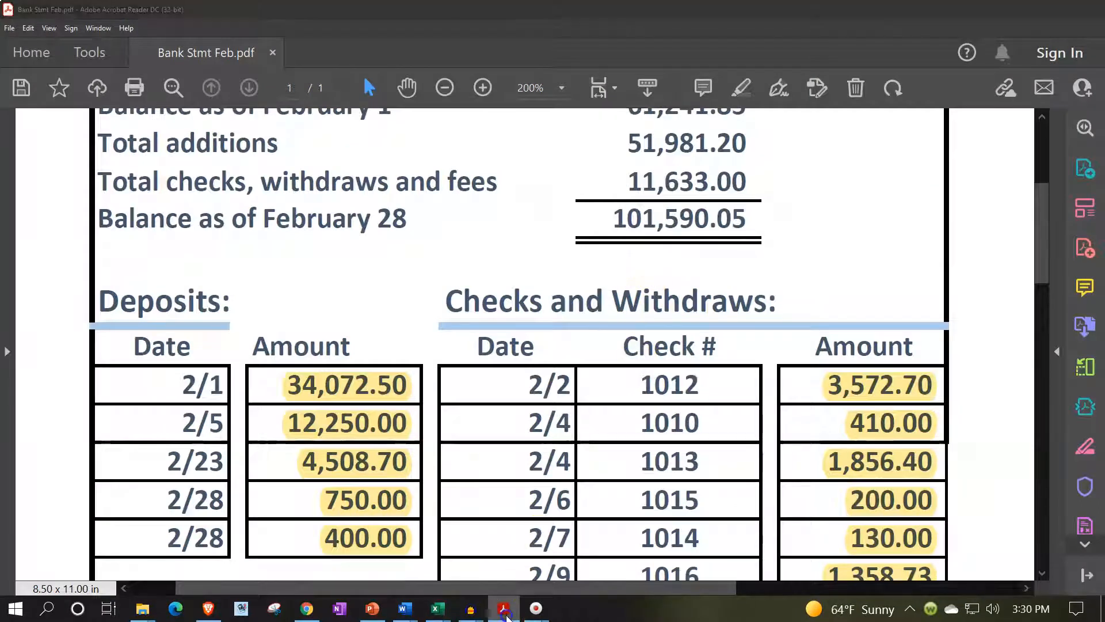
type("101,590")
key("Return")
key("Return")
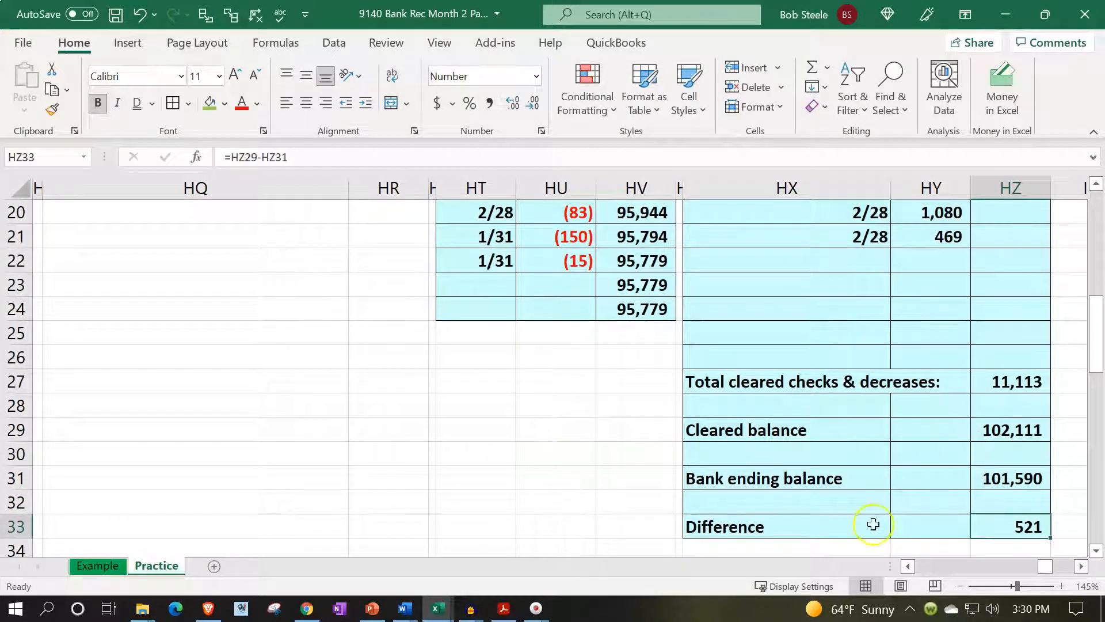
Check the reconciliation difference against the statement's unhighlighted withdrawal and bank service charges, and review the cleared deposits and outstanding items
left_click(547, 607)
scroll(723, 506, "down", 10)
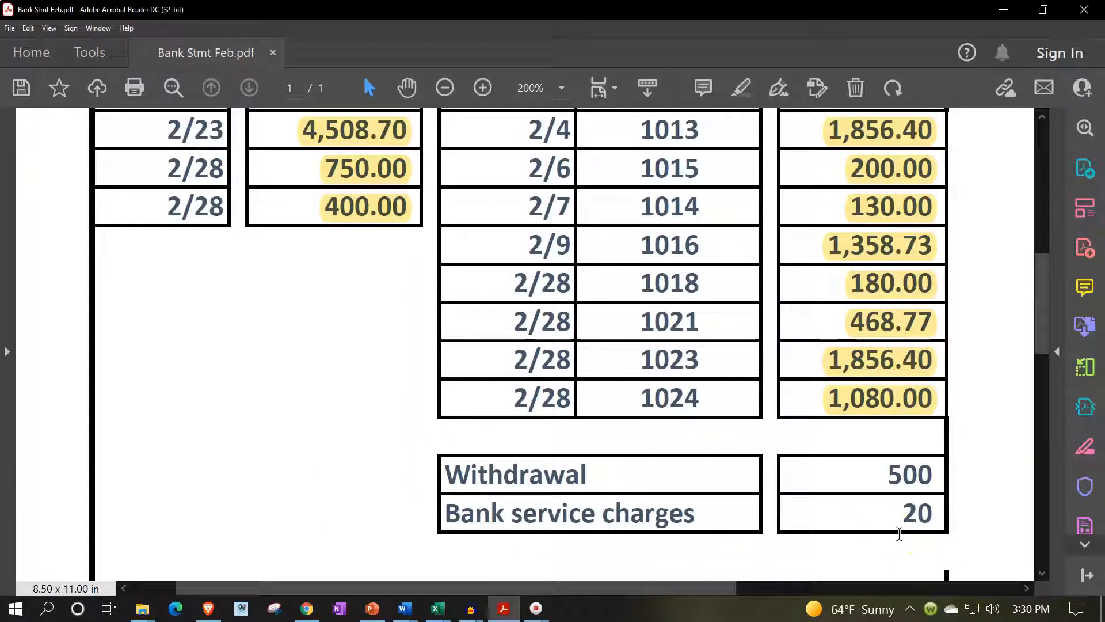
left_click(504, 606)
scroll(721, 467, "up", 6)
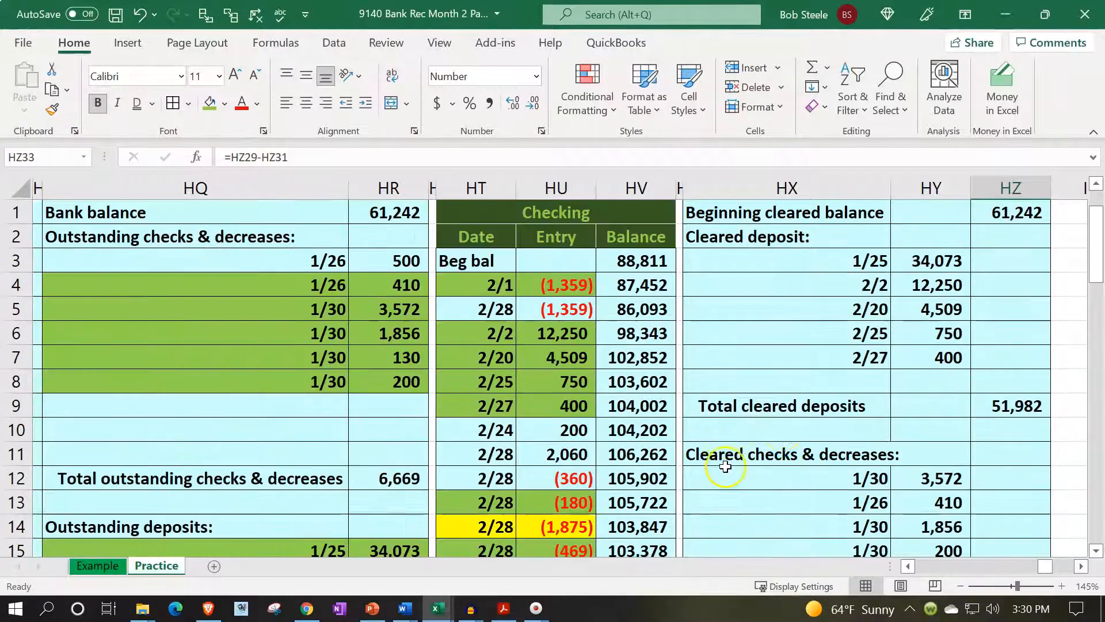
left_click_drag(789, 218, 960, 341)
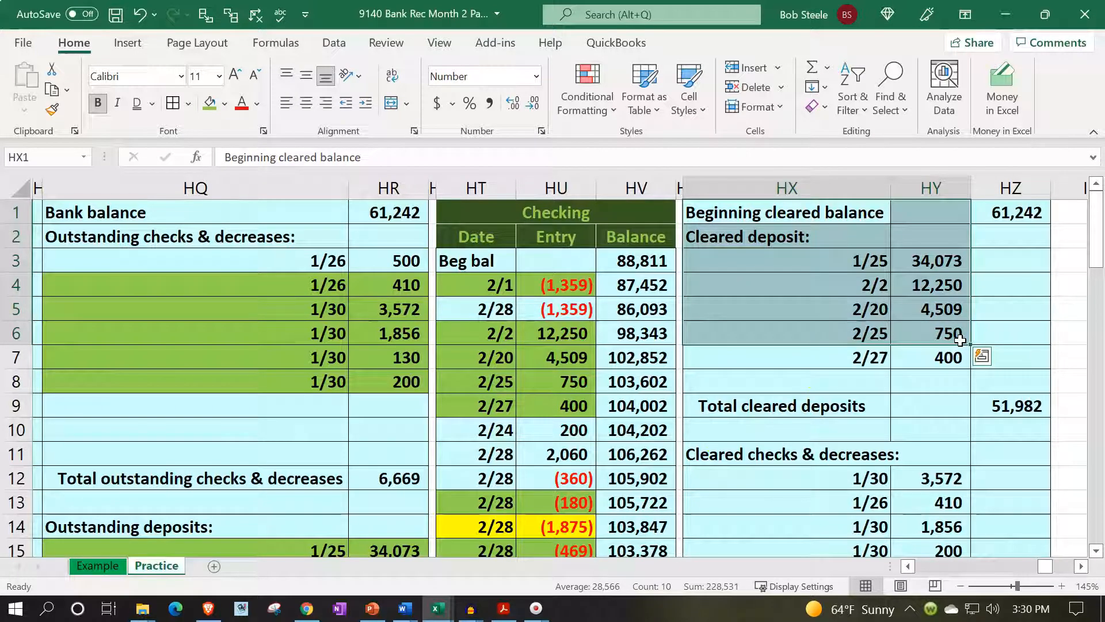
left_click(881, 374)
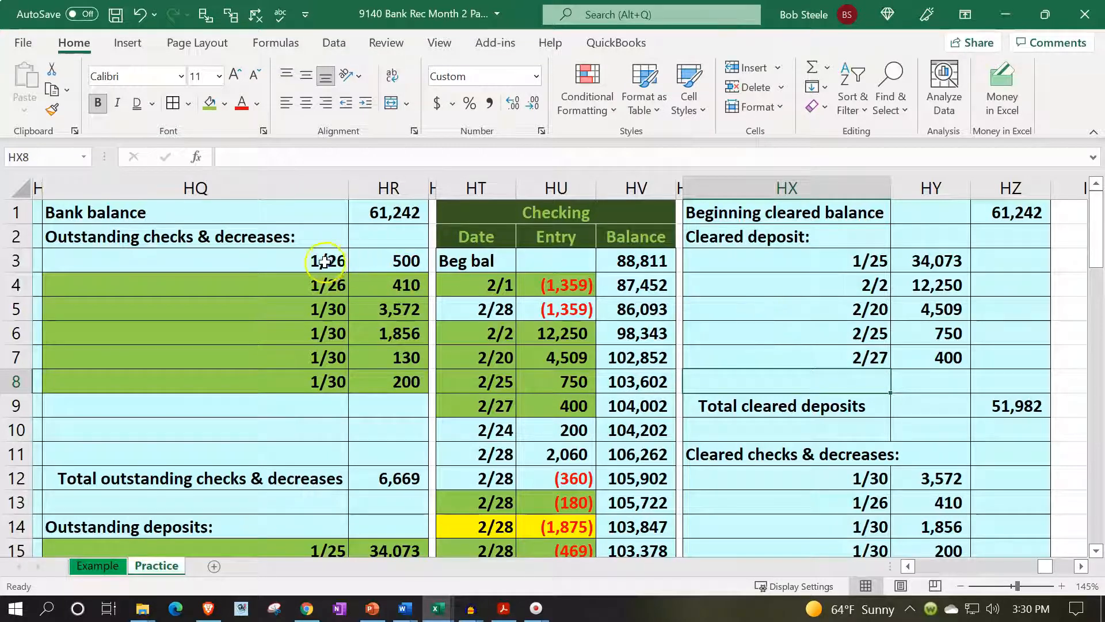
Review the unhighlighted outstanding items: the 1/26 outstanding check in row 3 and the checking entries in rows 5 and 10 to 12
left_click(346, 261)
left_click_drag(348, 261, 357, 259)
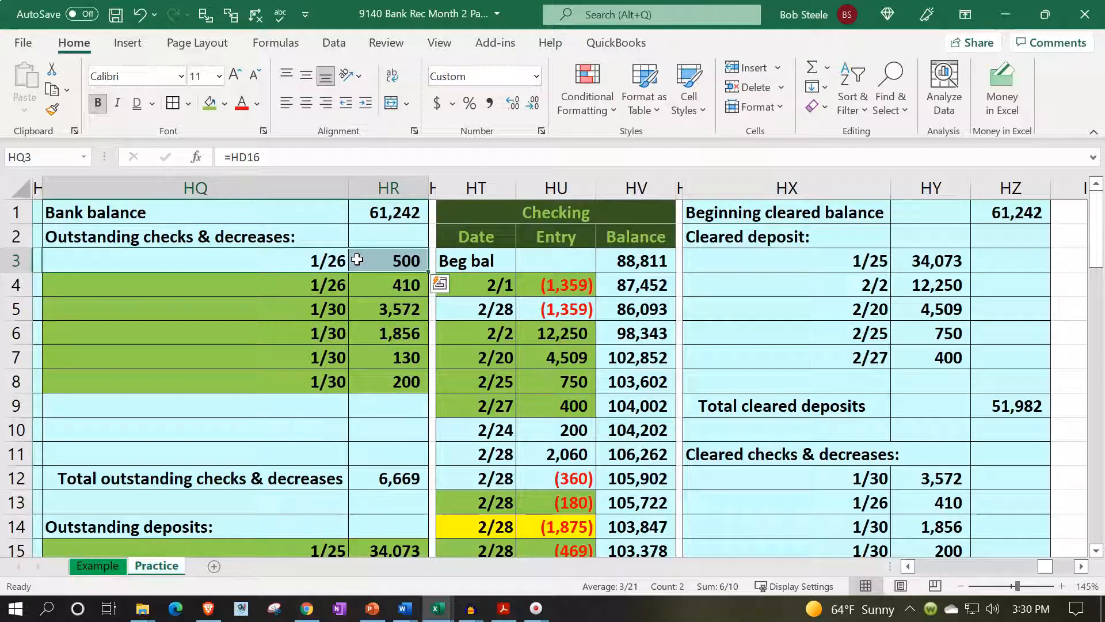
left_click_drag(460, 309, 530, 311)
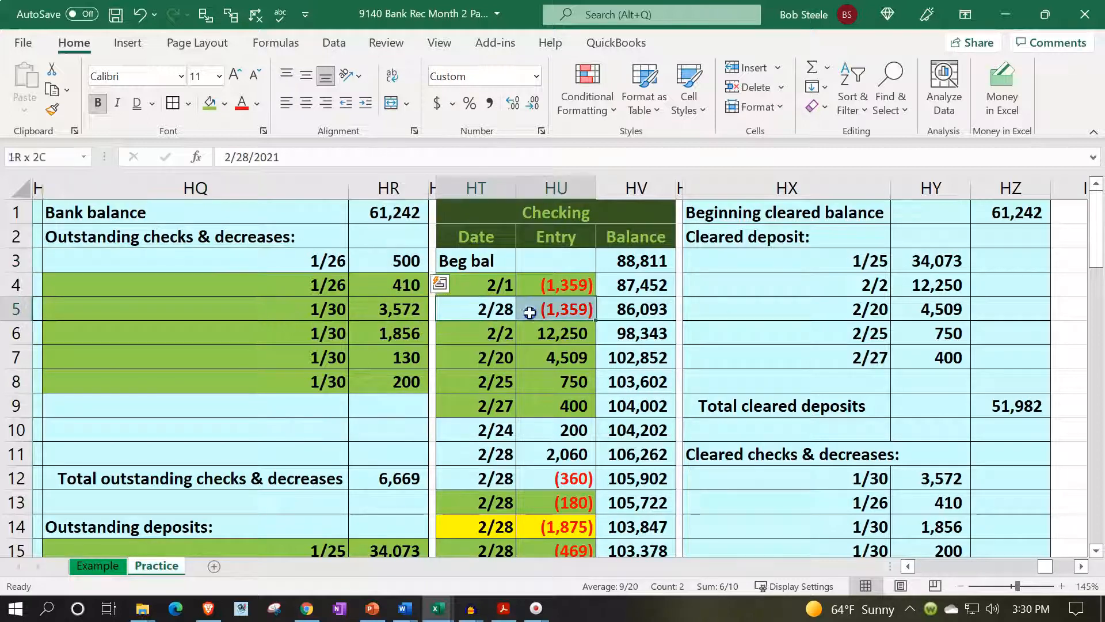
left_click_drag(507, 431, 551, 468)
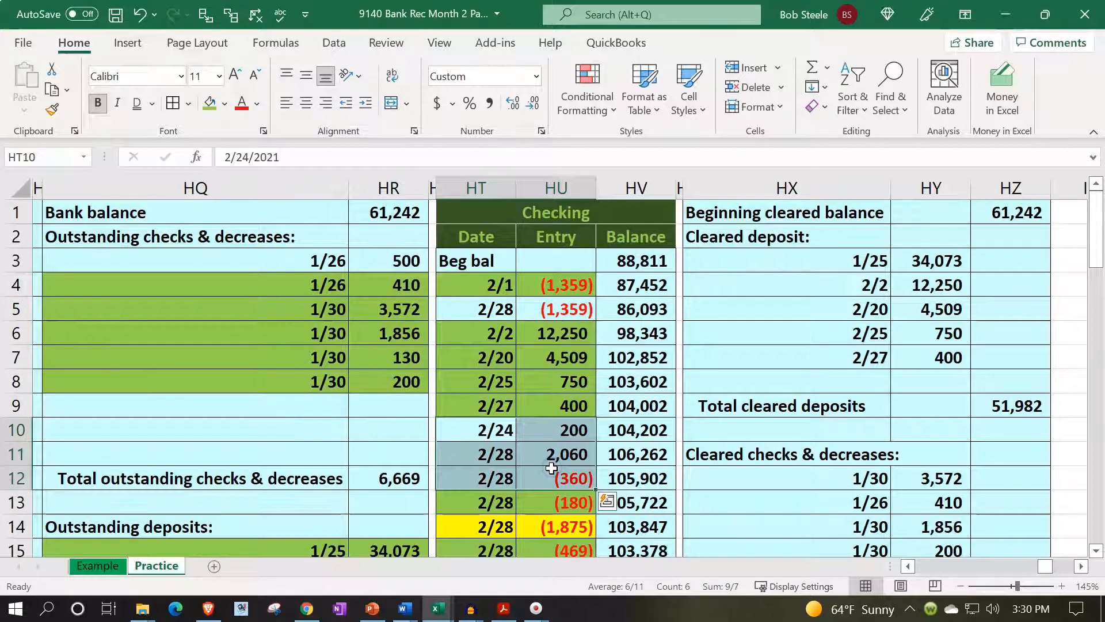